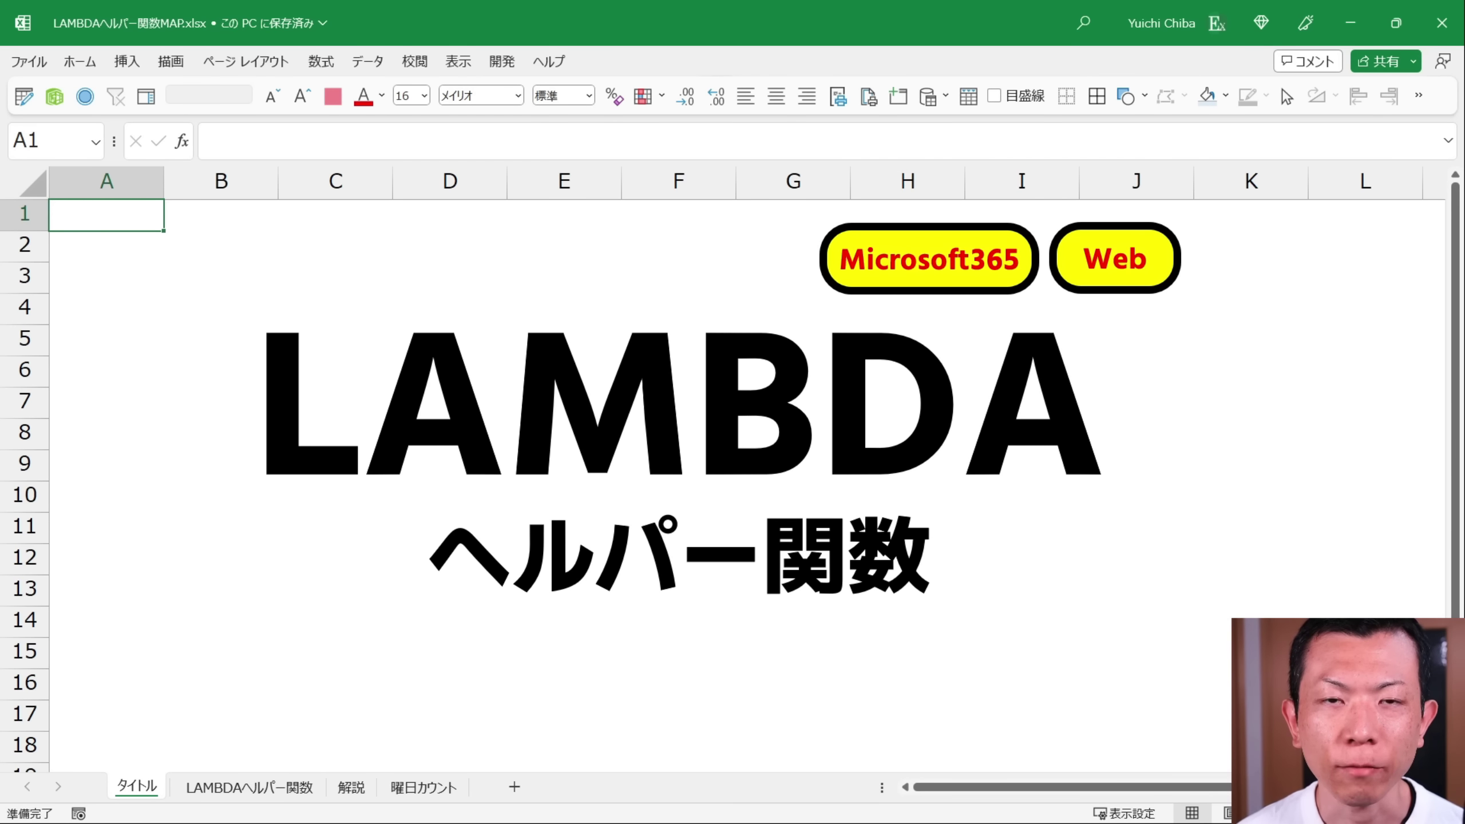
Move past the LAMBDAヘルパー関数 sheet to the 解説 sheet and select a cell in its 1–9 grid
{"action": "key", "text": "ctrl+Page_Down"}
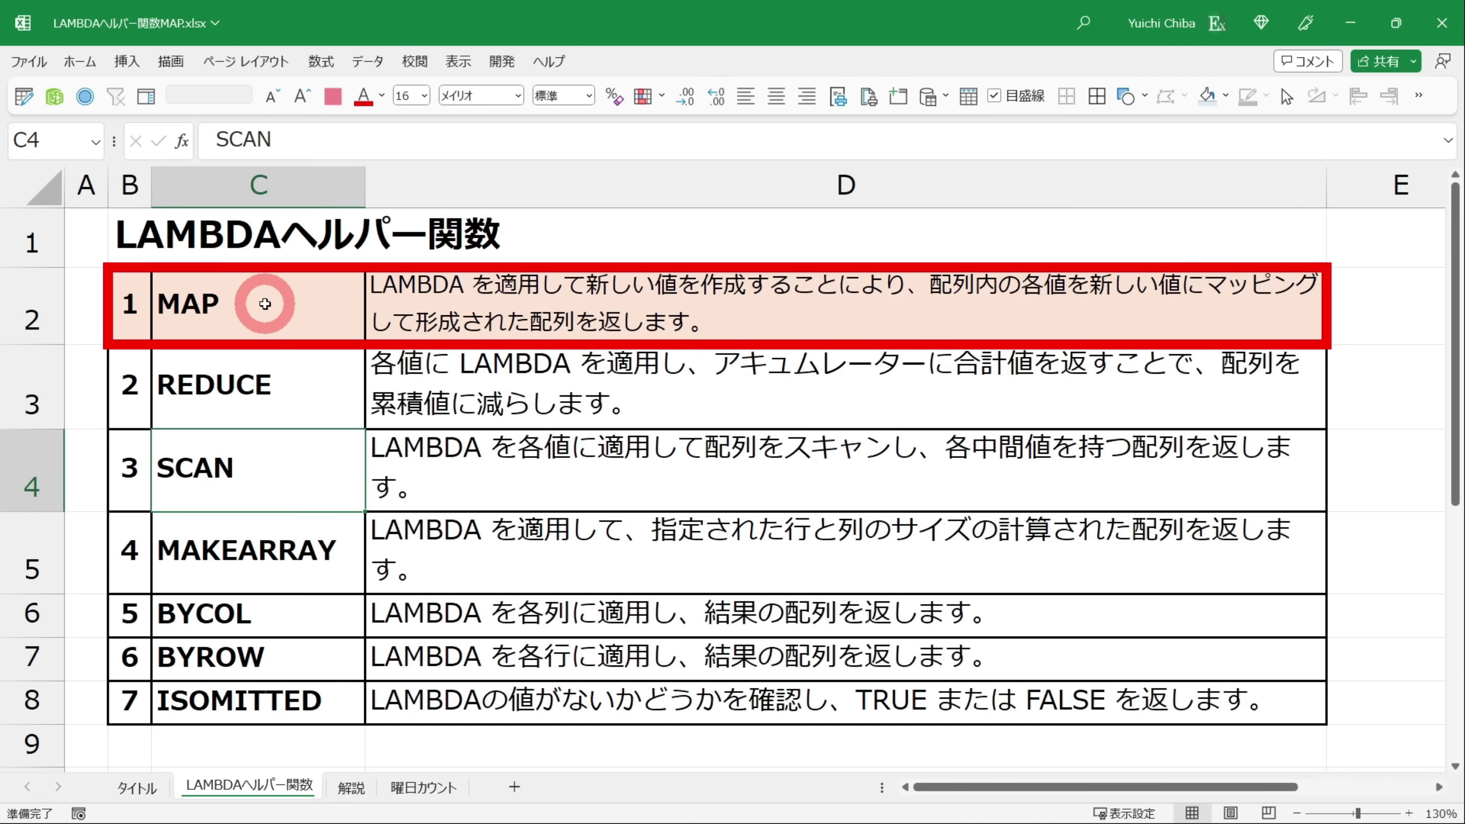
{"action": "key", "text": "ctrl+Page_Down"}
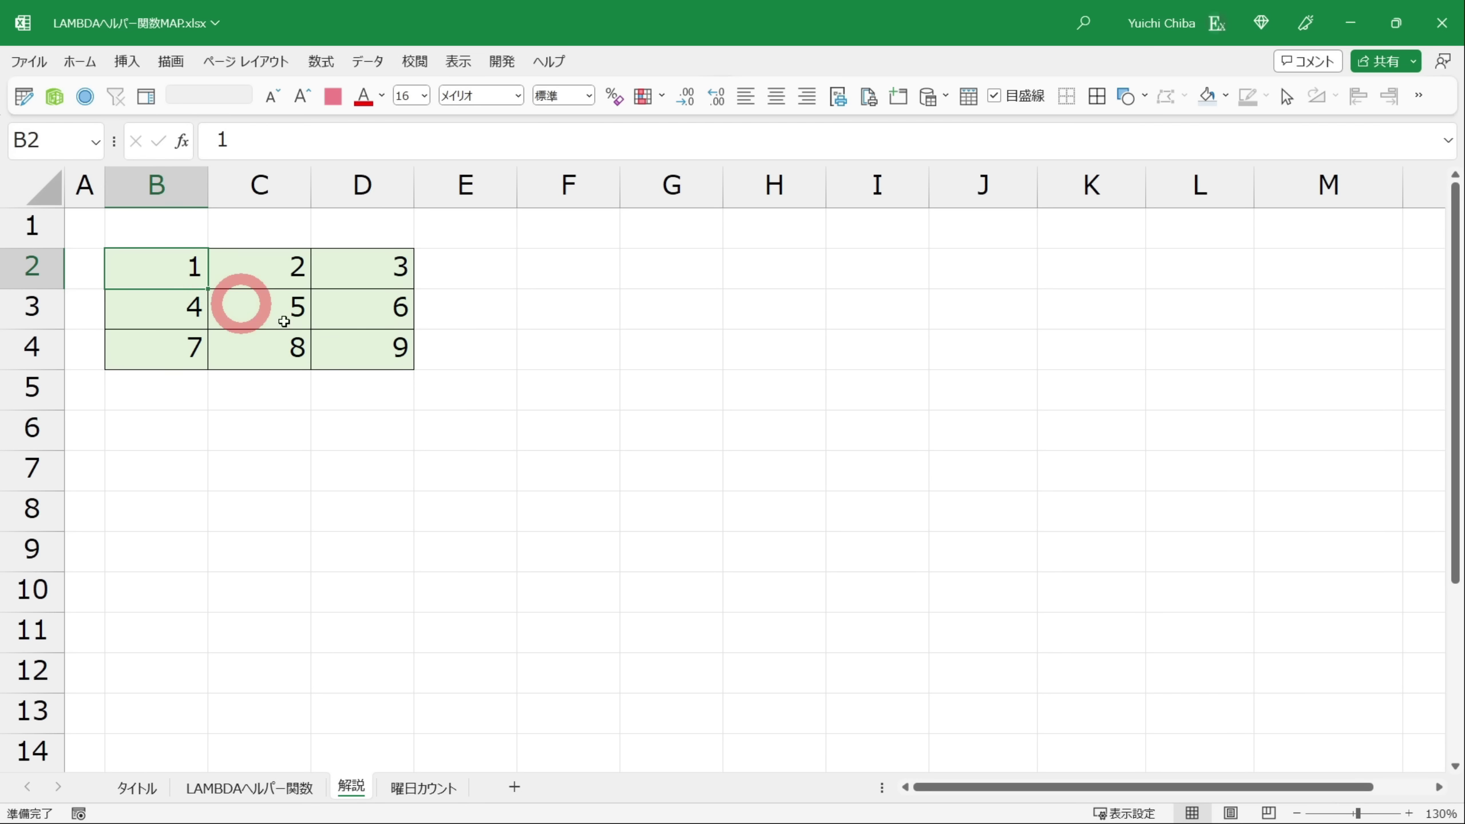
{"action": "left_click", "coordinate": [380, 346]}
Start B6's formula as =MAP(B2:D4,LAMBDA(x, over the 1–9 grid
{"action": "left_click_drag", "start_coordinate": [157, 269], "coordinate": [352, 344]}
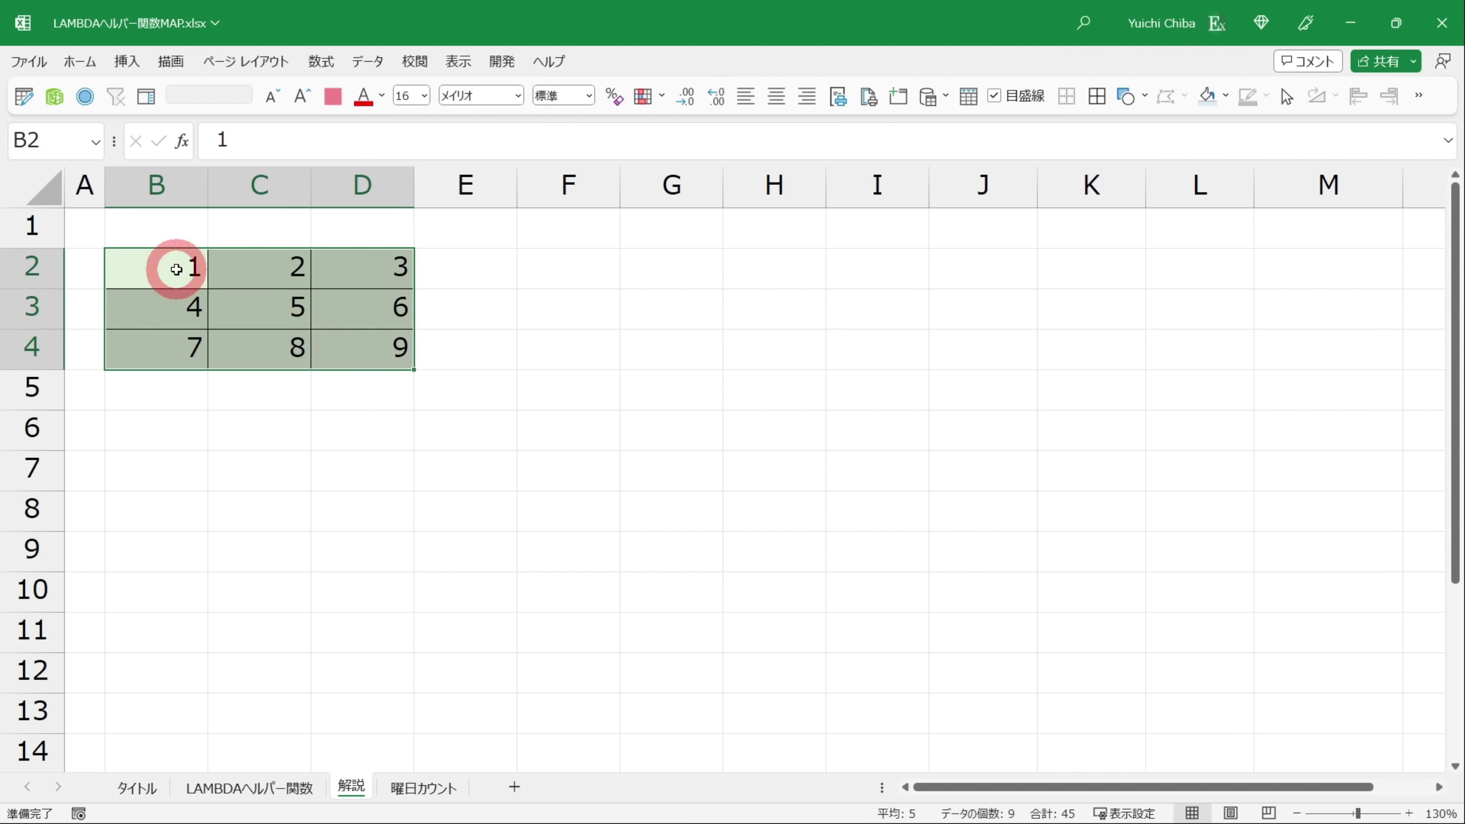
{"action": "left_click", "coordinate": [165, 433]}
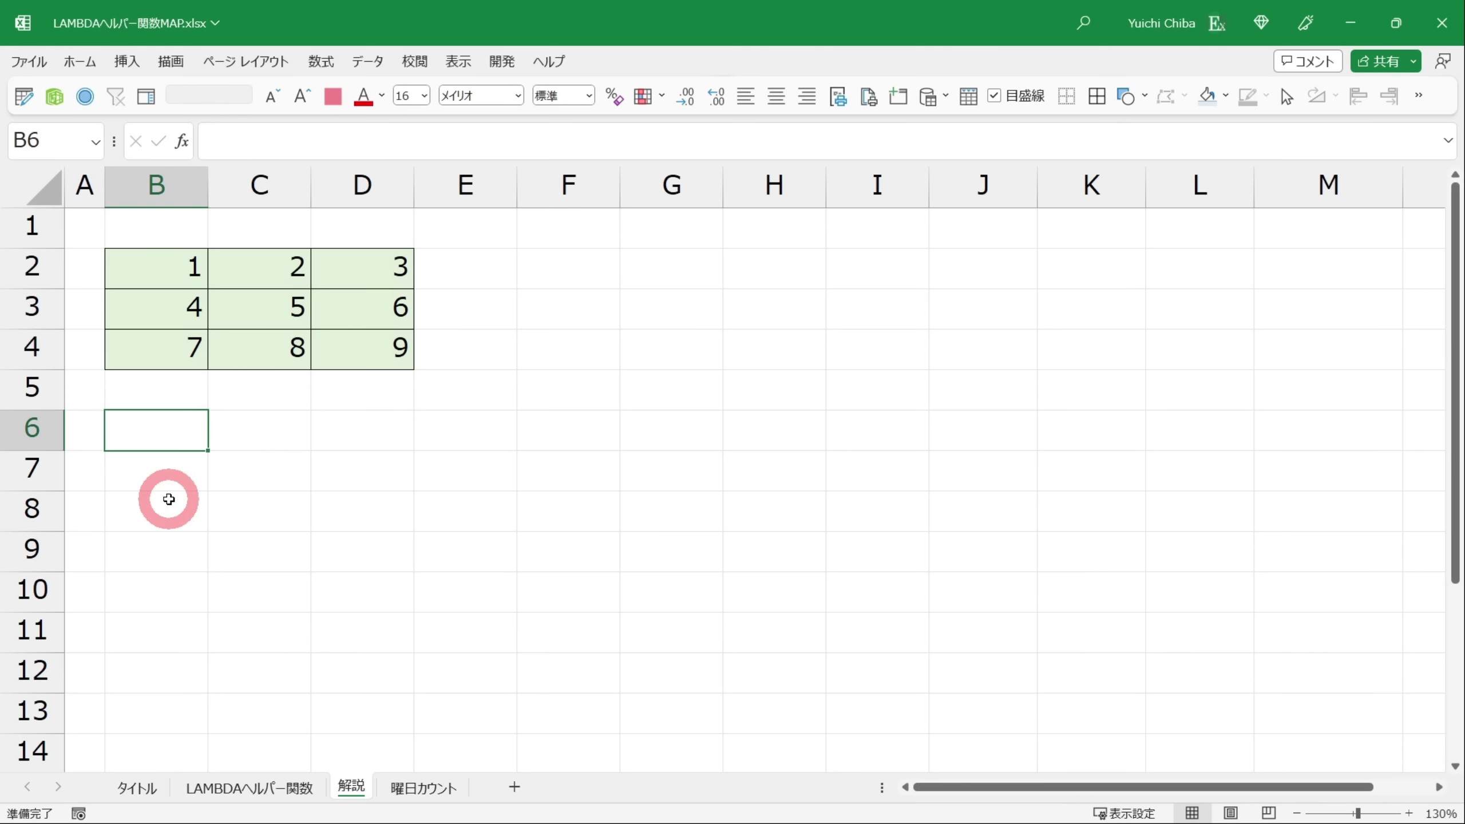
{"action": "type", "text": "="}
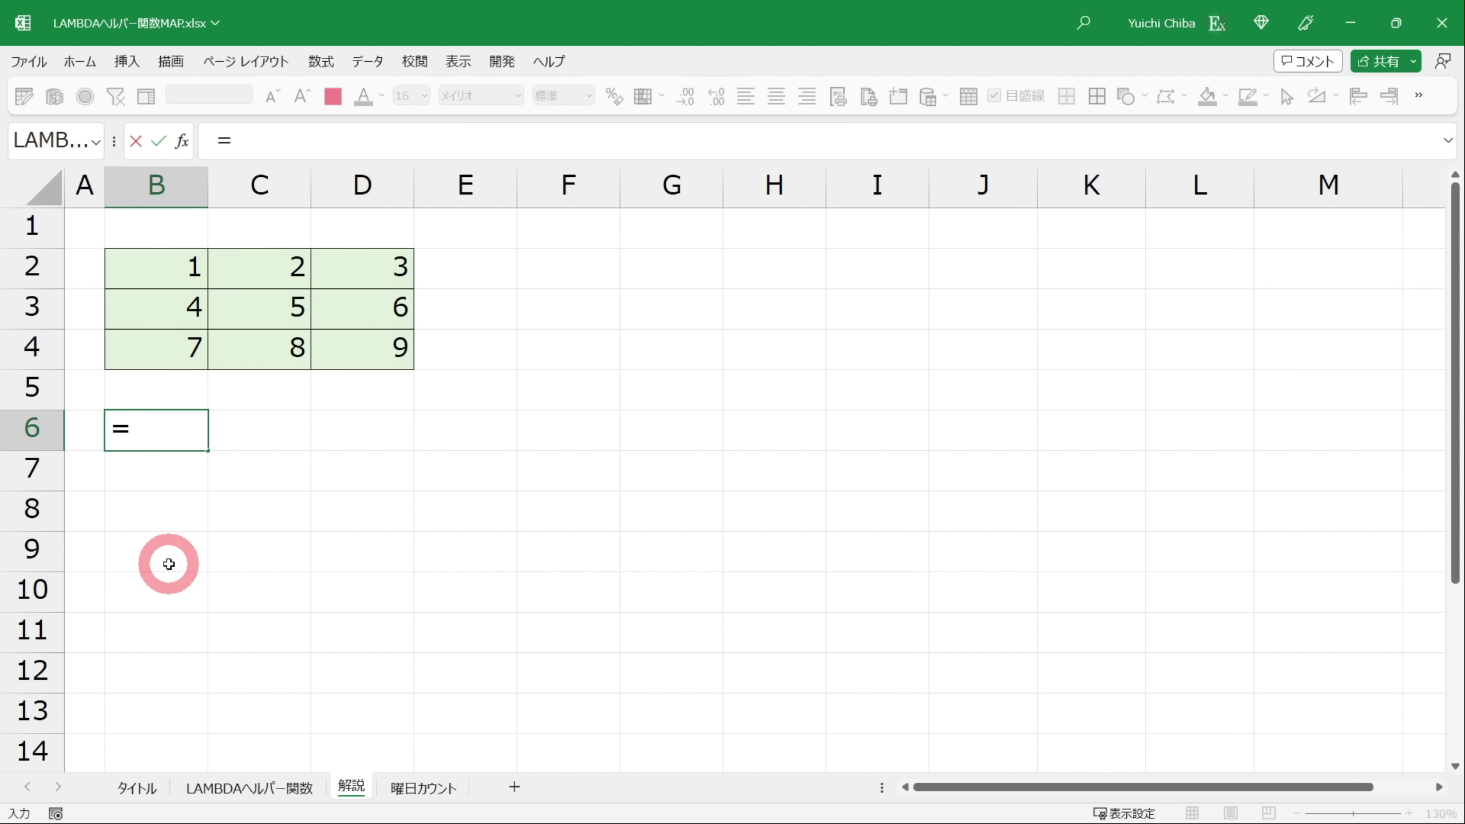
{"action": "type", "text": "map"}
{"action": "key", "text": "Tab"}
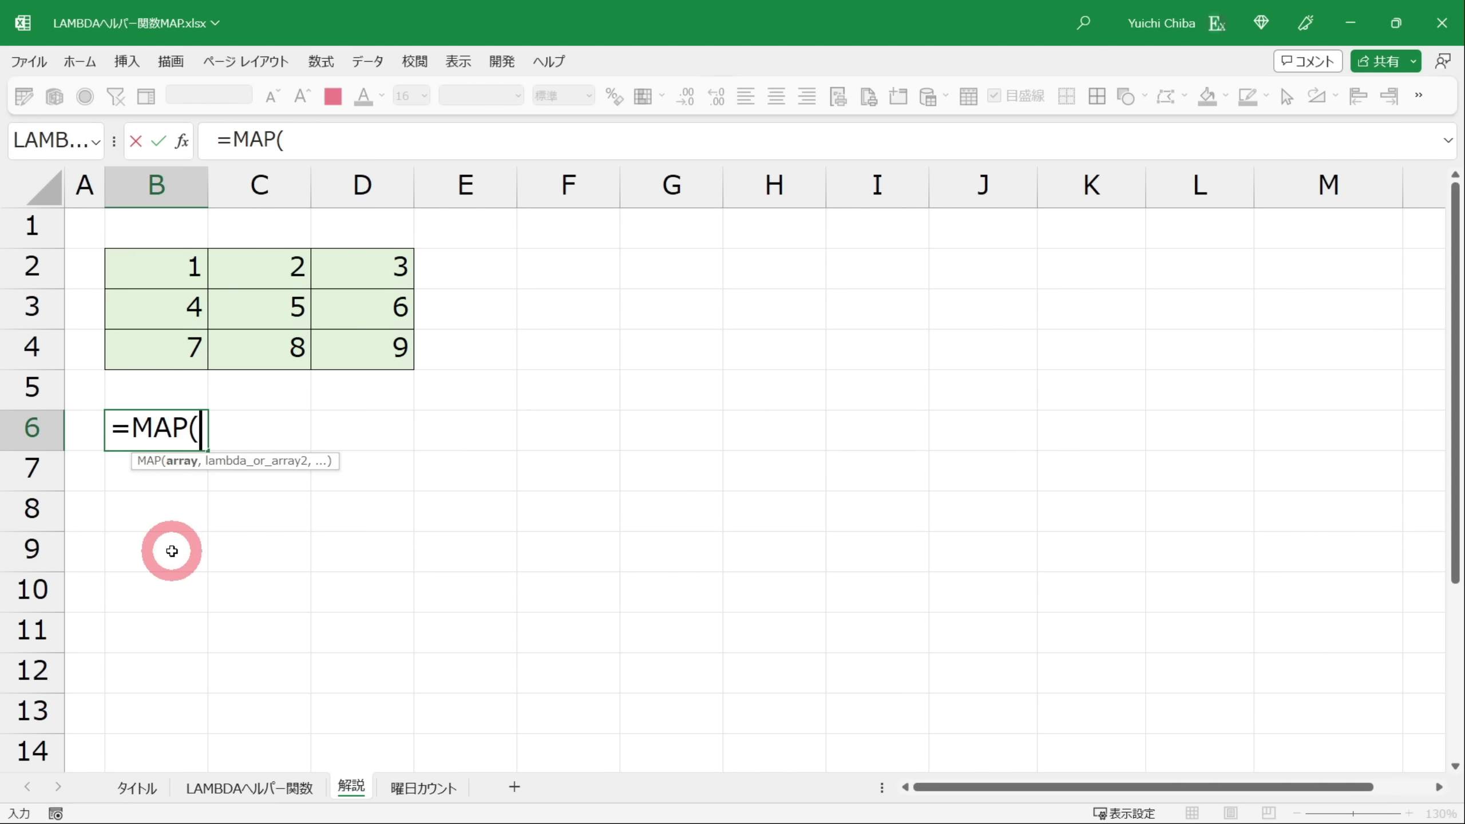
{"action": "mouse_move", "coordinate": [166, 260]}
{"action": "left_mouse_down"}
{"action": "mouse_move", "coordinate": [278, 266]}
{"action": "mouse_move", "coordinate": [340, 340]}
{"action": "left_mouse_up"}
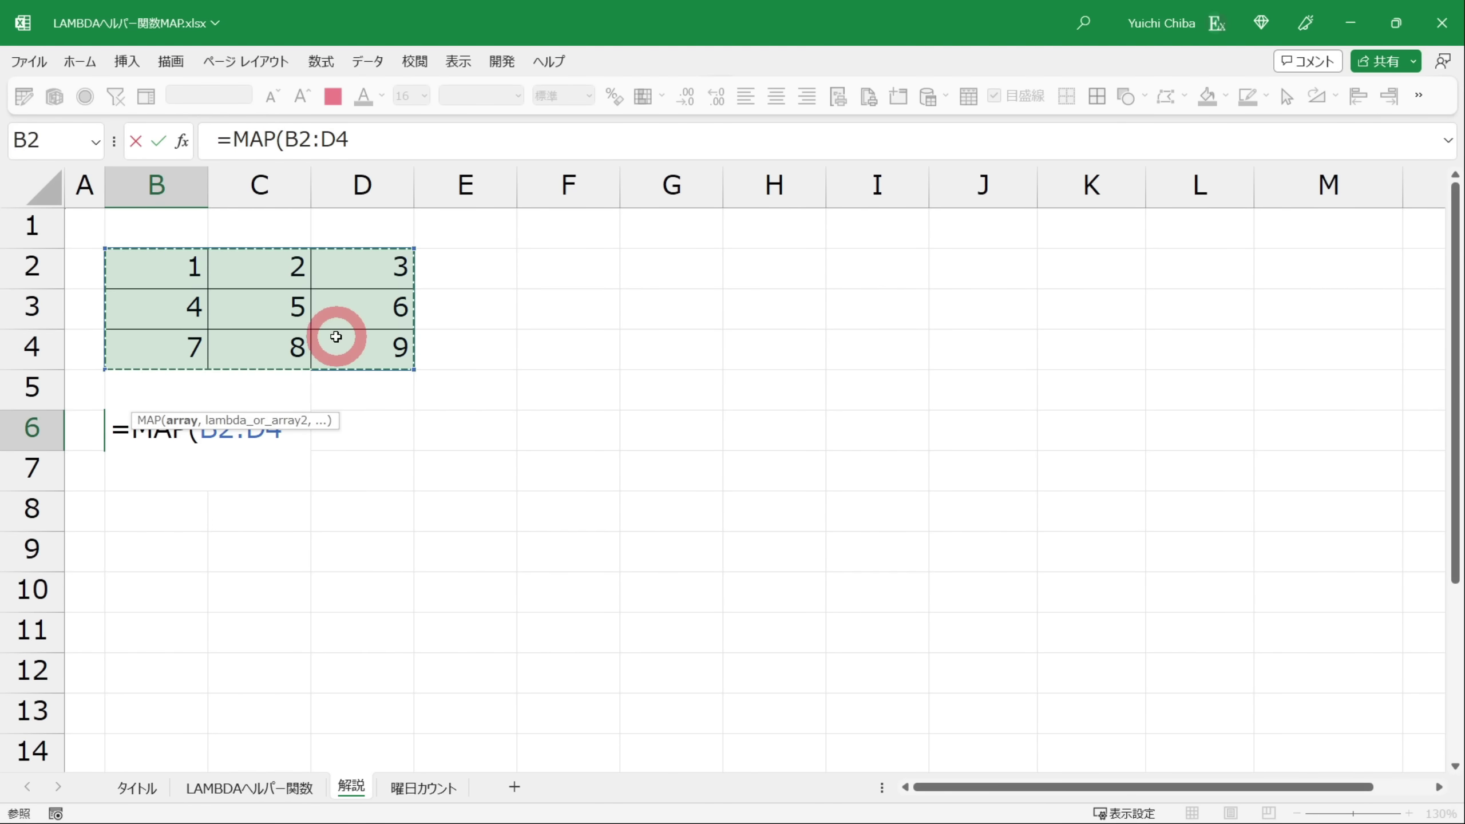
{"action": "type", "text": ","}
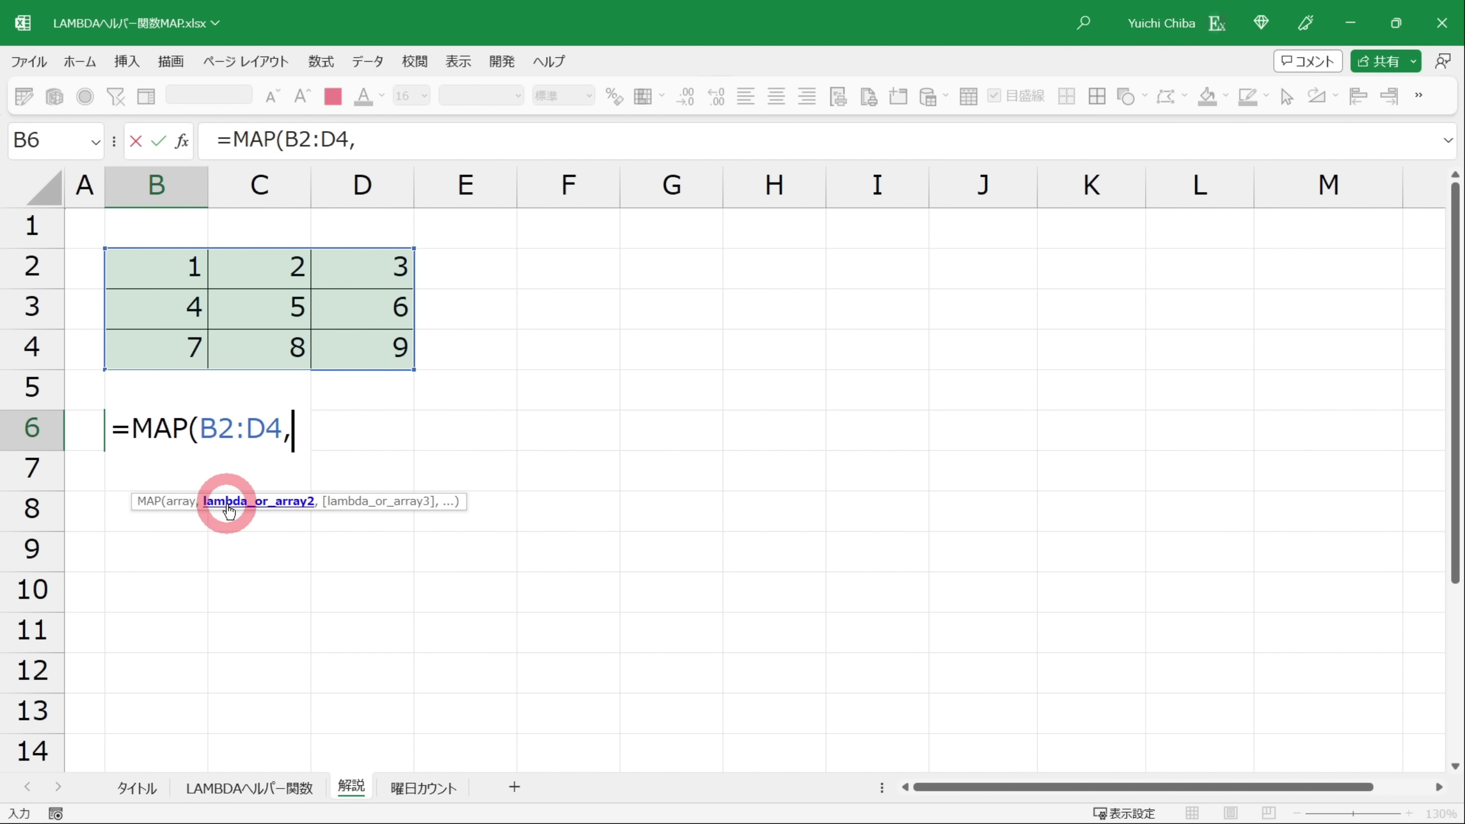
{"action": "type", "text": "lam"}
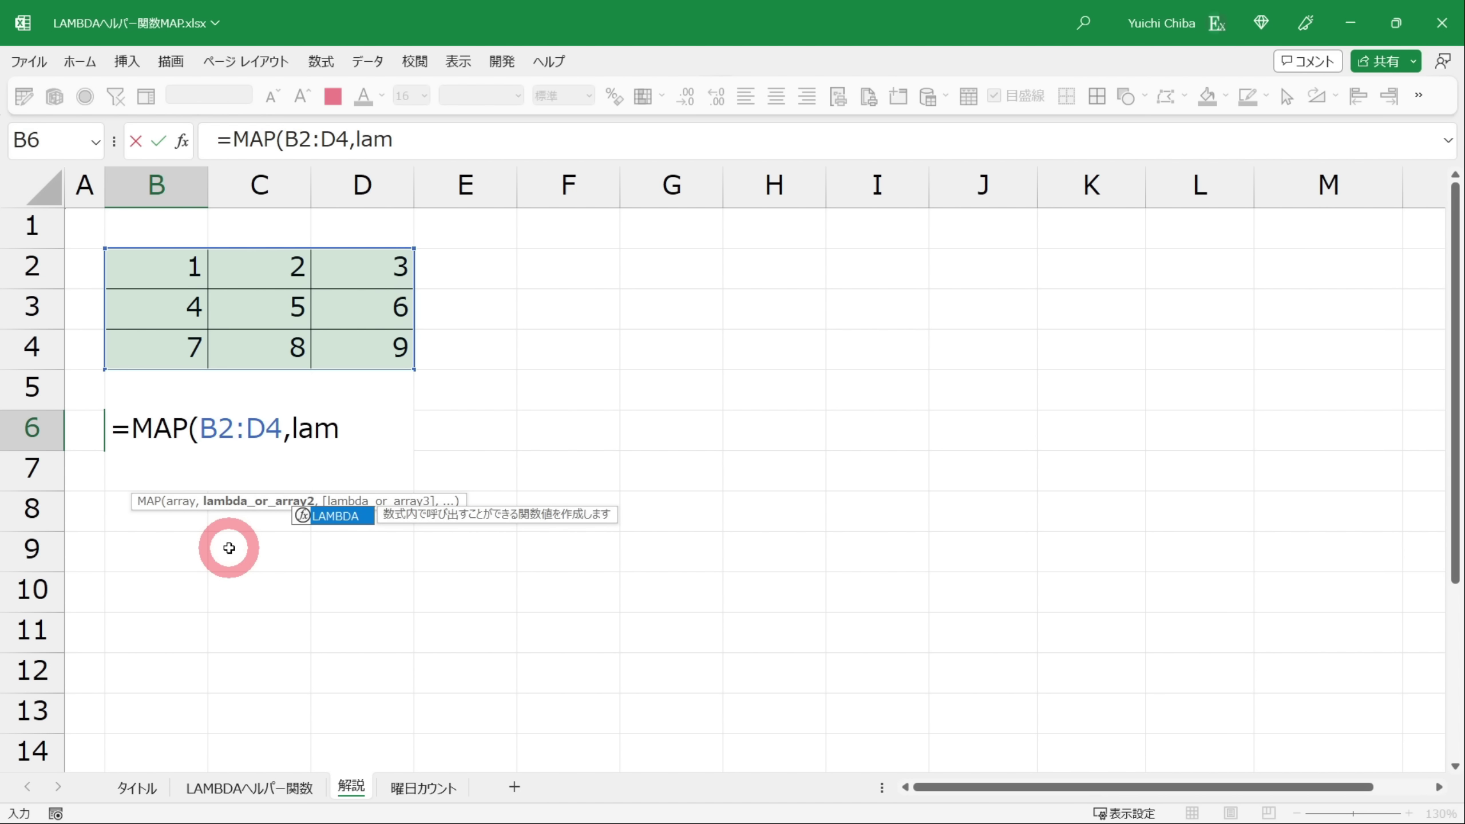
{"action": "key", "text": "Tab"}
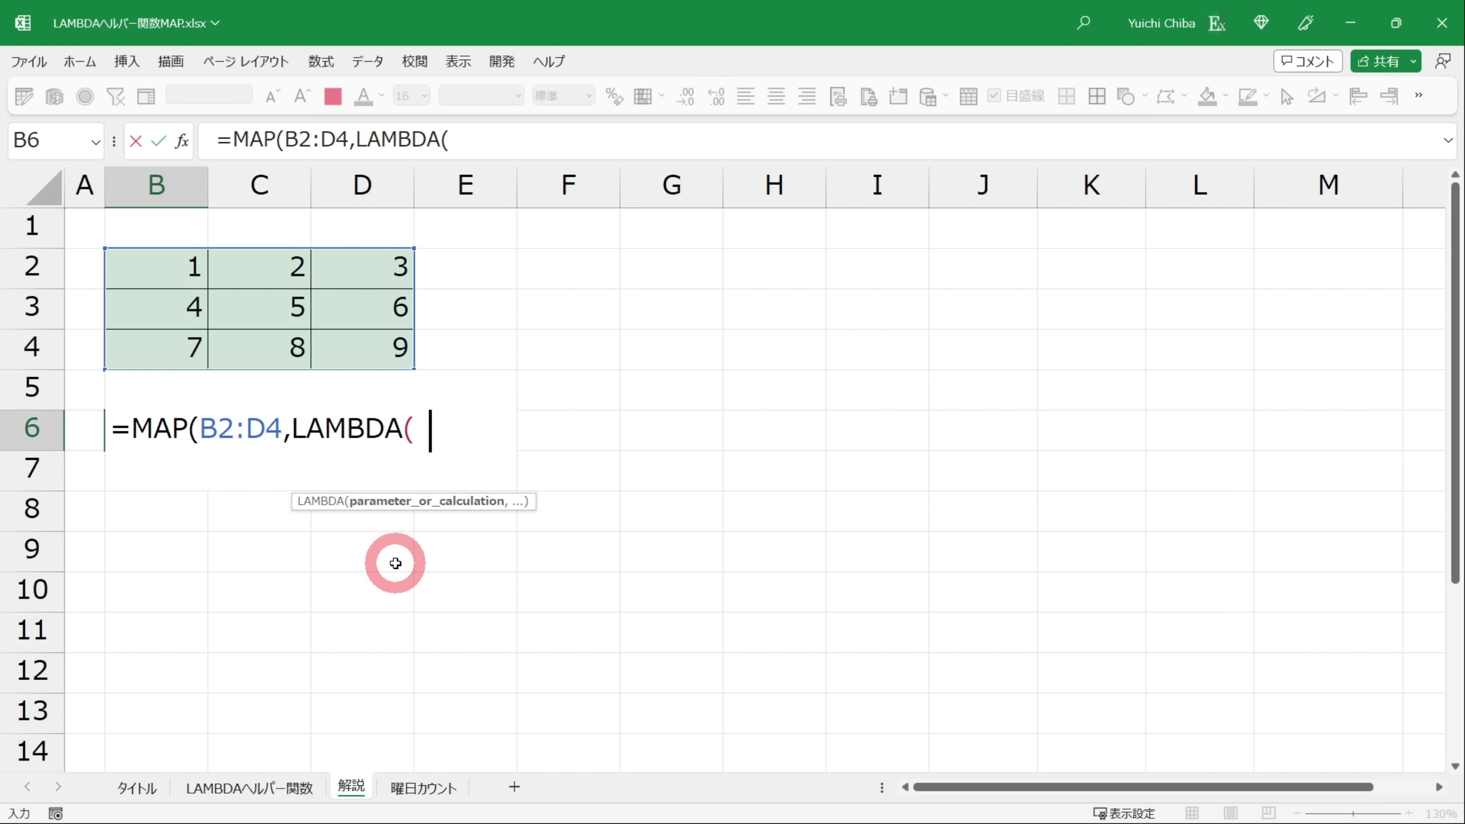
{"action": "type", "text": "x,"}
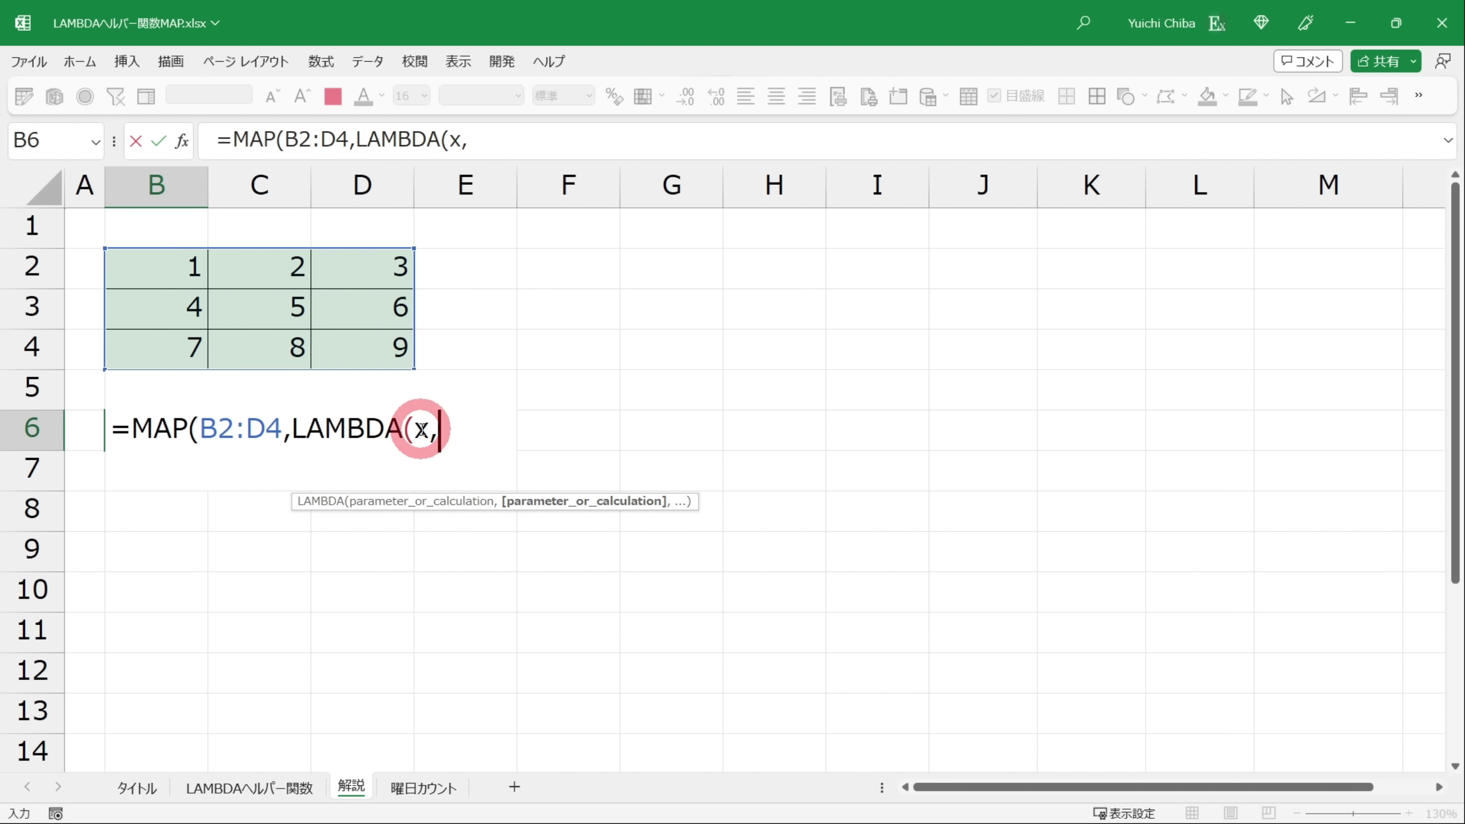
Finish the LAMBDA with x*2 so B6 reads =MAP(B2:D4,LAMBDA(x,x*2))
{"action": "left_click_drag", "start_coordinate": [199, 428], "coordinate": [284, 428]}
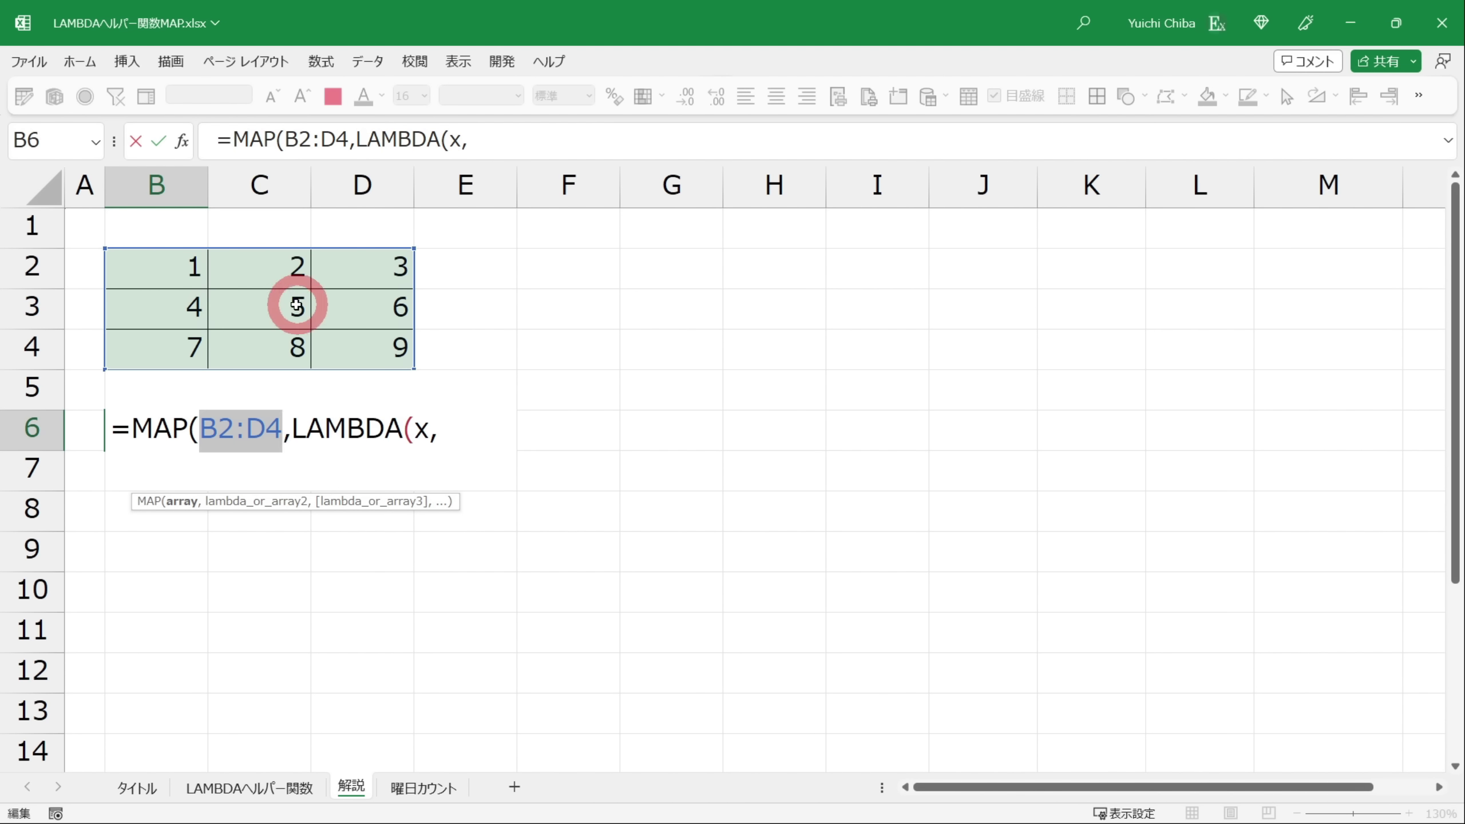
{"action": "left_click", "coordinate": [429, 428]}
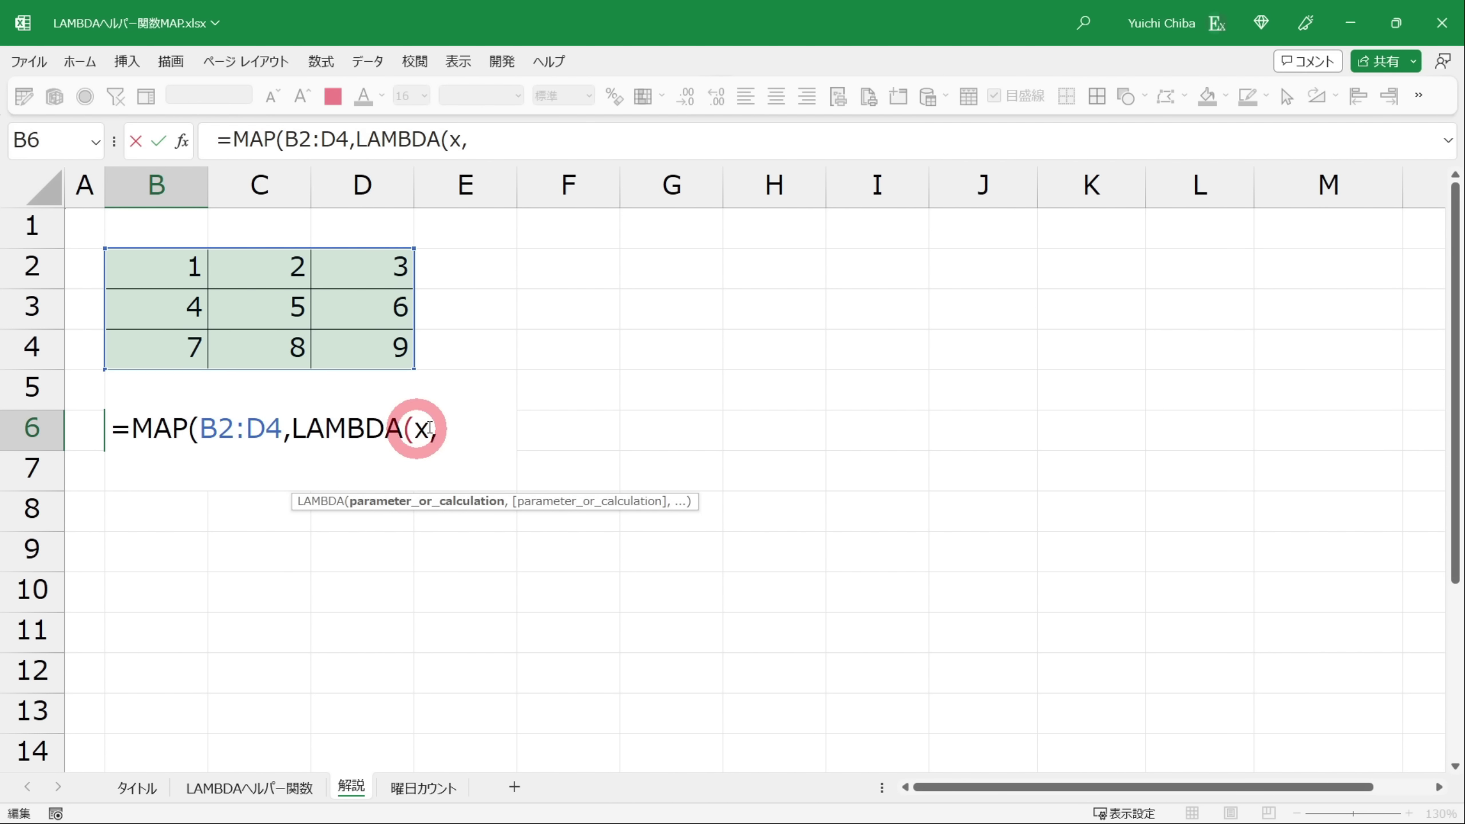
{"action": "left_click", "coordinate": [456, 427]}
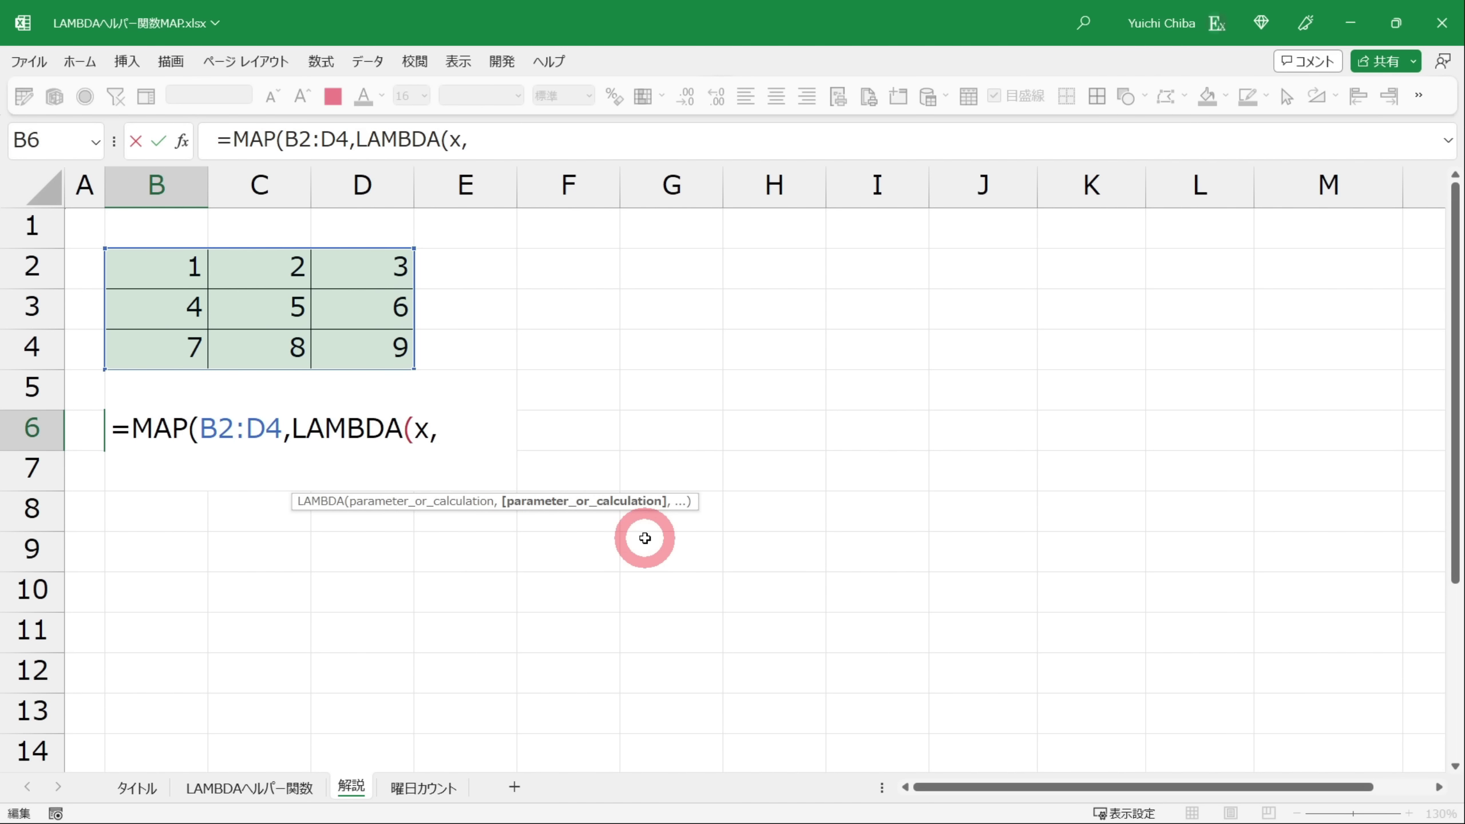
{"action": "type", "text": "x*2"}
{"action": "type", "text": ")"}
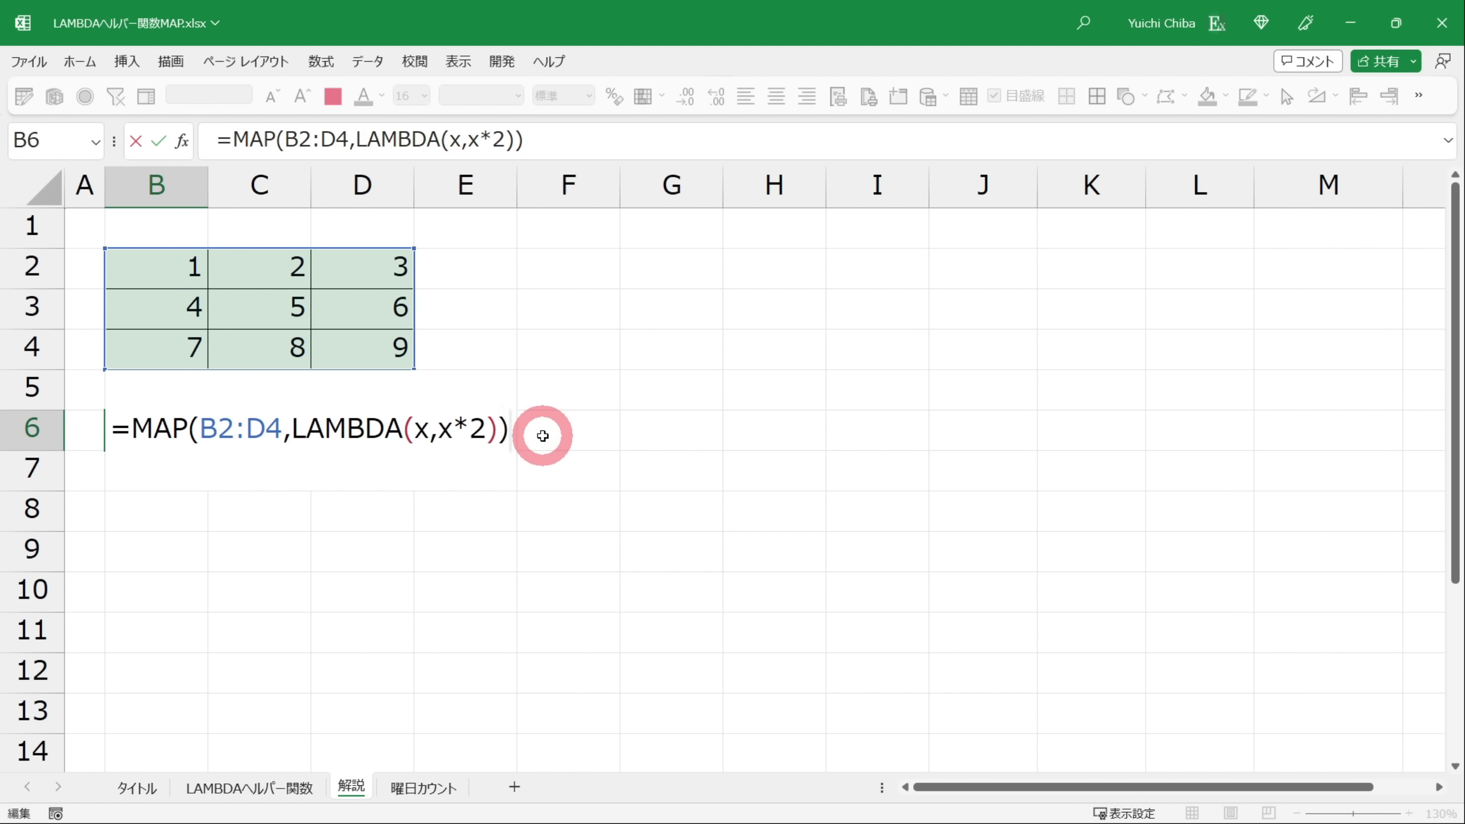
Review the formula's array, parameter x and x*2 parts, then commit it so 2–18 spill
{"action": "left_click_drag", "start_coordinate": [200, 428], "coordinate": [281, 428]}
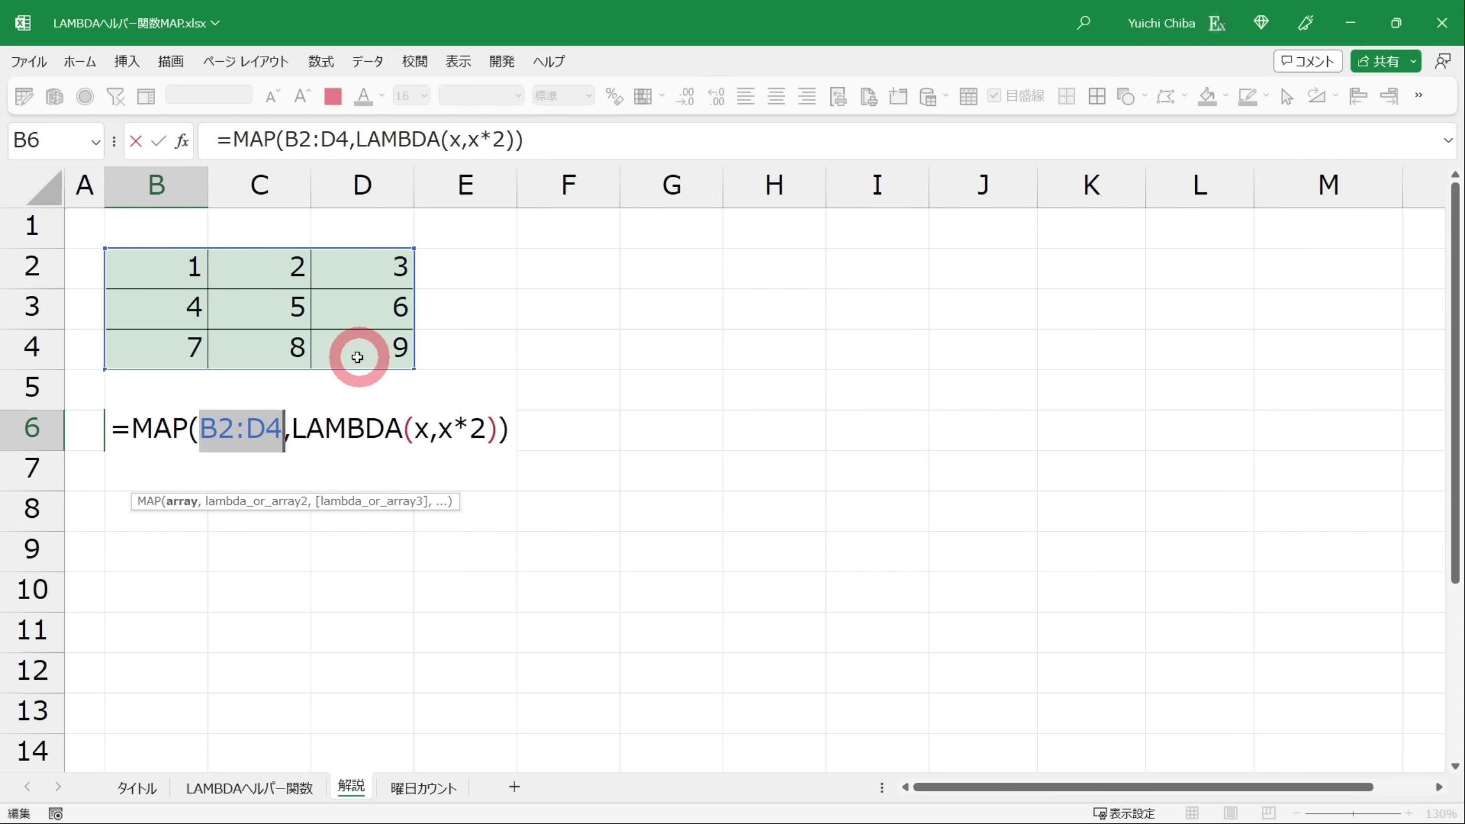
{"action": "left_click", "coordinate": [412, 436]}
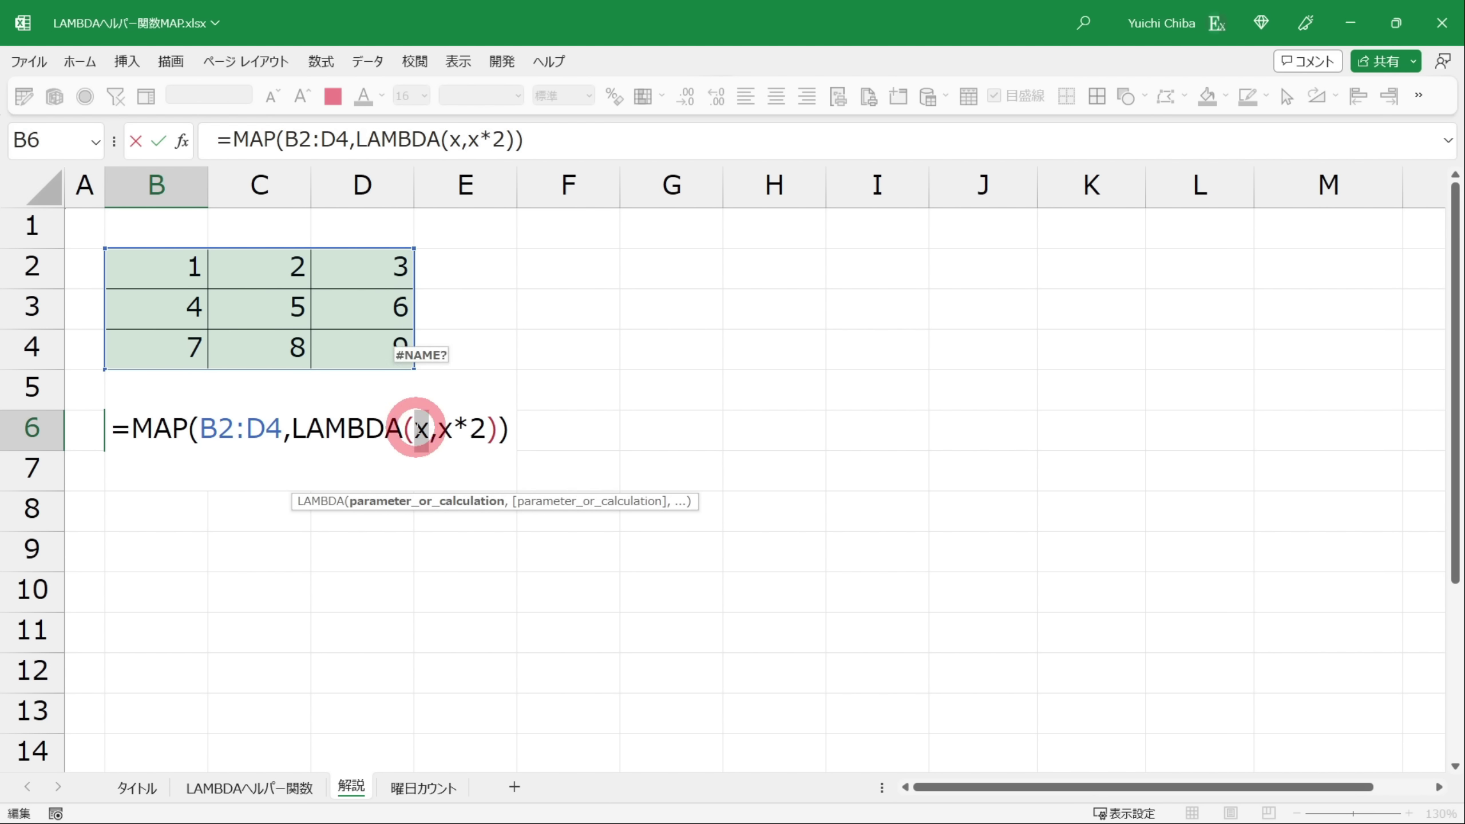
{"action": "left_click", "coordinate": [439, 431]}
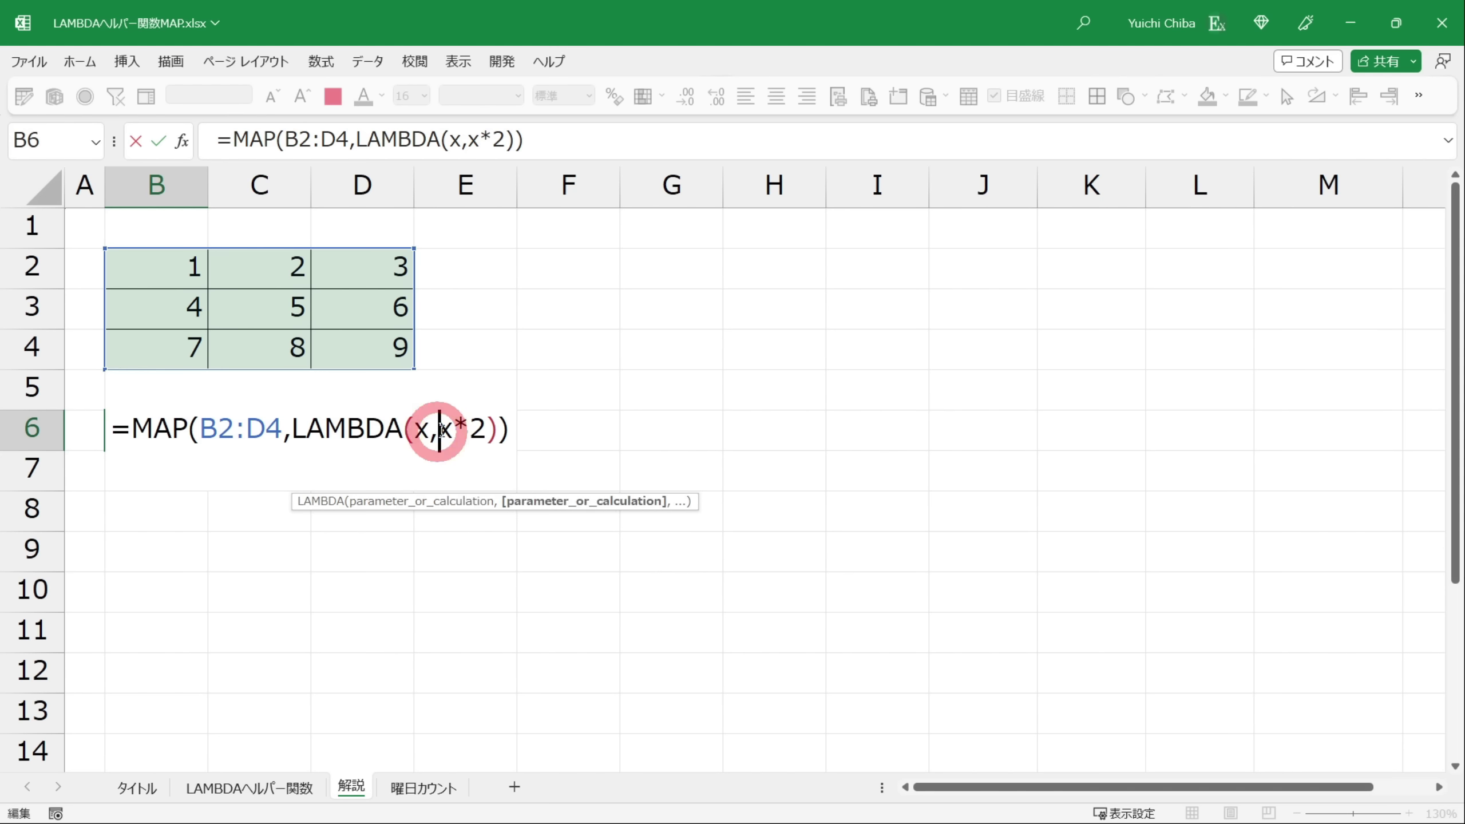
{"action": "left_click_drag", "start_coordinate": [441, 430], "coordinate": [474, 472]}
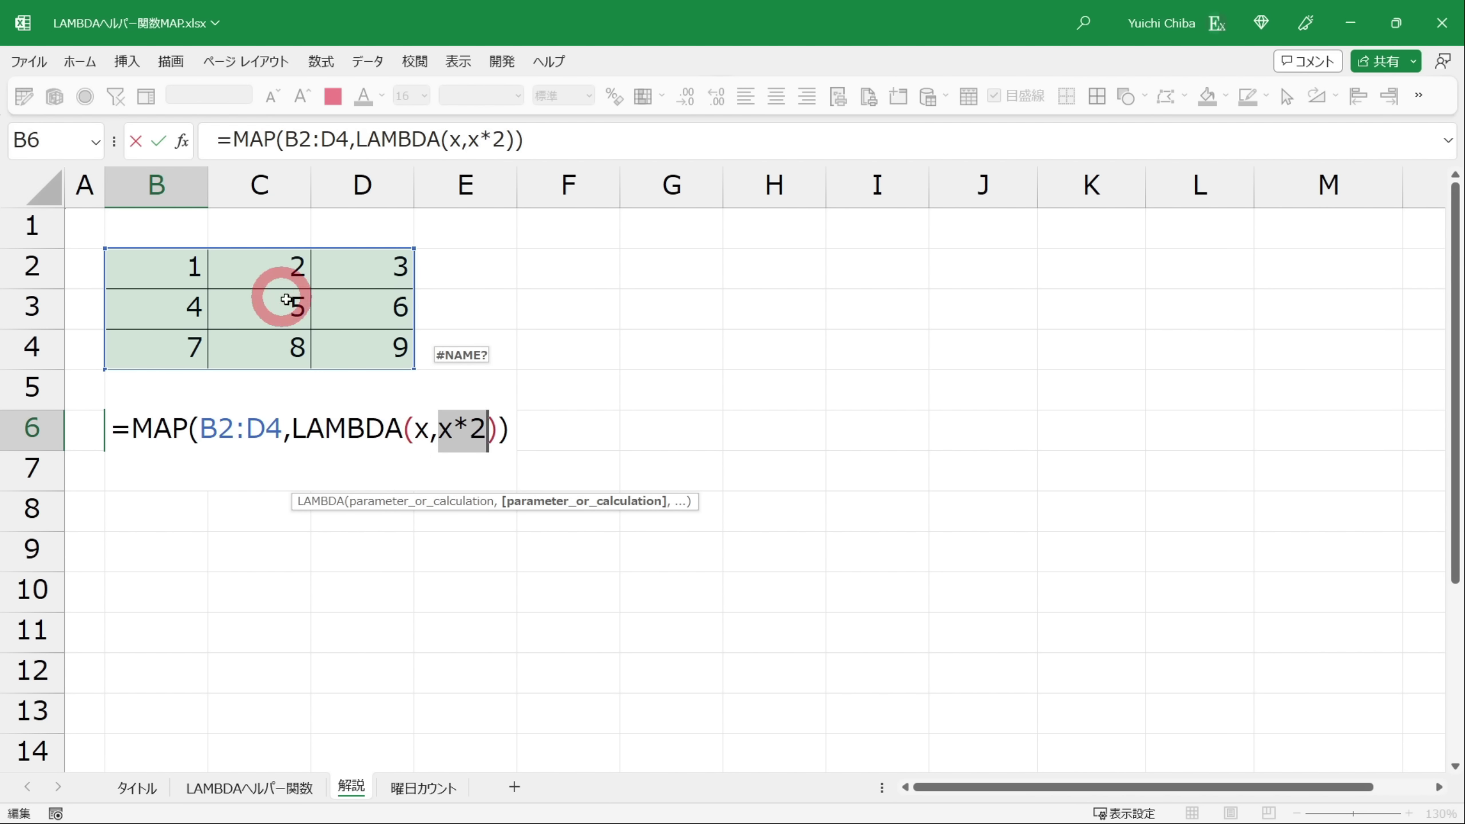
{"action": "left_click", "coordinate": [503, 434]}
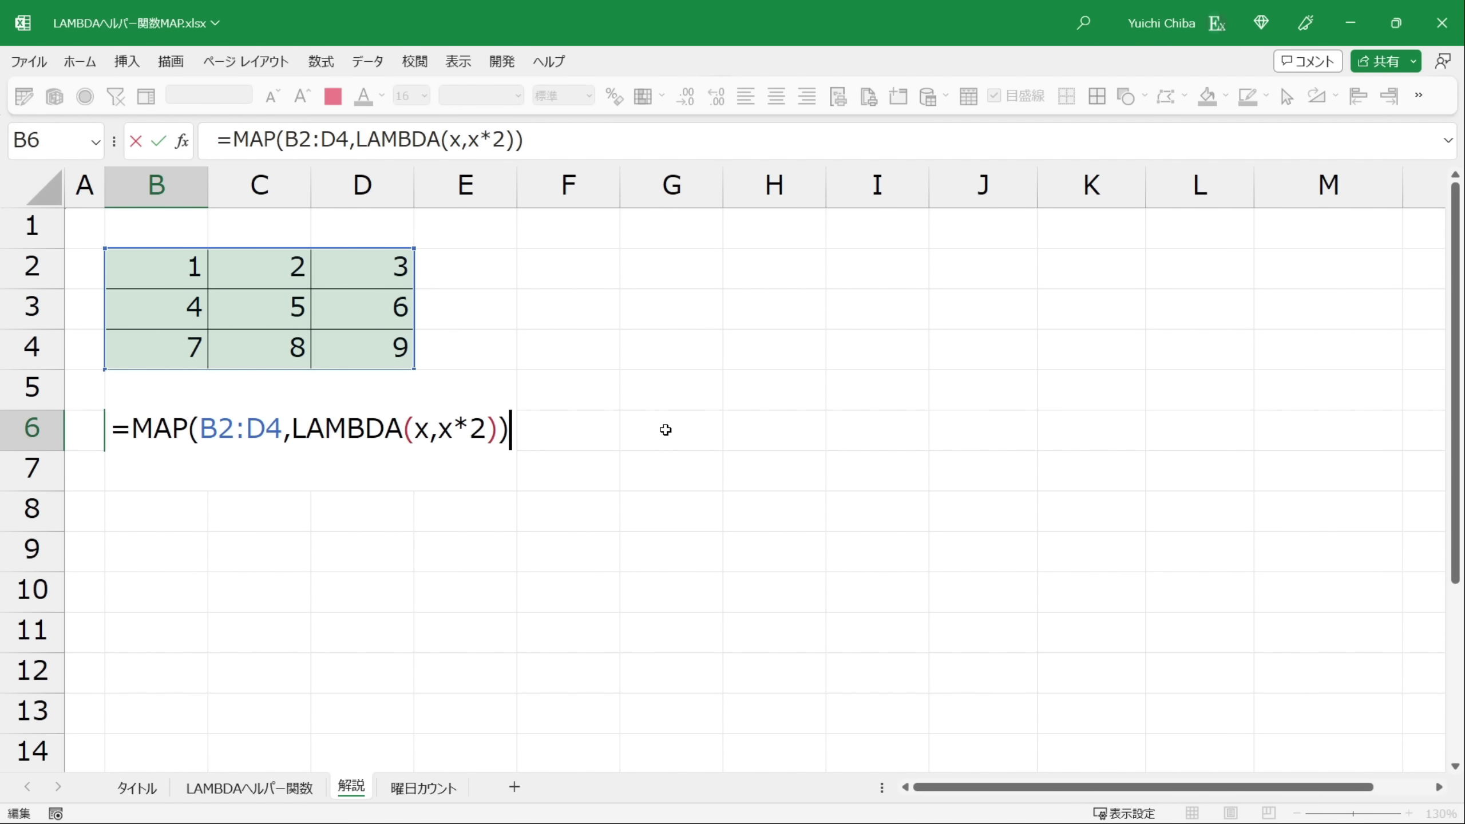
{"action": "left_click", "coordinate": [382, 550]}
{"action": "left_click_drag", "start_coordinate": [172, 262], "coordinate": [334, 338]}
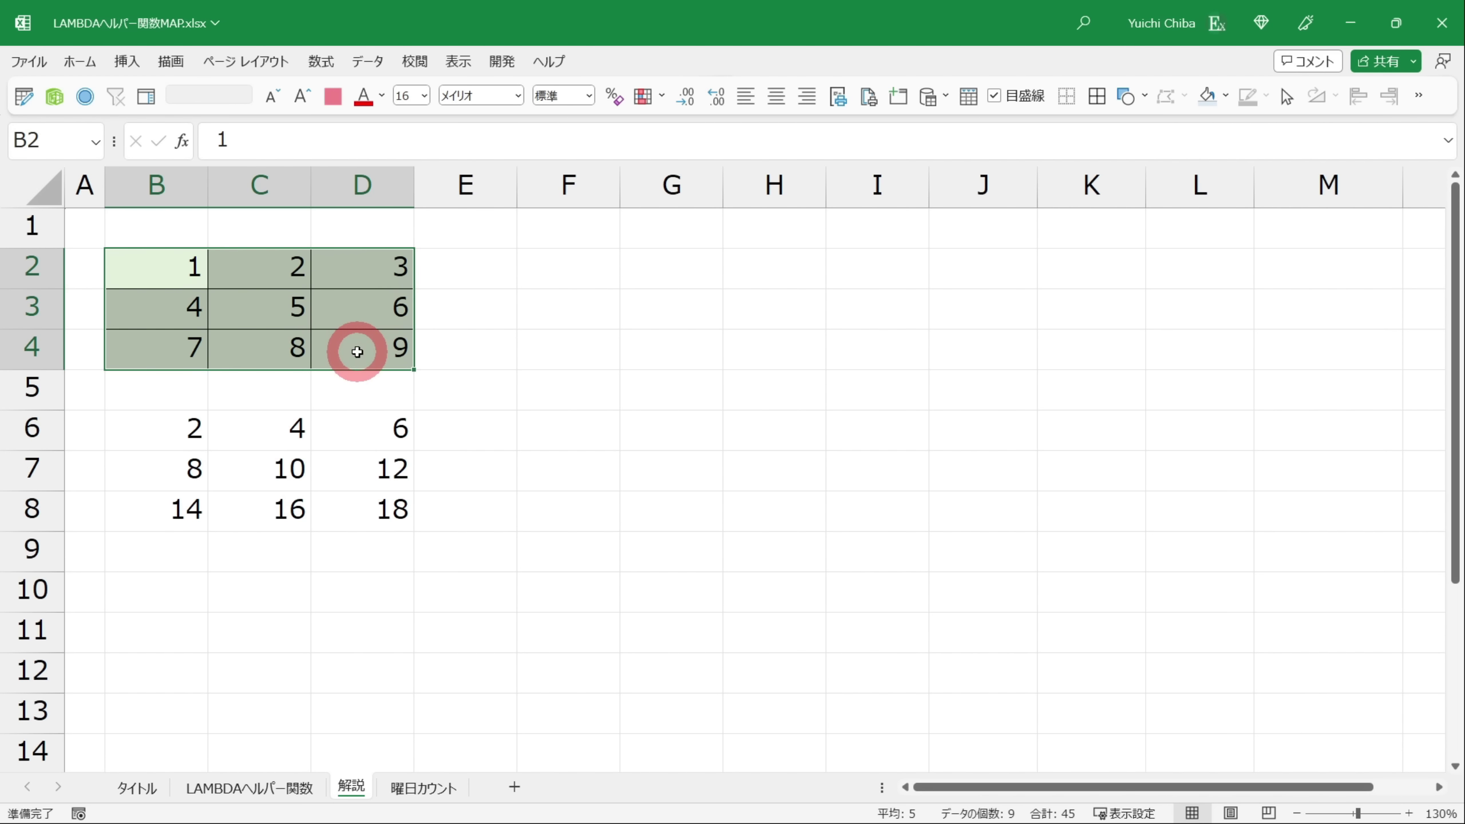
Select the spilled B6:D8 results and reopen B6's formula to highlight its B2:D4 argument
{"action": "left_click_drag", "start_coordinate": [166, 422], "coordinate": [416, 491]}
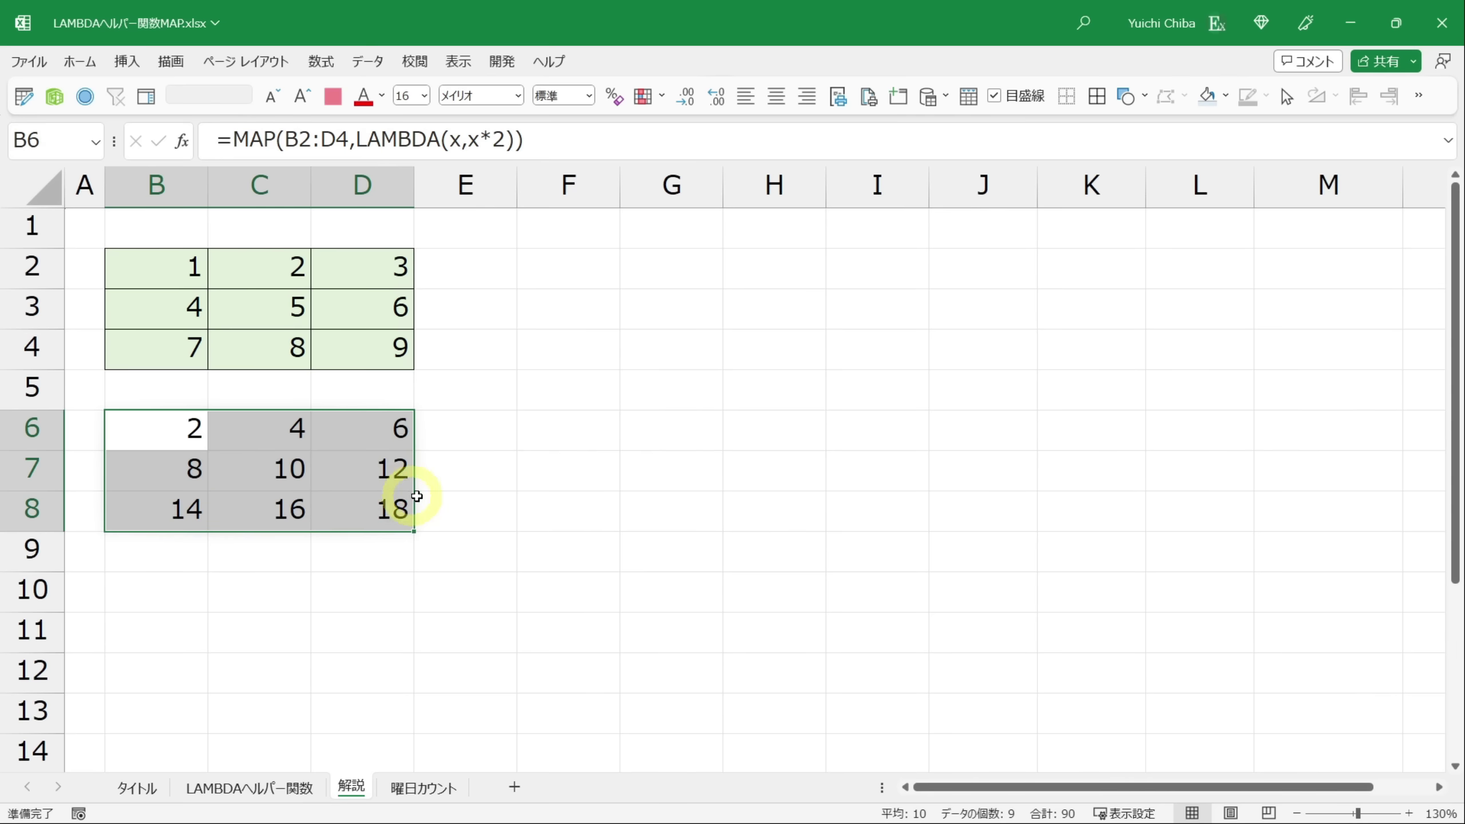
{"action": "key", "text": "F2"}
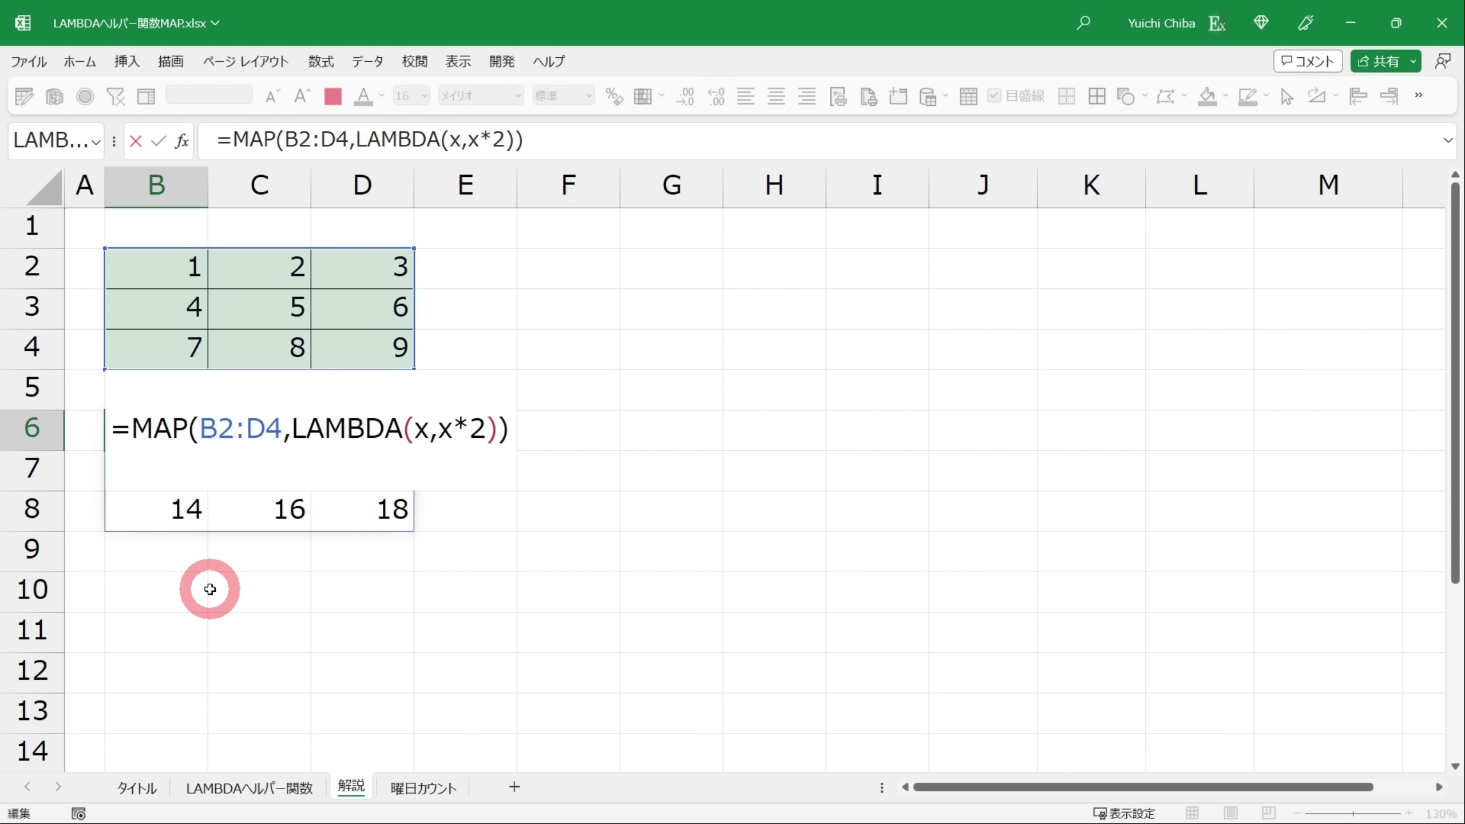
{"action": "left_click_drag", "start_coordinate": [200, 430], "coordinate": [283, 435]}
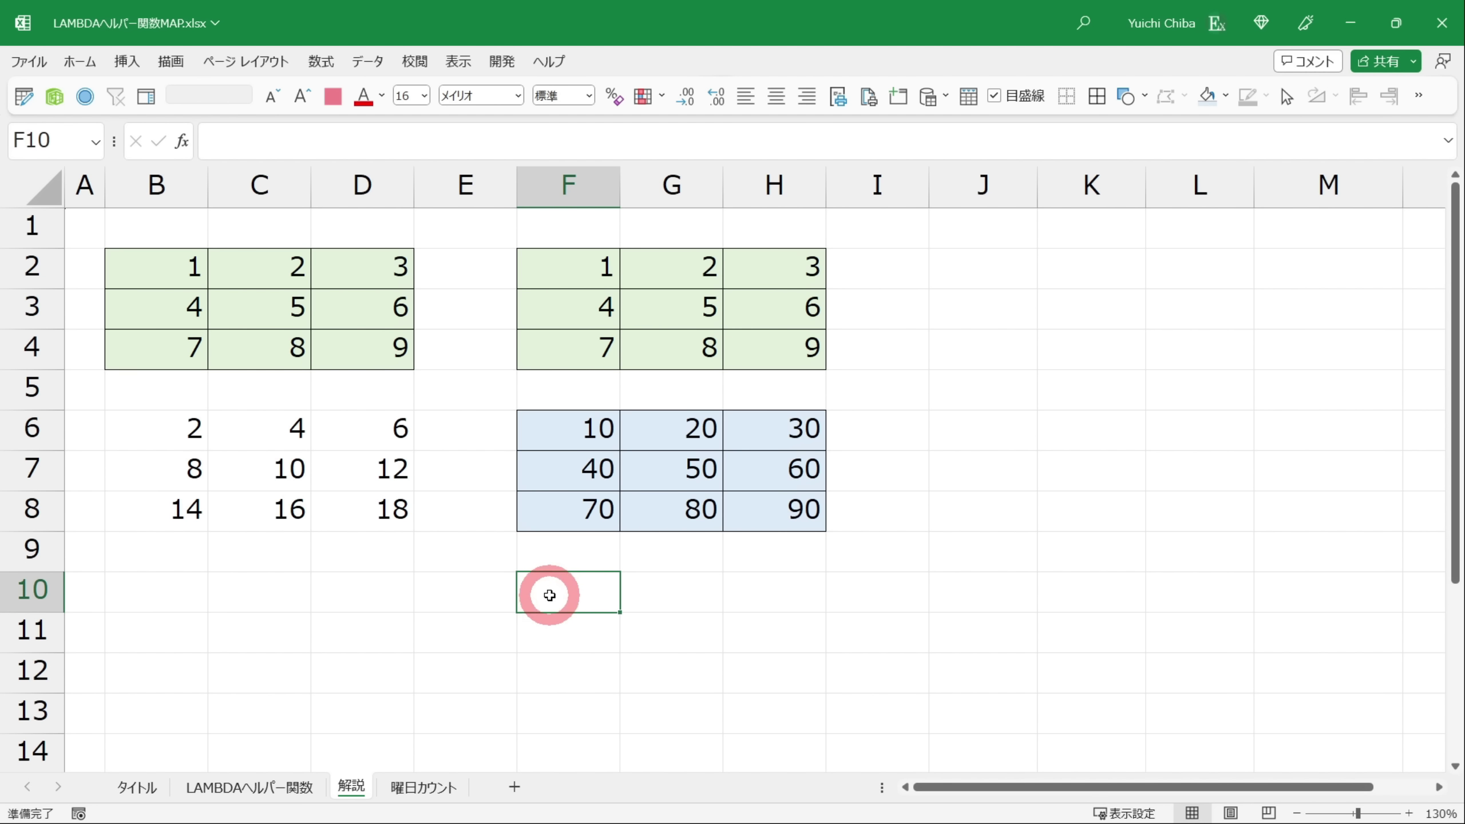
Enter =MAP(F2:H4,F6:H8,LAMBDA(x,y,x+y)) in F10 so the sums 11–99 spill into F10:H12
{"action": "type", "text": "="}
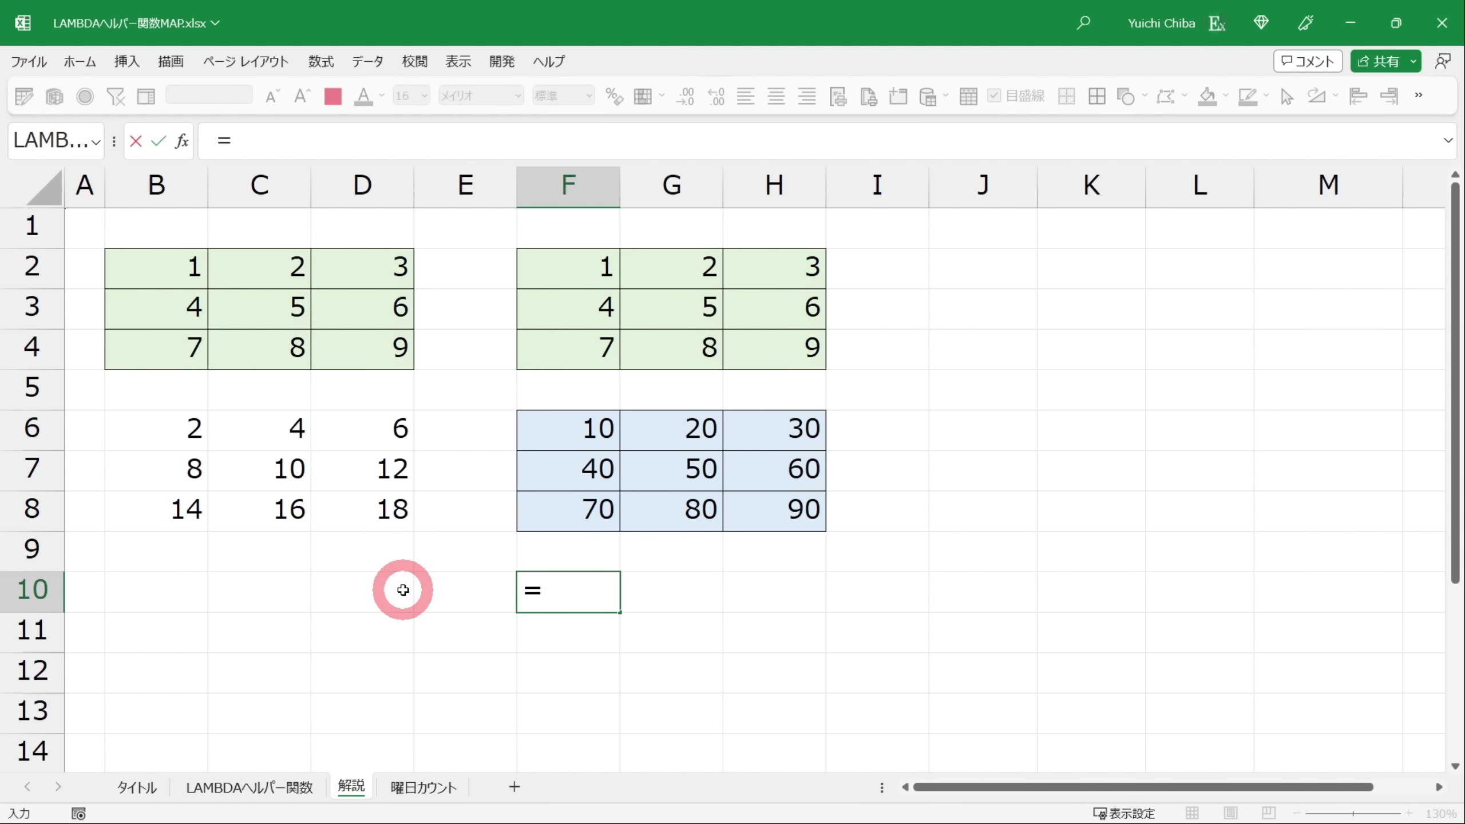
{"action": "type", "text": "map"}
{"action": "key", "text": "Tab"}
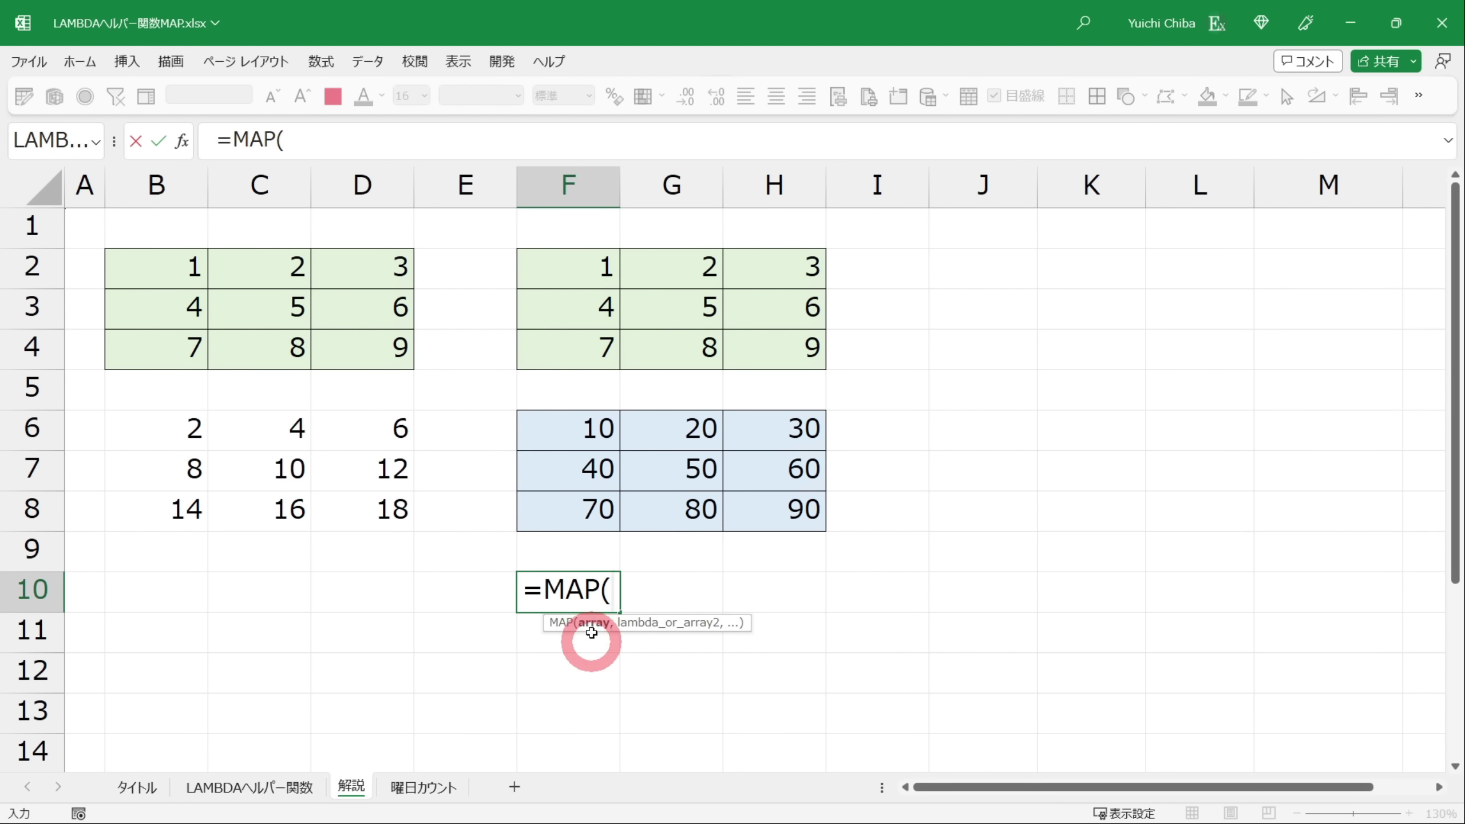
{"action": "mouse_move", "coordinate": [569, 269]}
{"action": "left_mouse_down"}
{"action": "mouse_move", "coordinate": [746, 288]}
{"action": "mouse_move", "coordinate": [754, 342]}
{"action": "left_mouse_up"}
{"action": "type", "text": ","}
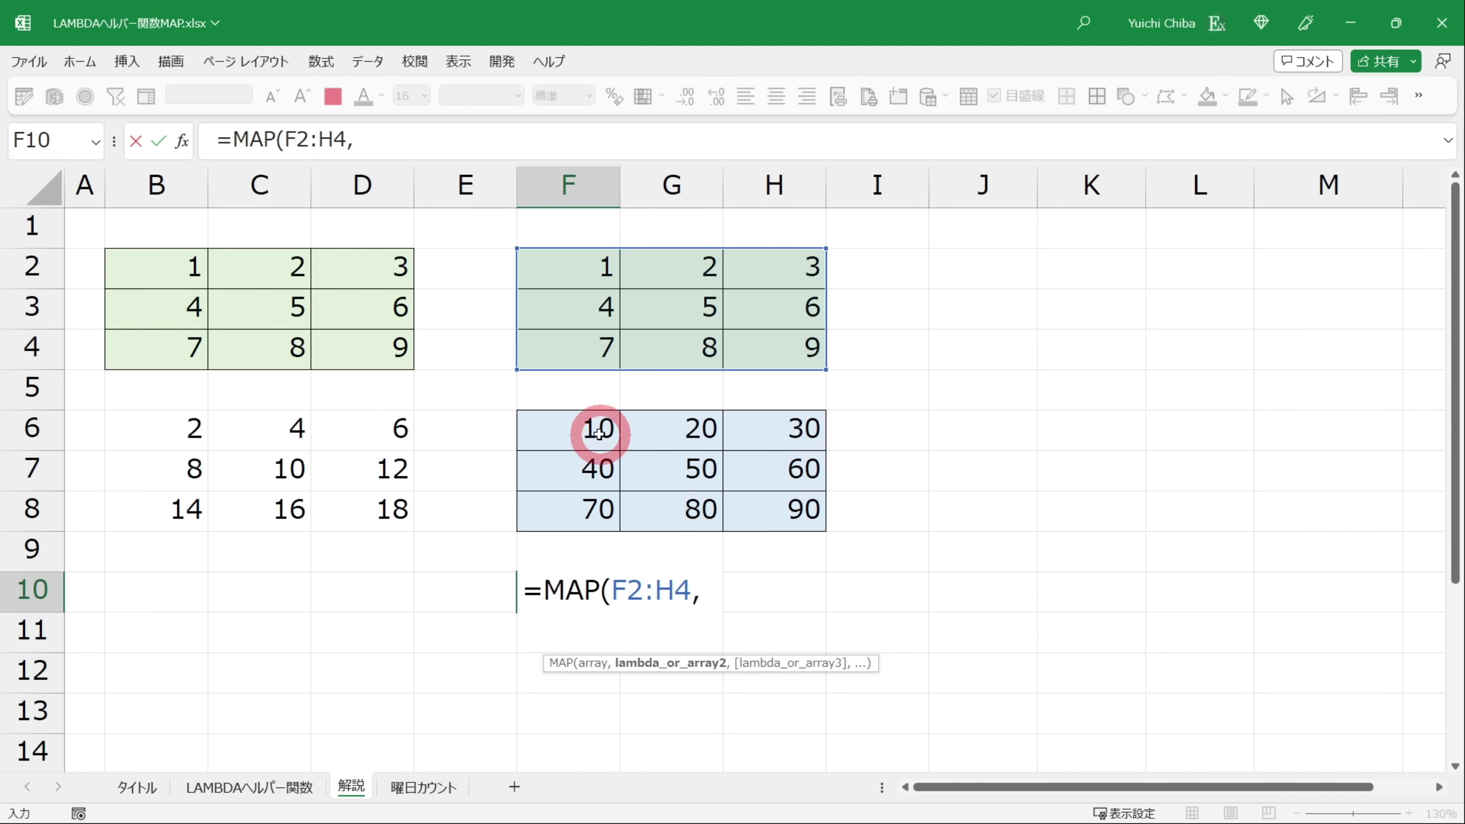
{"action": "left_click_drag", "start_coordinate": [597, 428], "coordinate": [773, 507]}
{"action": "type", "text": ","}
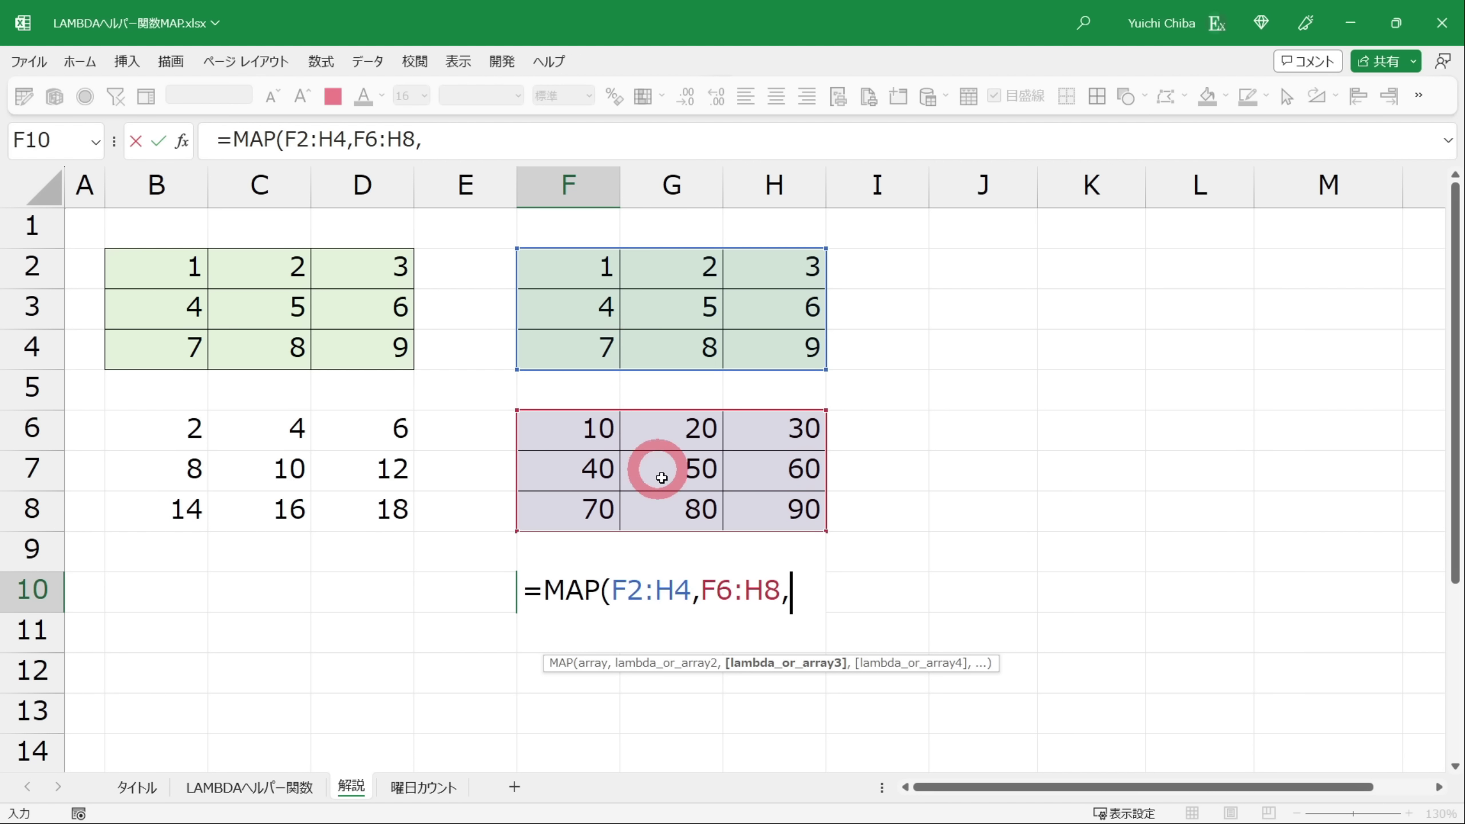
{"action": "type", "text": "lam"}
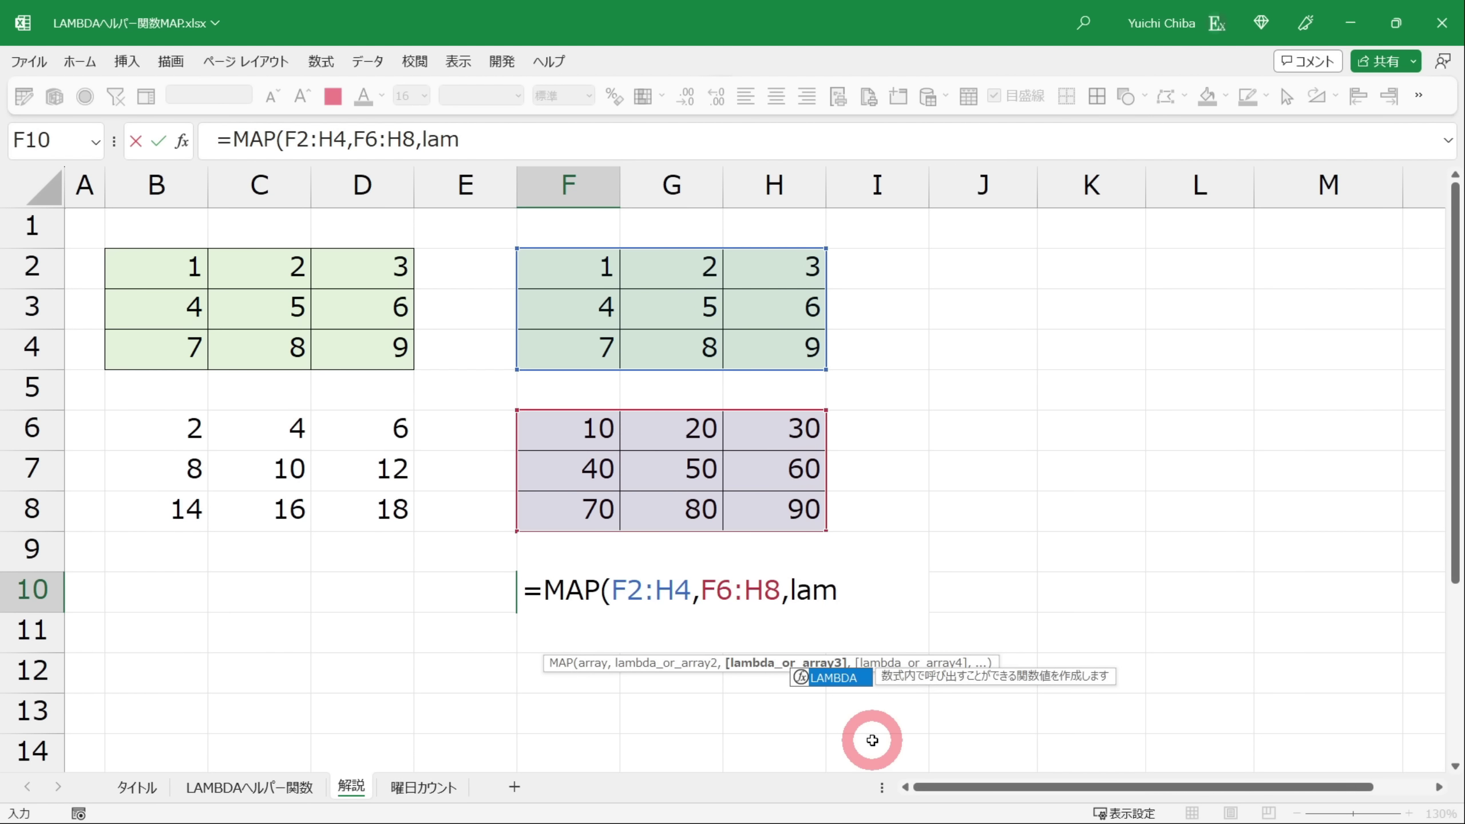
{"action": "key", "text": "Tab"}
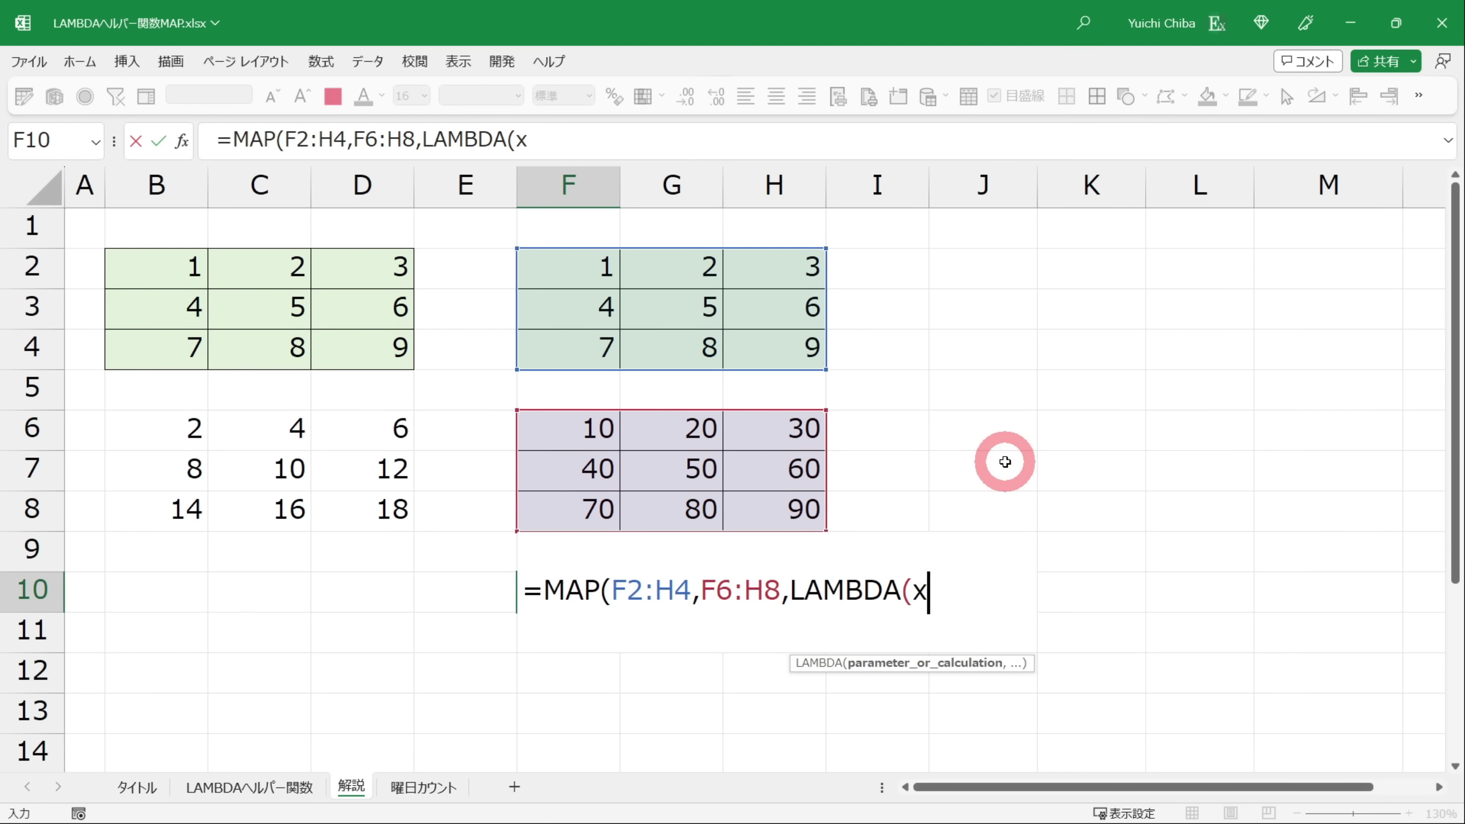
{"action": "type", "text": ",y,"}
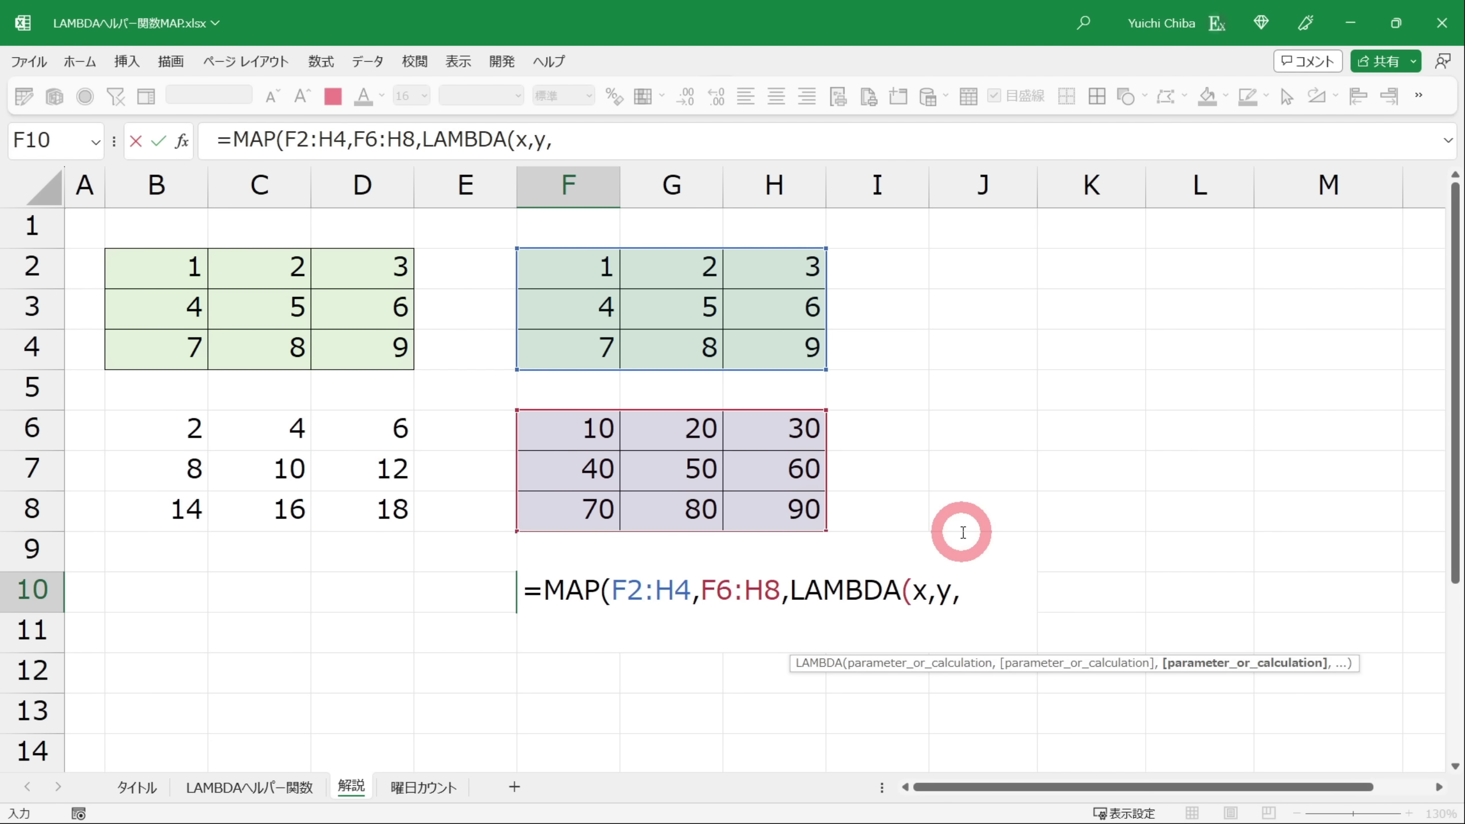
{"action": "type", "text": "x+"}
{"action": "type", "text": "y"}
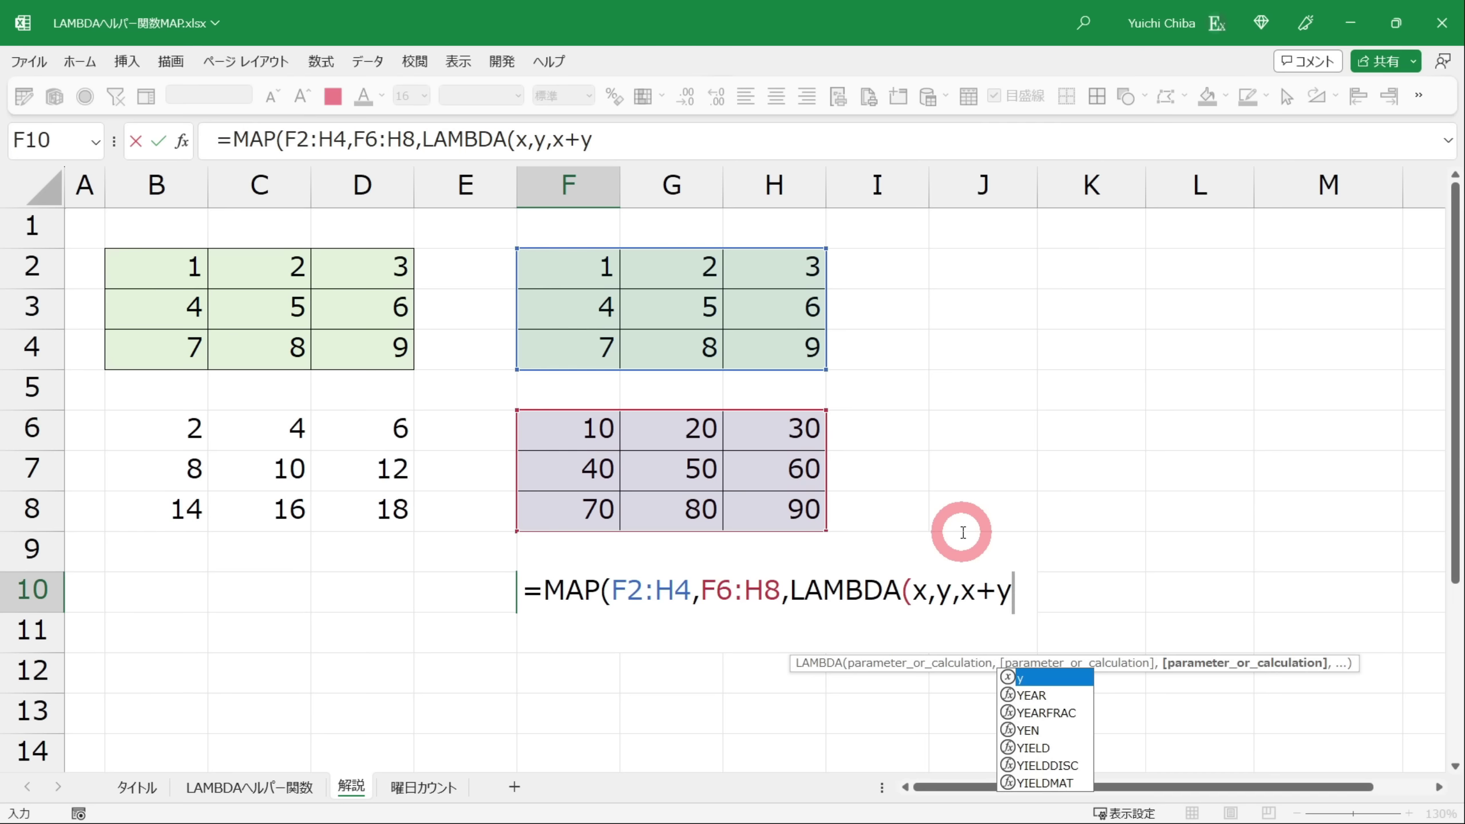
{"action": "type", "text": "))"}
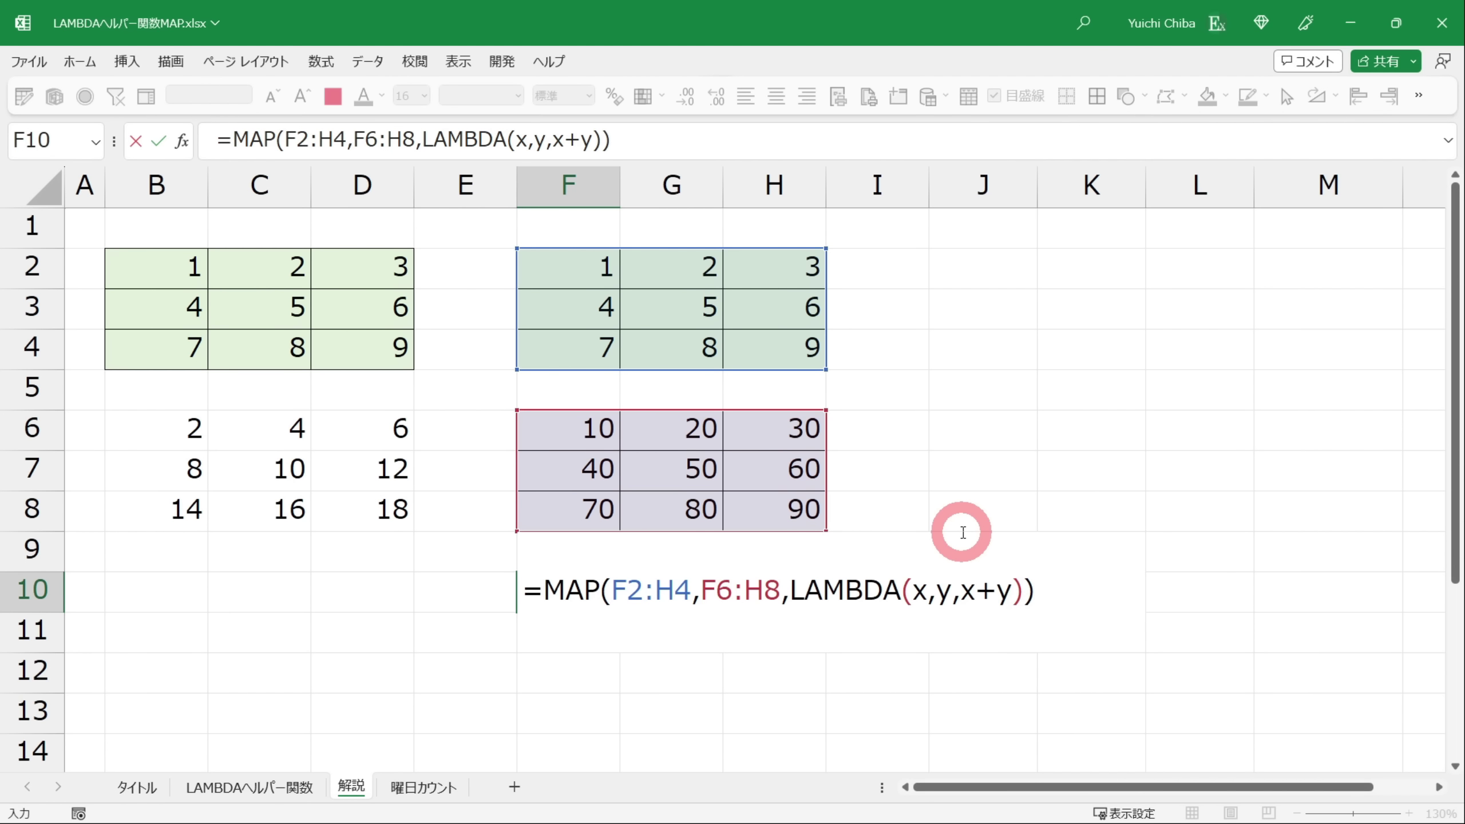
{"action": "key", "text": "ctrl+Return"}
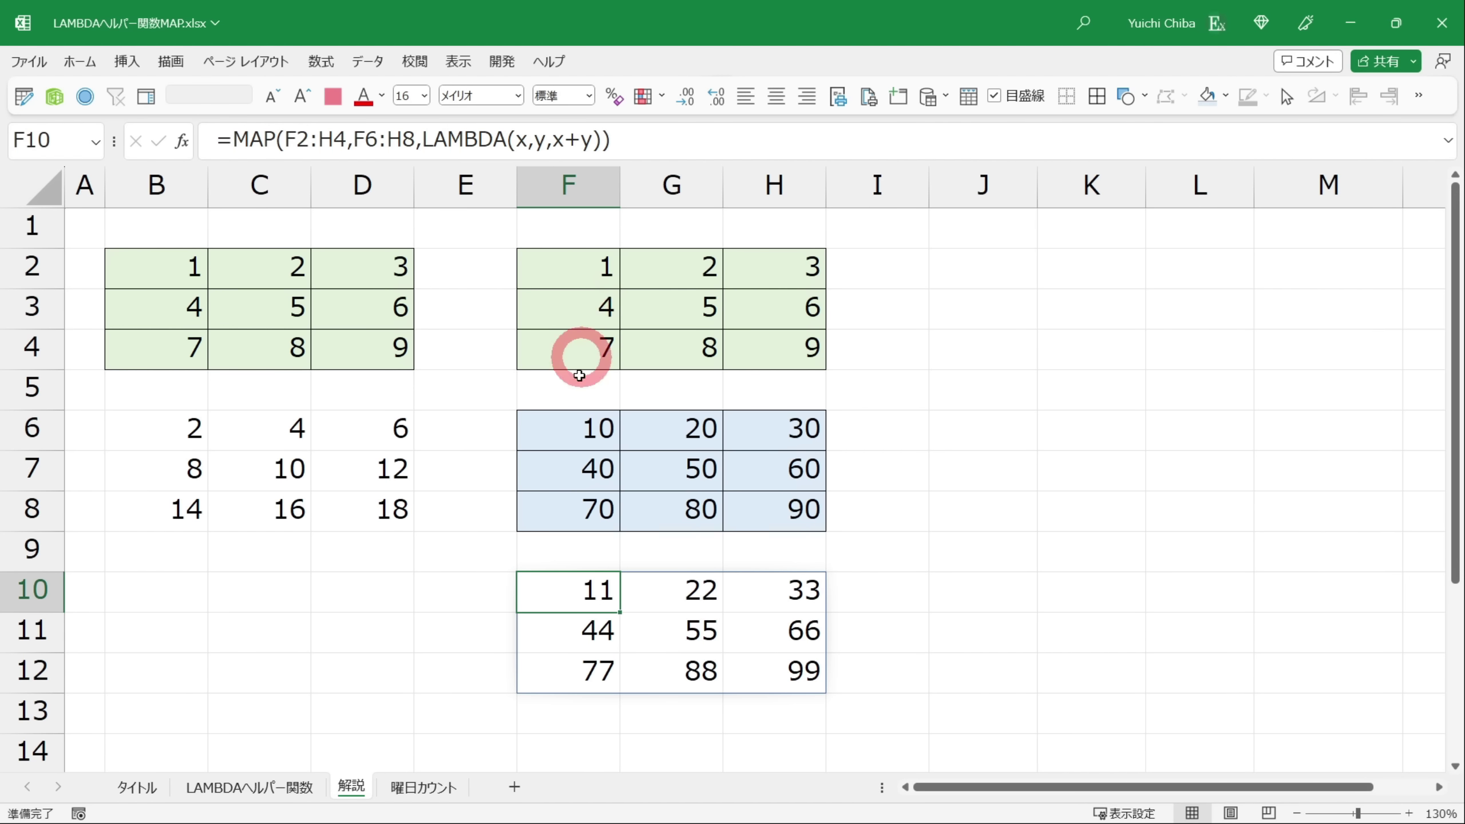
{"action": "key", "text": "F2"}
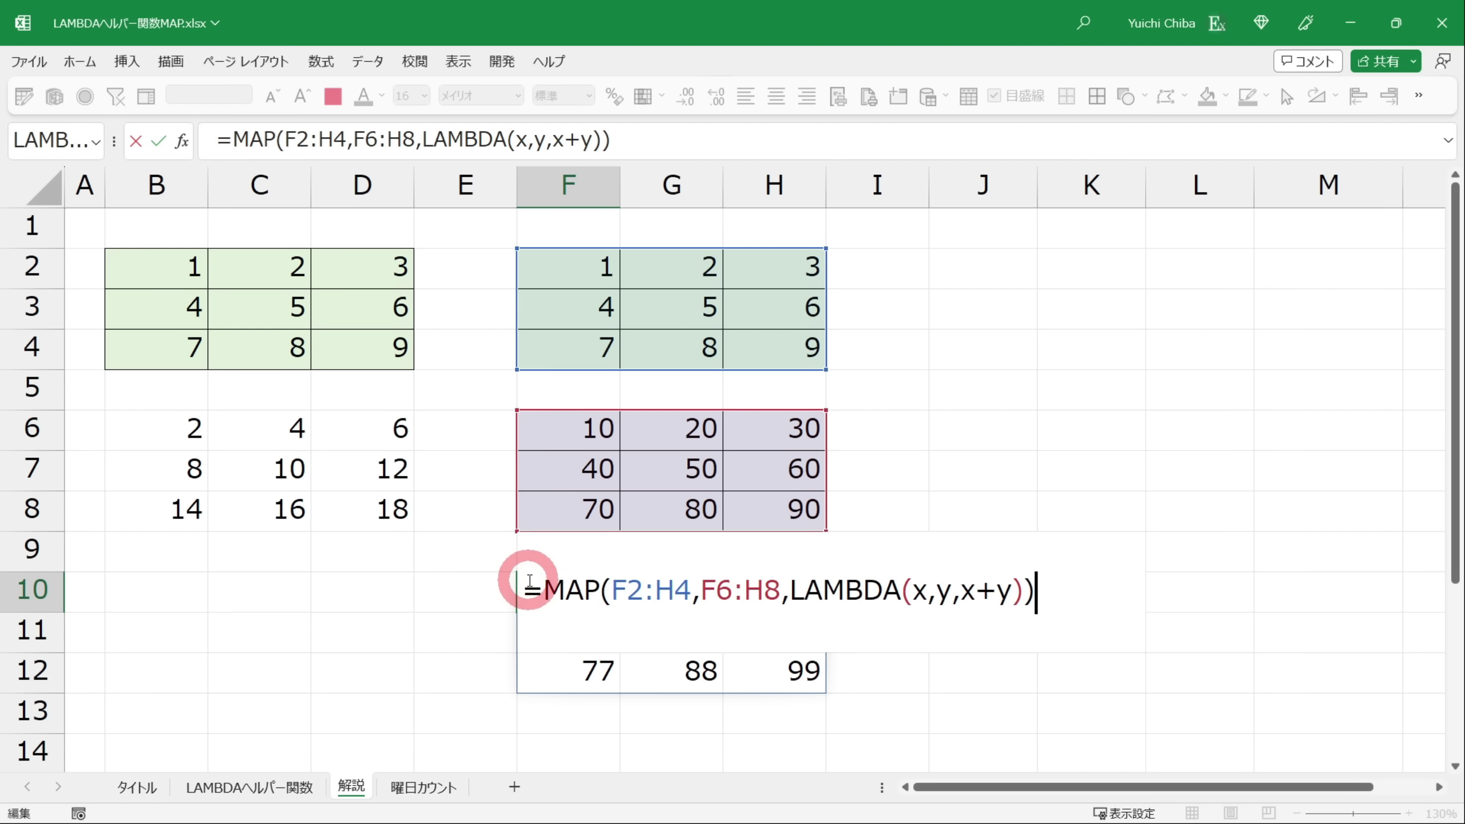
{"action": "key", "text": "ctrl+Return"}
{"action": "key", "text": "ctrl+Home"}
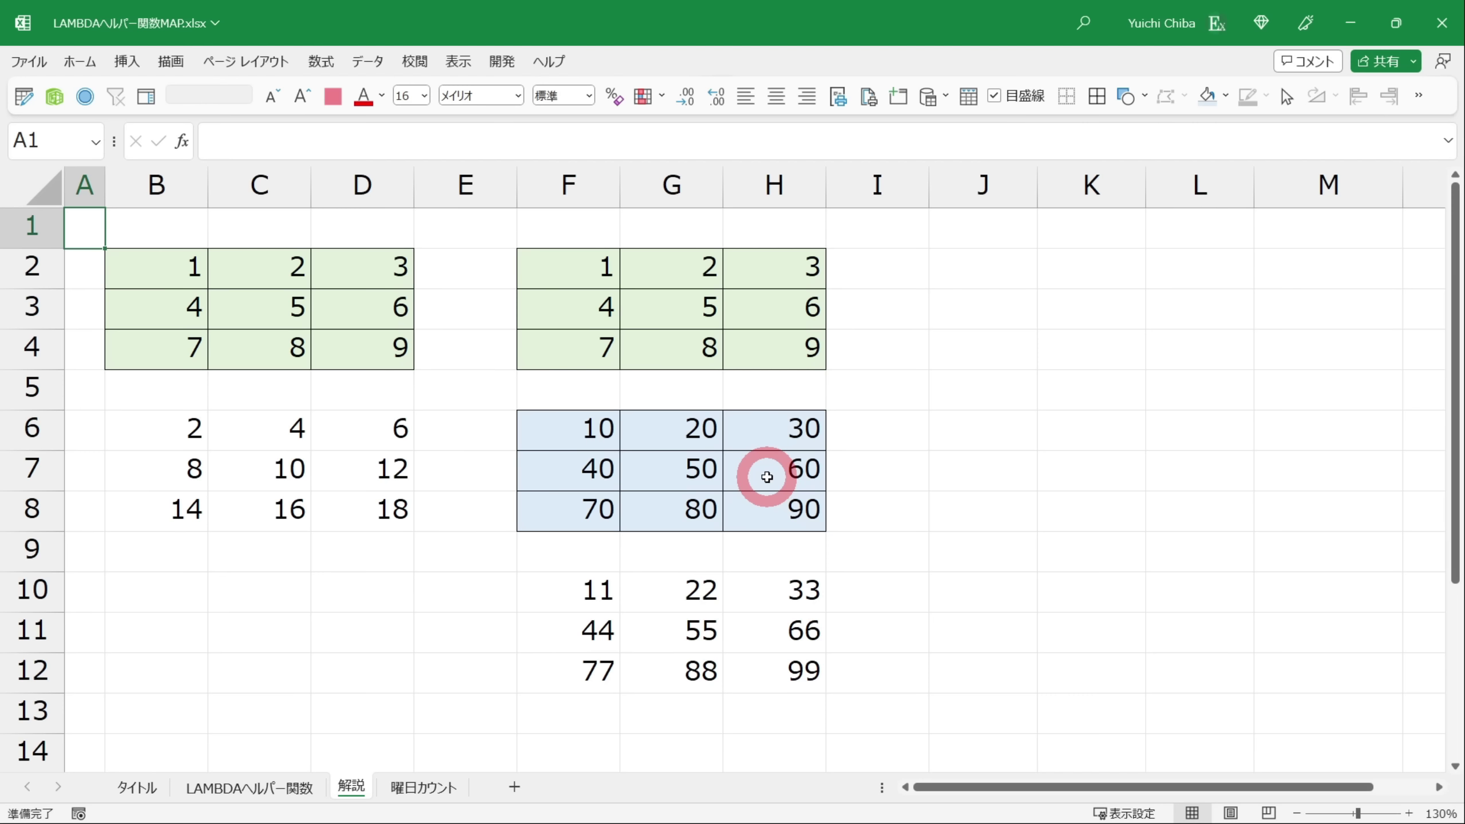
Begin J10's formula as =MAP(J2:L4,J6:L8, using the kana table and repeat counts
{"action": "left_click_drag", "start_coordinate": [980, 268], "coordinate": [1182, 337]}
{"action": "left_click_drag", "start_coordinate": [987, 427], "coordinate": [1179, 507]}
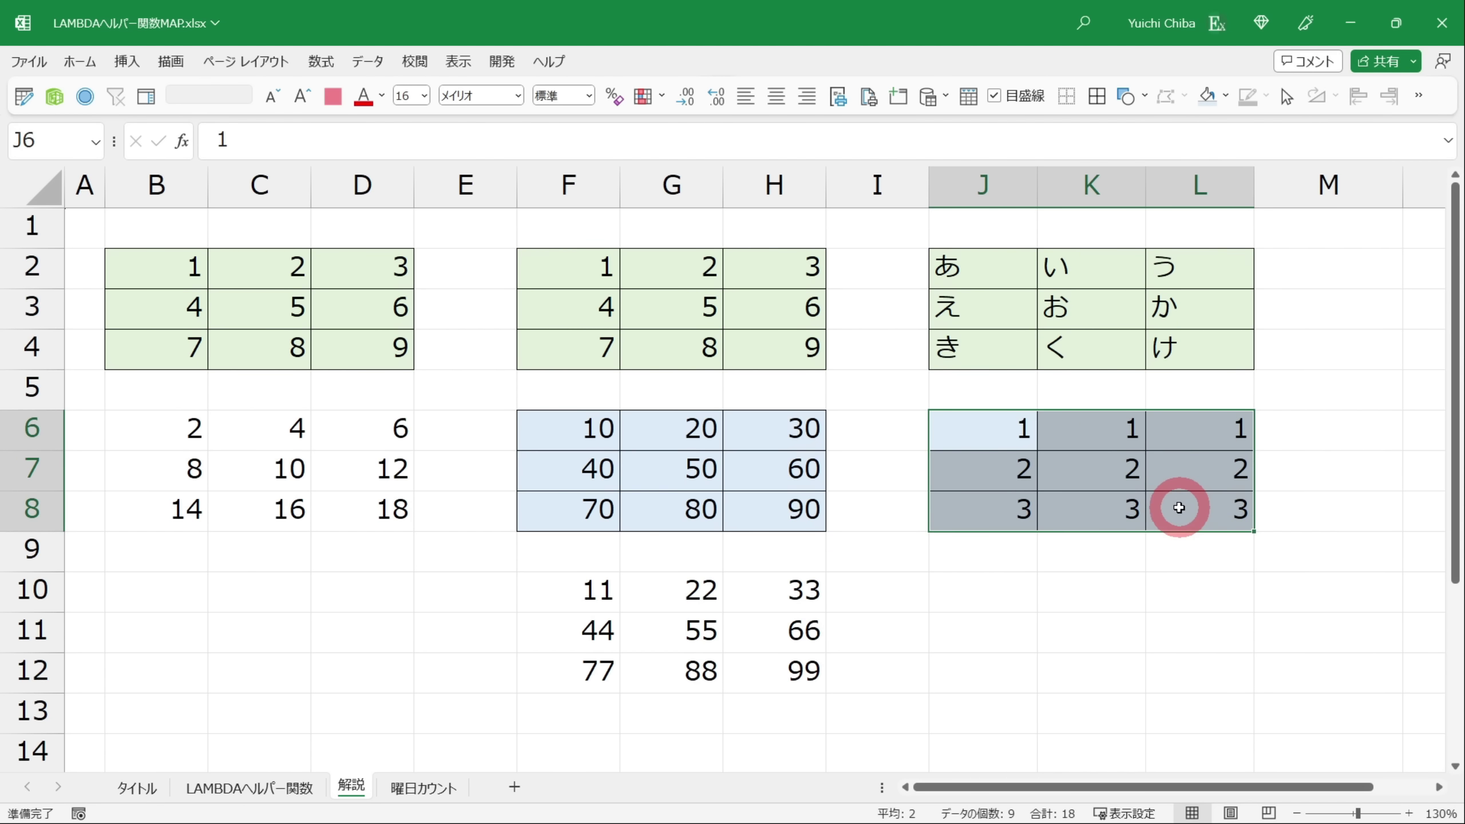
{"action": "left_click", "coordinate": [544, 589]}
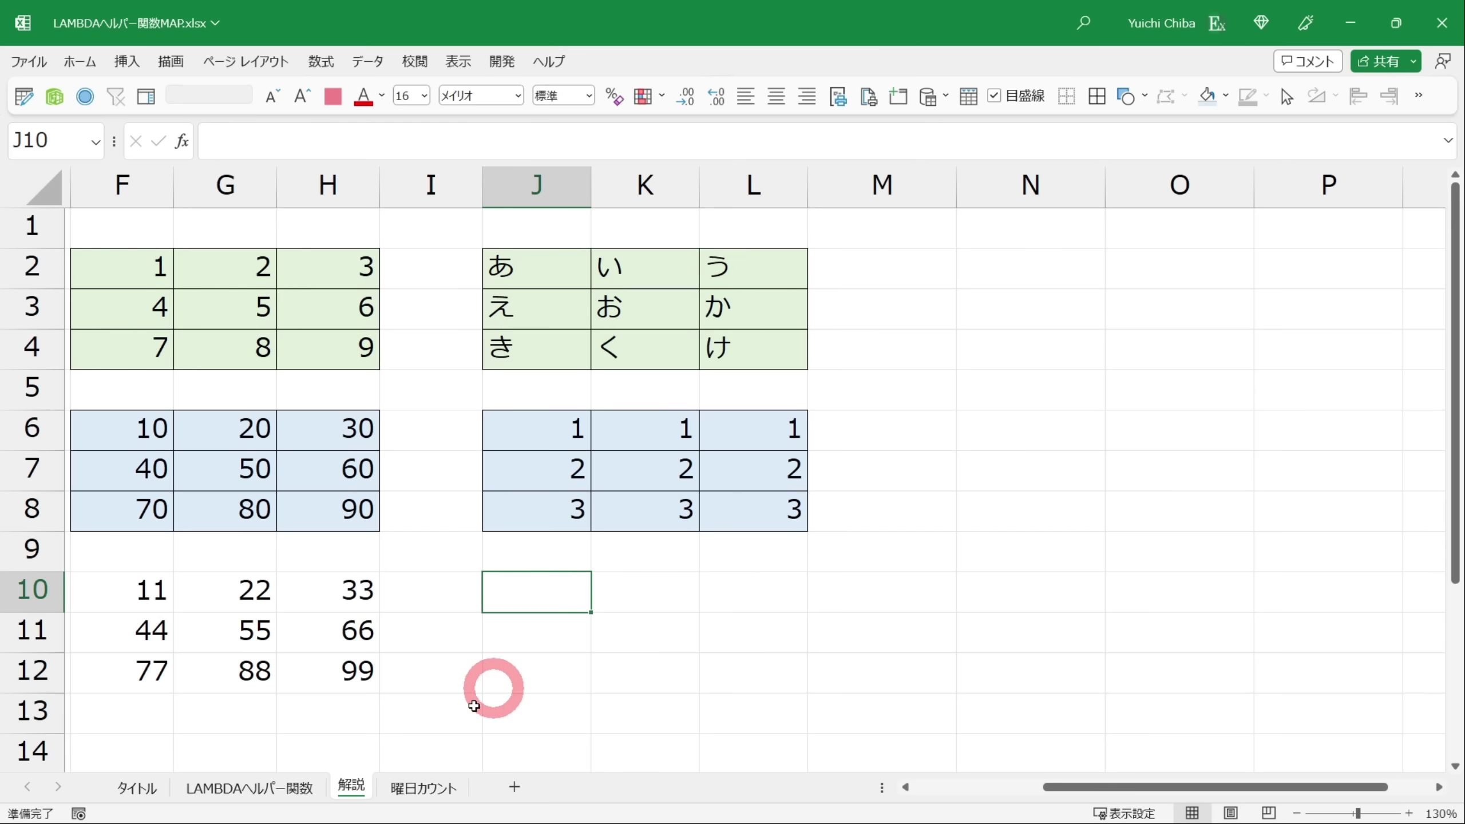
{"action": "type", "text": "=map"}
{"action": "key", "text": "Tab"}
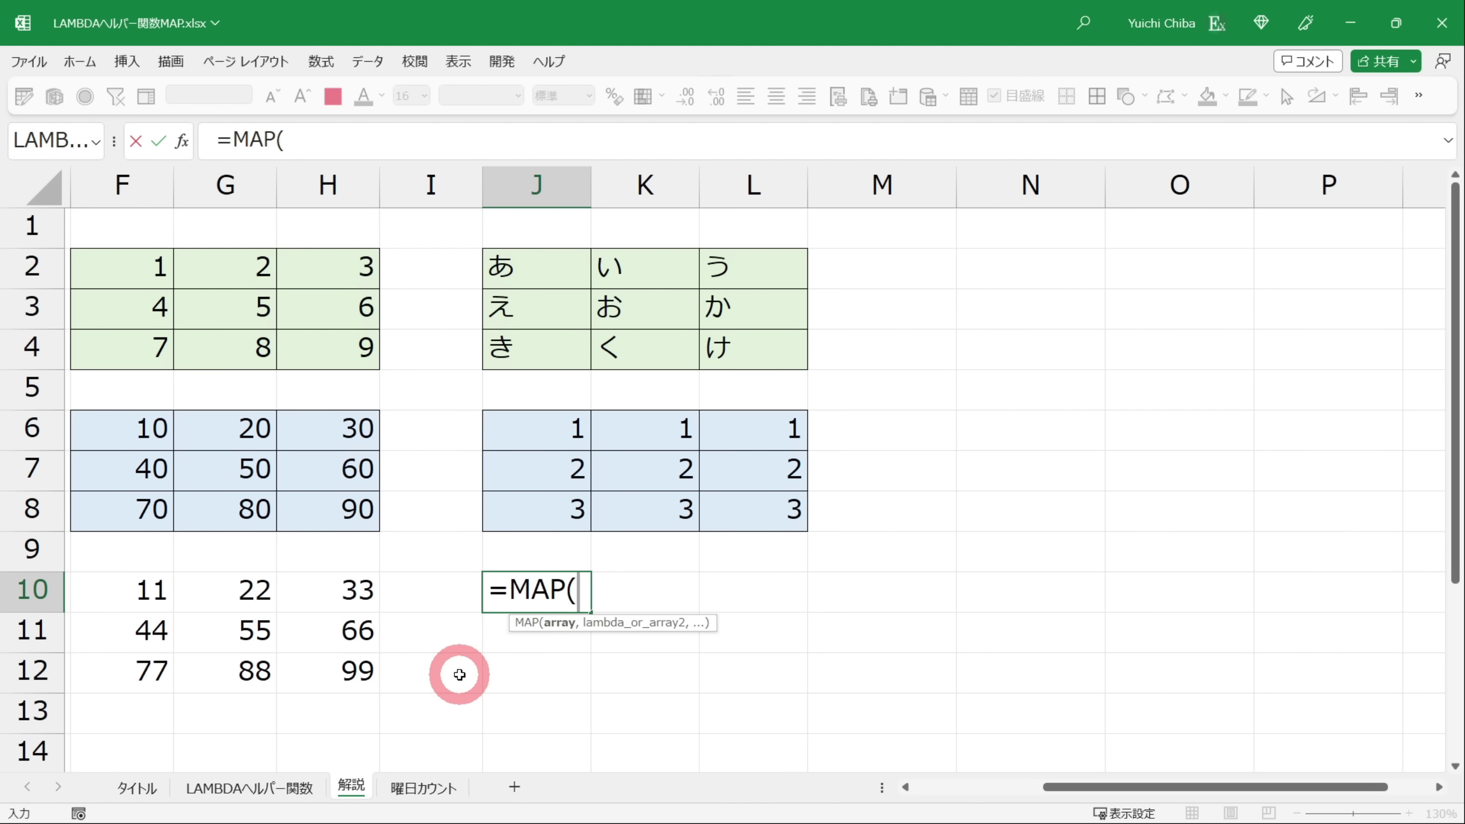
{"action": "left_click_drag", "start_coordinate": [522, 269], "coordinate": [728, 338]}
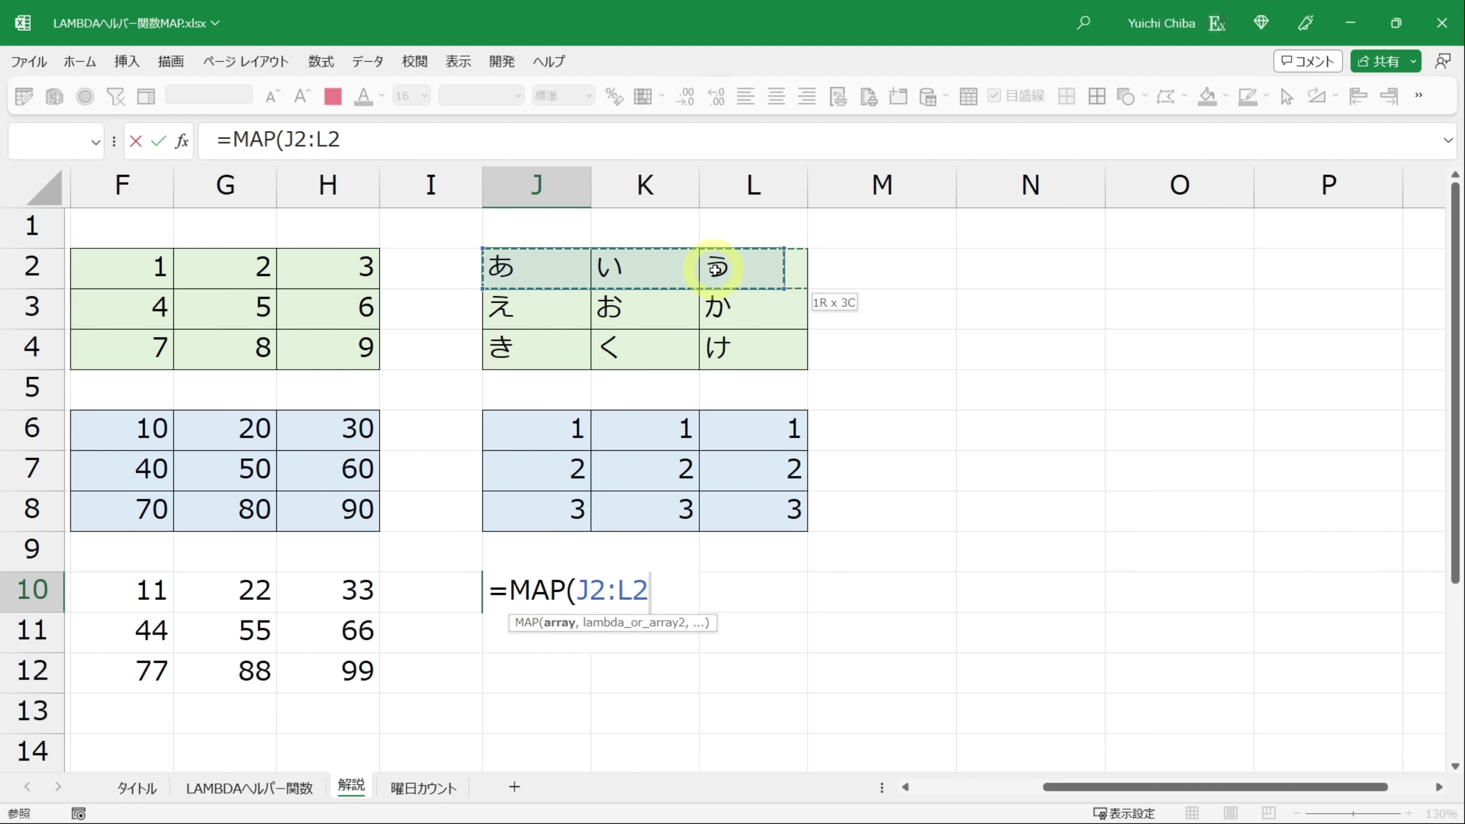
{"action": "type", "text": ","}
{"action": "mouse_move", "coordinate": [572, 427]}
{"action": "left_mouse_down"}
{"action": "mouse_move", "coordinate": [752, 431]}
{"action": "mouse_move", "coordinate": [737, 512]}
{"action": "left_mouse_up"}
Complete it with LAMBDA(x,y,REPT(x,y)) and commit so the repeated kana spill into J10:L12
{"action": "type", "text": ",lam"}
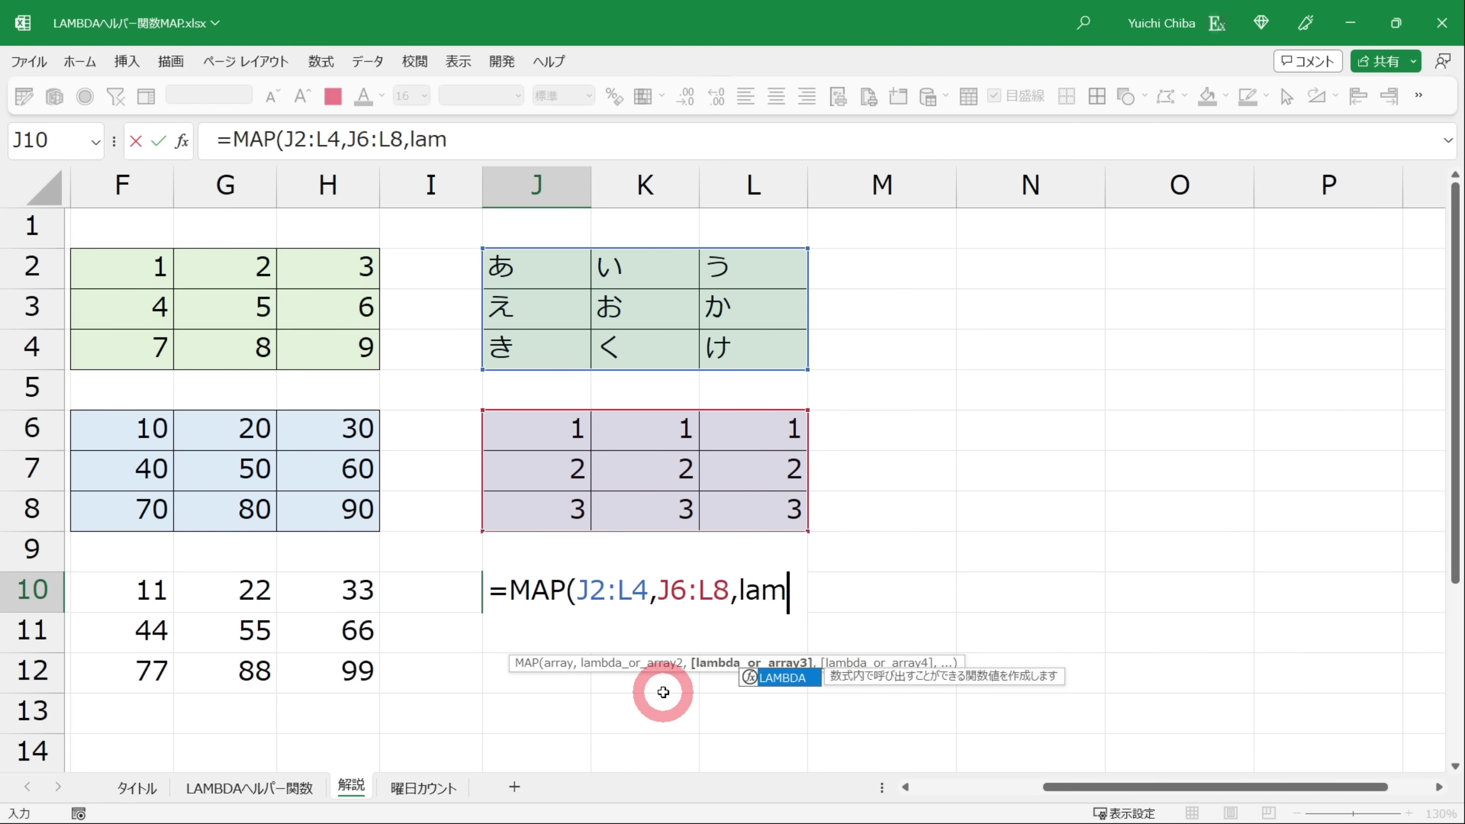
{"action": "key", "text": "Tab"}
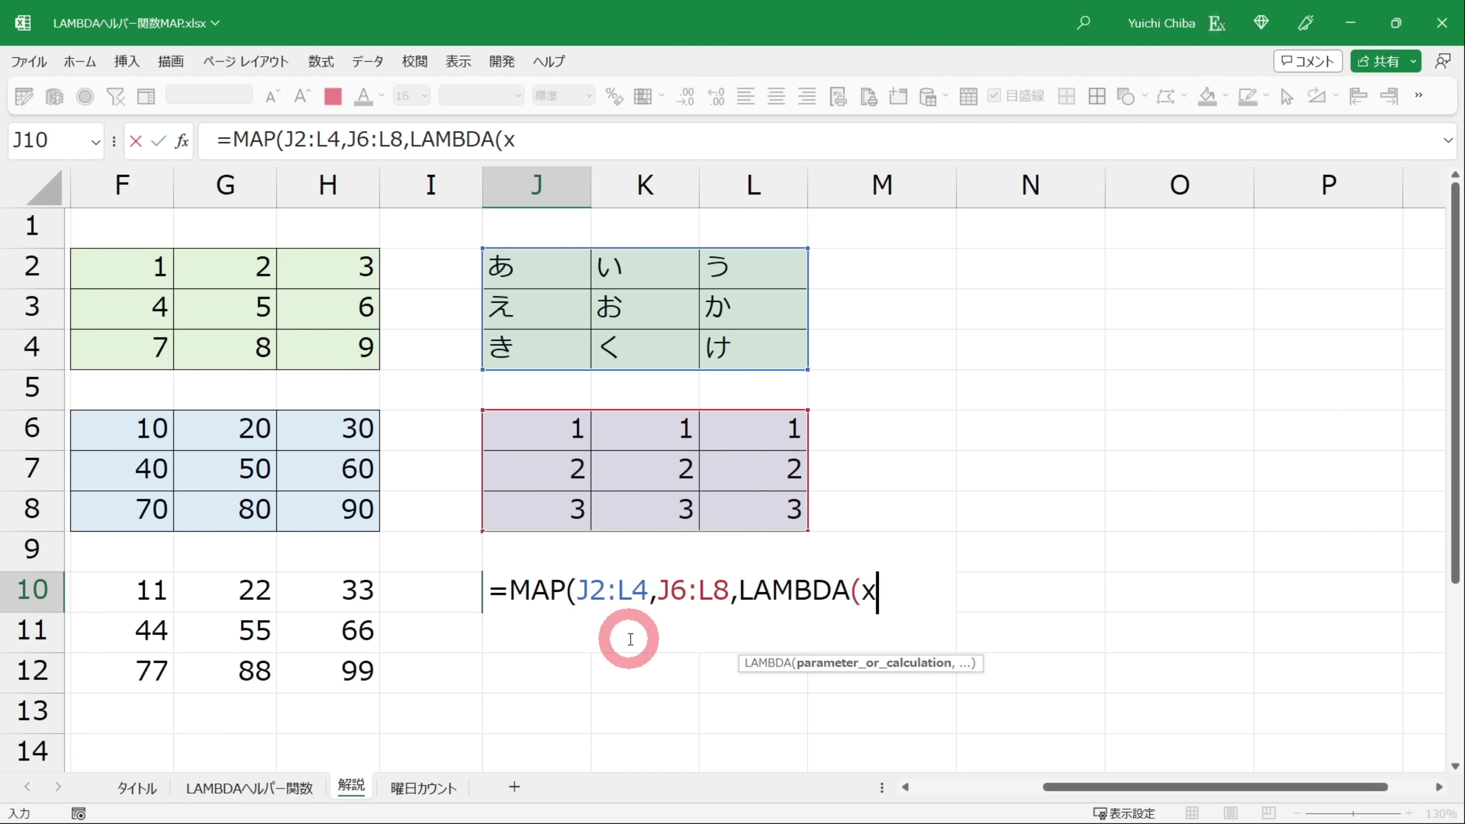
{"action": "type", "text": ","}
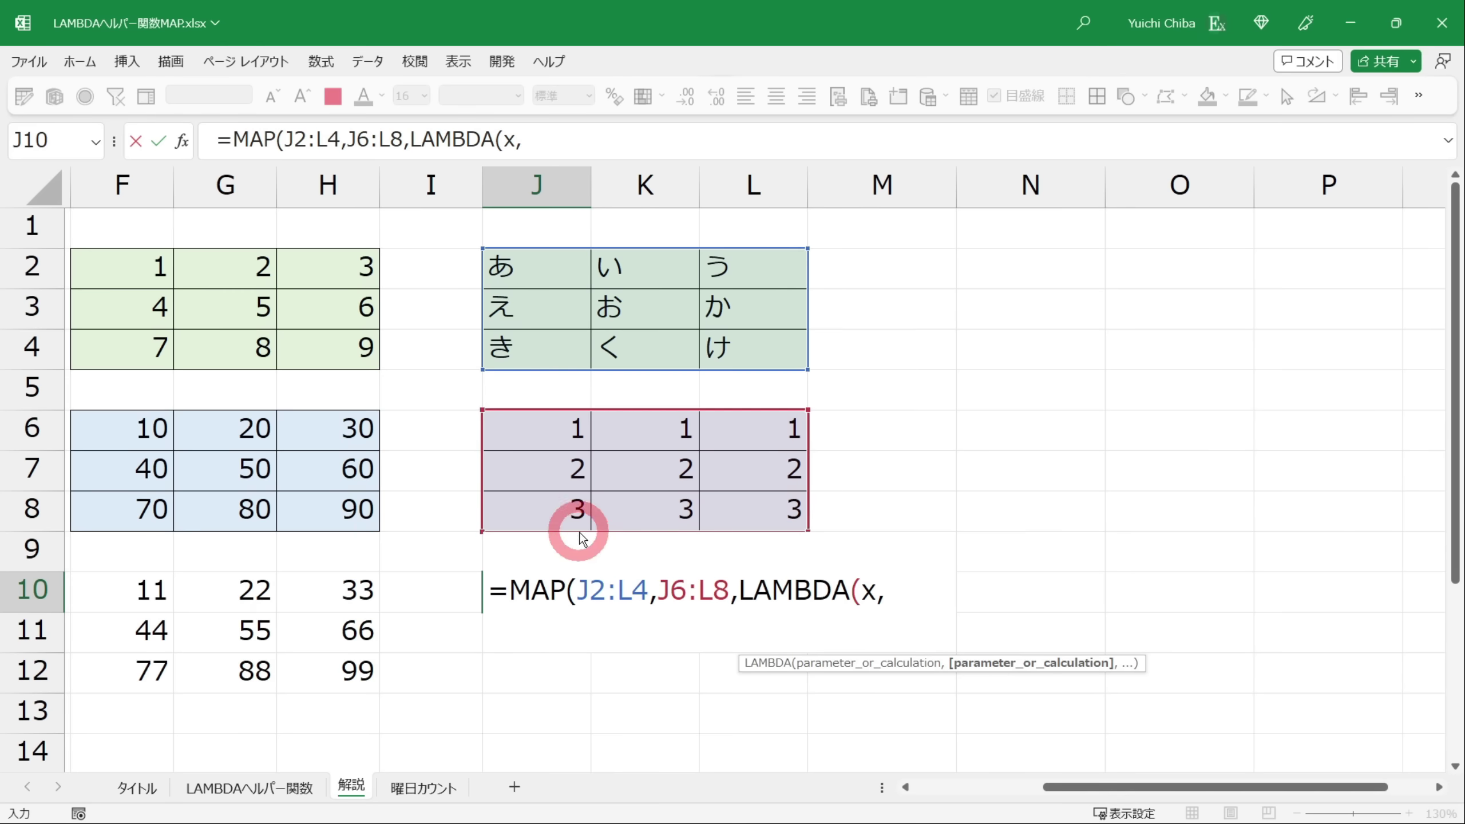
{"action": "type", "text": "y,"}
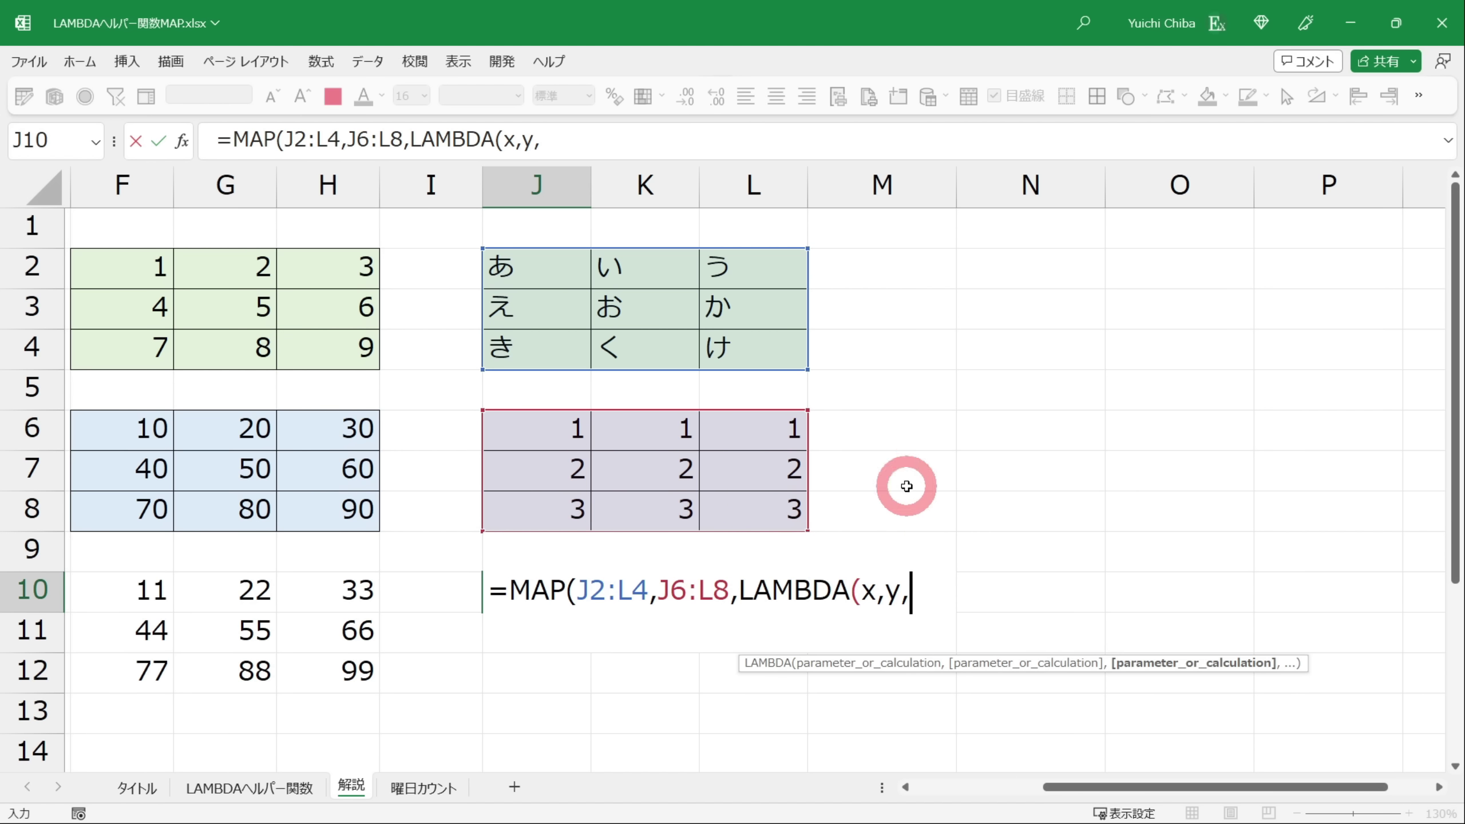
{"action": "type", "text": "rep"}
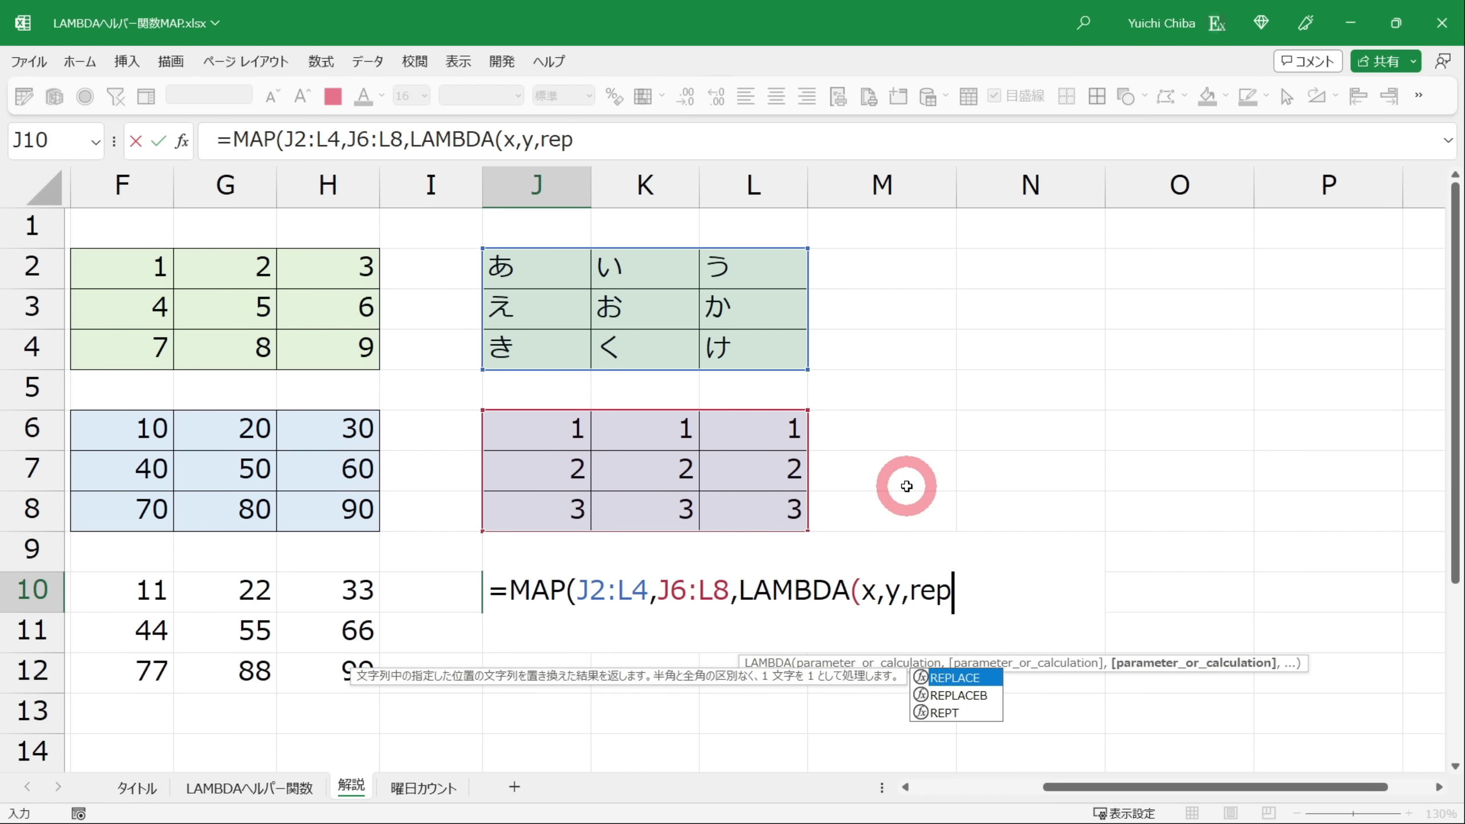
{"action": "type", "text": "t(x,"}
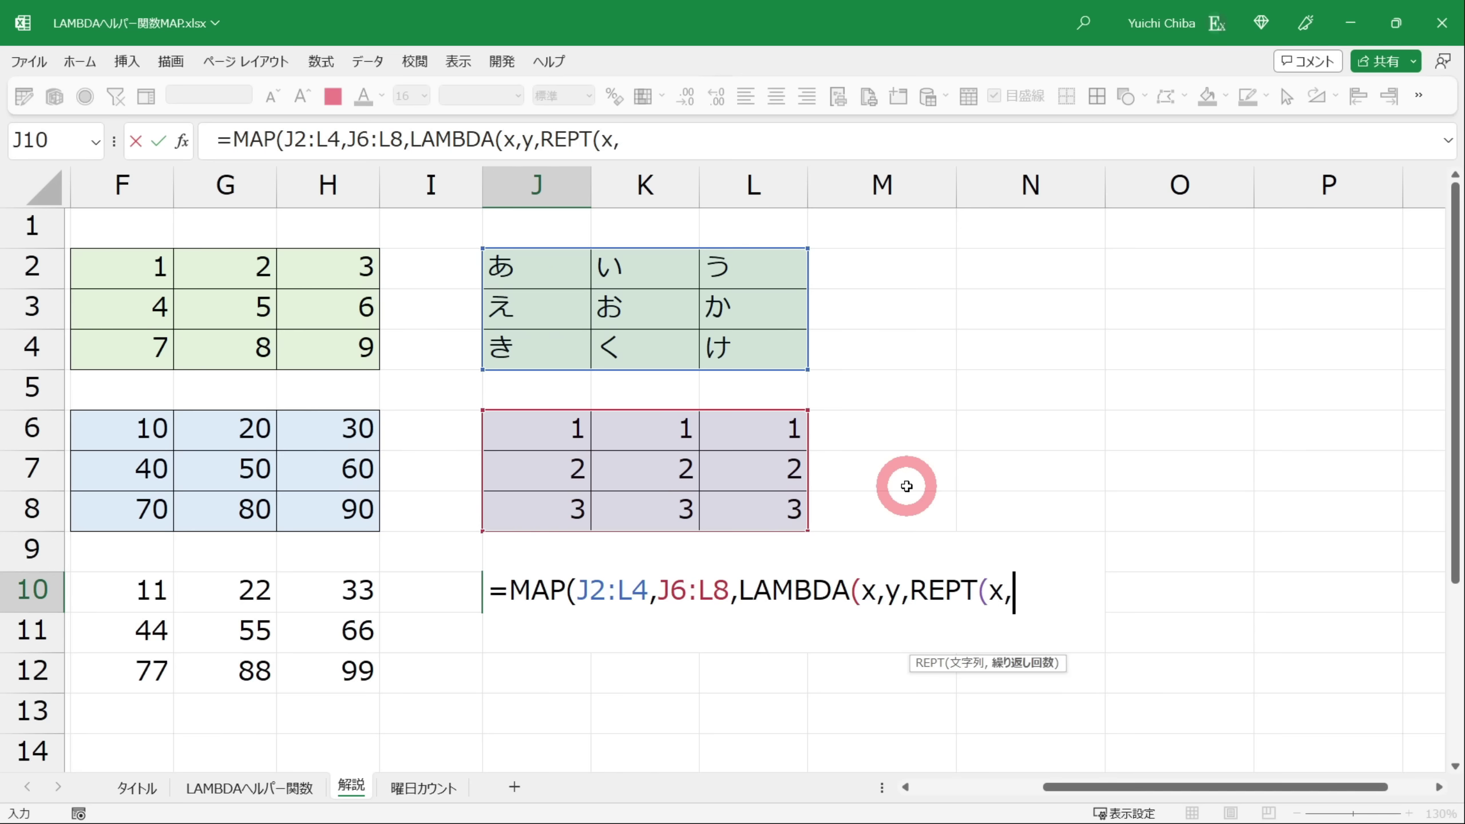
{"action": "type", "text": "y)"}
{"action": "type", "text": ")"}
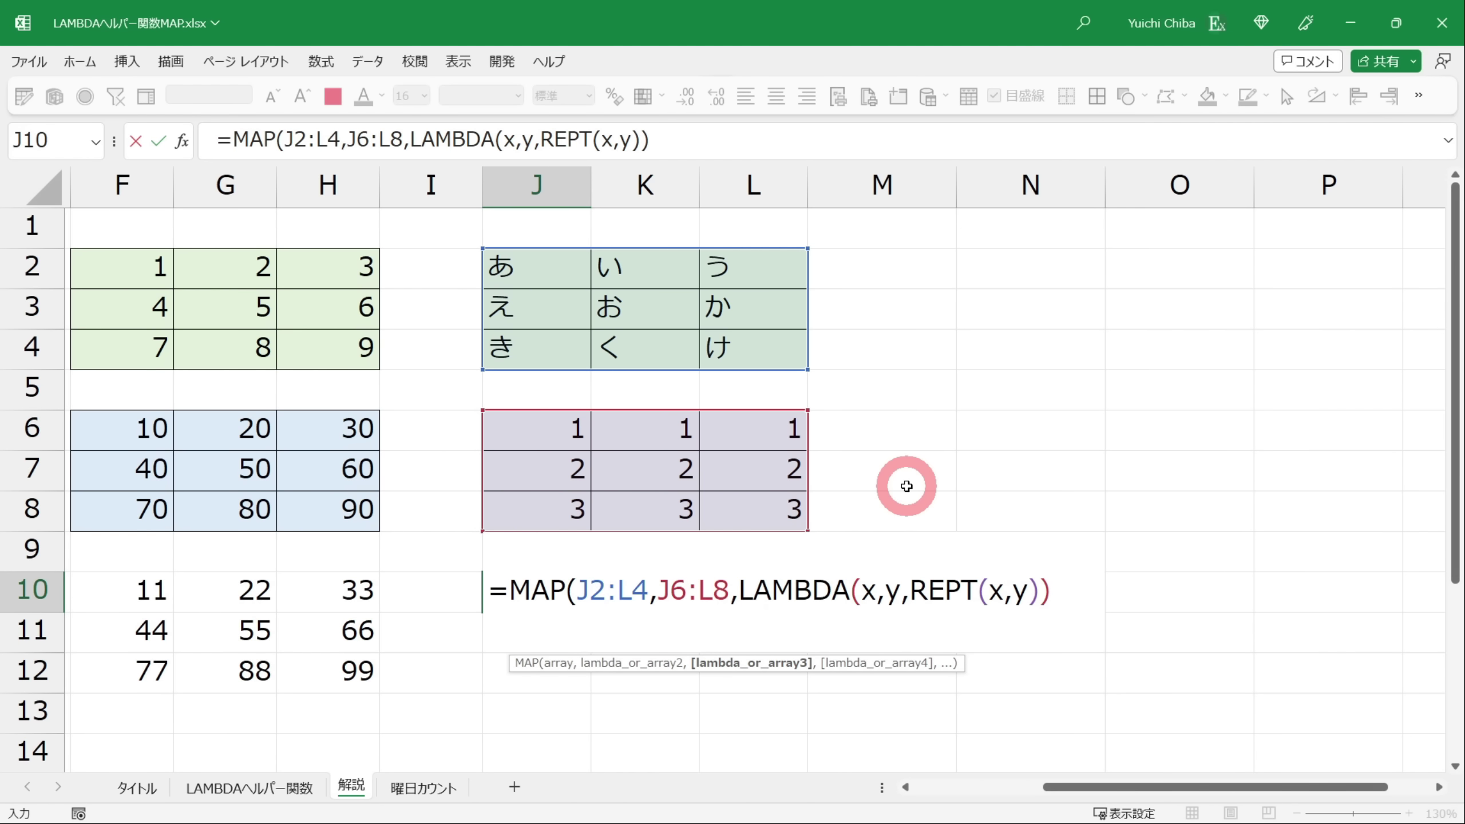
{"action": "type", "text": ")"}
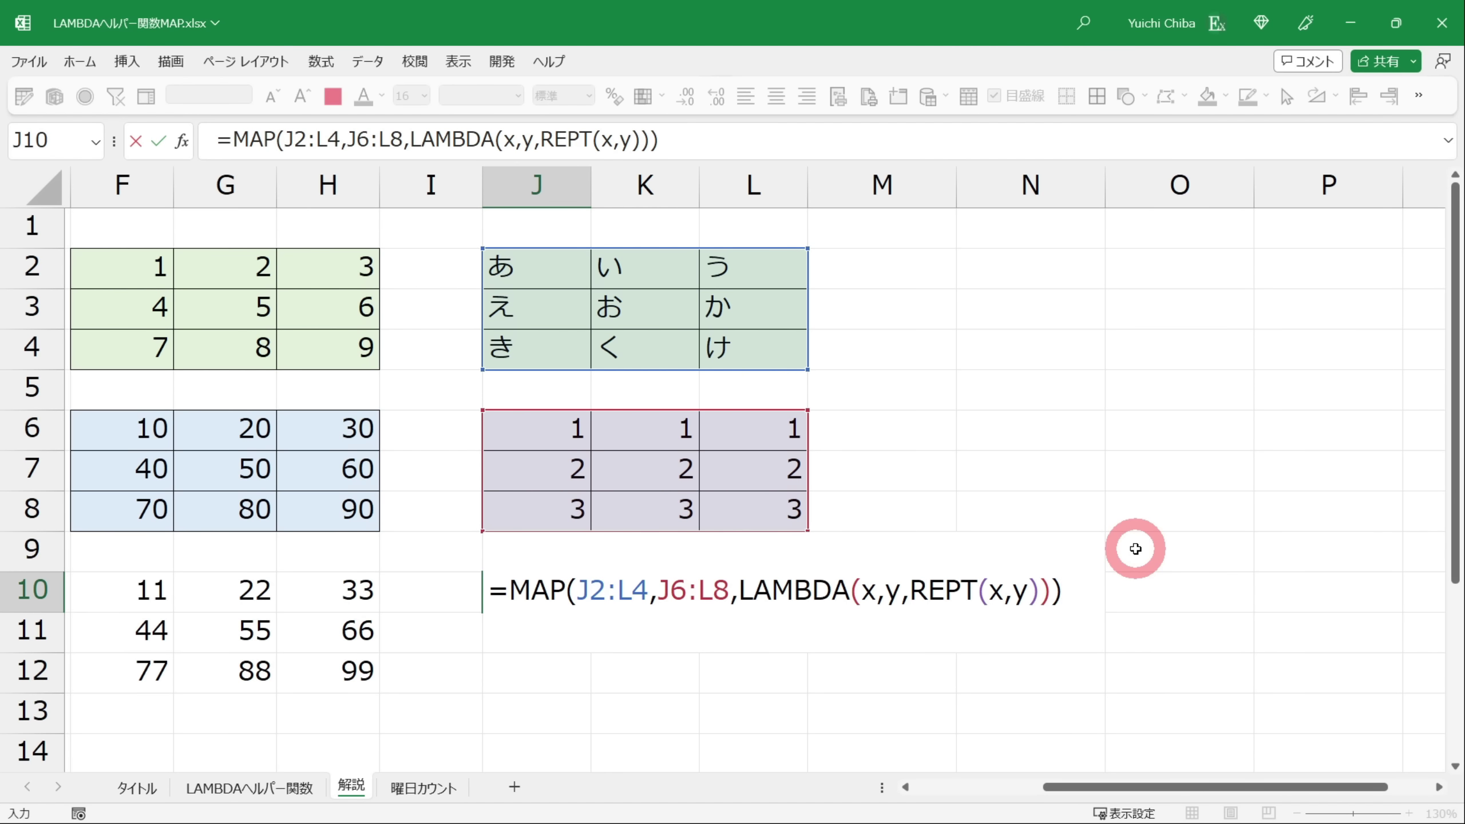
{"action": "key", "text": "Return"}
Compare the kana in rows 2–3 with their repeat counts in J6:L6 and J7:L7
{"action": "left_click", "coordinate": [519, 271]}
{"action": "left_click", "coordinate": [663, 272]}
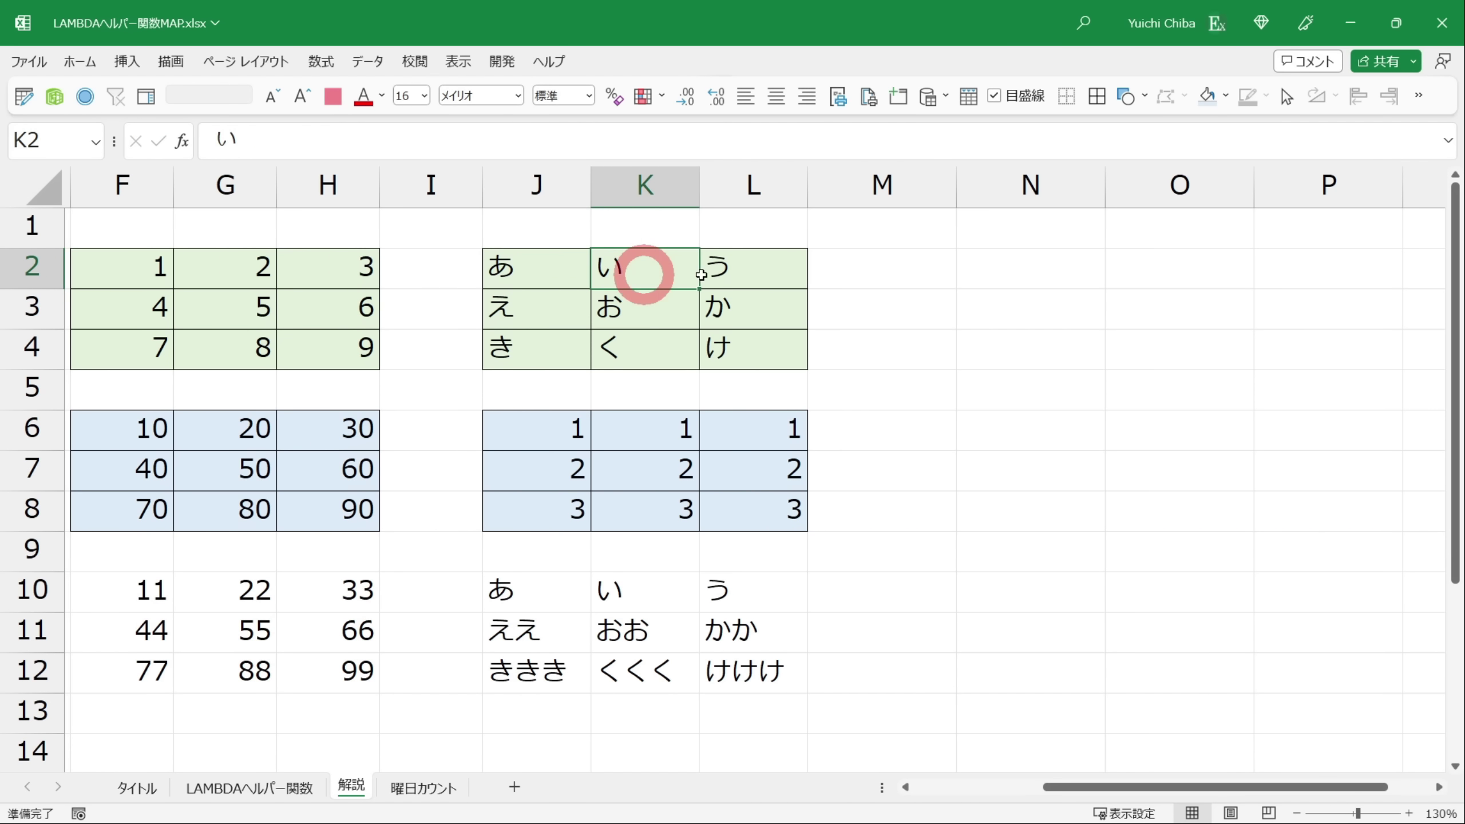
{"action": "left_click", "coordinate": [741, 263]}
{"action": "left_click", "coordinate": [544, 428]}
{"action": "key", "text": "shift+Right"}
{"action": "key", "text": "shift+Right"}
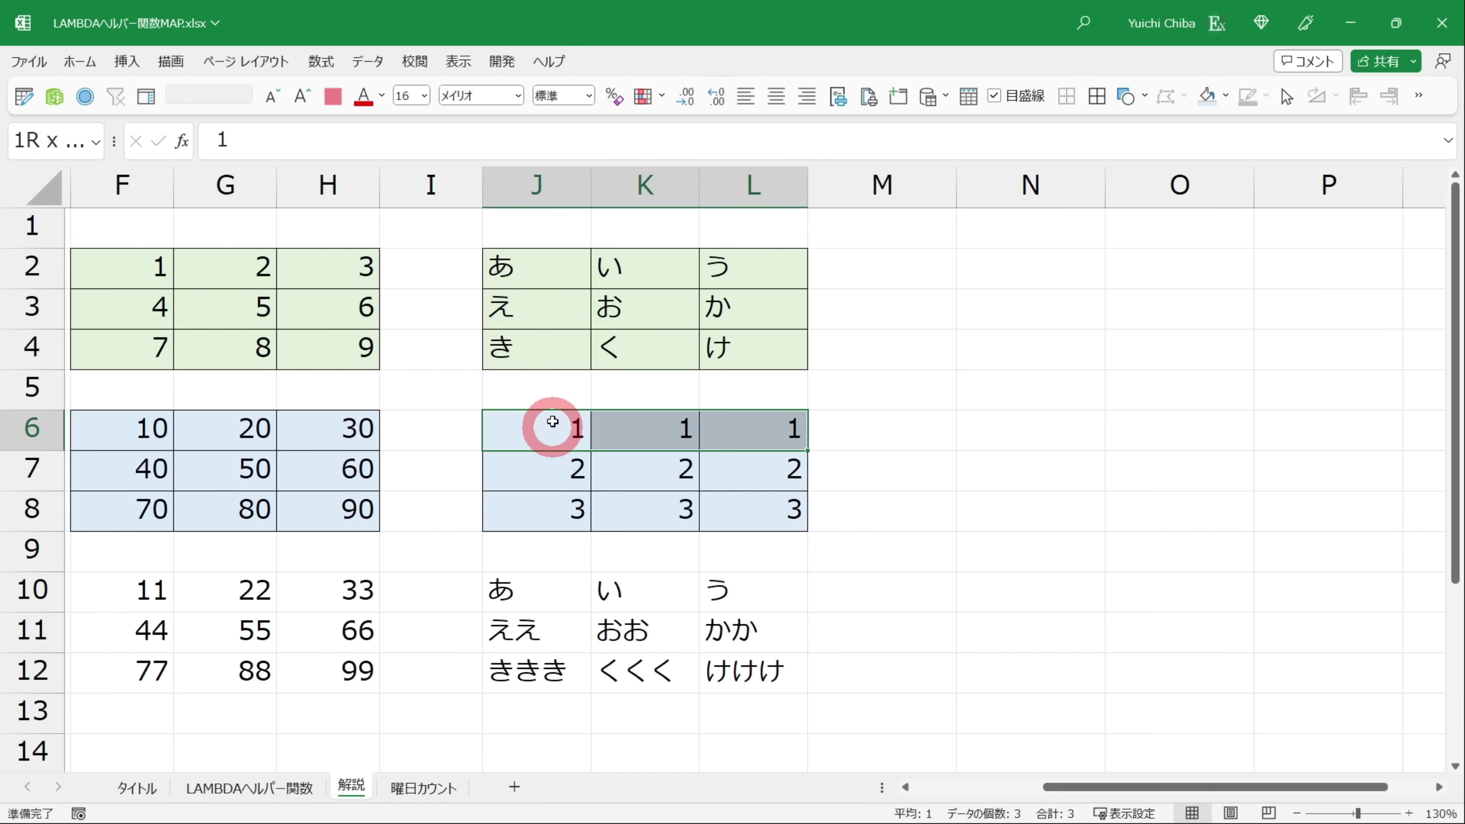
{"action": "left_click", "coordinate": [531, 317]}
{"action": "key", "text": "shift+Right"}
{"action": "key", "text": "shift+Right"}
{"action": "left_click", "coordinate": [539, 468]}
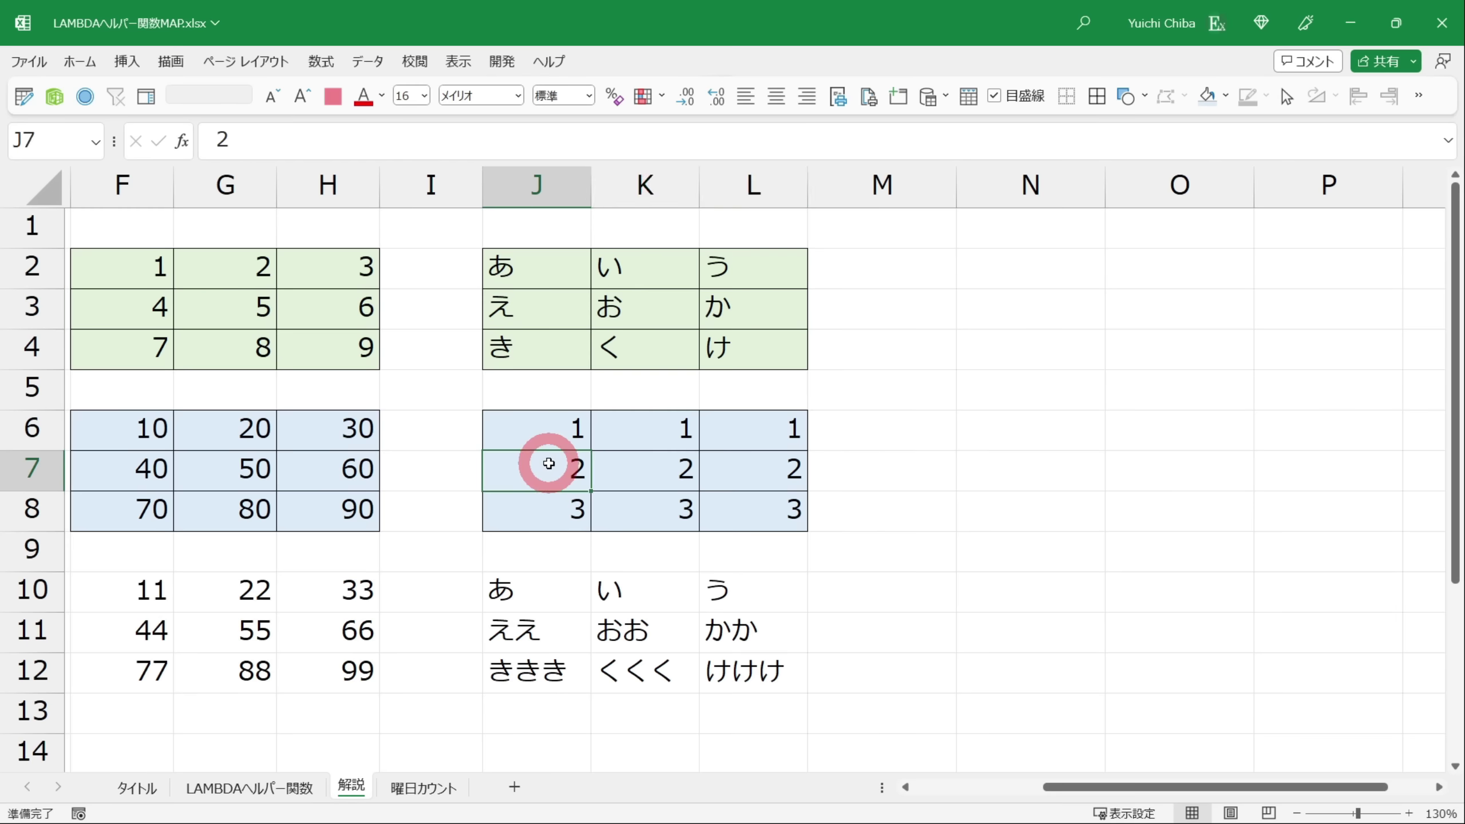
{"action": "key", "text": "shift+Right"}
{"action": "key", "text": "shift+Right"}
Check result rows 11–12 against the き row and count 3, then reopen J10's formula
{"action": "left_click", "coordinate": [536, 626]}
{"action": "key", "text": "shift+Right"}
{"action": "key", "text": "shift+Right"}
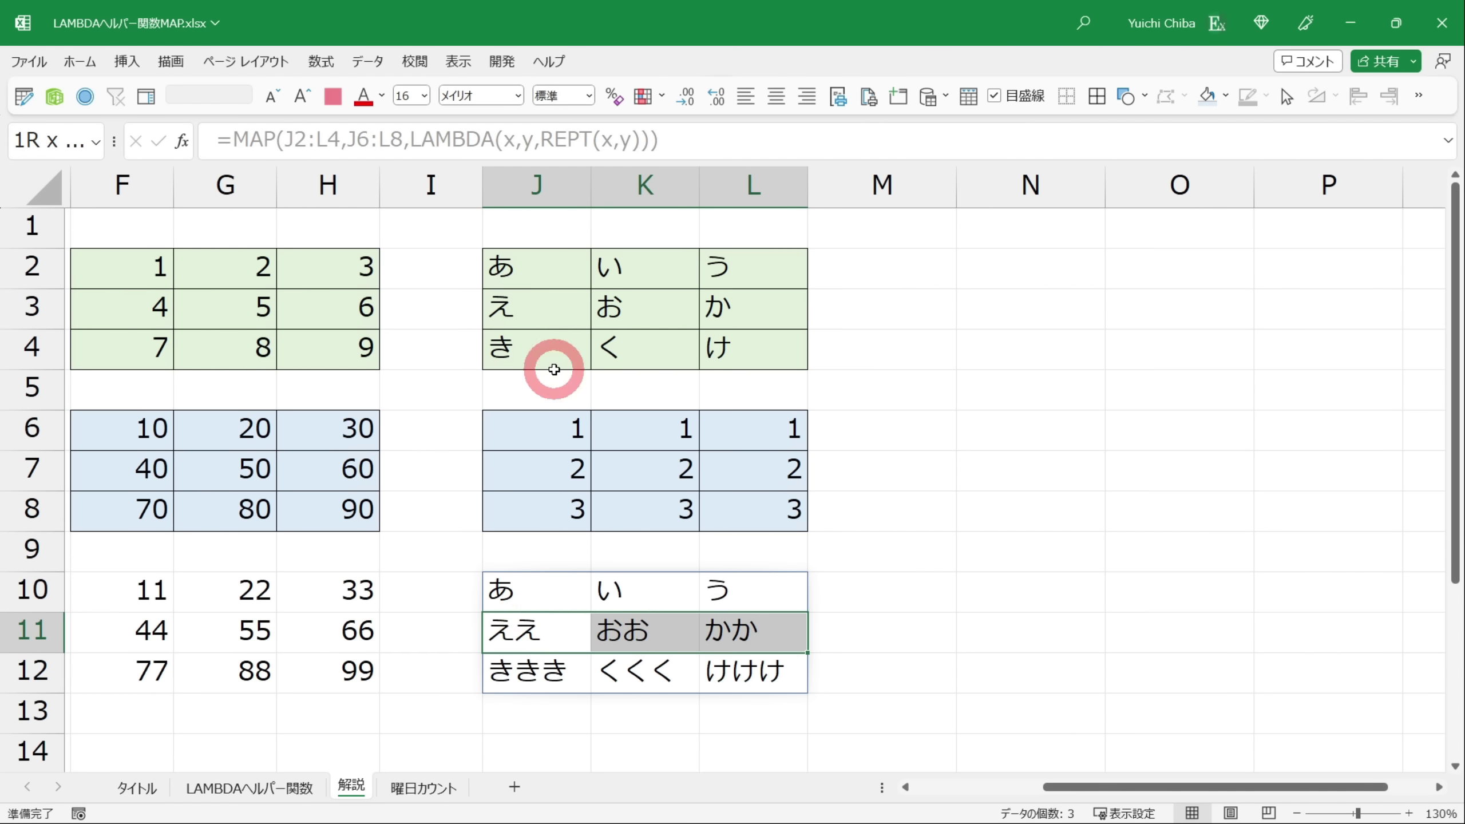
{"action": "left_click", "coordinate": [549, 363]}
{"action": "key", "text": "shift+Right"}
{"action": "key", "text": "shift+Right"}
{"action": "left_click", "coordinate": [507, 507]}
{"action": "key", "text": "shift+Right"}
{"action": "key", "text": "shift+Right"}
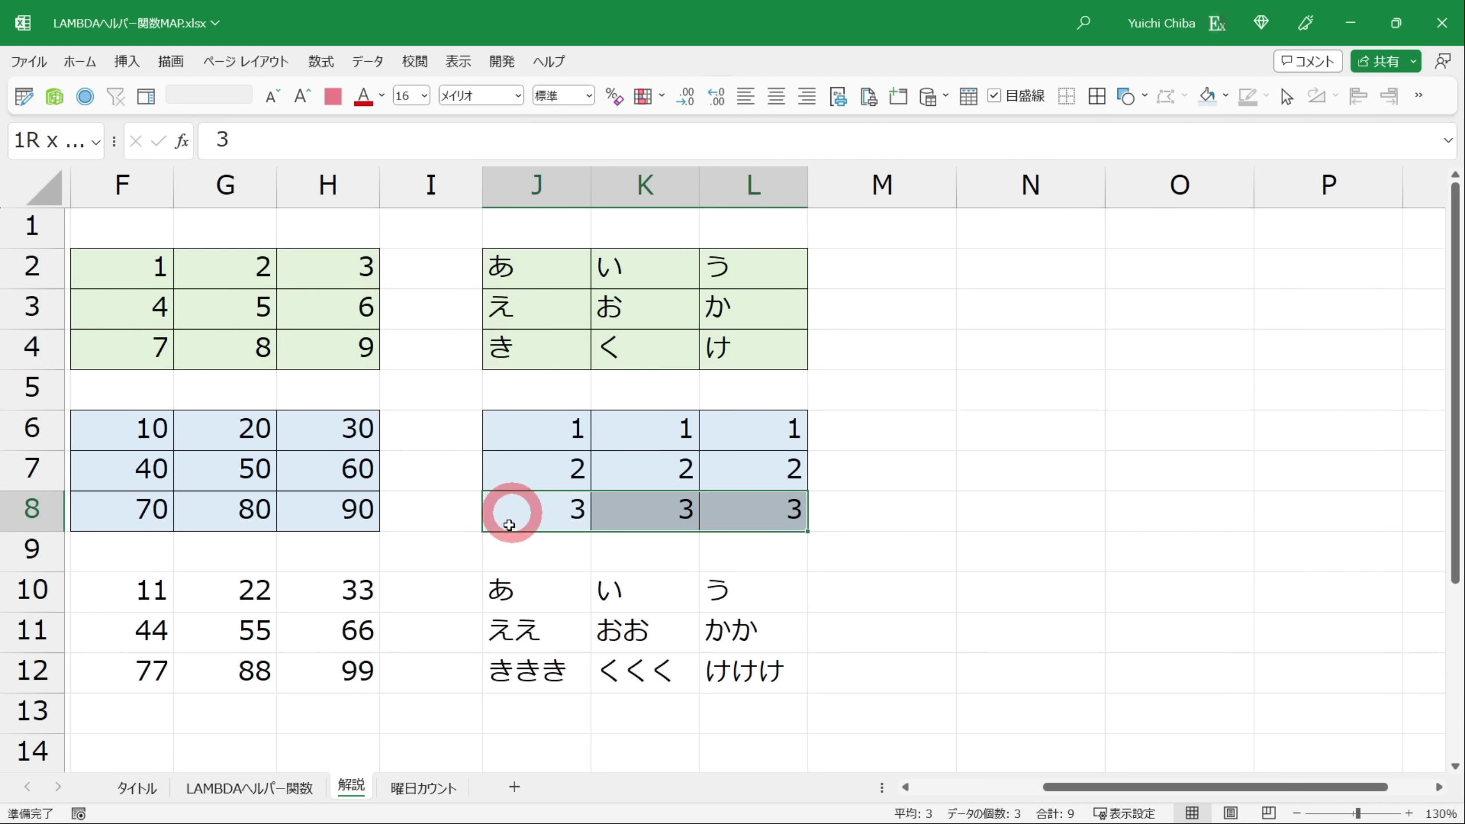
{"action": "left_click", "coordinate": [539, 671]}
{"action": "left_click", "coordinate": [577, 589]}
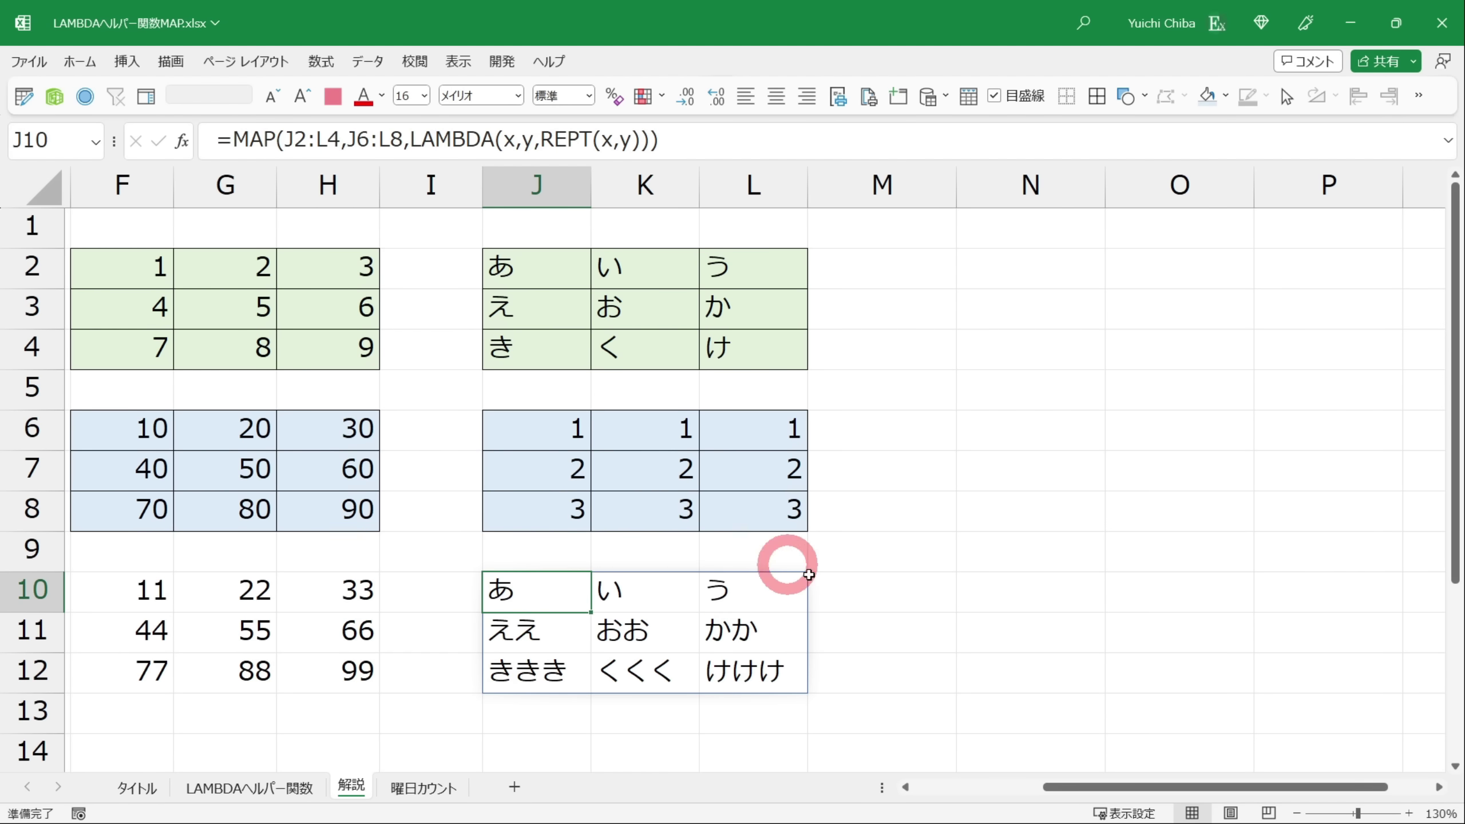
{"action": "key", "text": "F2"}
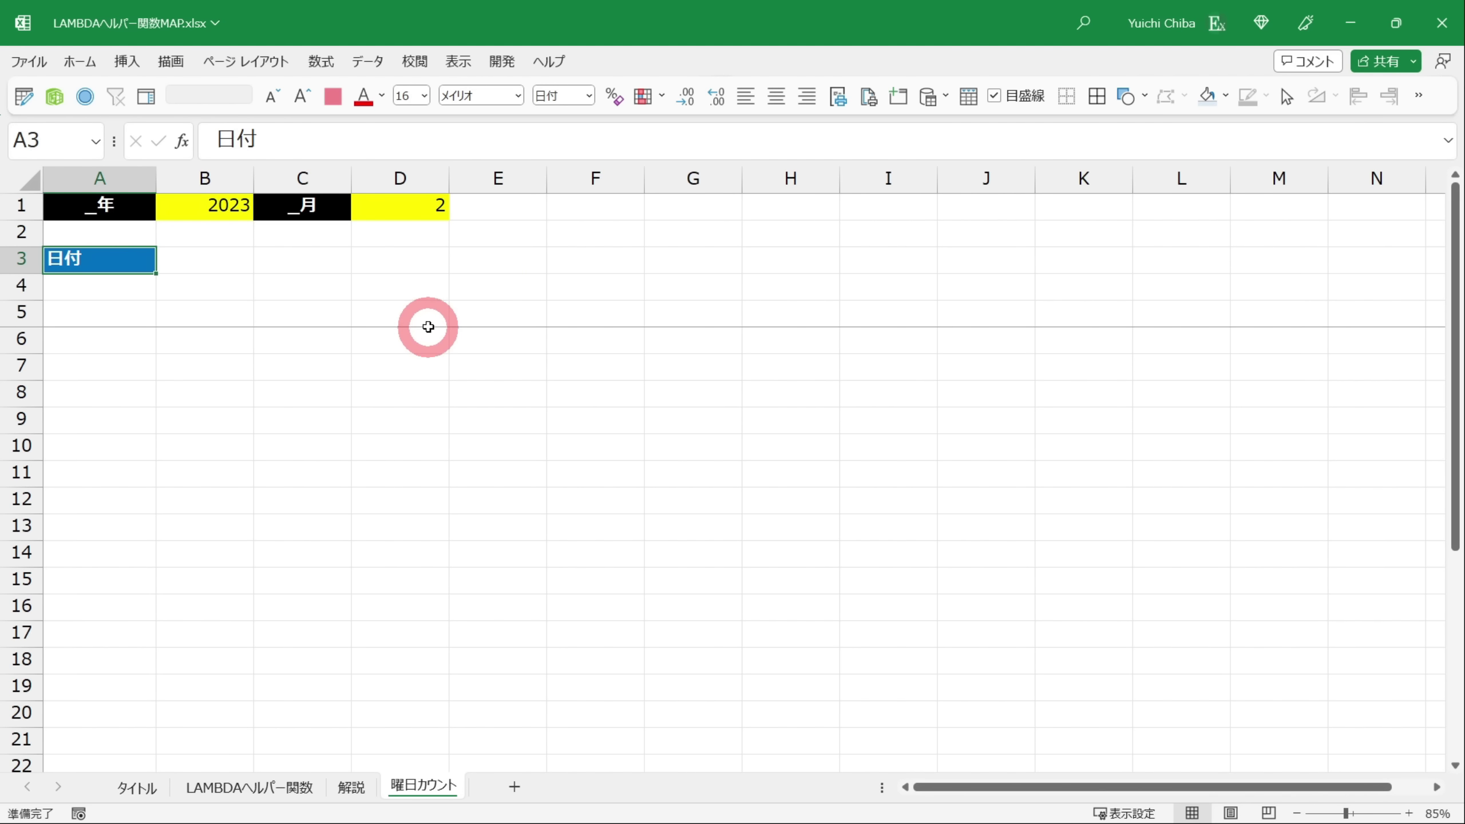
{"action": "left_click", "coordinate": [118, 205]}
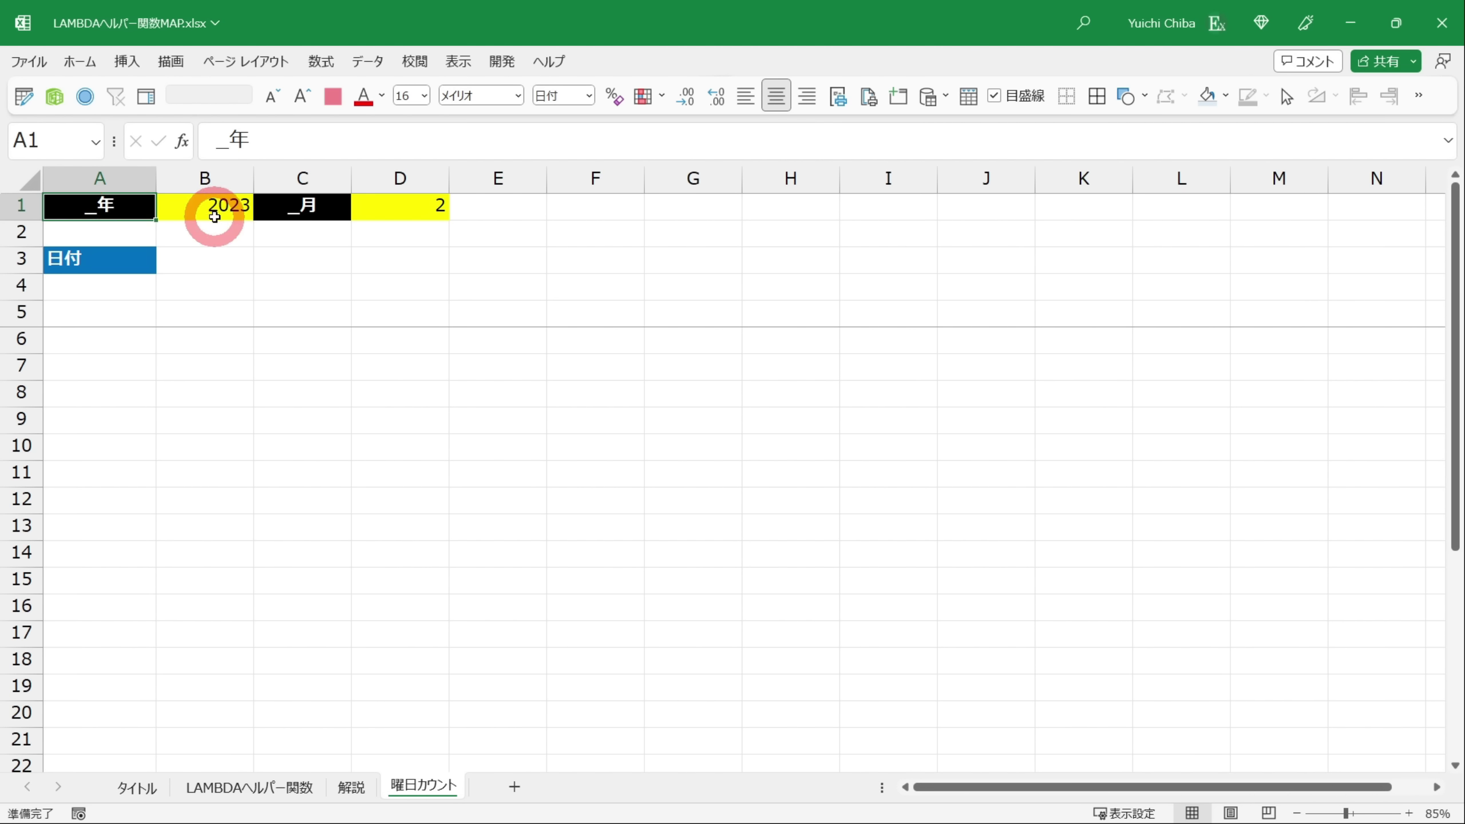
{"action": "left_click", "coordinate": [230, 208]}
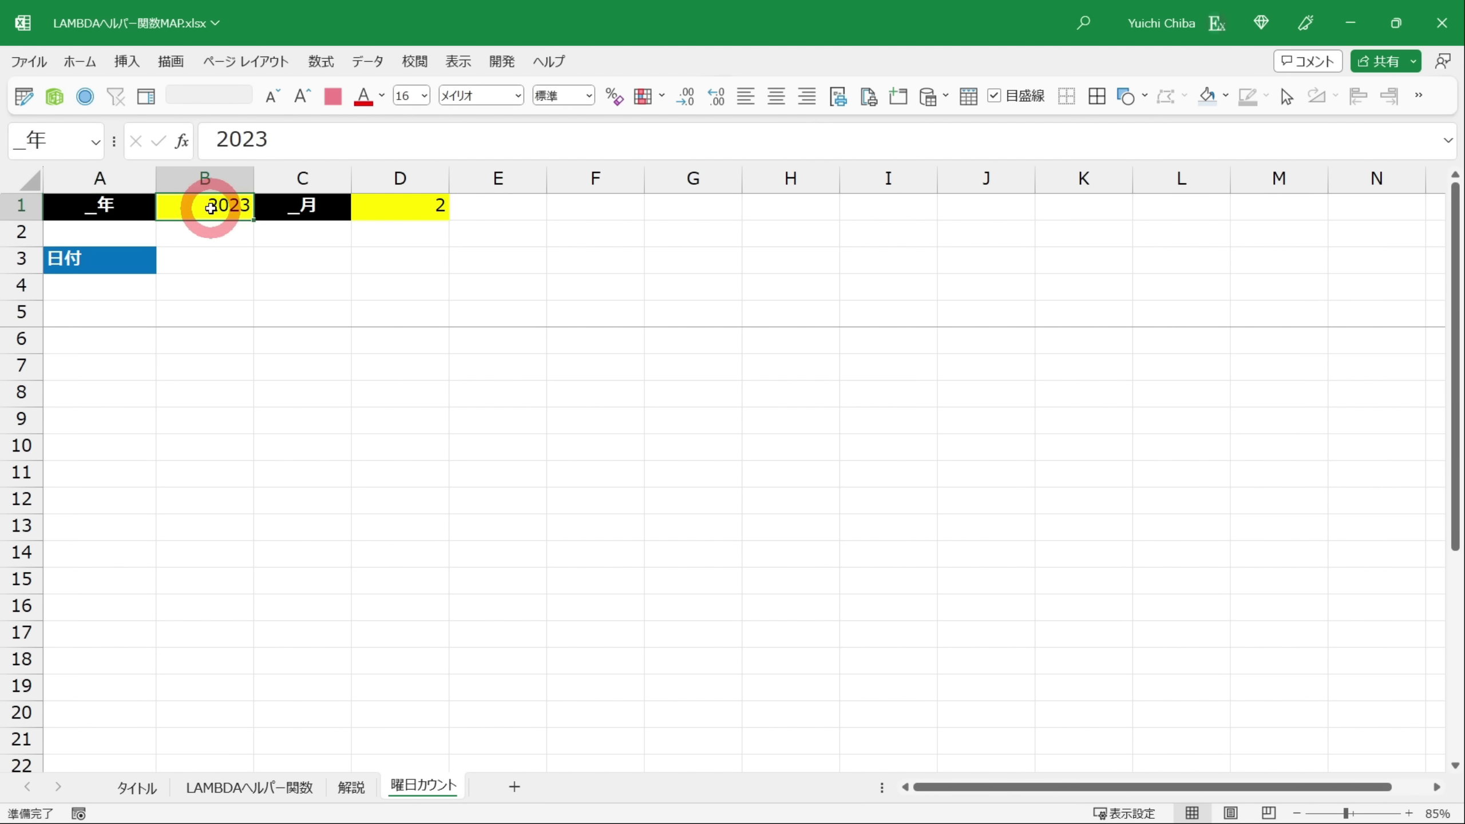
{"action": "left_click", "coordinate": [330, 209]}
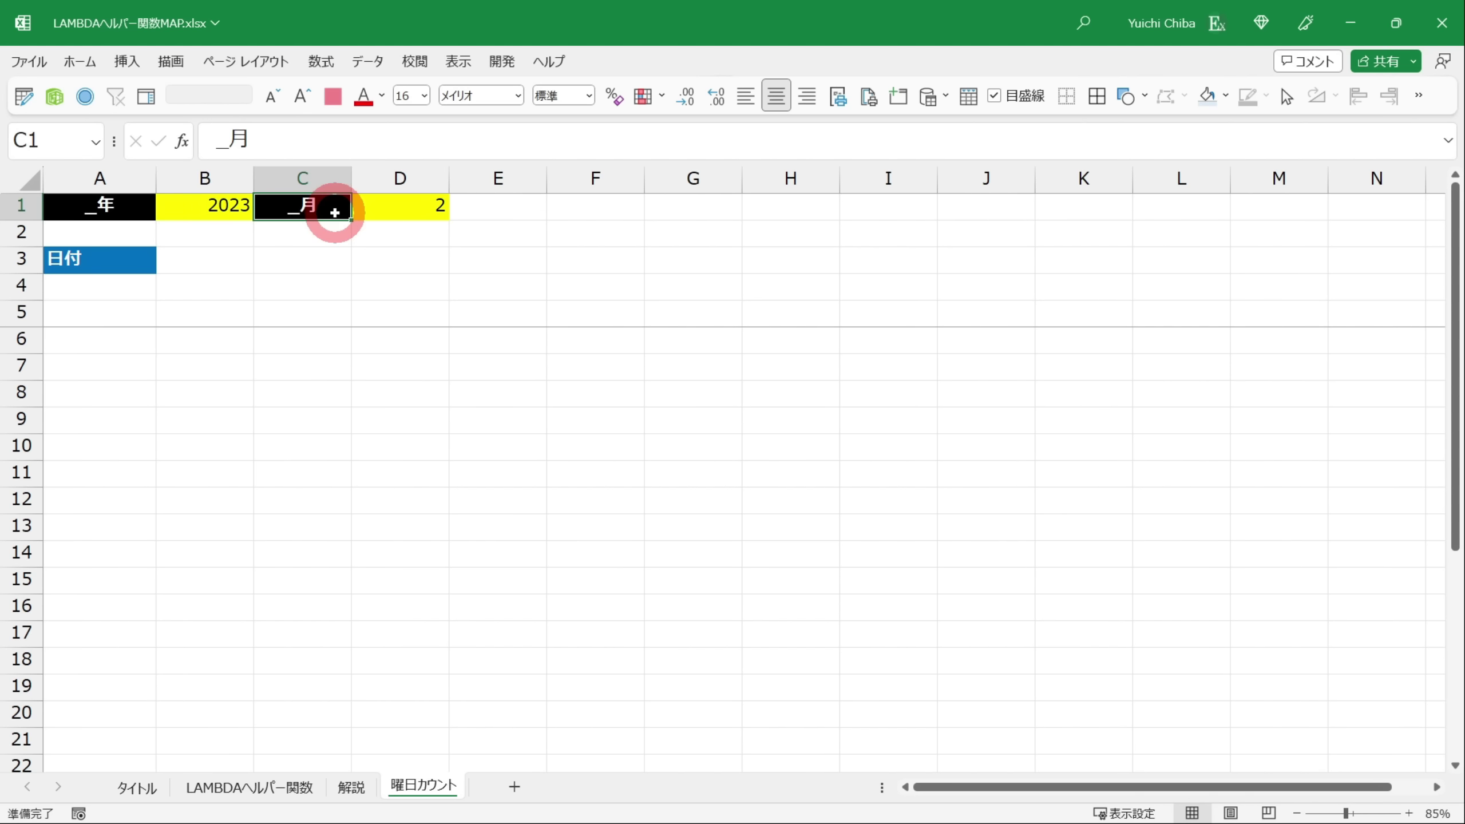
{"action": "left_click", "coordinate": [417, 210]}
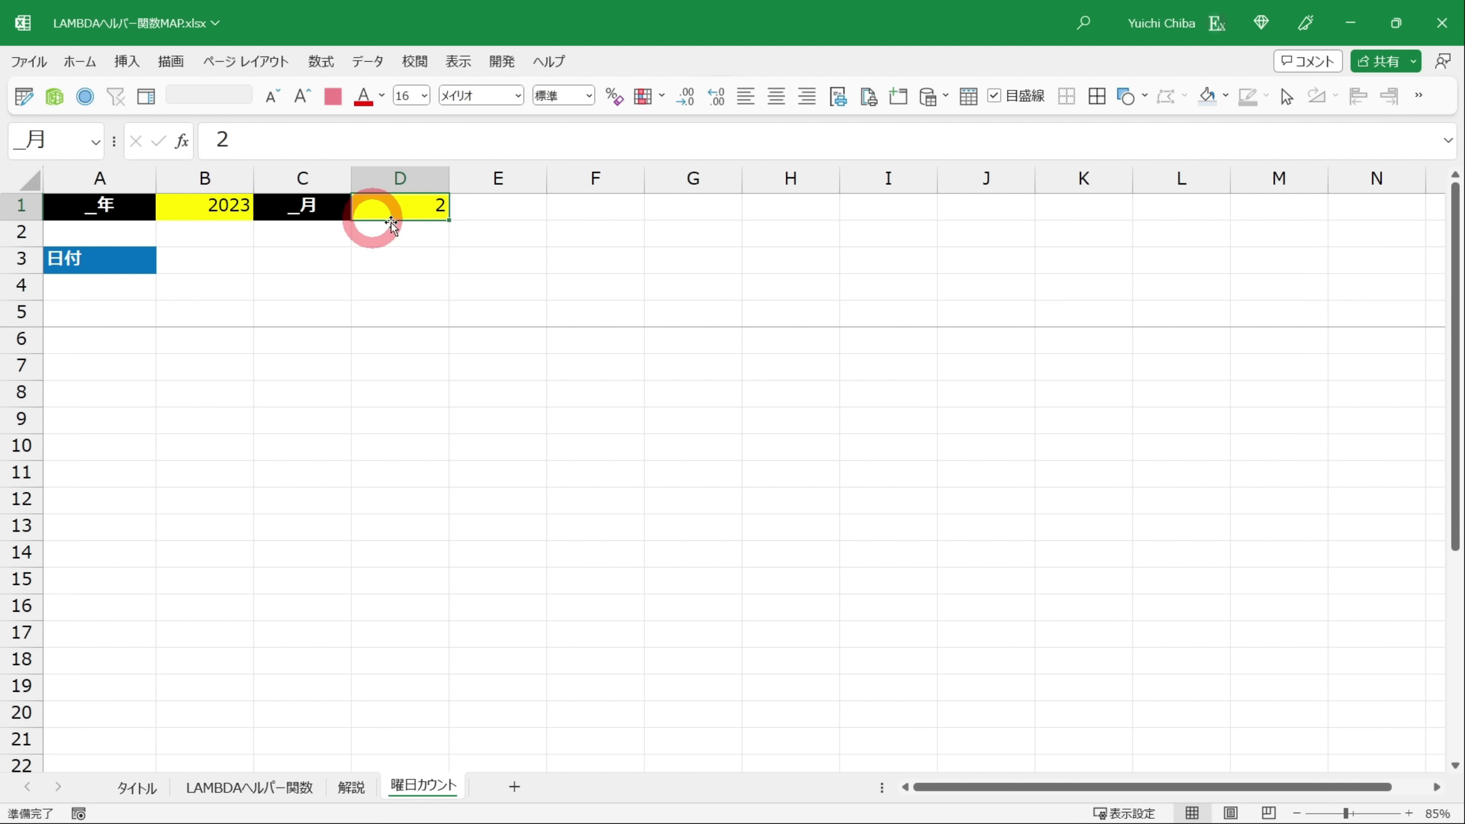
{"action": "left_click", "coordinate": [222, 207]}
{"action": "left_click", "coordinate": [381, 209]}
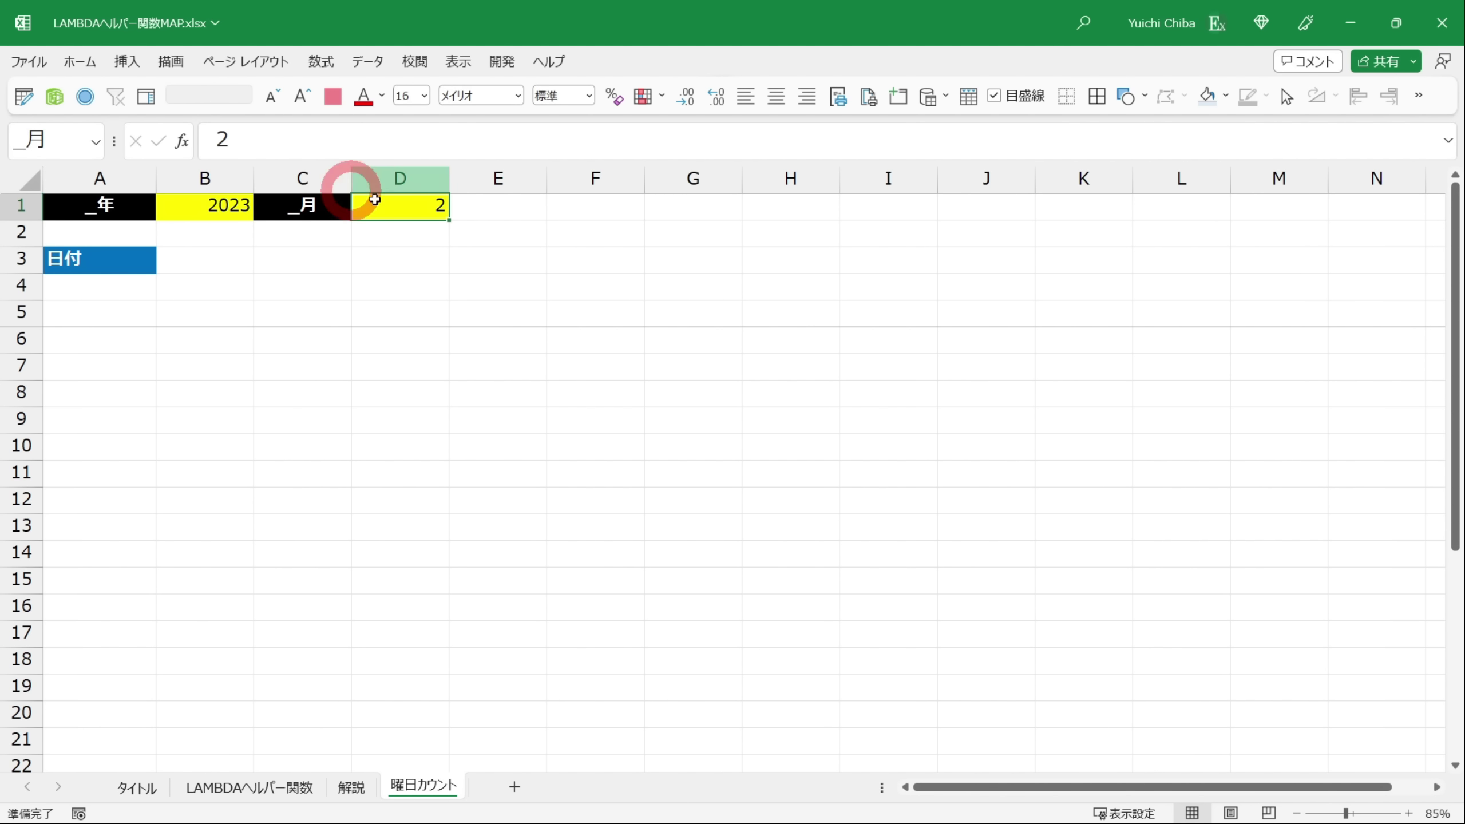
{"action": "left_click", "coordinate": [221, 213]}
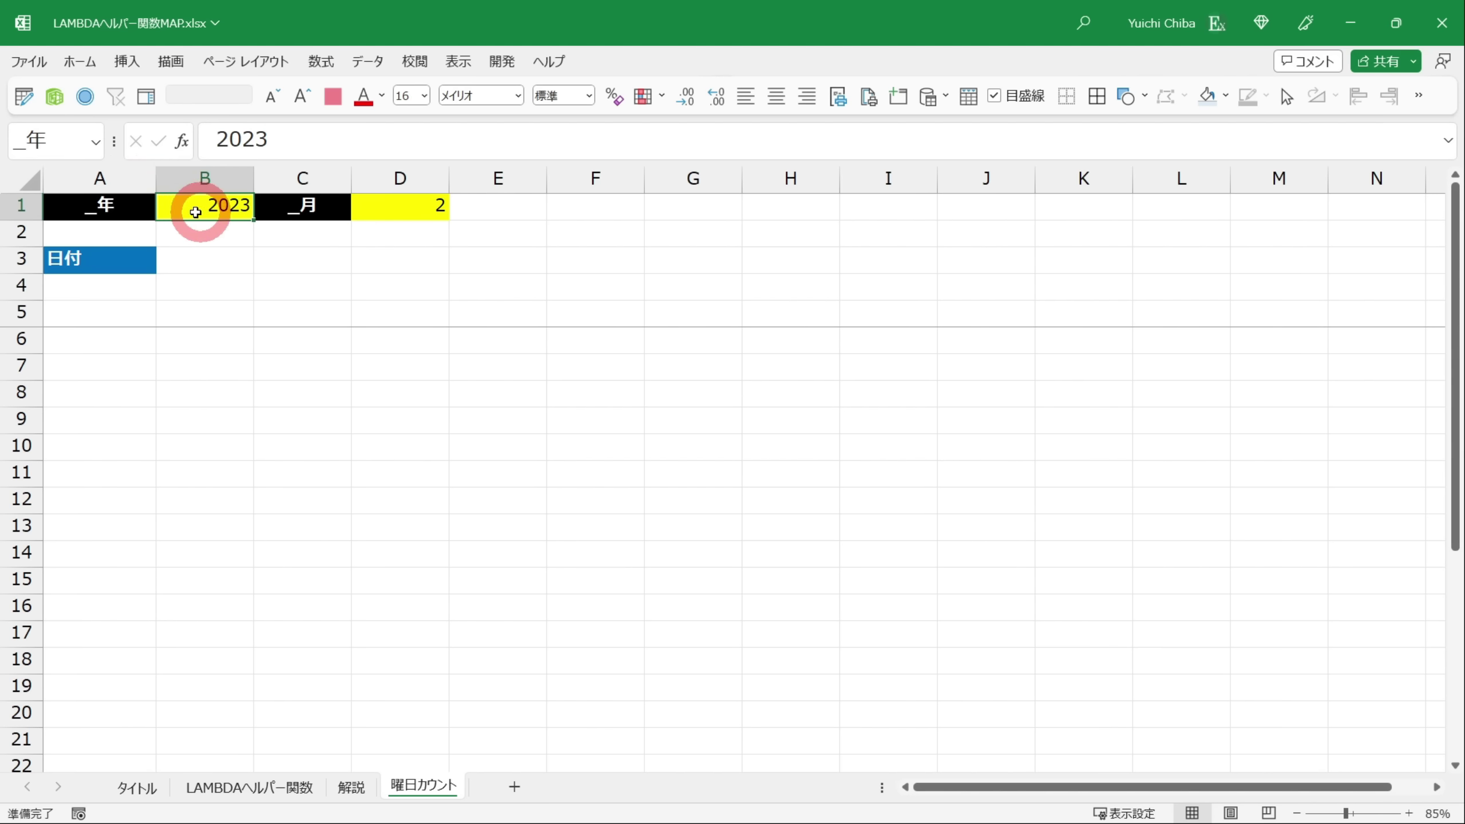
{"action": "left_click", "coordinate": [387, 209]}
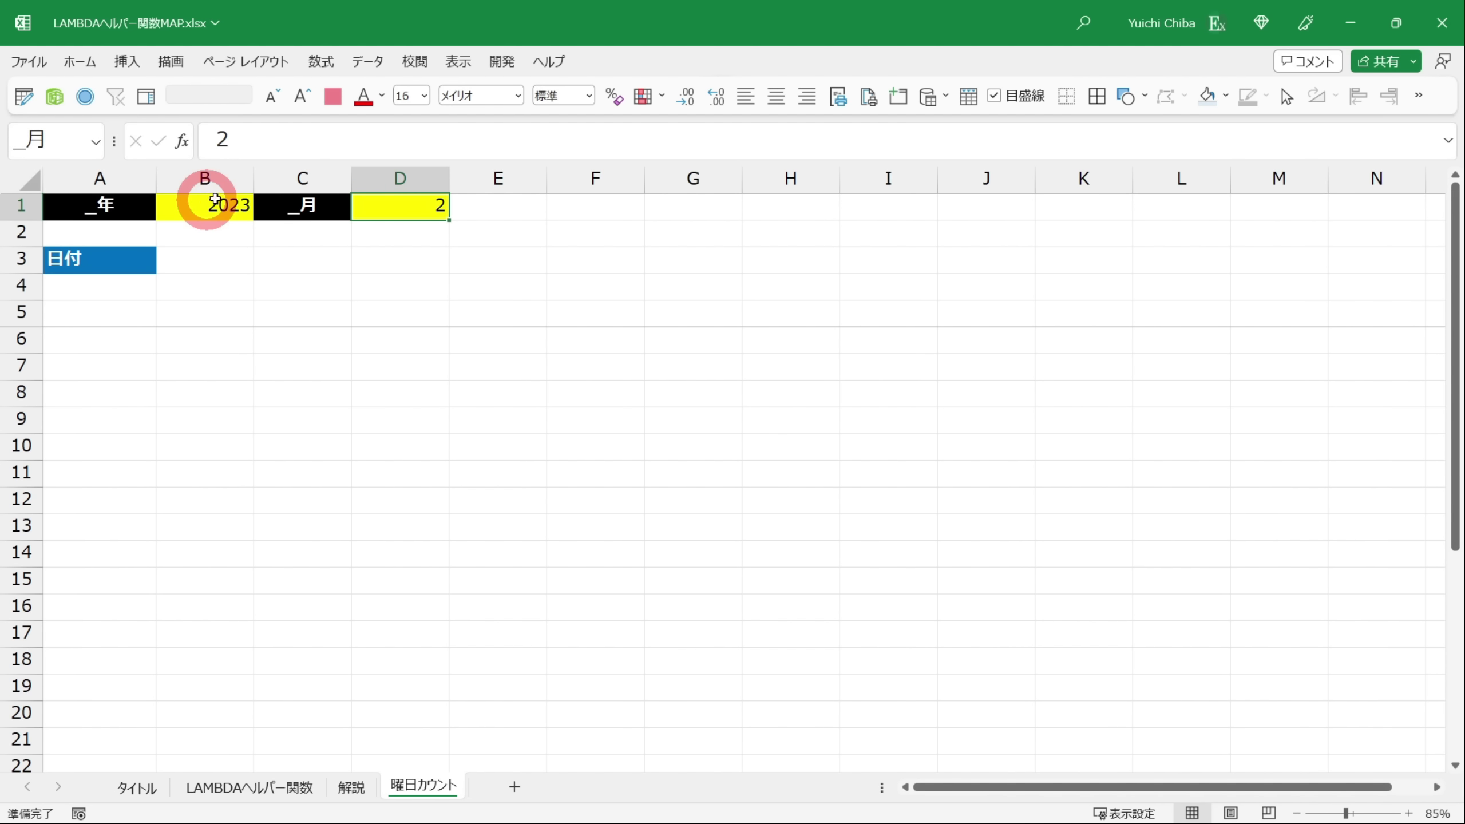
{"action": "left_click", "coordinate": [125, 265]}
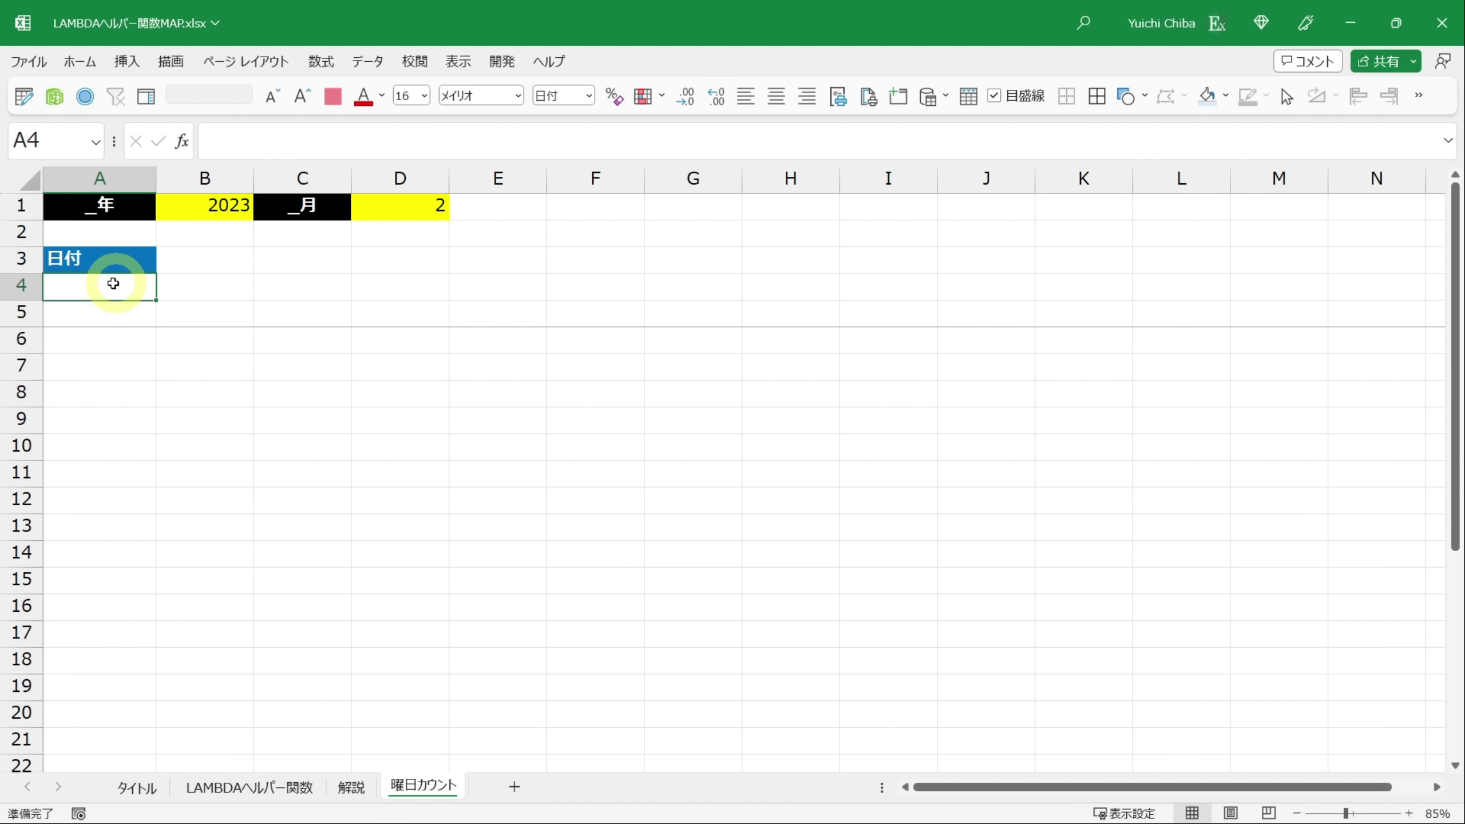
{"action": "left_click_drag", "start_coordinate": [118, 283], "coordinate": [87, 707]}
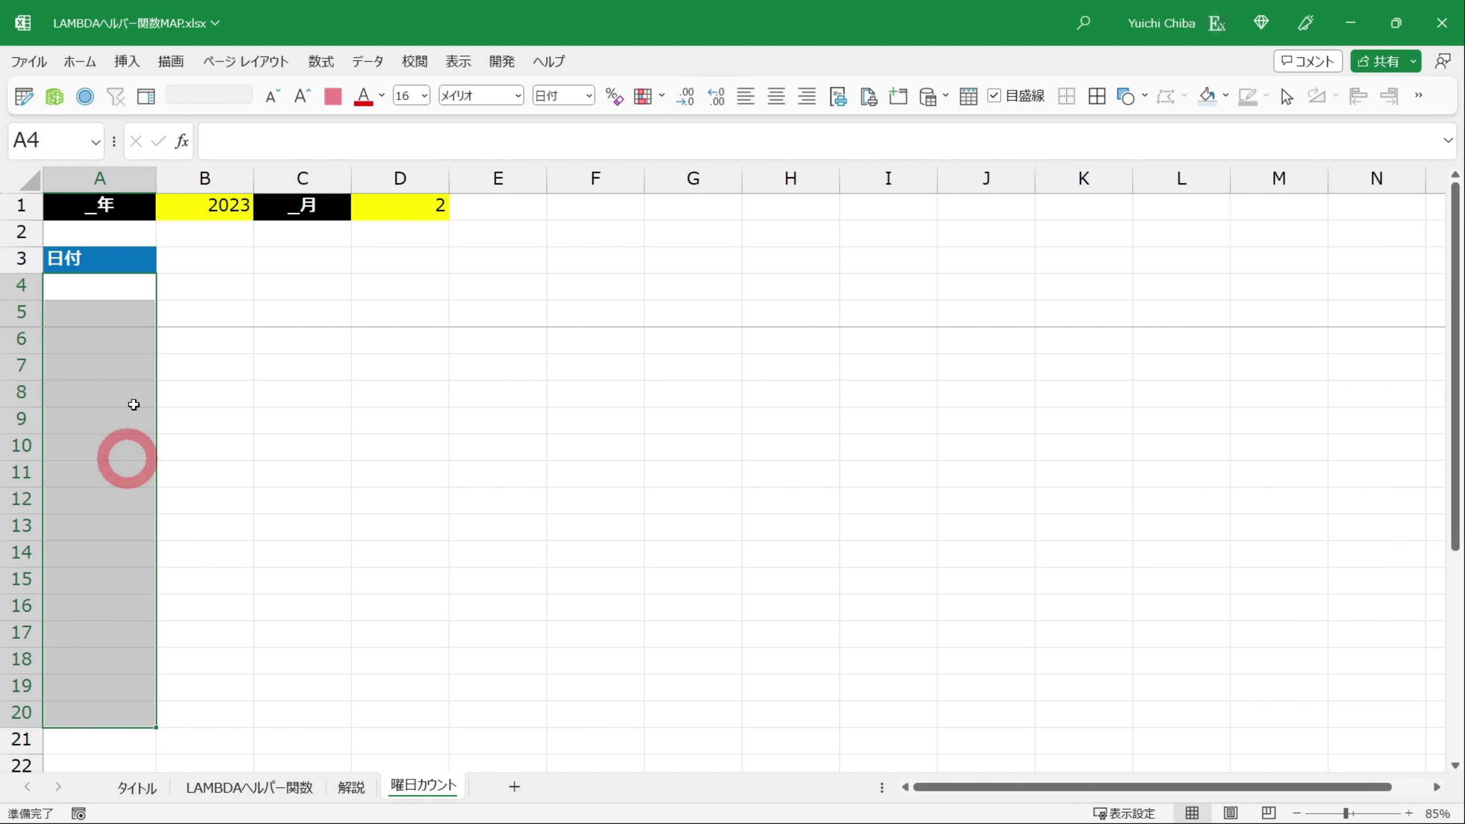
{"action": "left_click", "coordinate": [109, 282]}
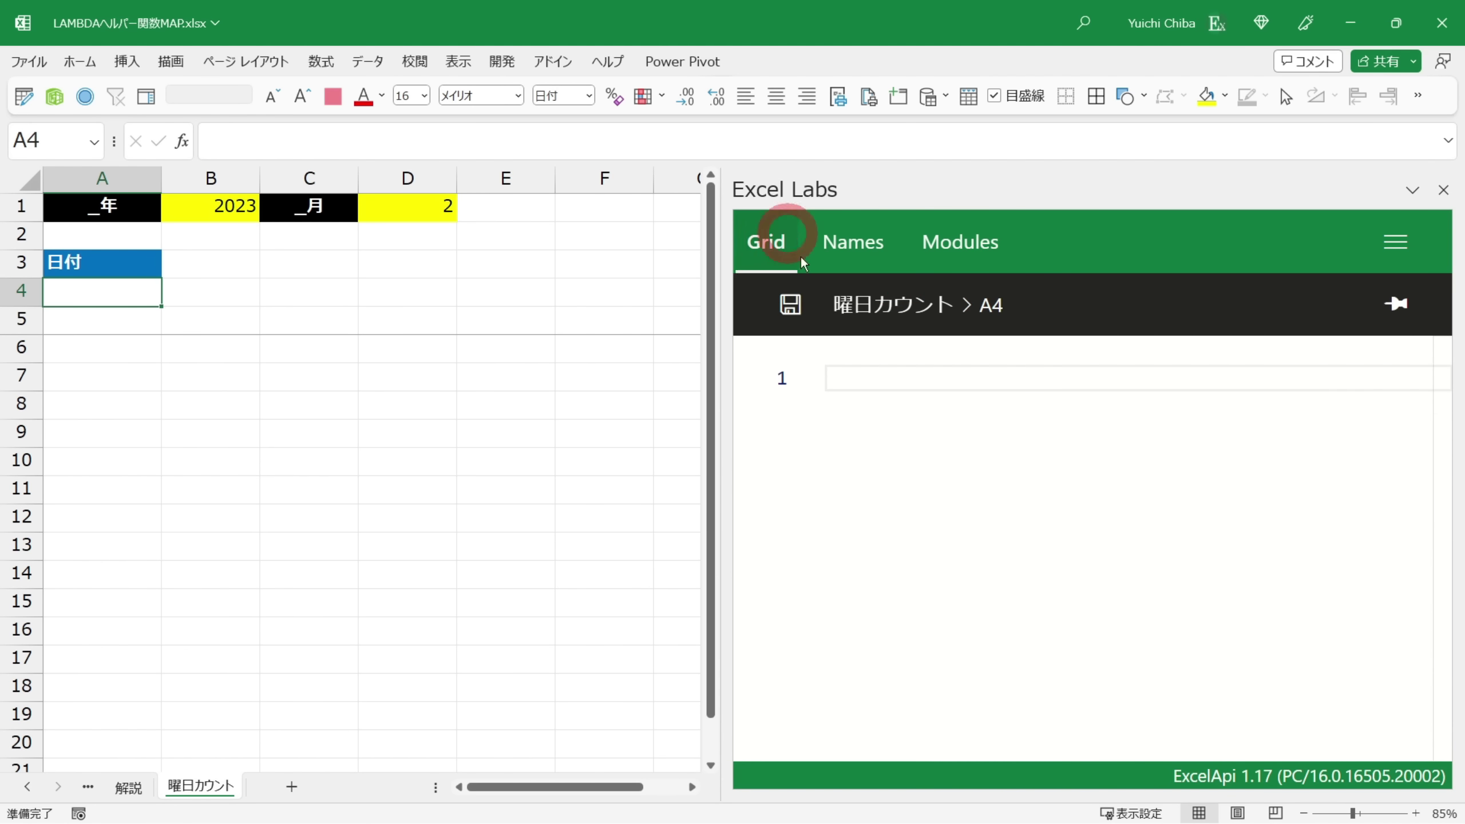
Open the Excel Labs formula editor for A4 and start a multi-line LET function
{"action": "left_click", "coordinate": [870, 369]}
{"action": "left_click", "coordinate": [75, 292]}
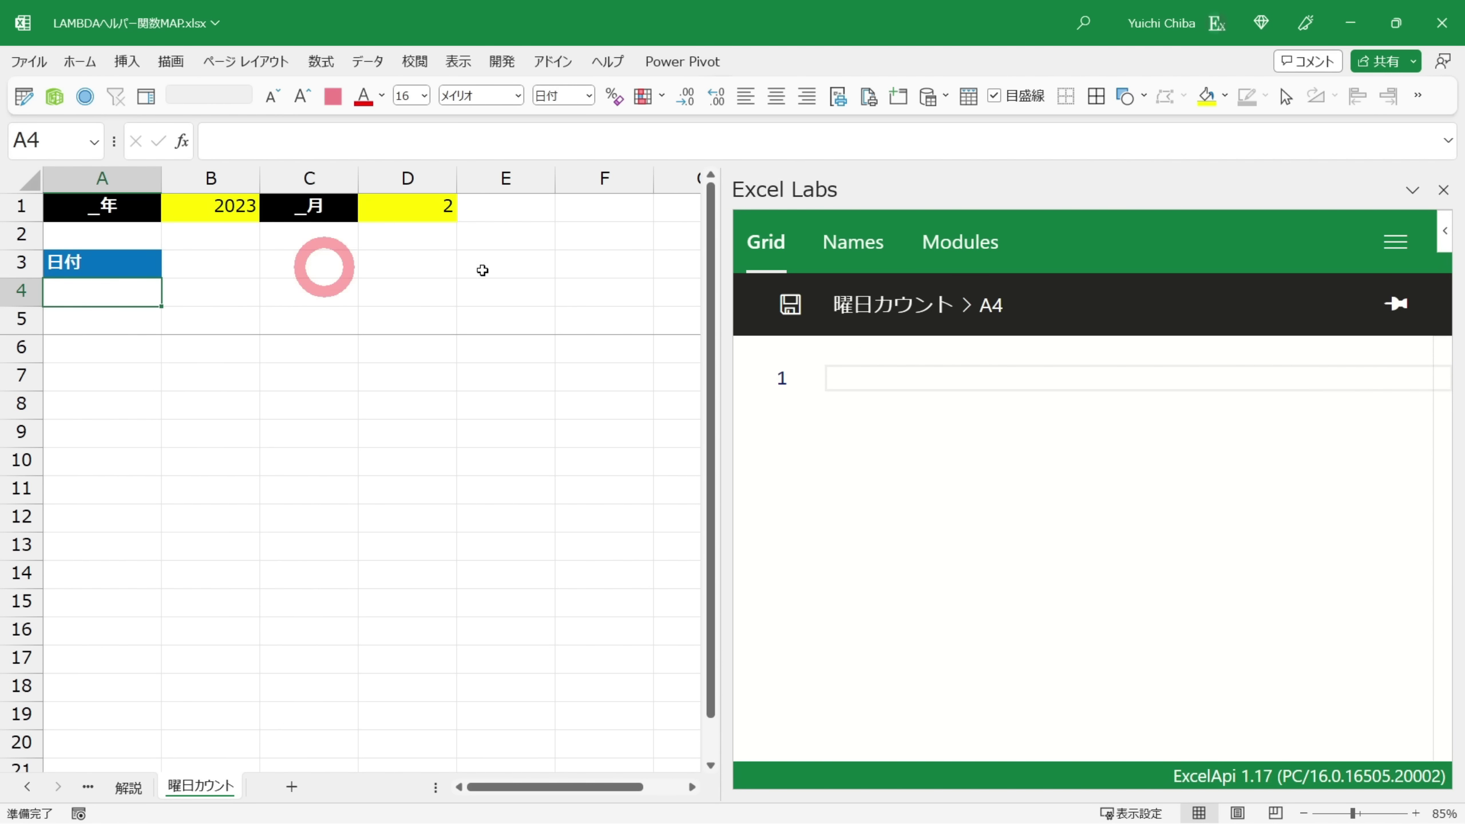
{"action": "left_click", "coordinate": [874, 372]}
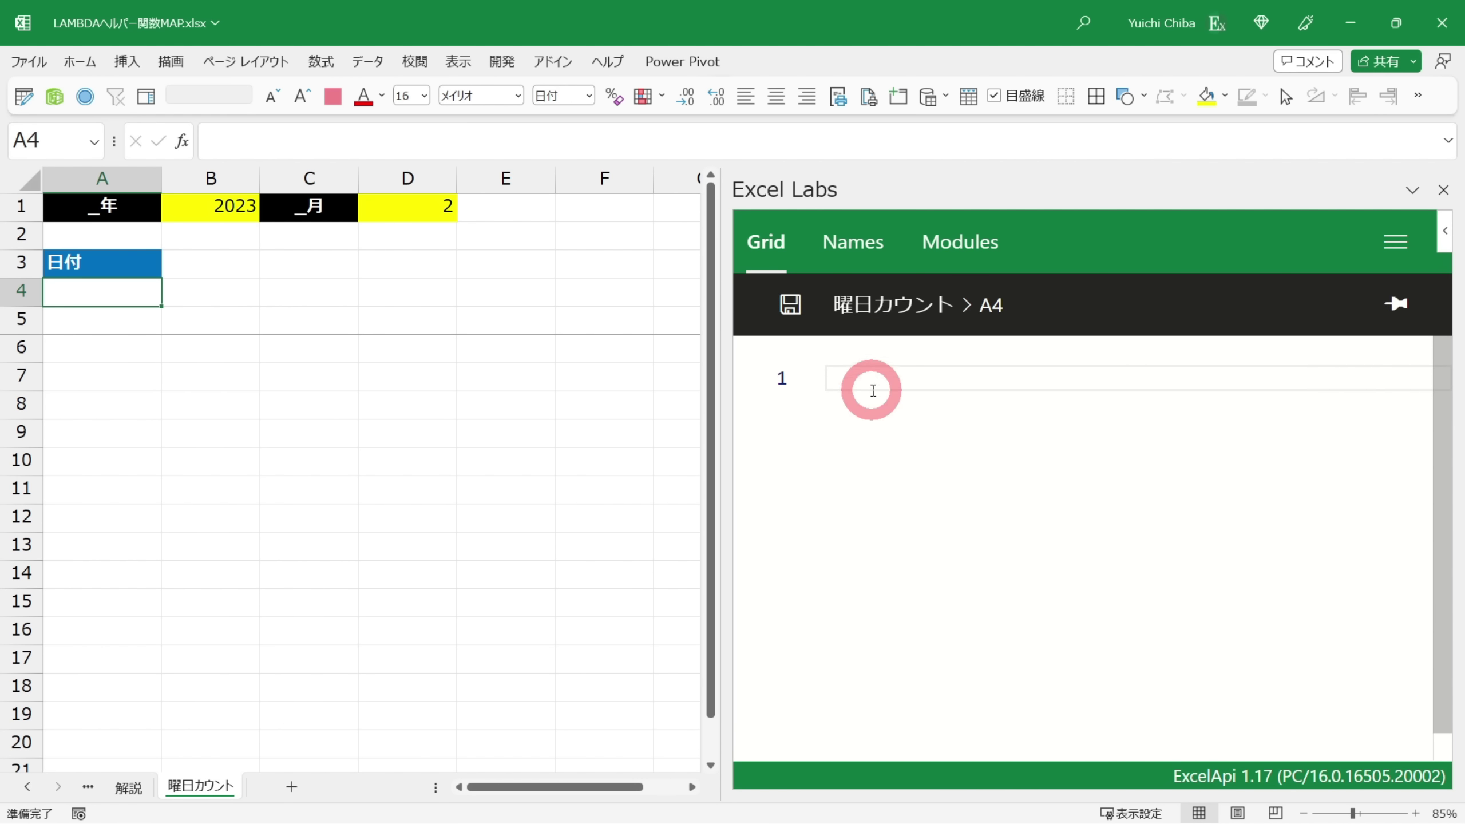
{"action": "left_click", "coordinate": [1082, 589]}
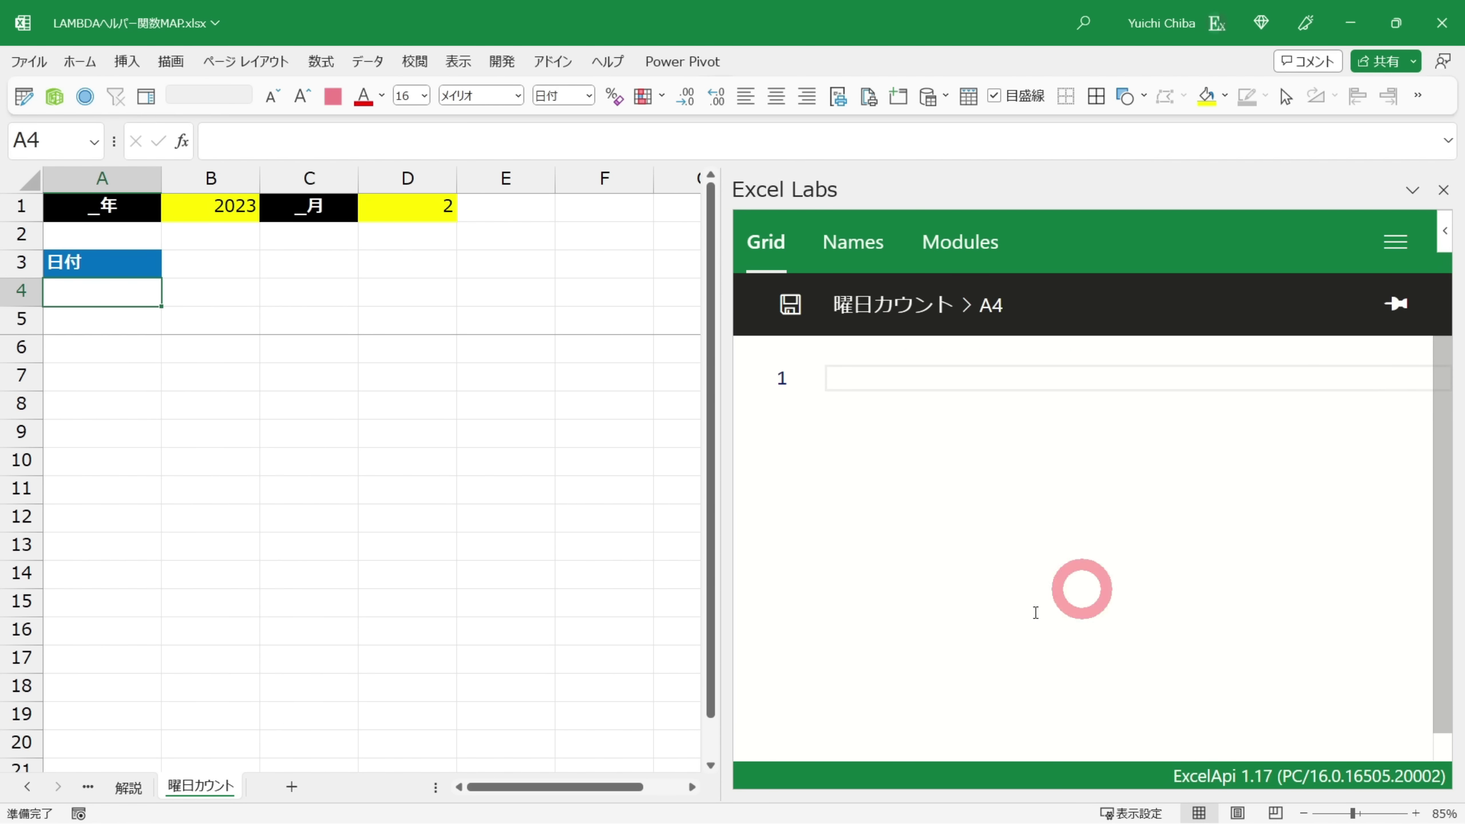
{"action": "left_click", "coordinate": [846, 382]}
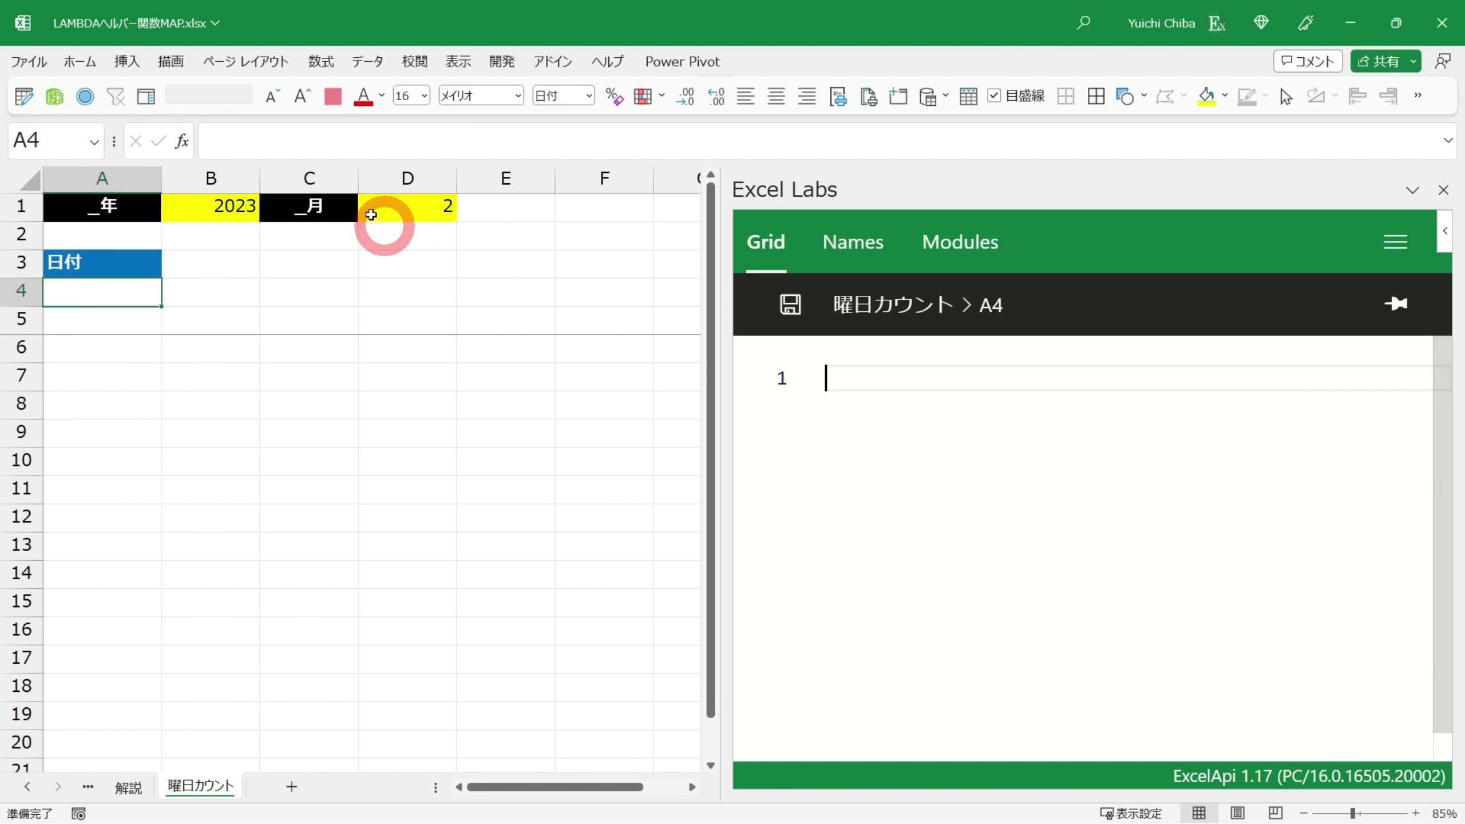
{"action": "left_click", "coordinate": [90, 297]}
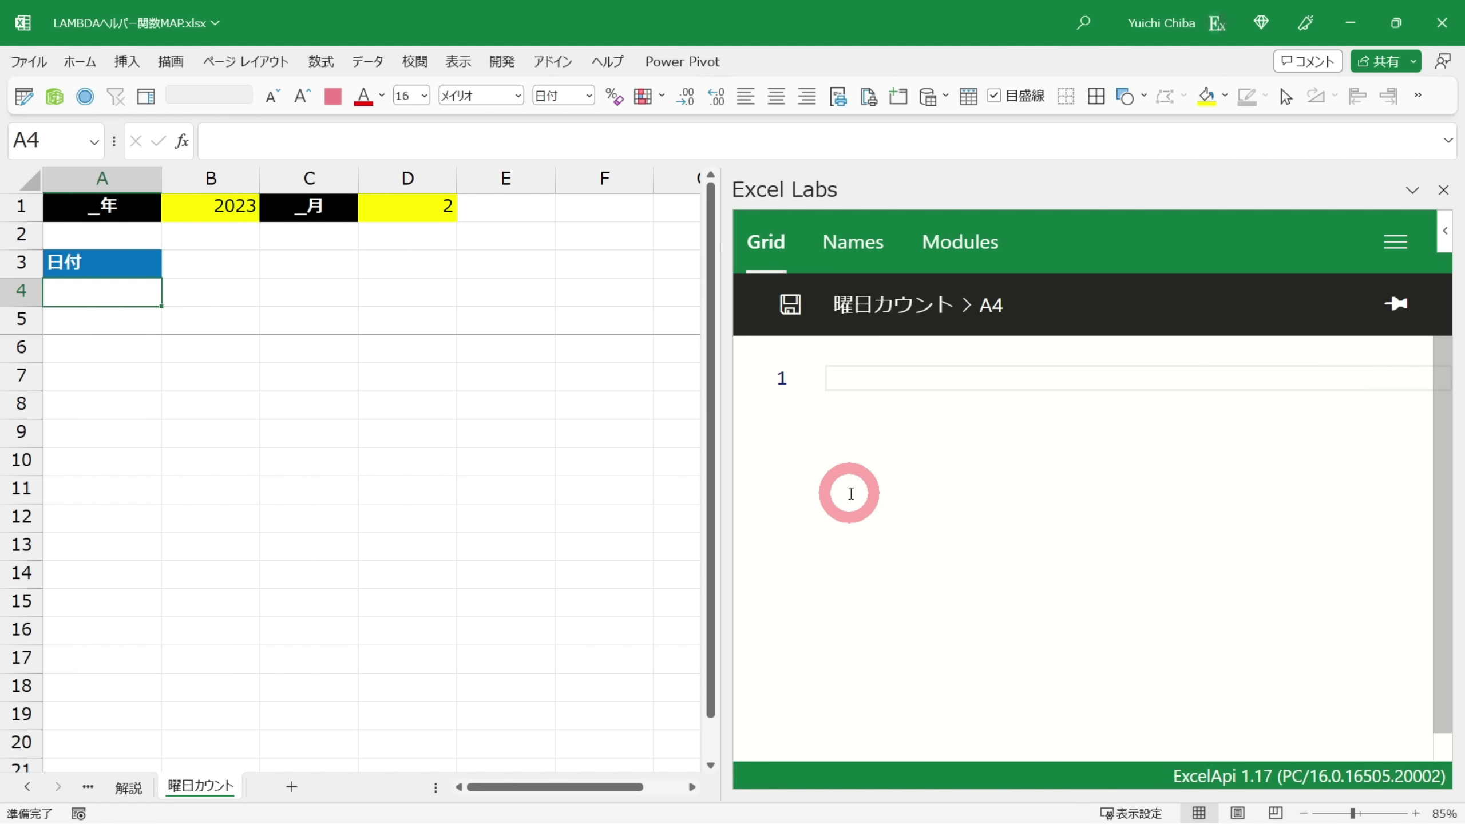
{"action": "type", "text": "=let"}
{"action": "key", "text": "Tab"}
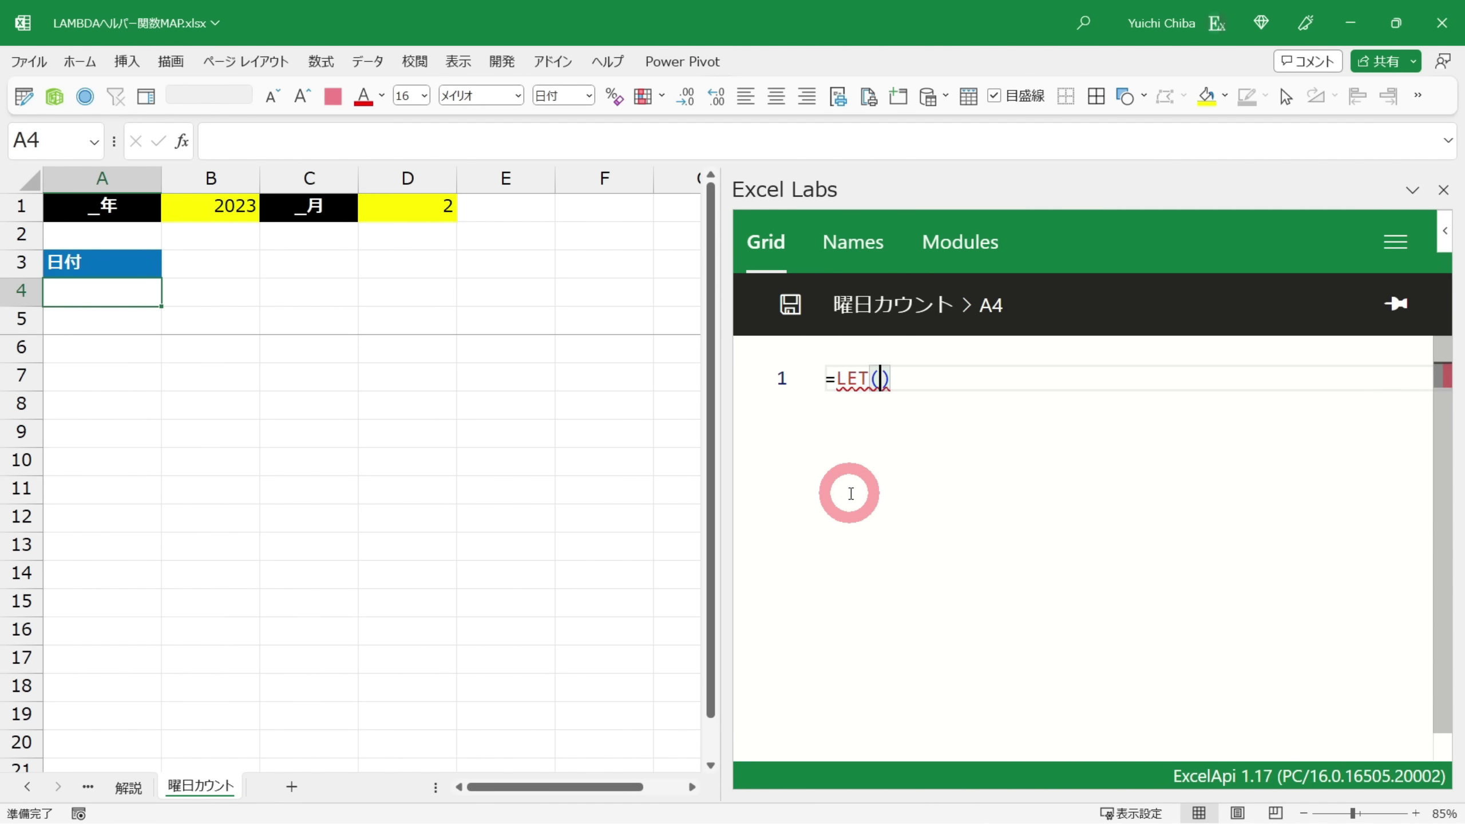
{"action": "key", "text": "Return"}
{"action": "type", "text": "_開始日,"}
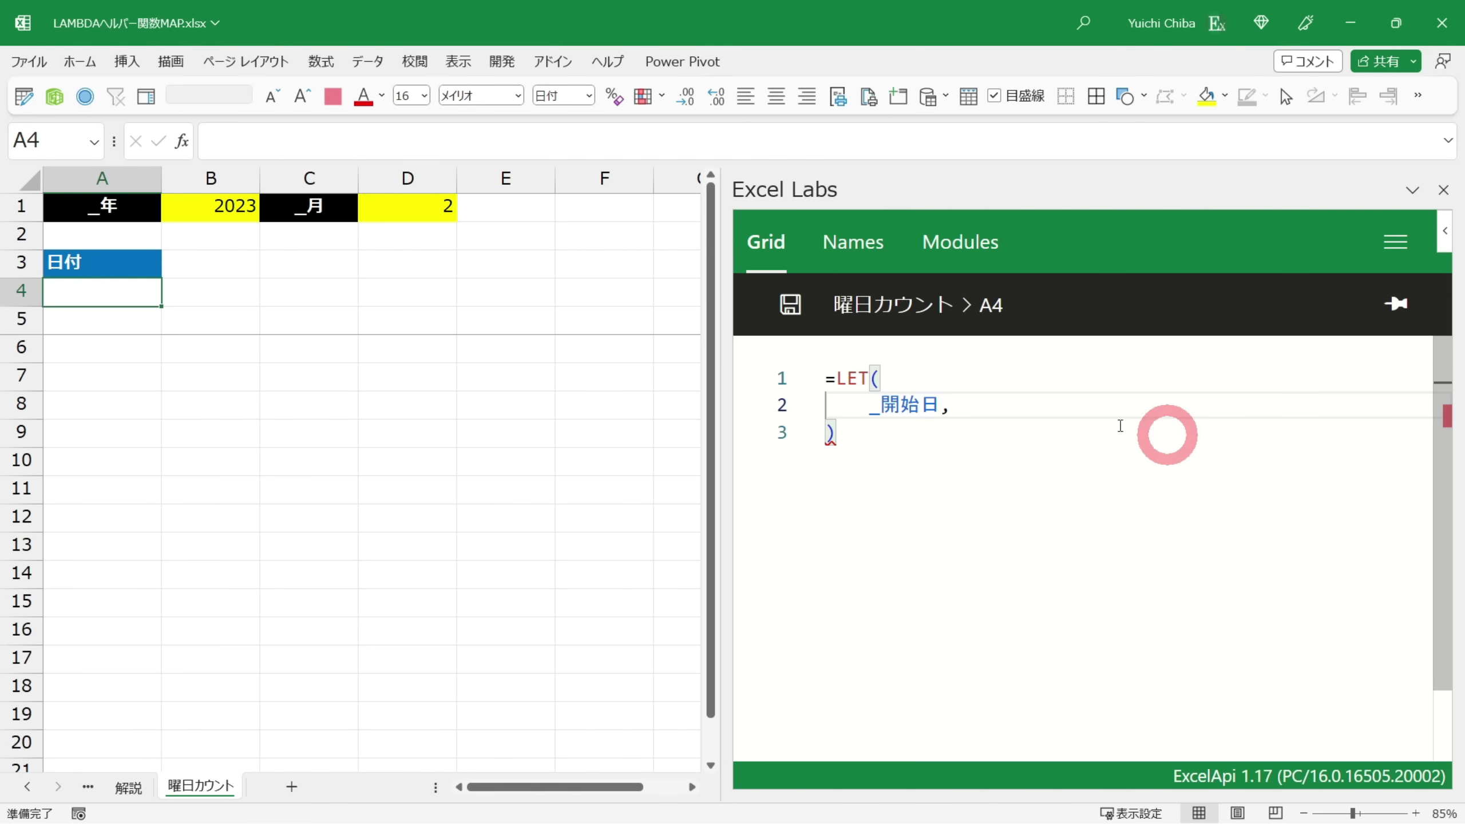
Define _開始日 as DATE(_年, _月, 1), return _開始日, and commit so A4 shows 2023/2/1
{"action": "type", "text": " date"}
{"action": "left_click", "coordinate": [1115, 449]}
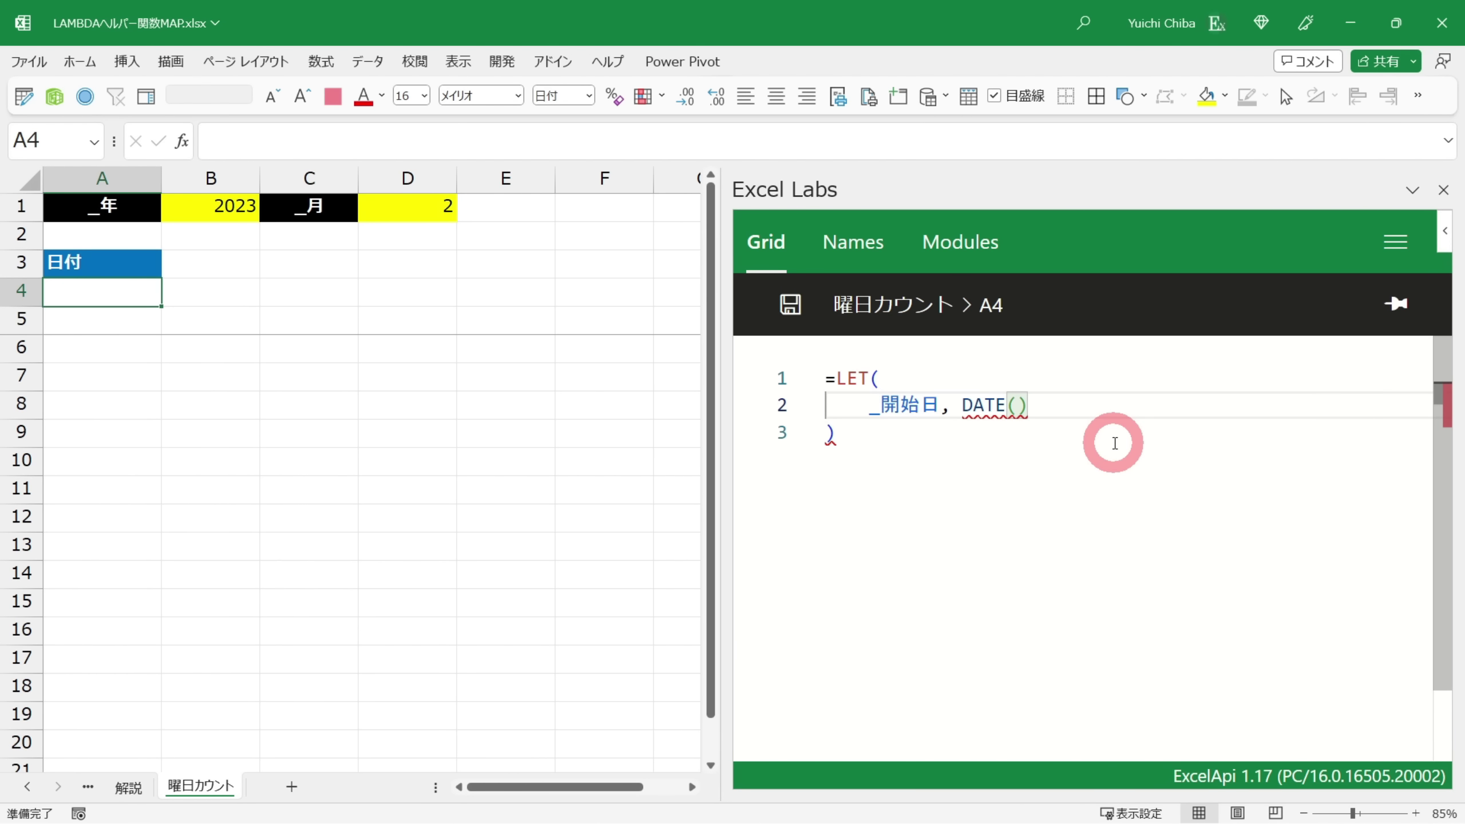
{"action": "type", "text": "_年"}
{"action": "left_click", "coordinate": [1115, 449]}
{"action": "type", "text": "_年, _"}
{"action": "left_click", "coordinate": [1114, 444]}
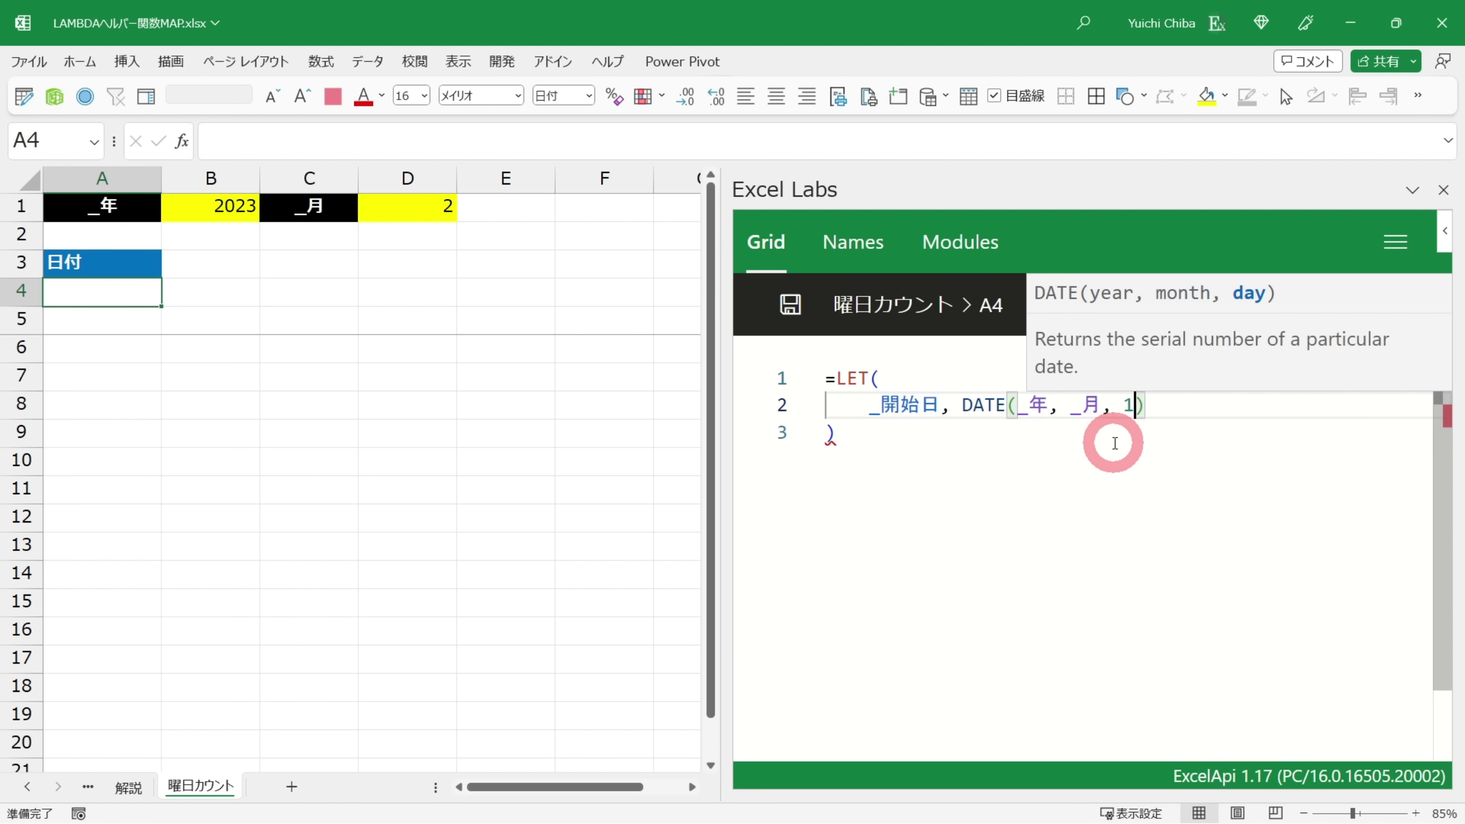
{"action": "type", "text": "),"}
{"action": "key", "text": "Return"}
{"action": "left_click", "coordinate": [901, 405]}
{"action": "left_click", "coordinate": [885, 436]}
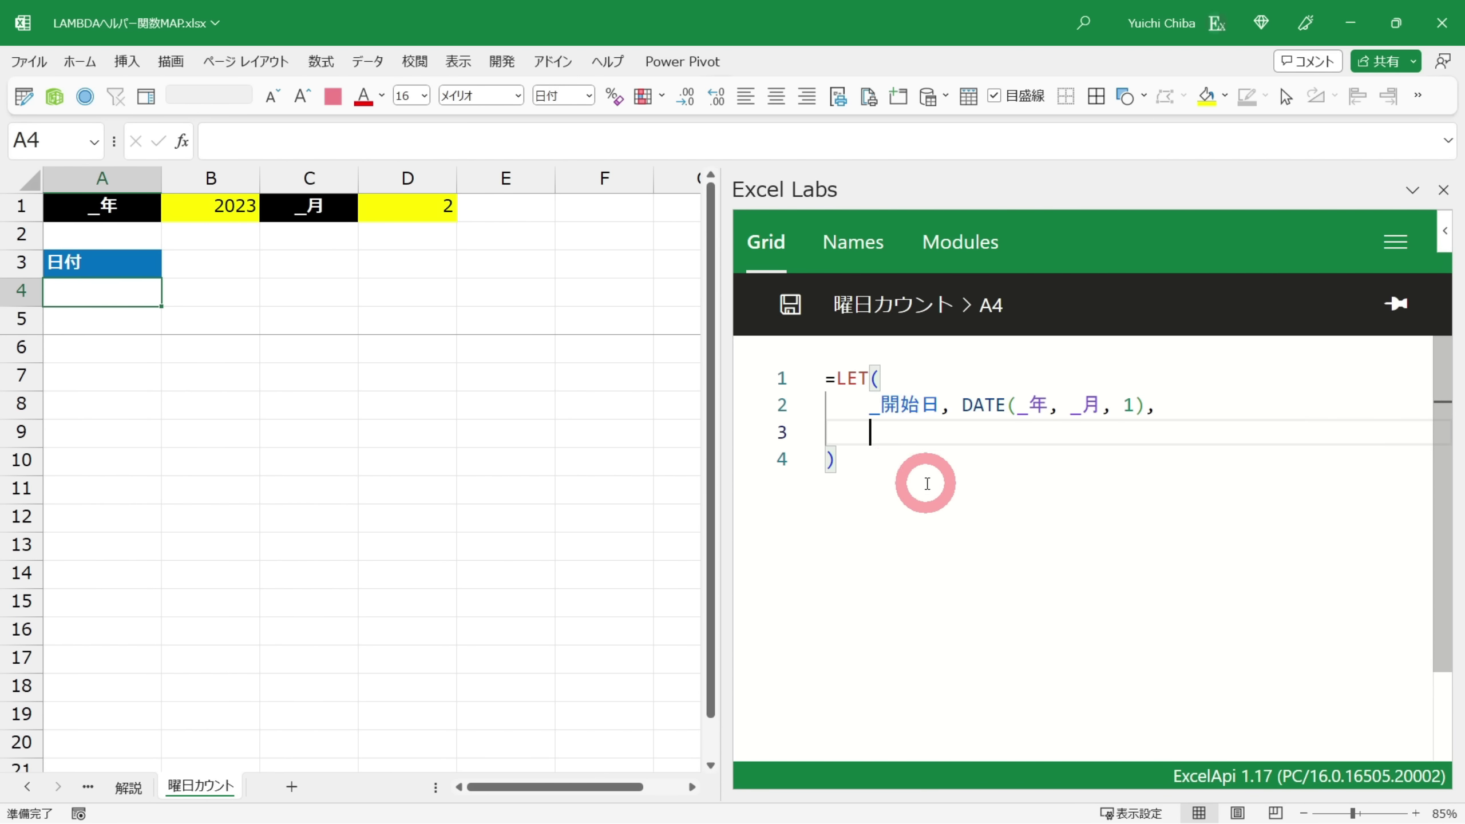
{"action": "type", "text": "_開始日"}
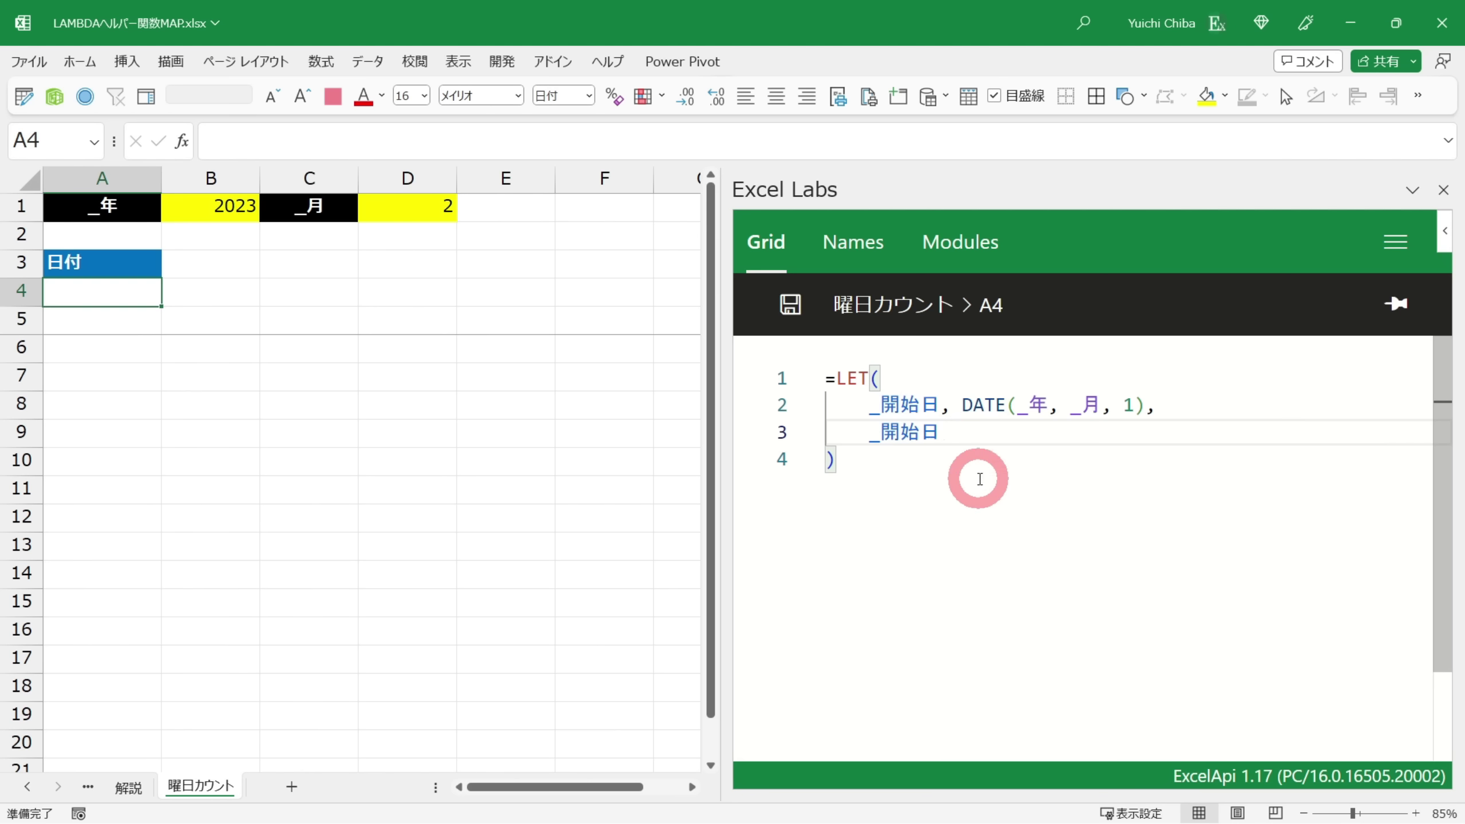
{"action": "key", "text": "ctrl+s"}
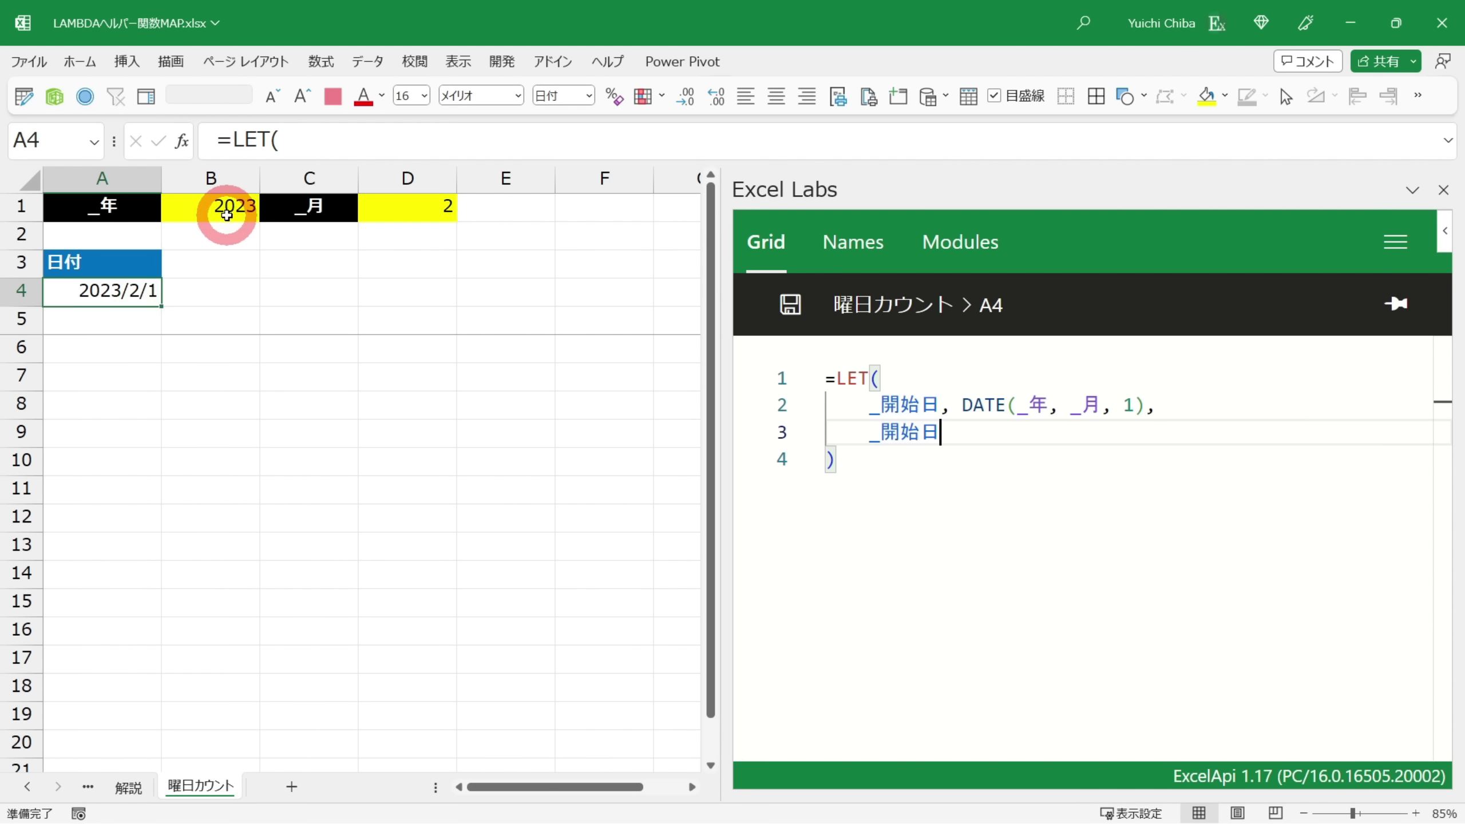
Replace the line-3 _開始日 result with the new name _日数
{"action": "left_click", "coordinate": [961, 406]}
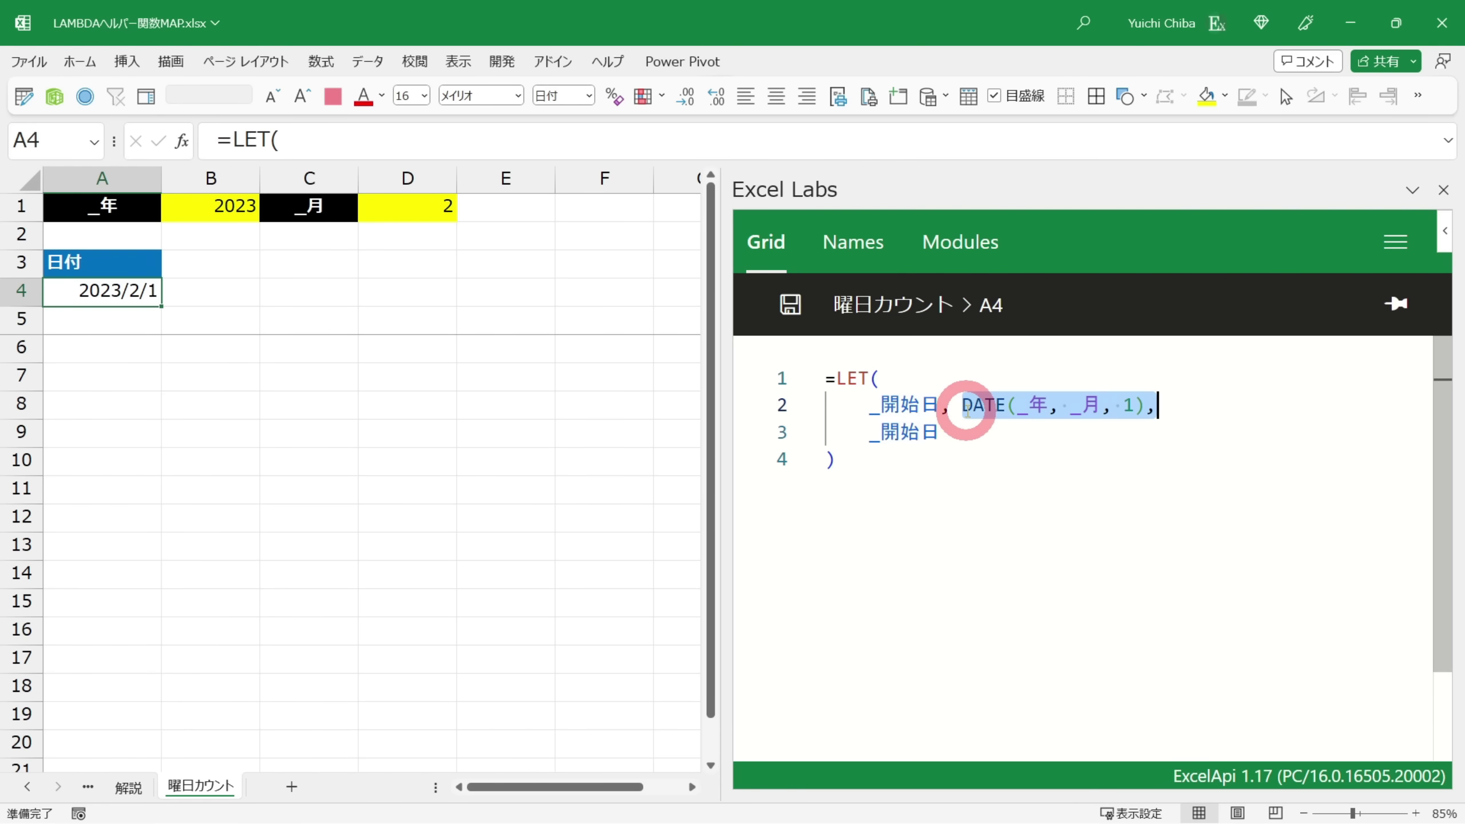
{"action": "double_click", "coordinate": [906, 433]}
{"action": "key", "text": "Delete"}
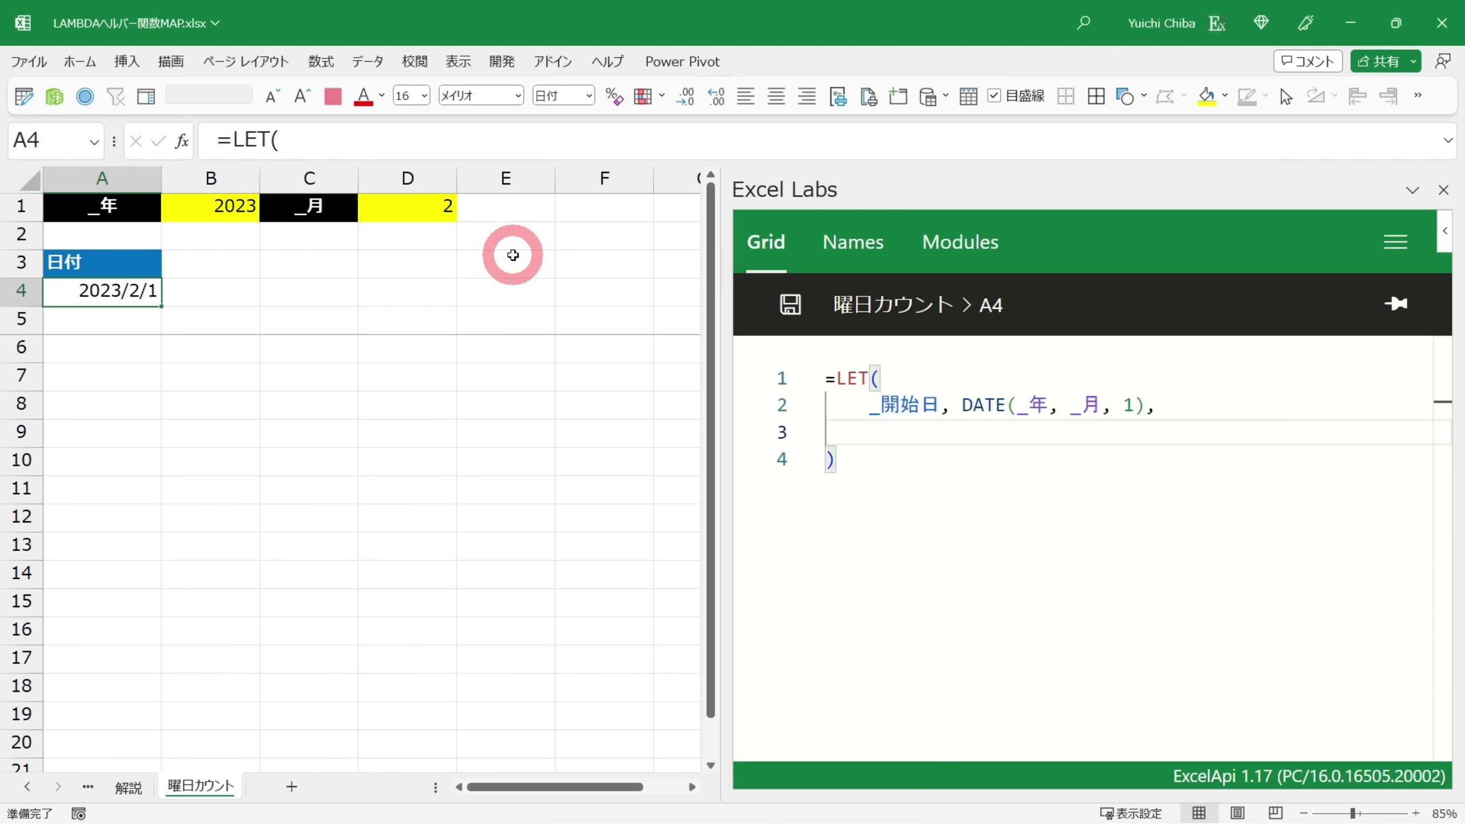
{"action": "type", "text": "_にっす"}
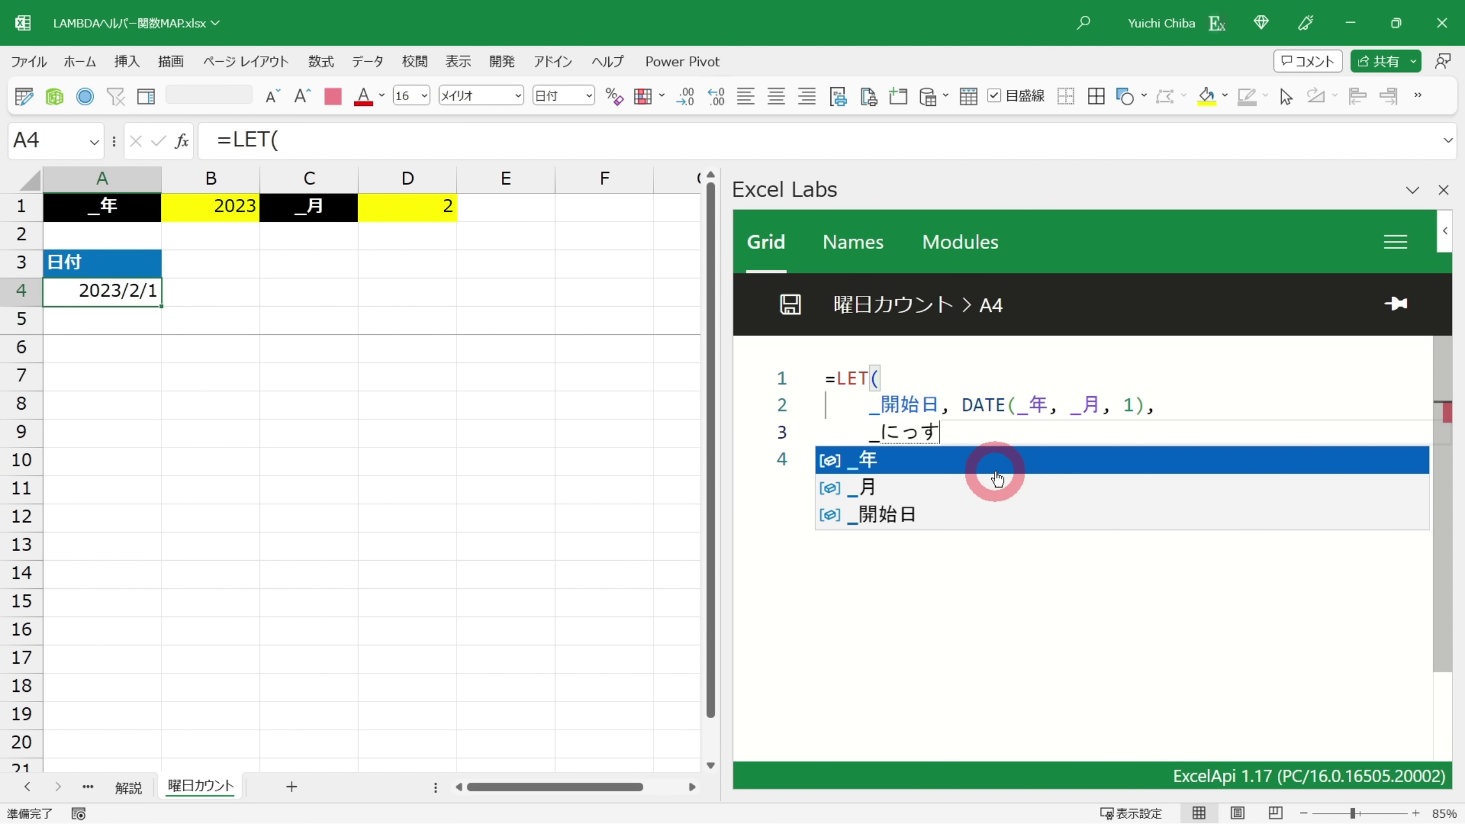
{"action": "key", "text": "space"}
{"action": "key", "text": "Return"}
{"action": "type", "text": ","}
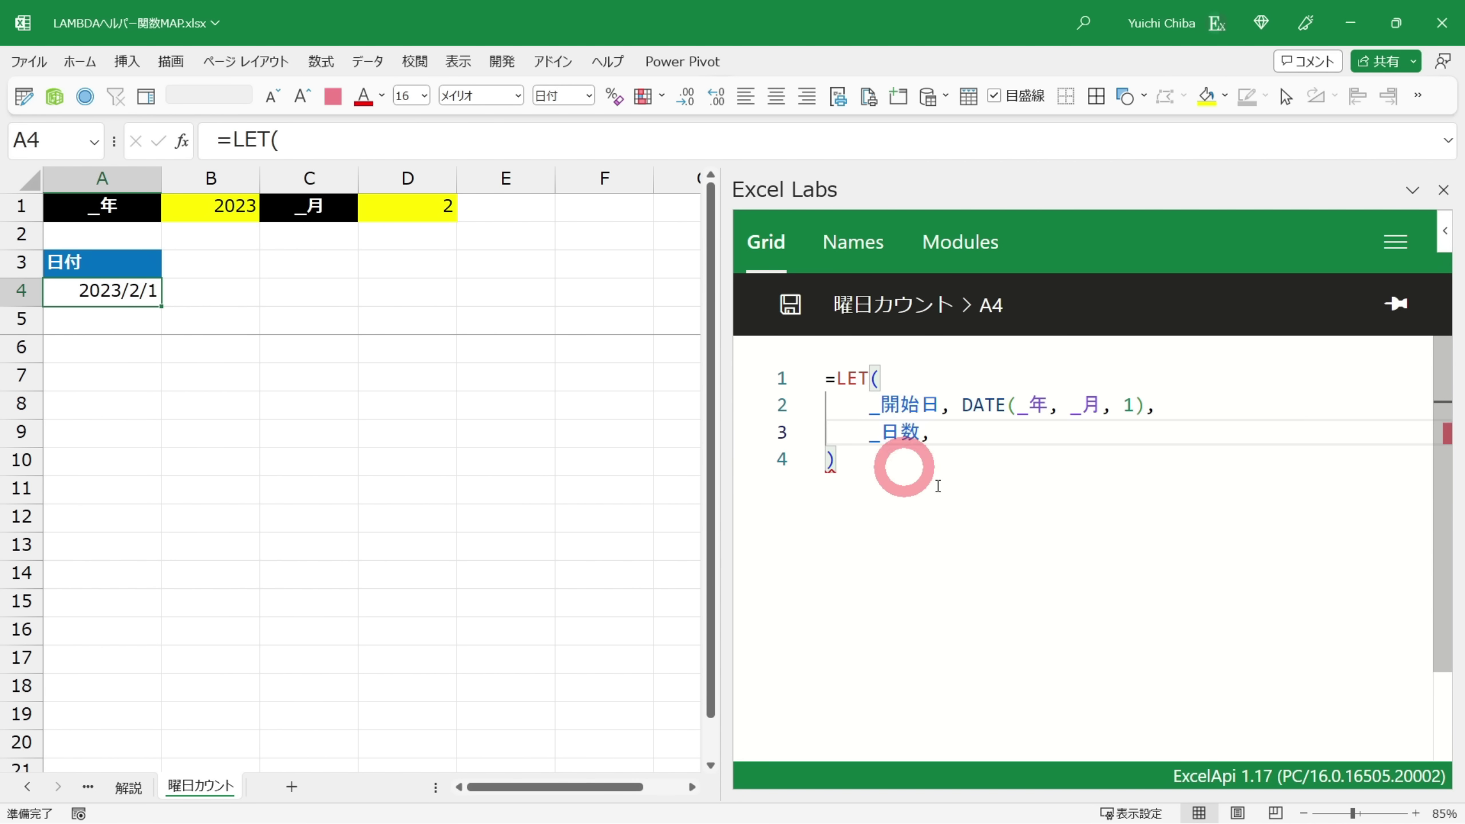
Set _日数 to EOMONTH(_開始日, 0)
{"action": "left_click_drag", "start_coordinate": [961, 404], "coordinate": [1157, 412]}
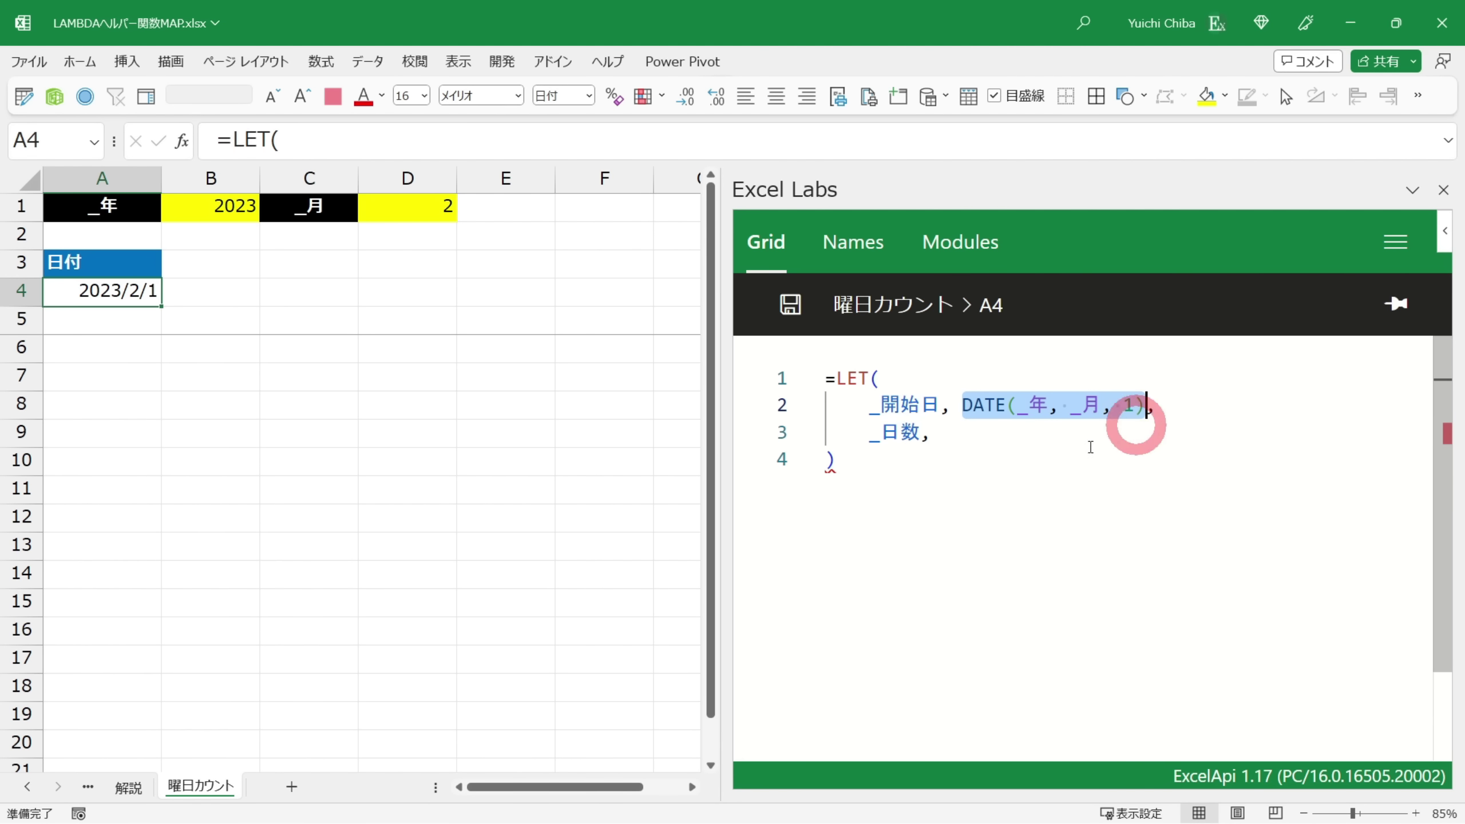
{"action": "left_click", "coordinate": [982, 438]}
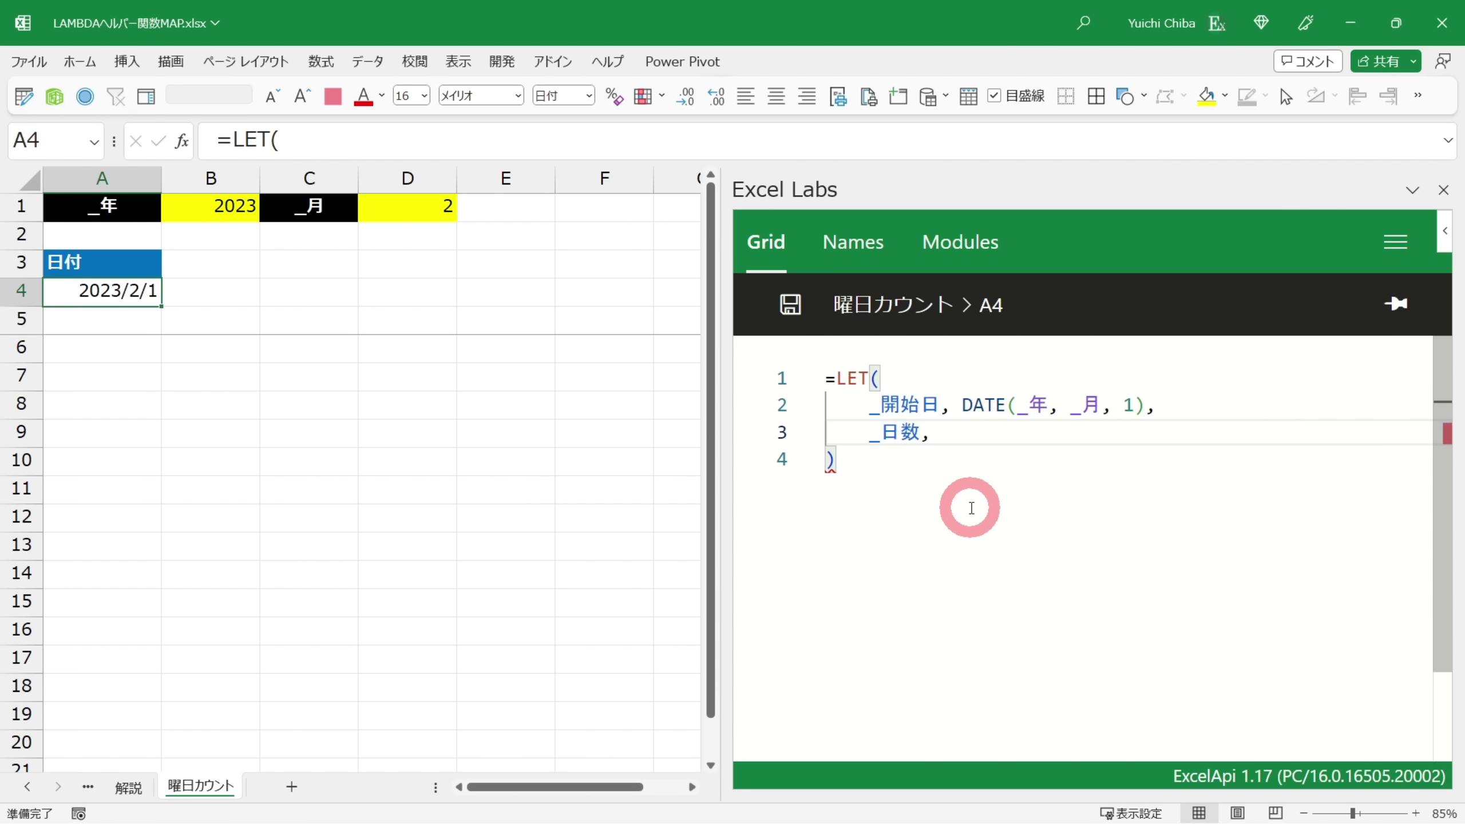
{"action": "type", "text": " eom"}
{"action": "key", "text": "Tab"}
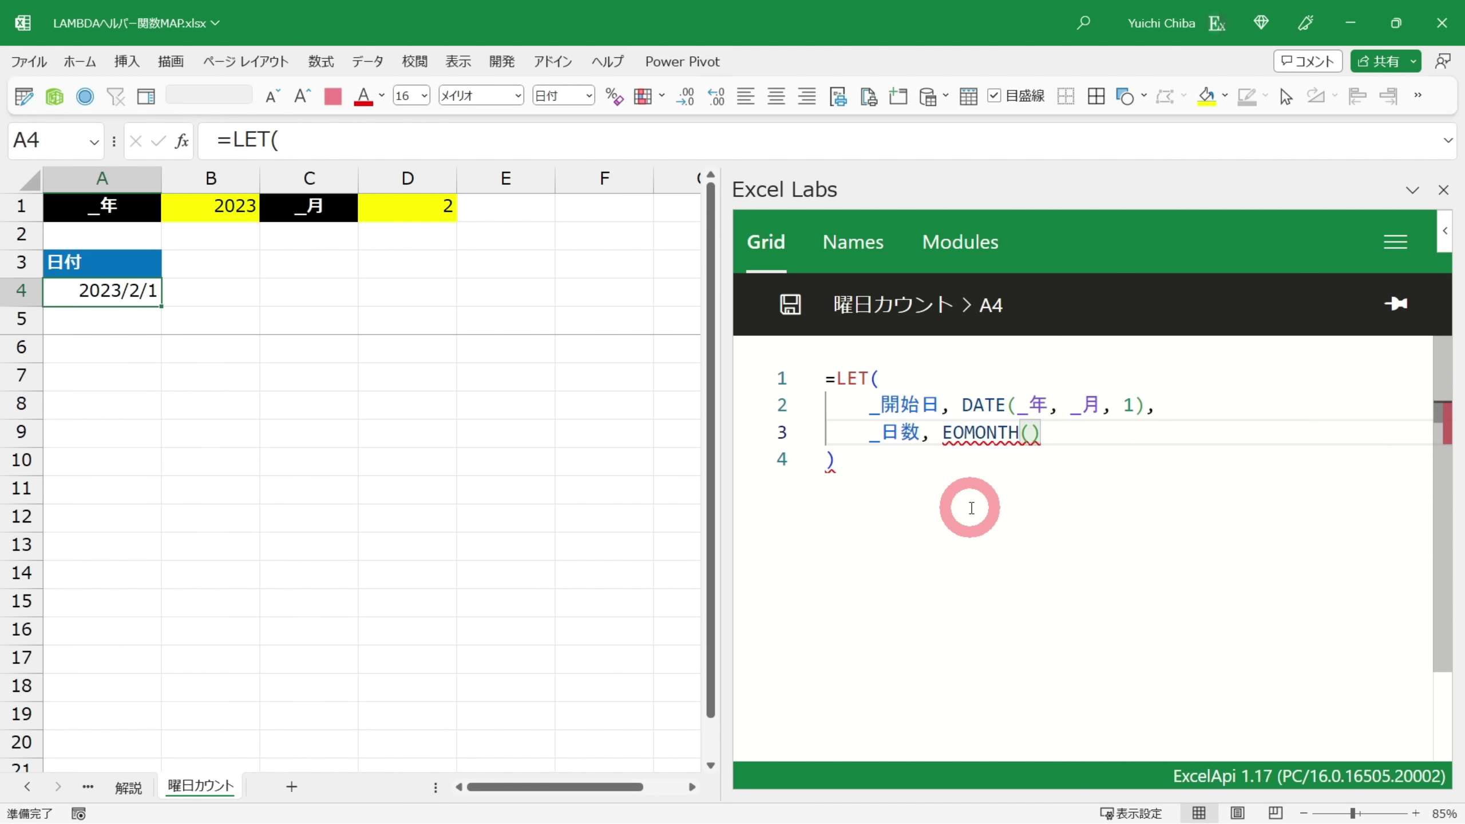
{"action": "type", "text": "_"}
{"action": "key", "text": "Down"}
{"action": "key", "text": "Down"}
{"action": "key", "text": "Tab"}
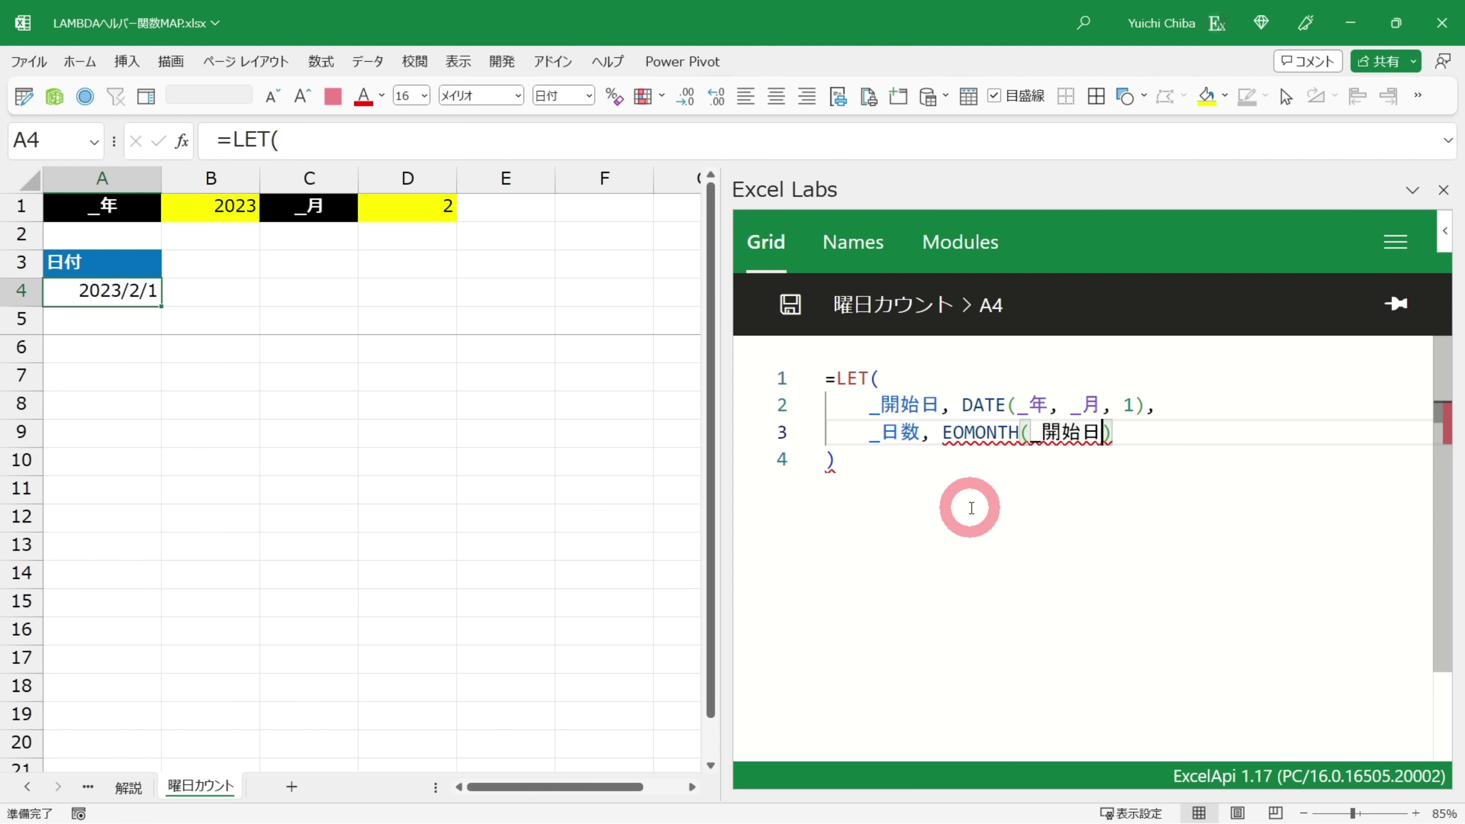
{"action": "type", "text": ", 0"}
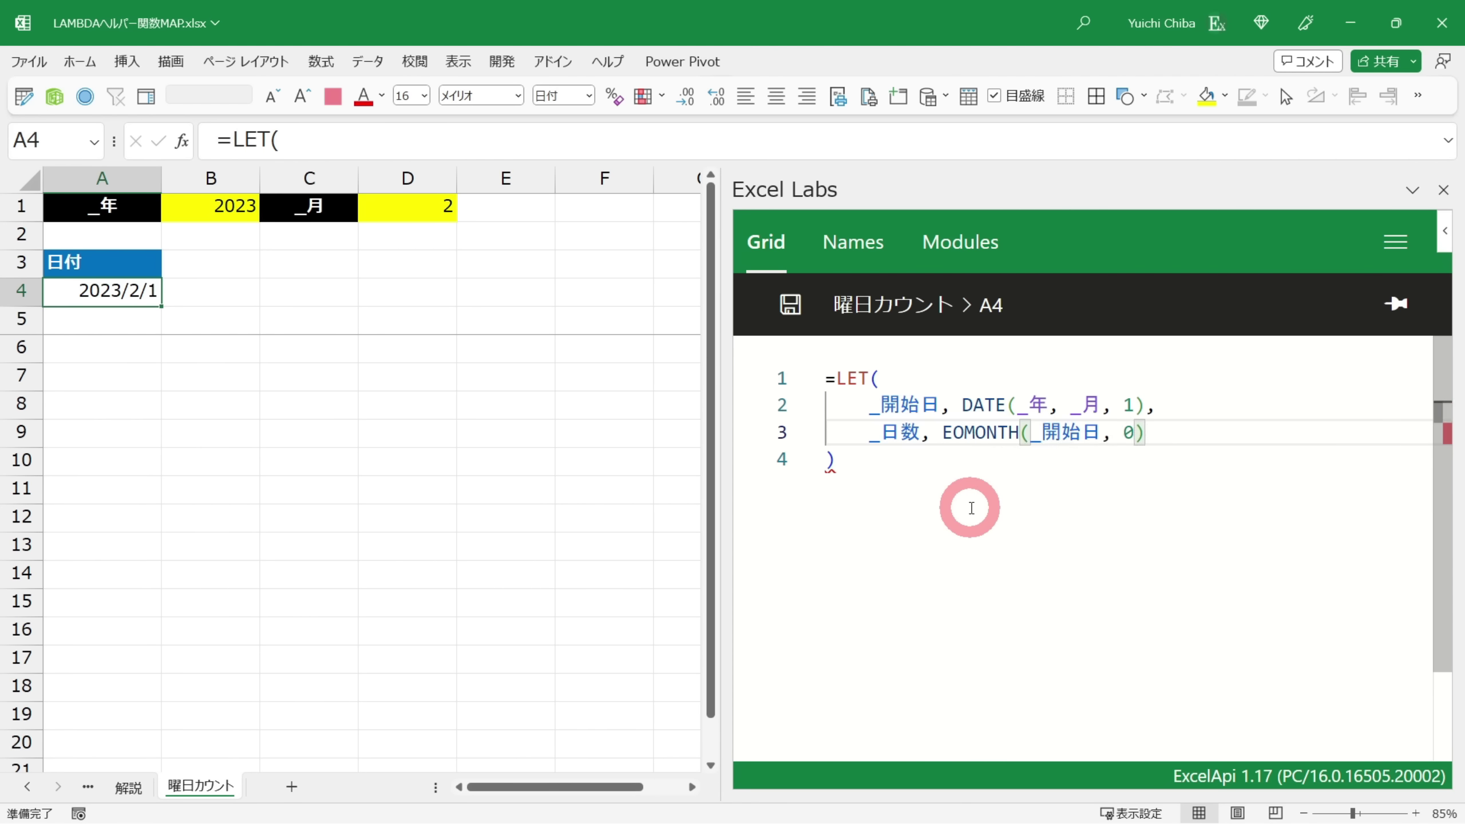
Add the result line and apply the formula so A4 shows 2023/2/28, then type day before EOMONTH
{"action": "left_click_drag", "start_coordinate": [944, 432], "coordinate": [1126, 432]}
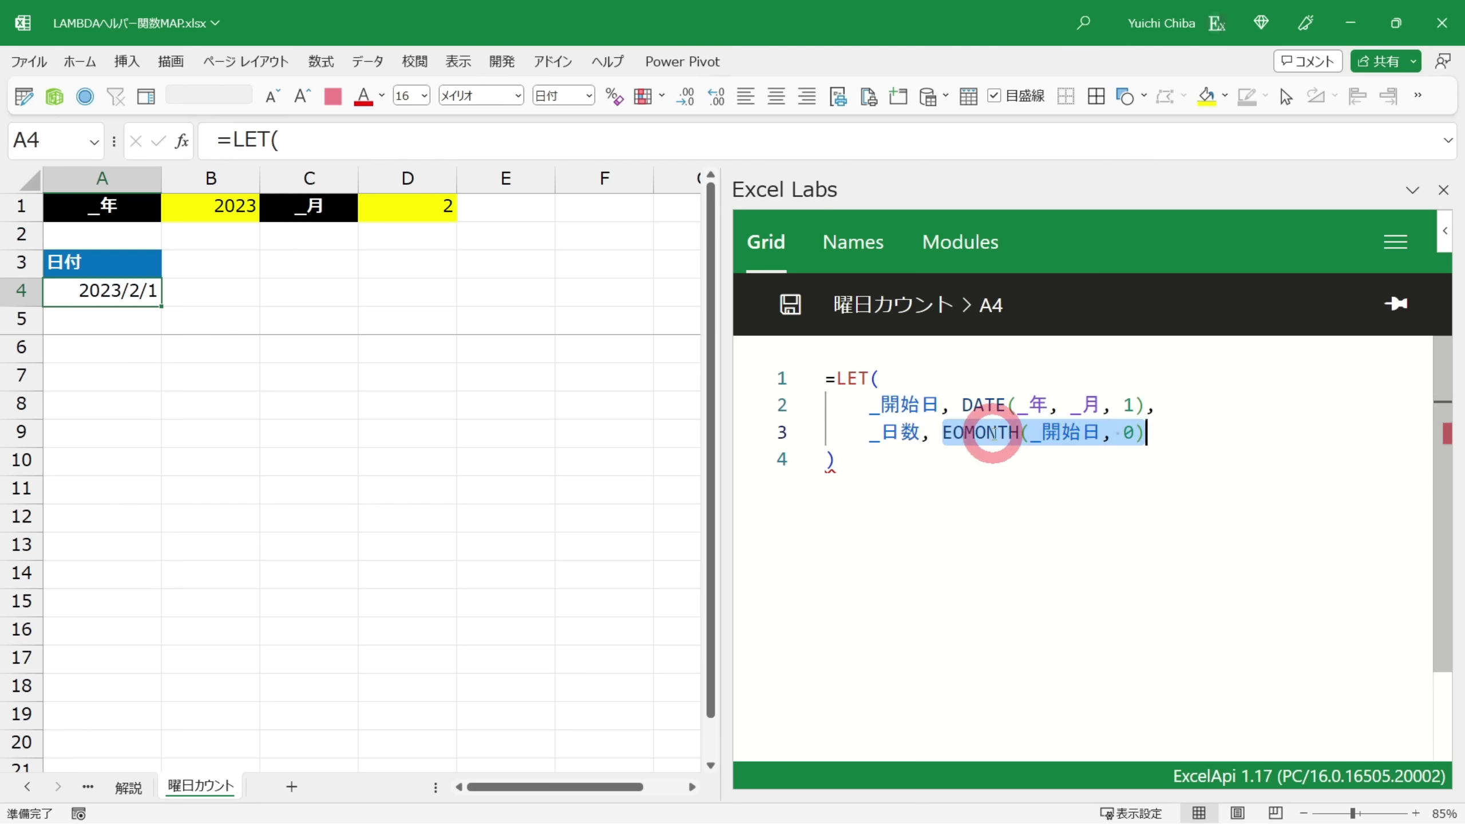
{"action": "left_click", "coordinate": [1124, 431]}
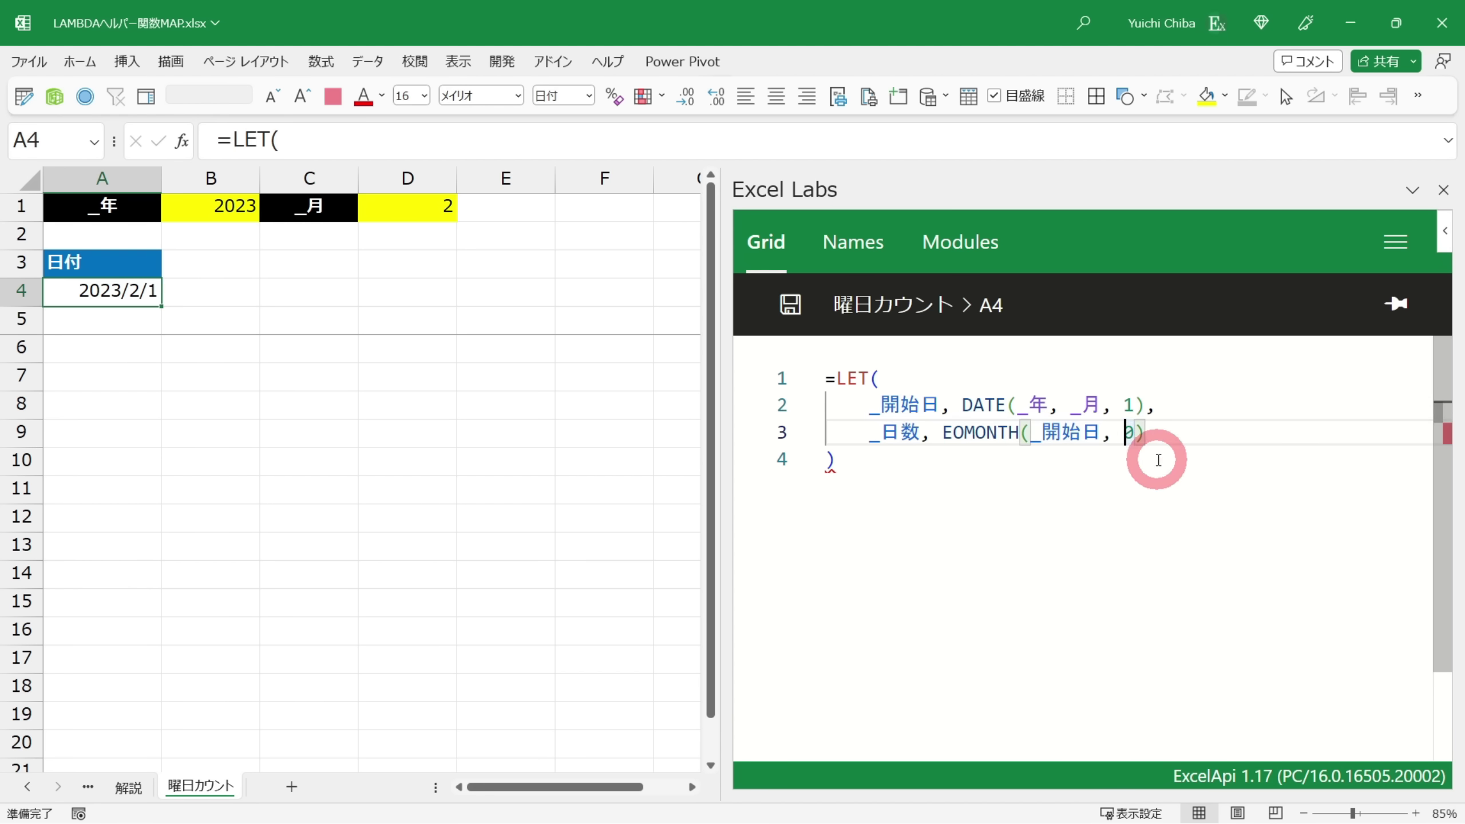
{"action": "left_click", "coordinate": [1166, 434]}
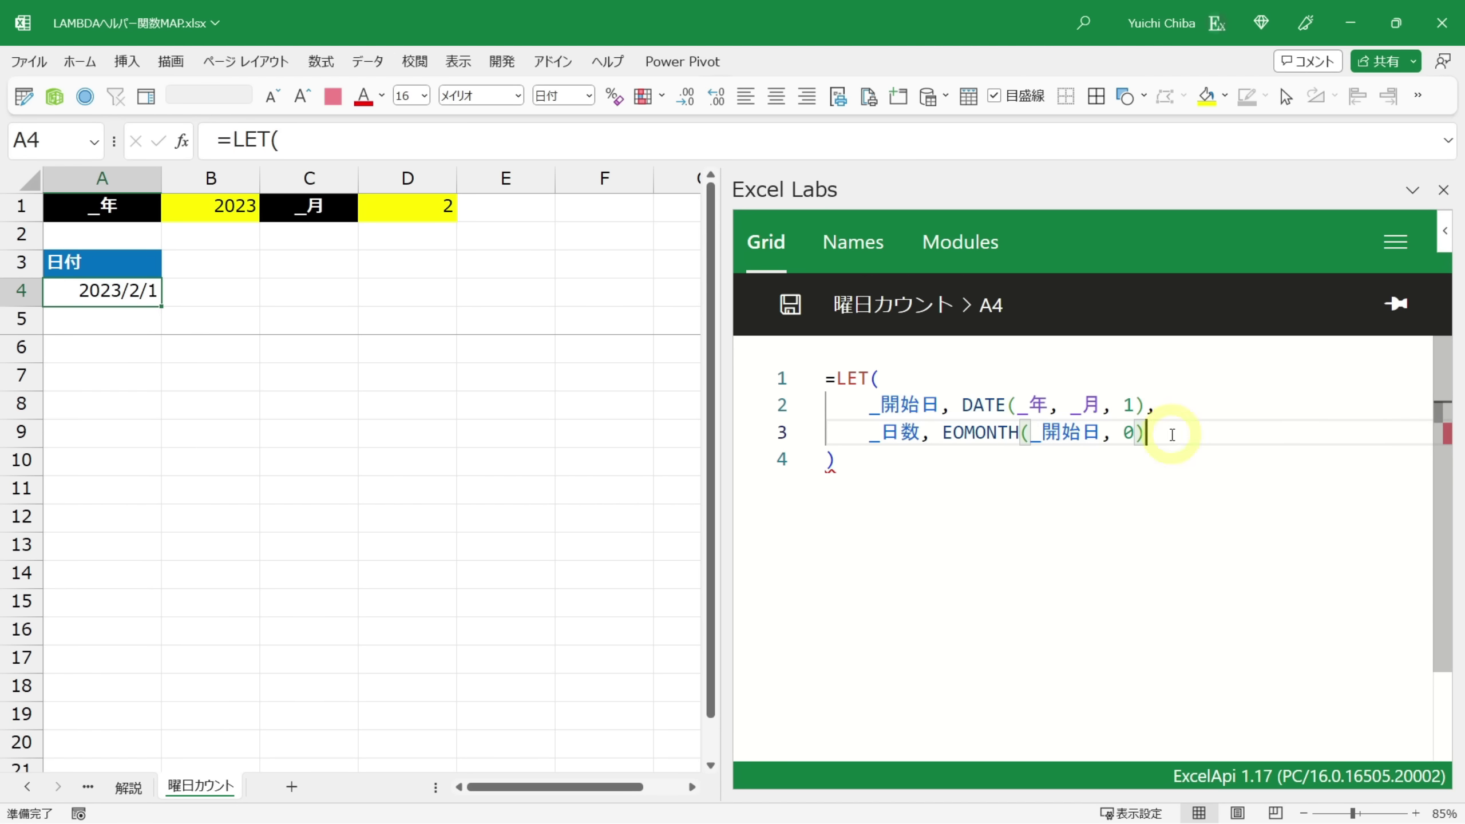
{"action": "type", "text": ","}
{"action": "key", "text": "Return"}
{"action": "type", "text": "_日数"}
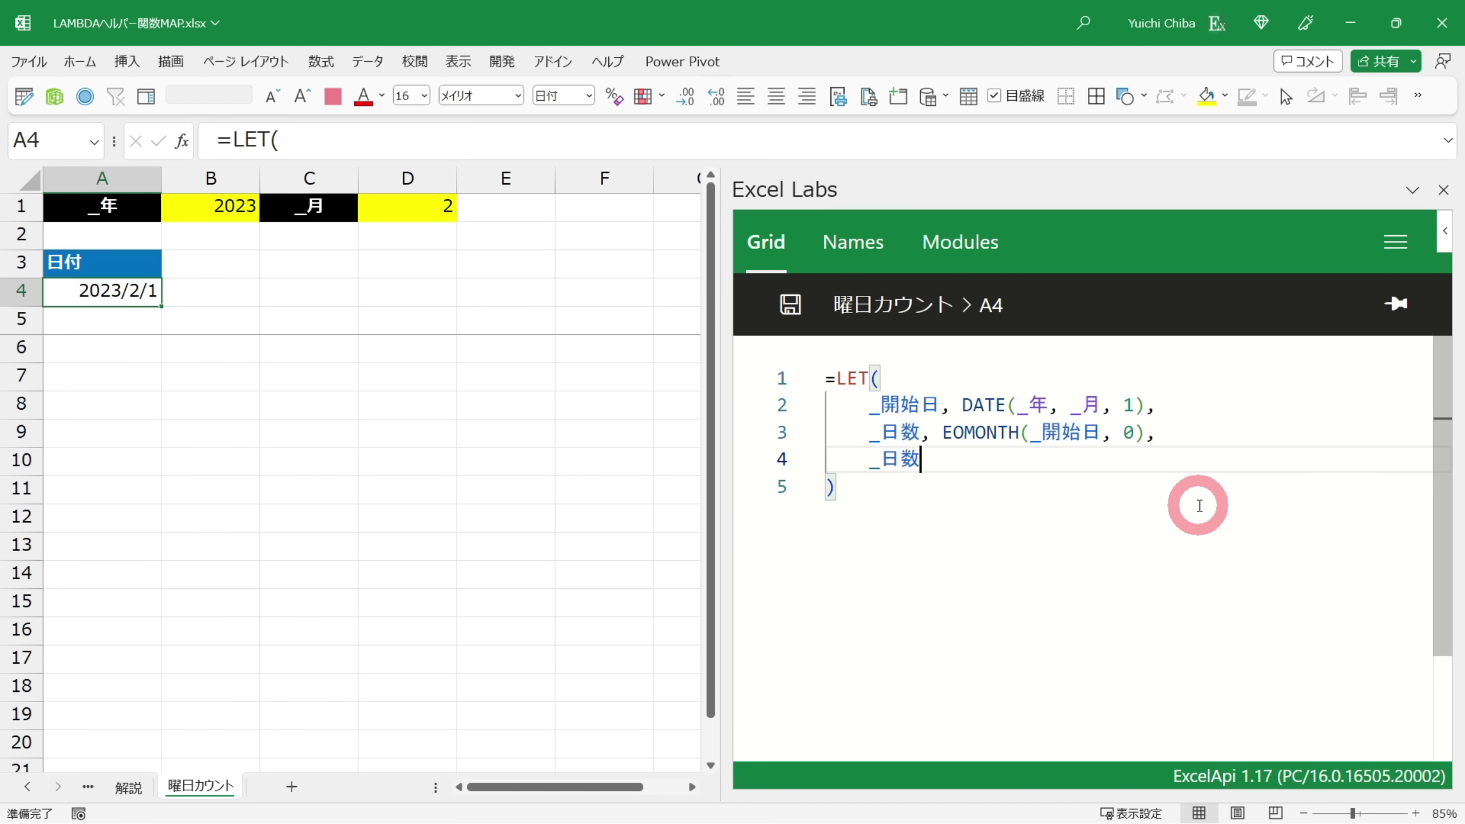
{"action": "key", "text": "ctrl+s"}
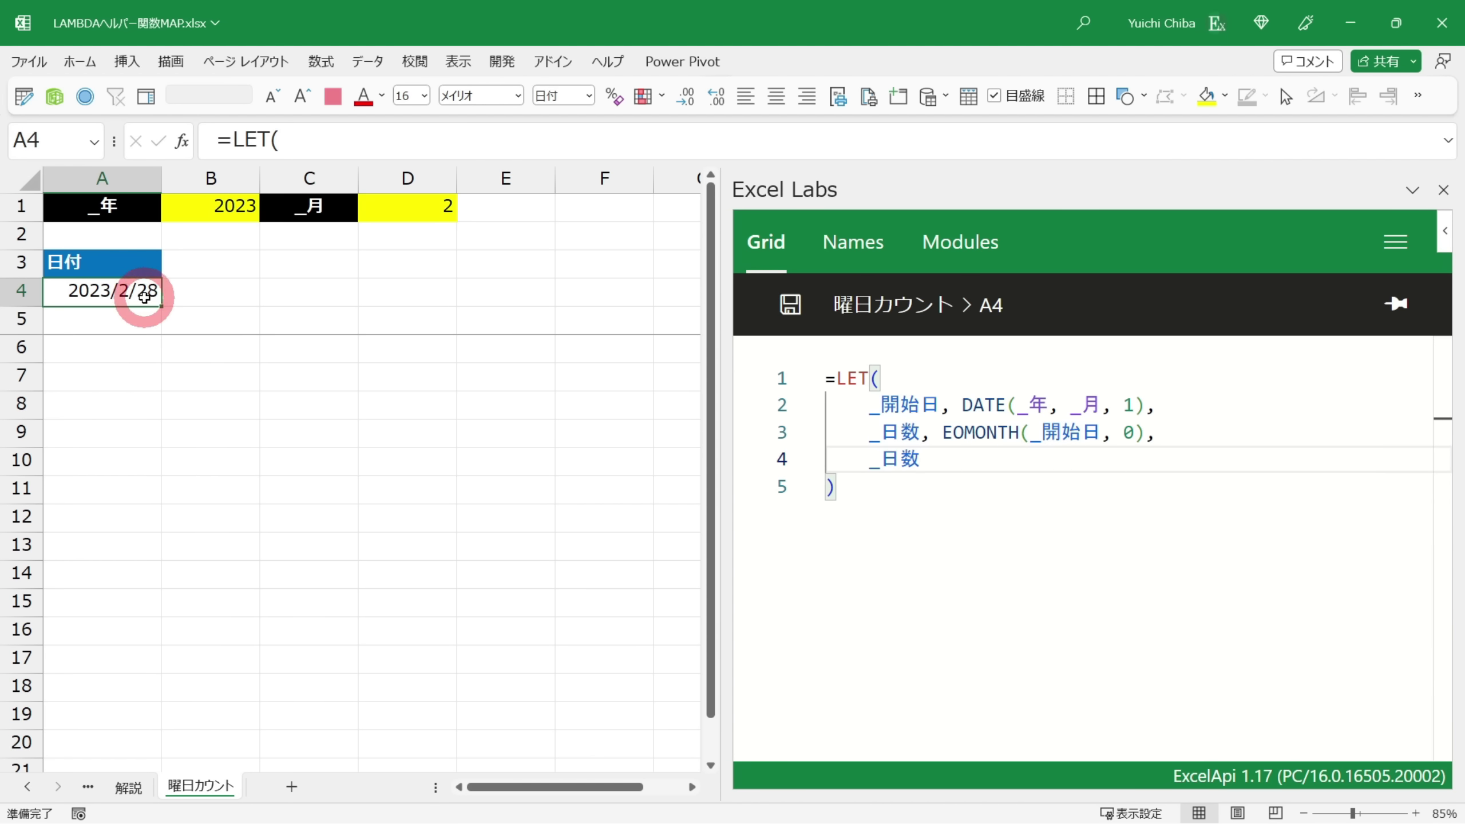
{"action": "left_click", "coordinate": [943, 432]}
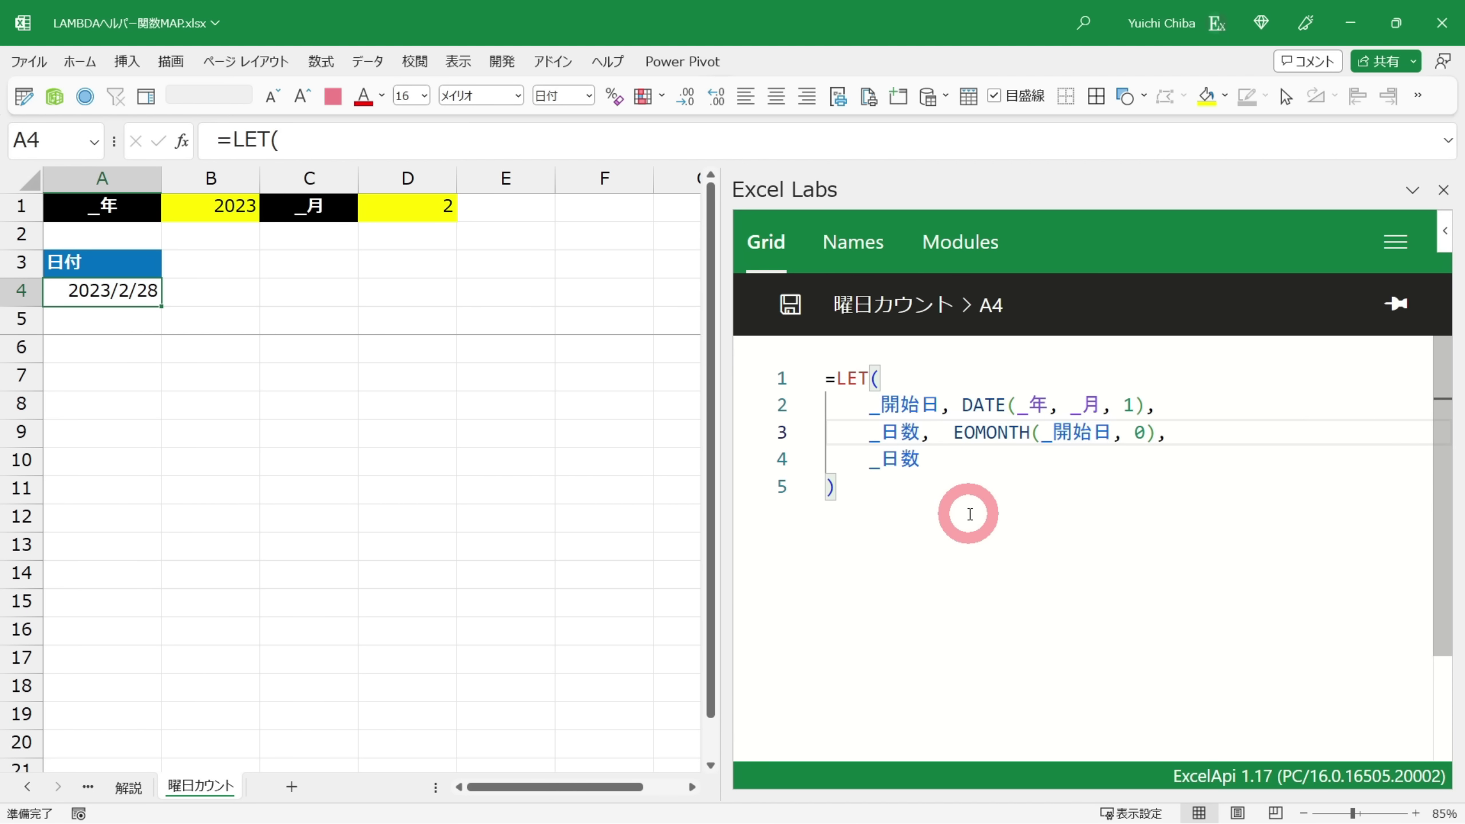
{"action": "type", "text": "day"}
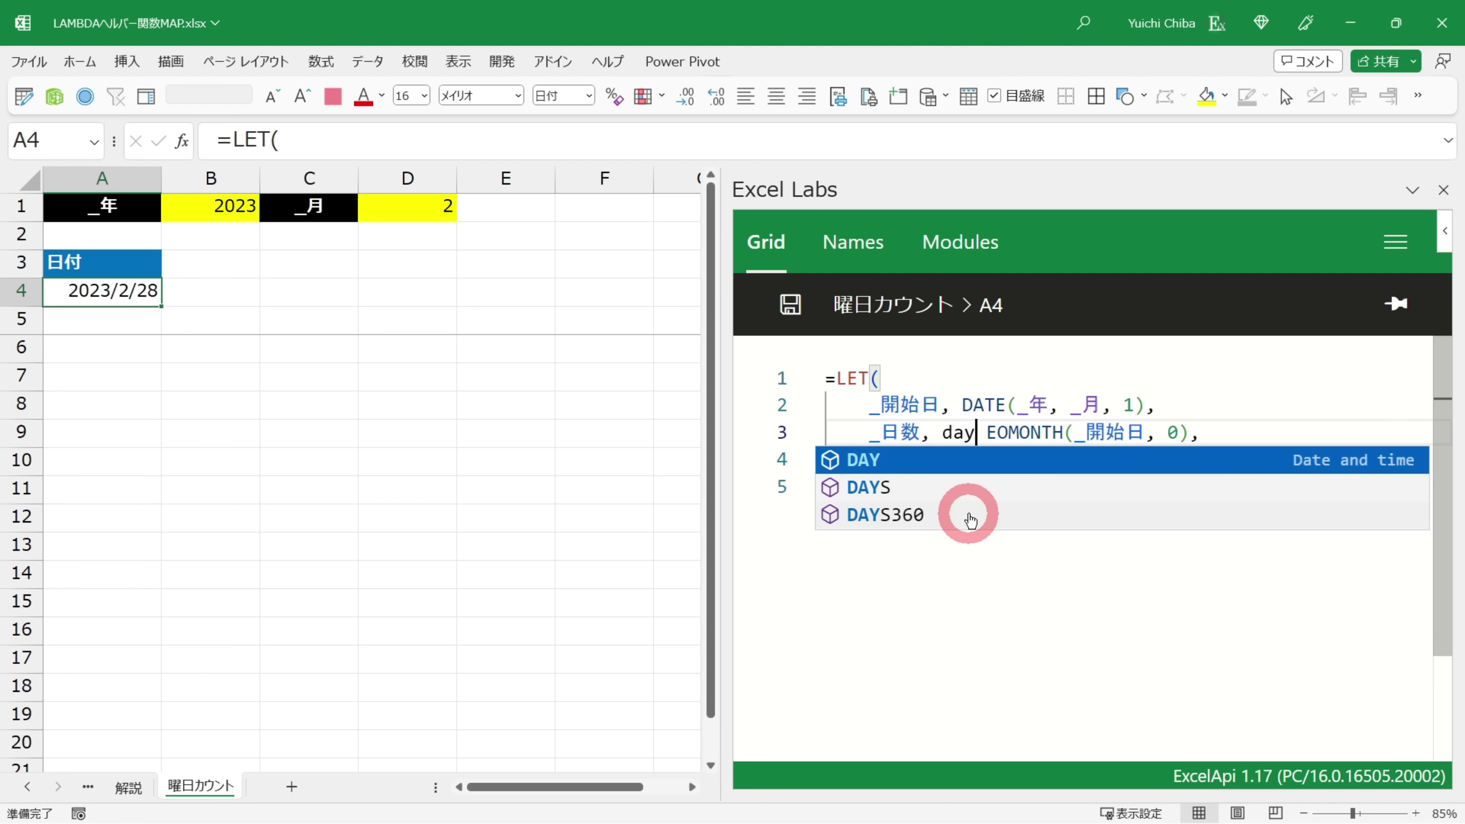
Wrap EOMONTH(_開始日, 0) inside DAY() and apply it, so A4 shows 1900/1/28
{"action": "key", "text": "Tab"}
{"action": "type", "text": ")"}
{"action": "key", "text": "shift+End"}
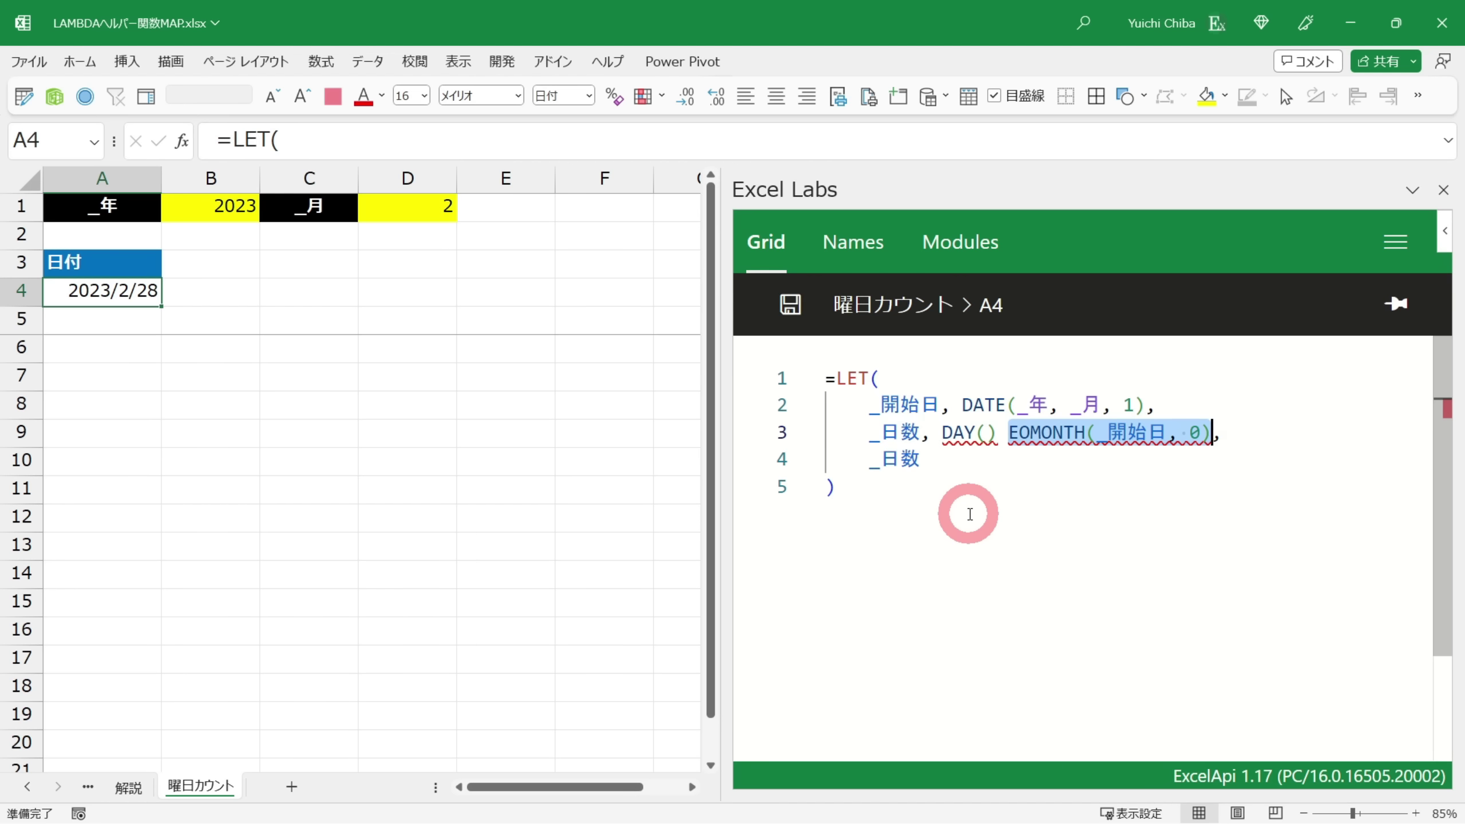
{"action": "key", "text": "ctrl+x"}
{"action": "key", "text": "Left"}
{"action": "key", "text": "ctrl+v"}
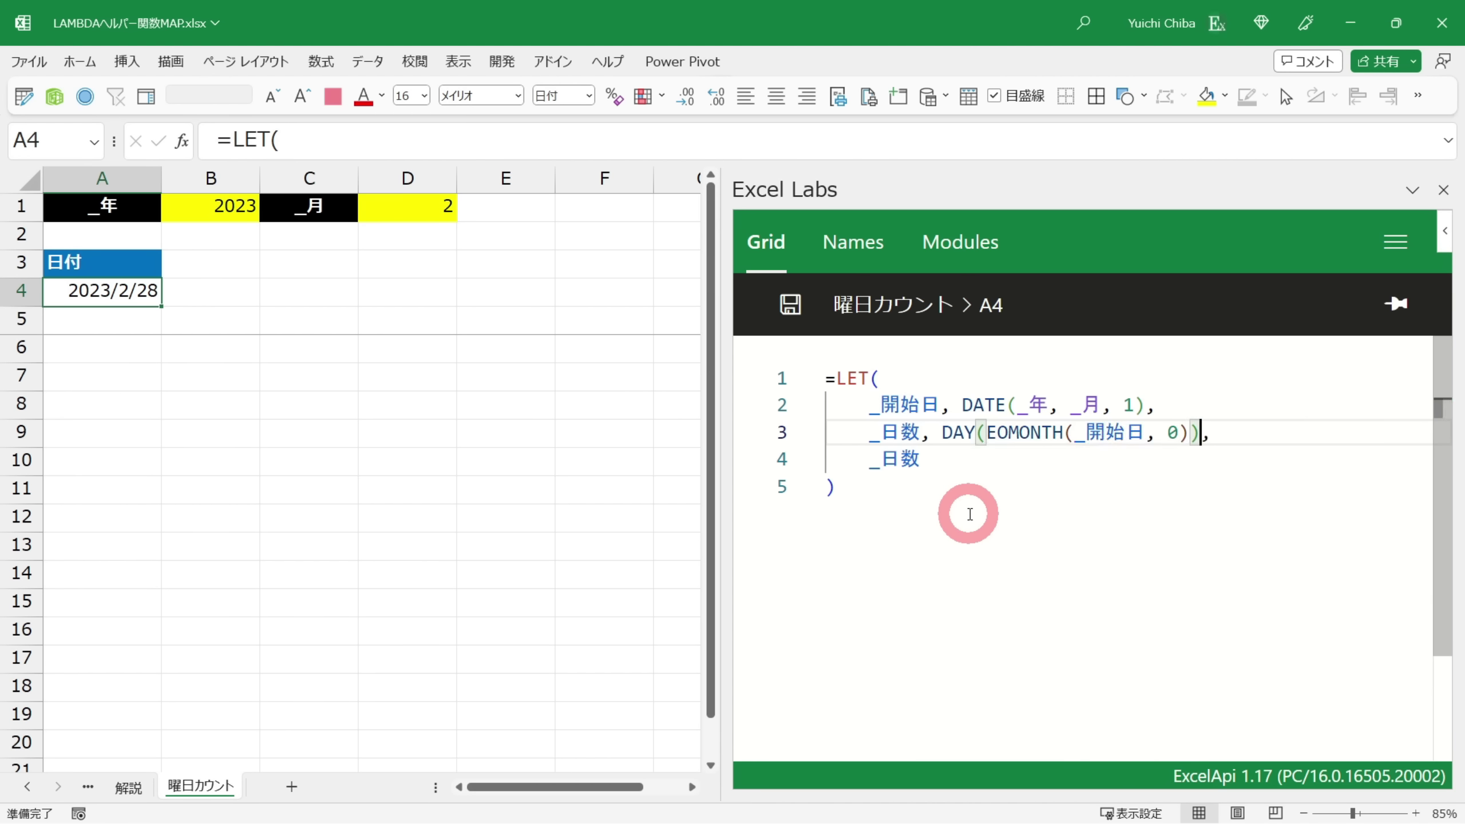
{"action": "key", "text": "ctrl+s"}
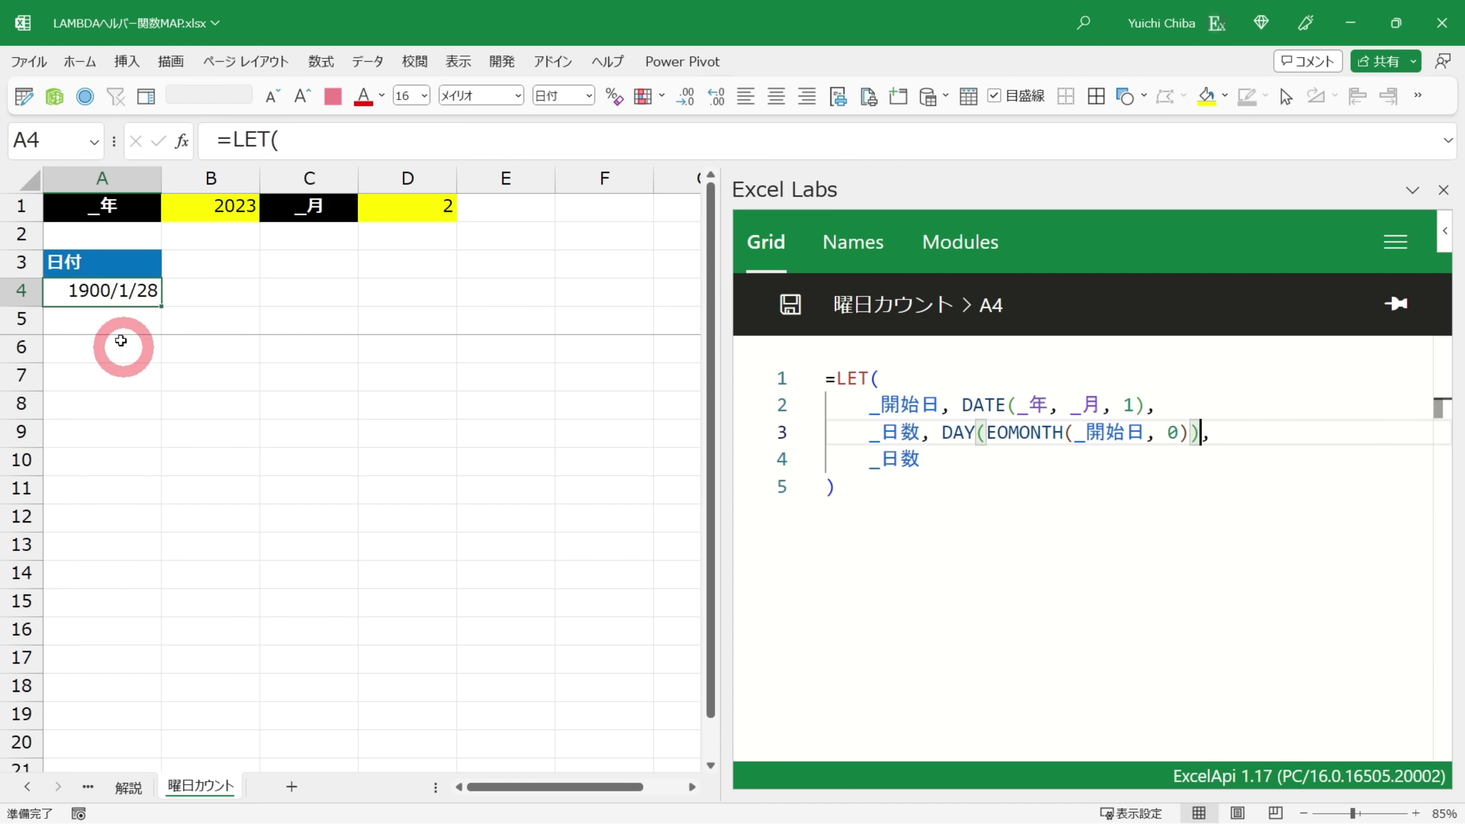
Delete the final _日数 result line from A4's LET formula
{"action": "left_click", "coordinate": [92, 288]}
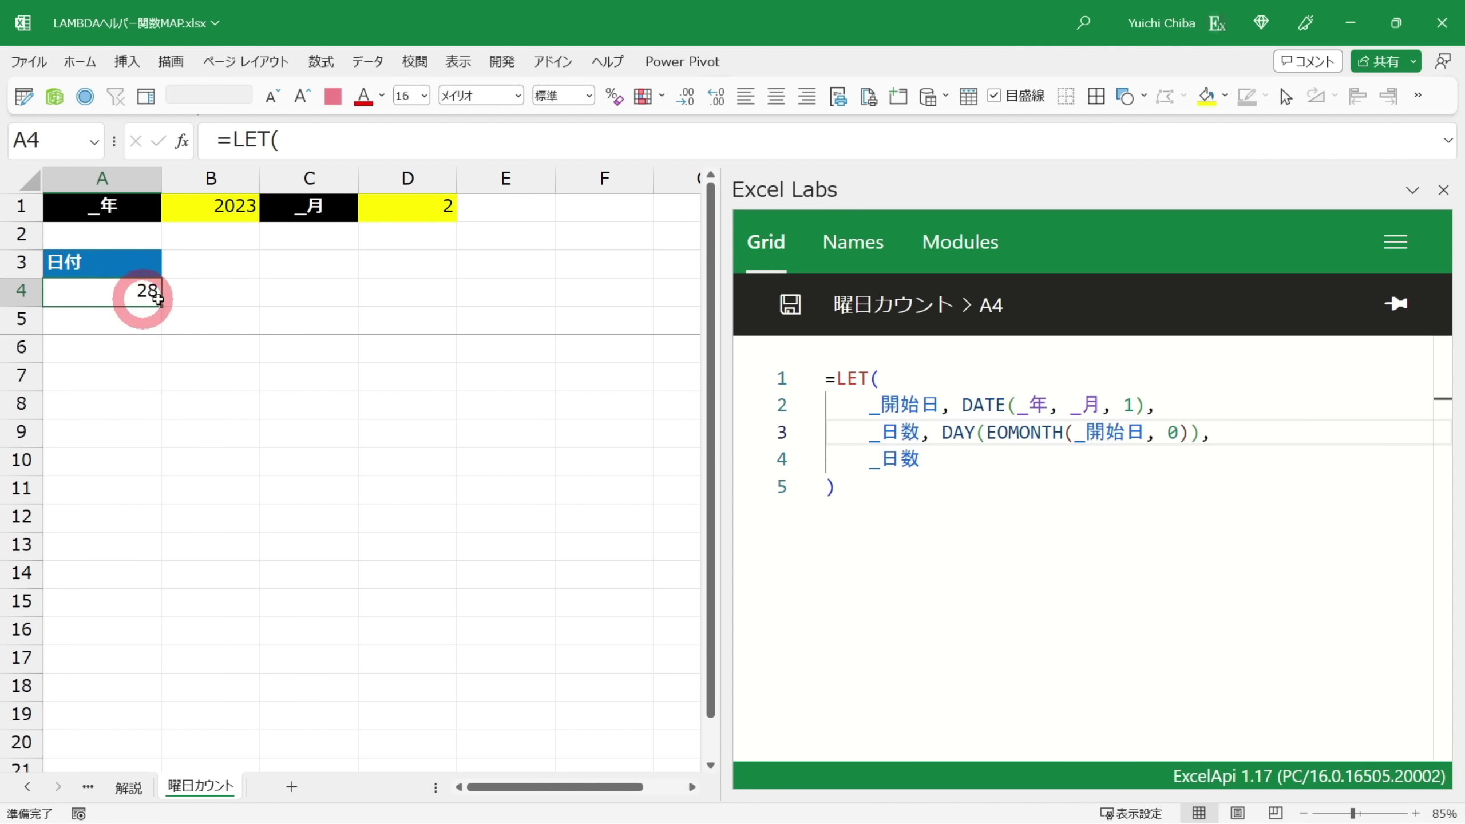
{"action": "left_click", "coordinate": [901, 406]}
{"action": "key", "text": "Down"}
{"action": "key", "text": "Down"}
{"action": "key", "text": "shift+End"}
{"action": "key", "text": "Delete"}
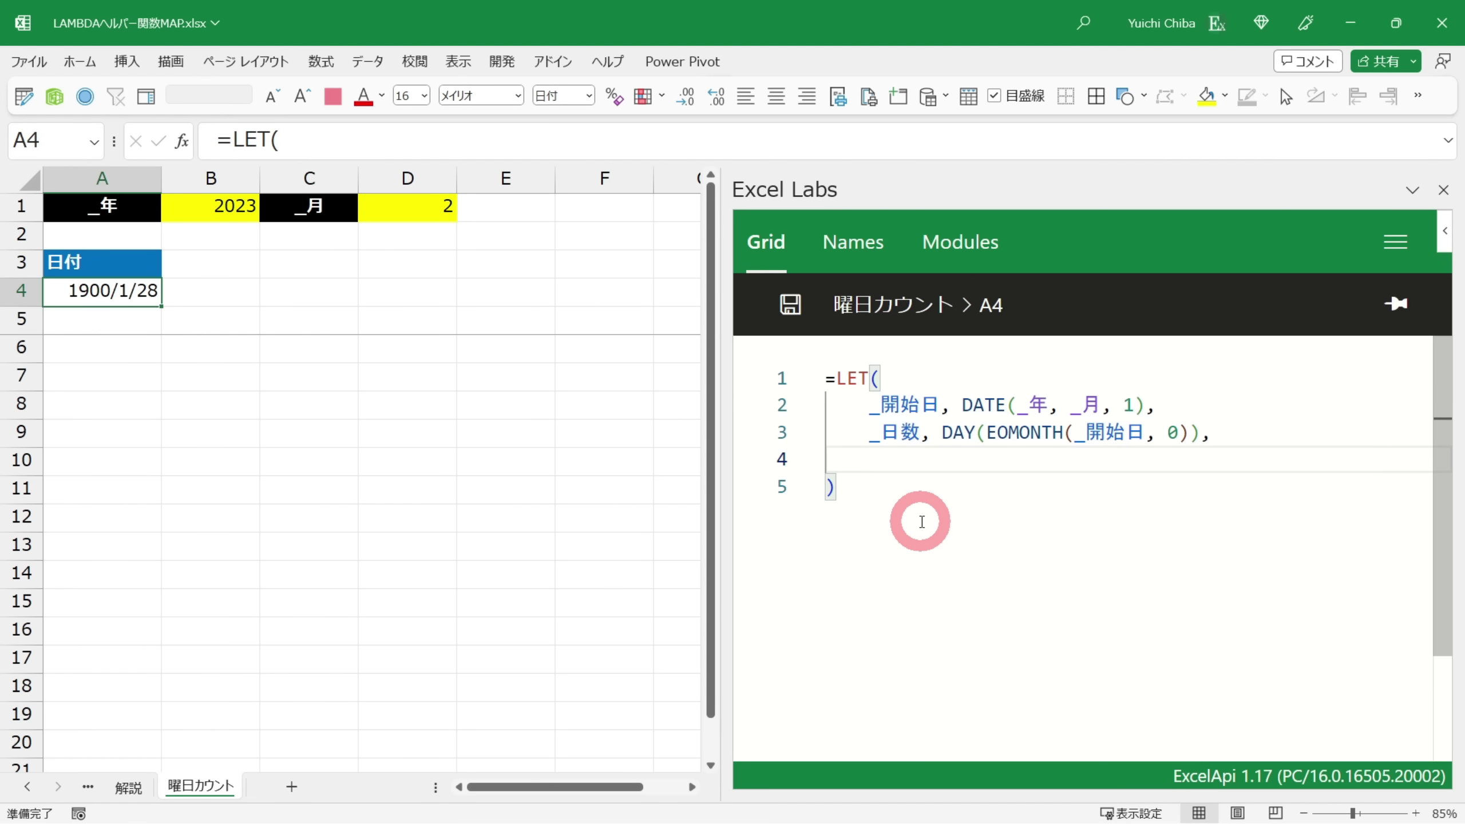
Define _日付配列 as SEQUENCE(_日数,,_開始日) on line 4 of A4's LET formula
{"action": "type", "text": "_"}
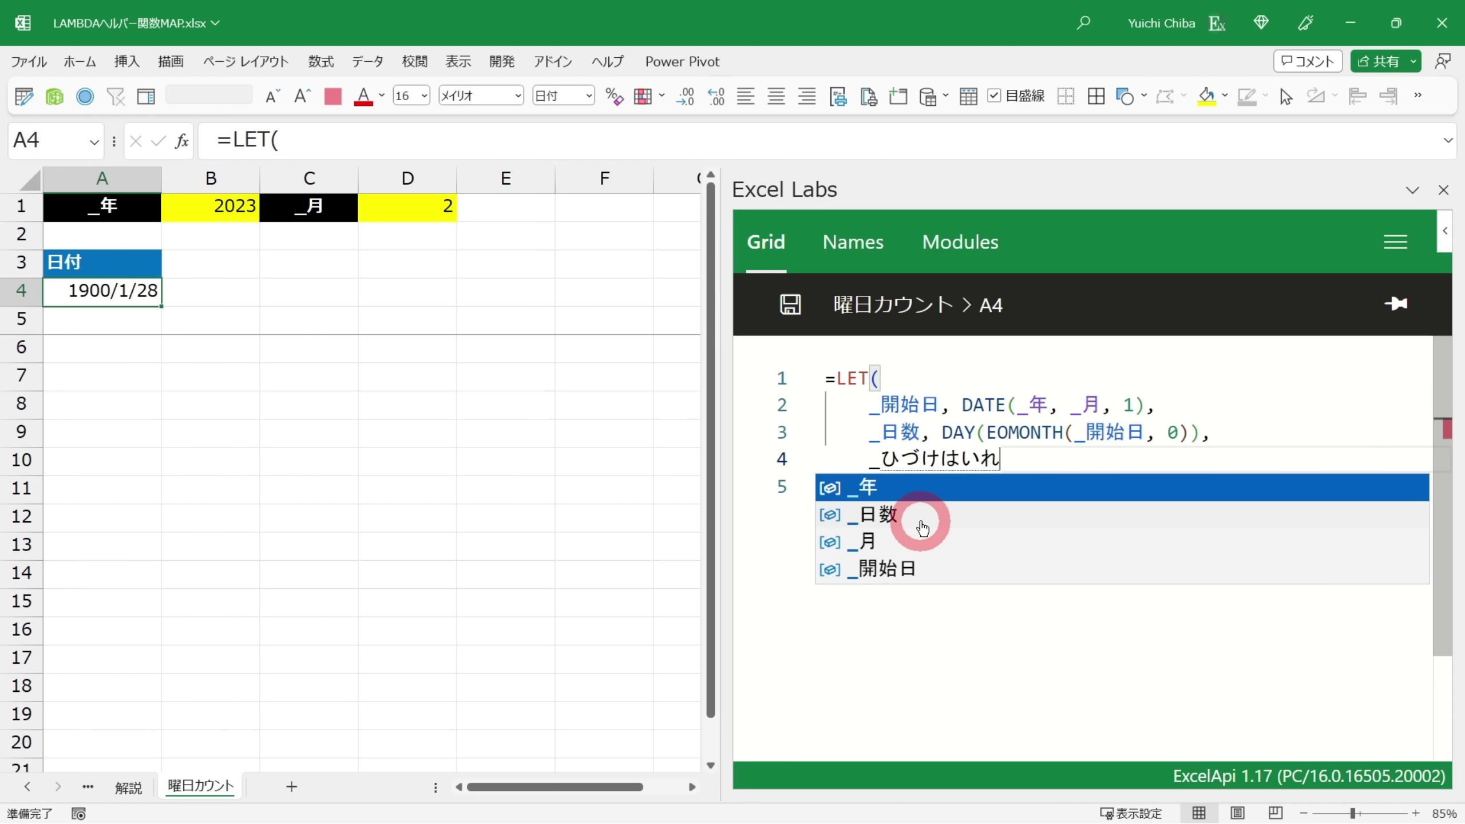
{"action": "type", "text": "日付配列,"}
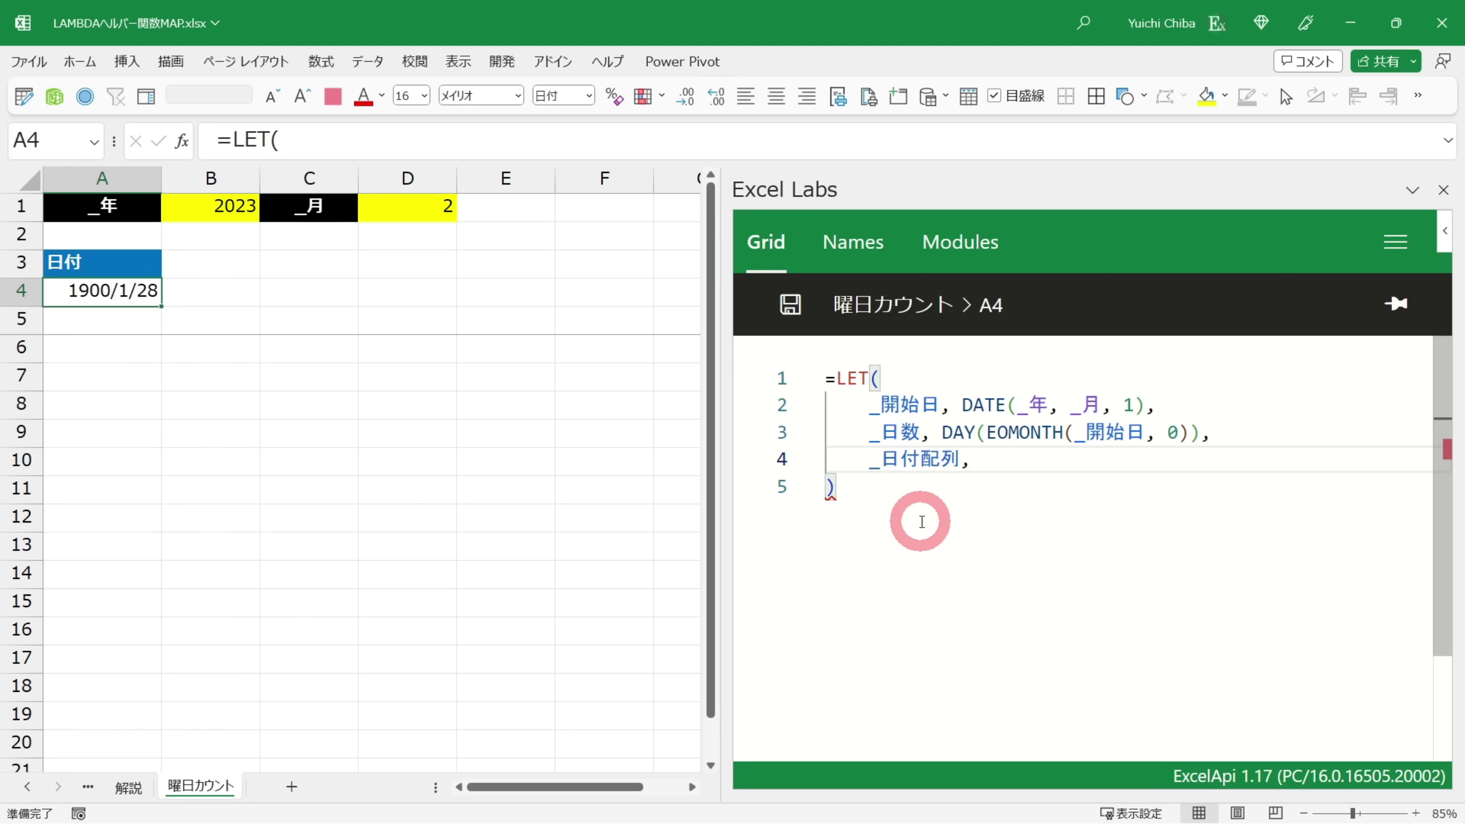
{"action": "type", "text": " seq"}
{"action": "key", "text": "Tab"}
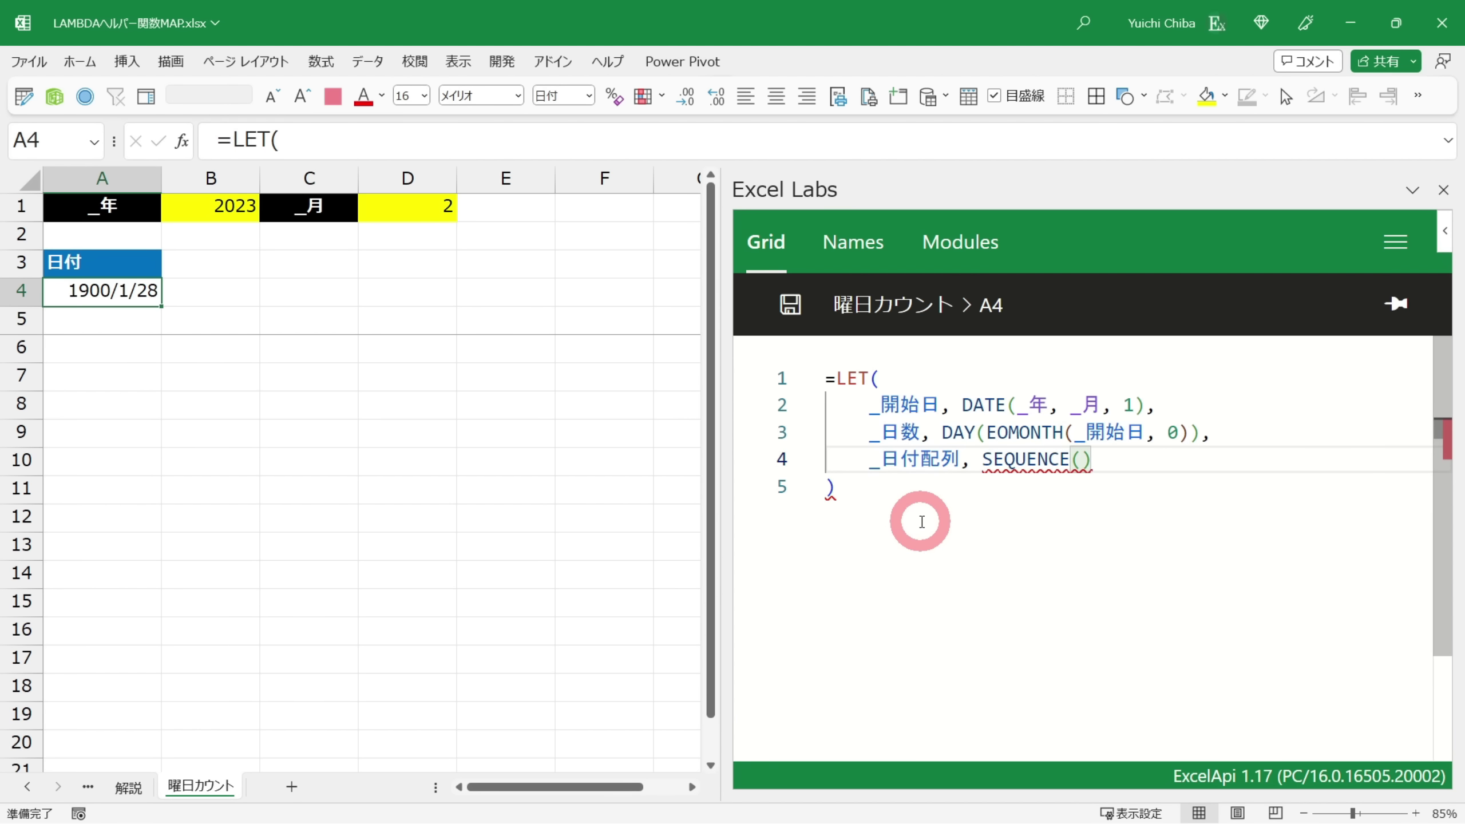
{"action": "type", "text": ","}
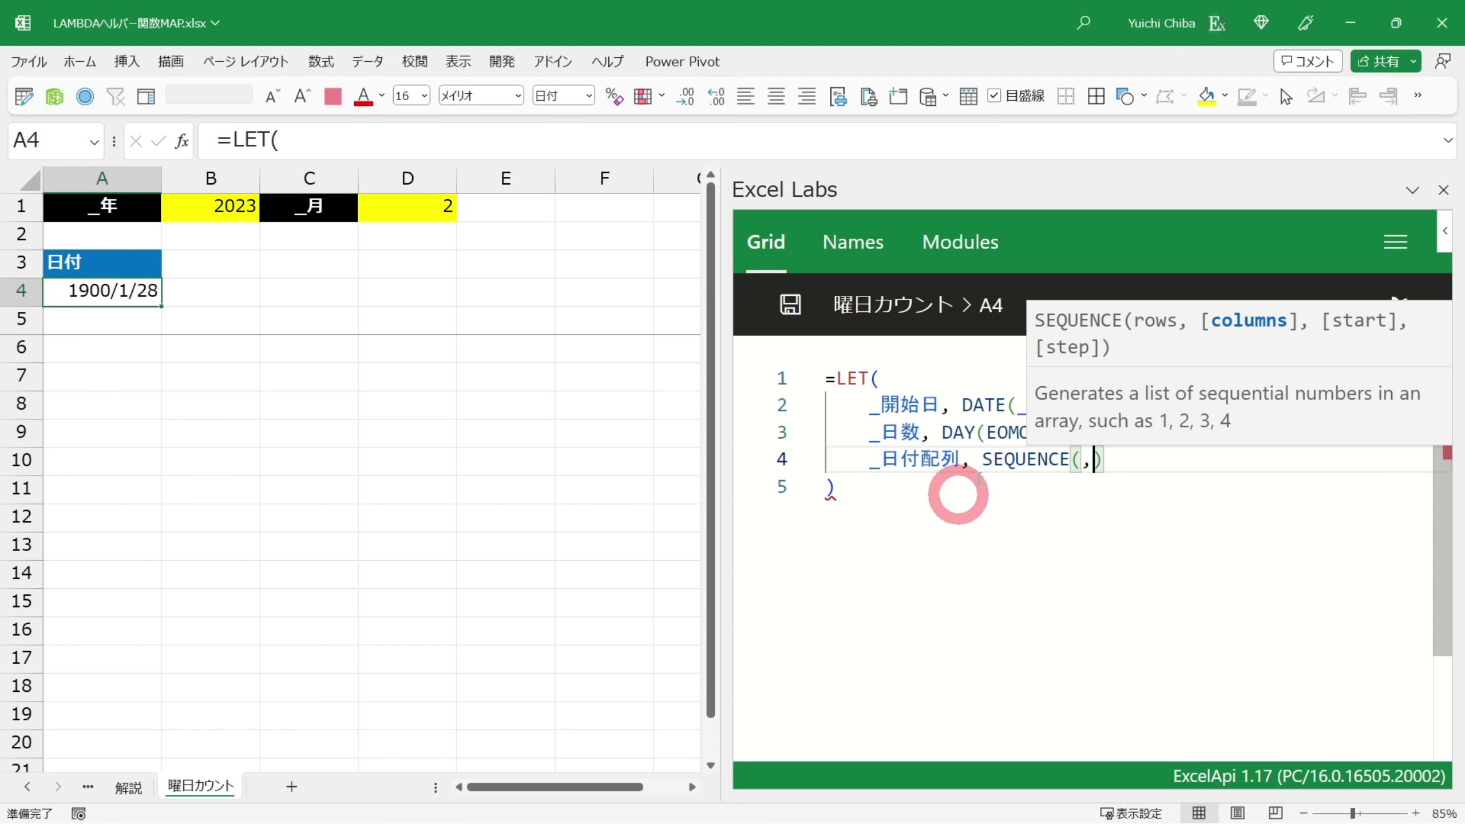
{"action": "key", "text": "BackSpace"}
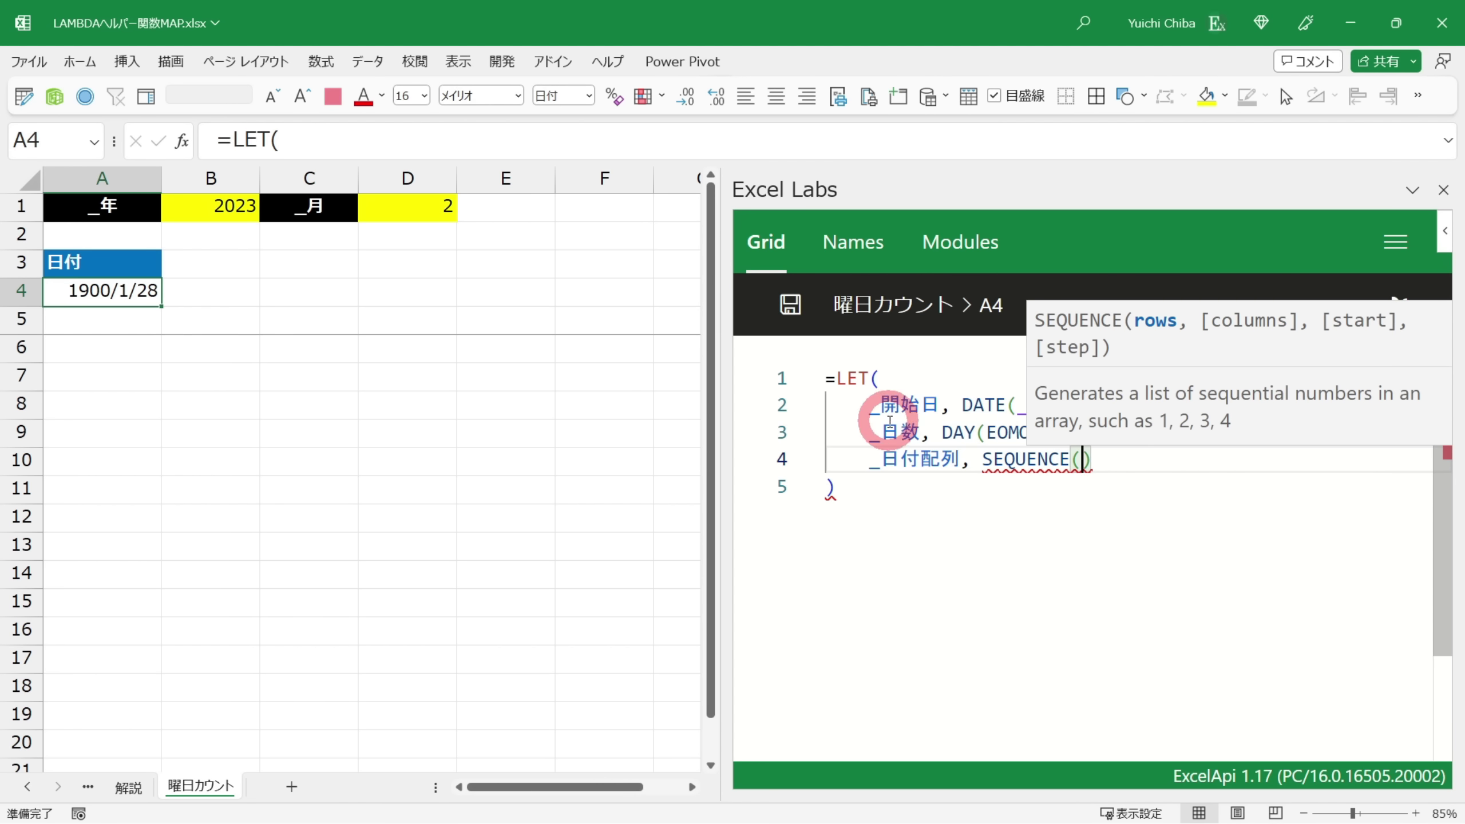
{"action": "mouse_move", "coordinate": [896, 432]}
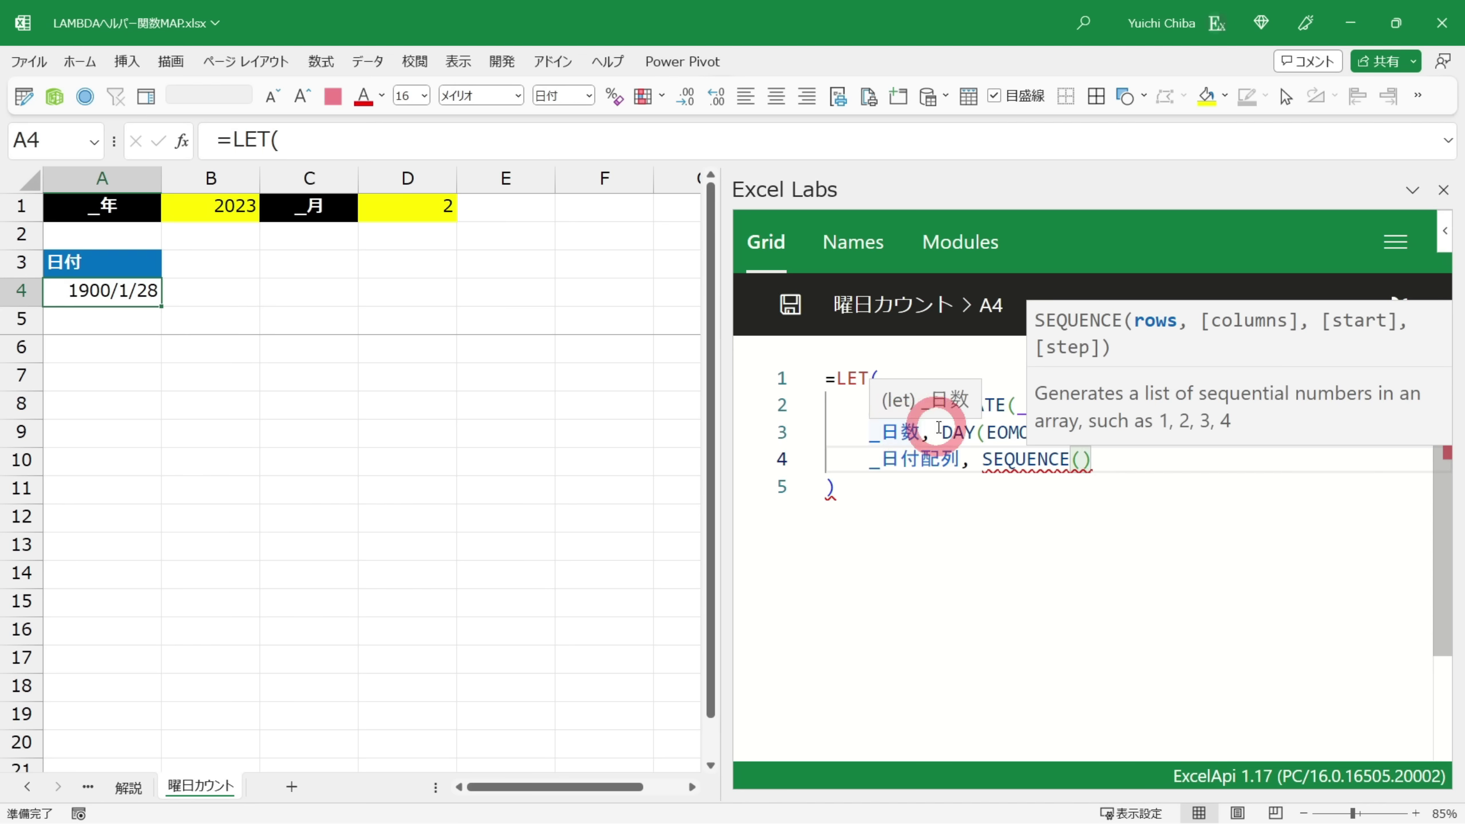
{"action": "type", "text": "_"}
{"action": "key", "text": "Down"}
{"action": "key", "text": "Tab"}
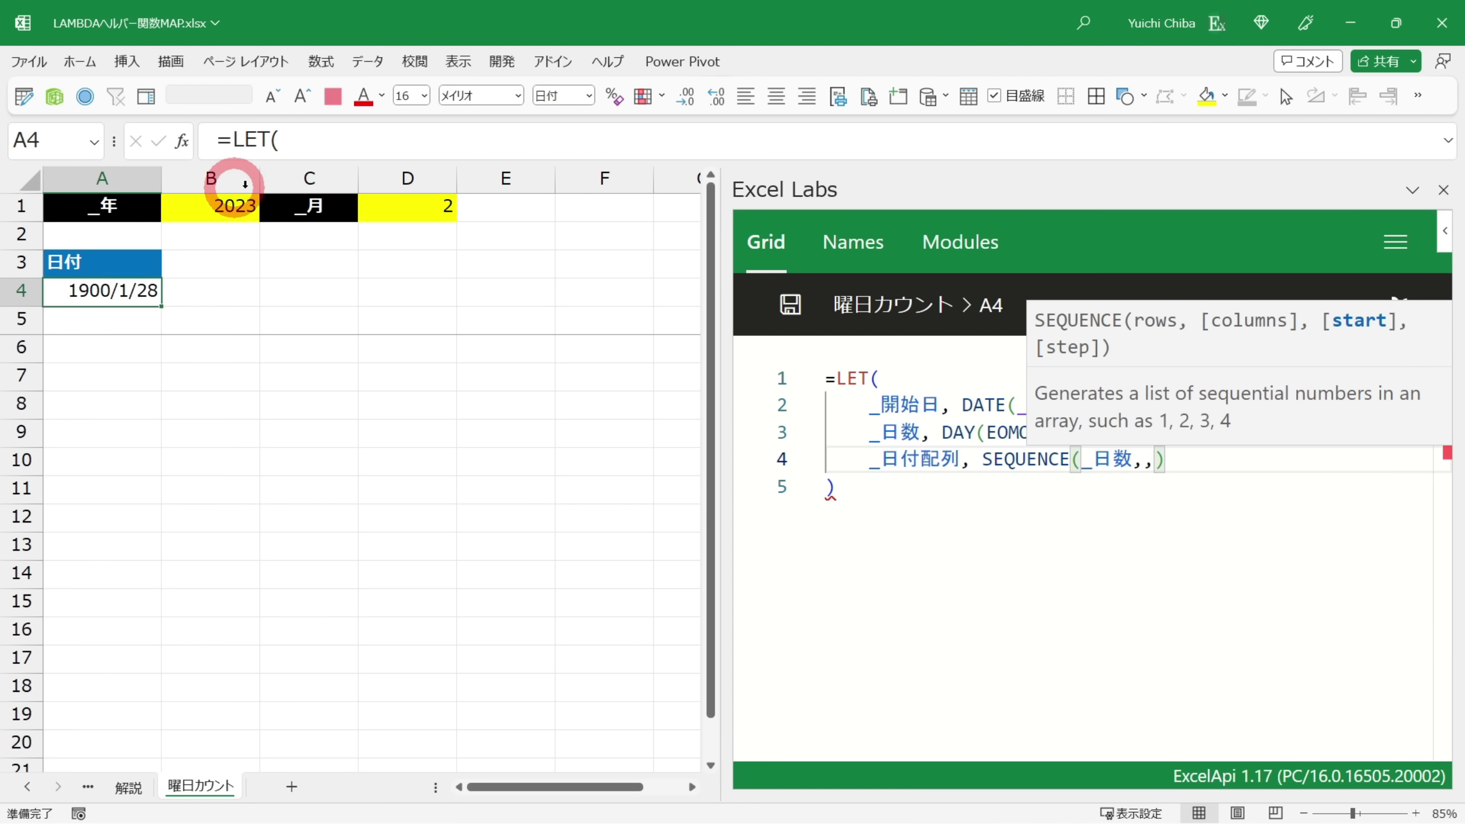
{"action": "type", "text": "_"}
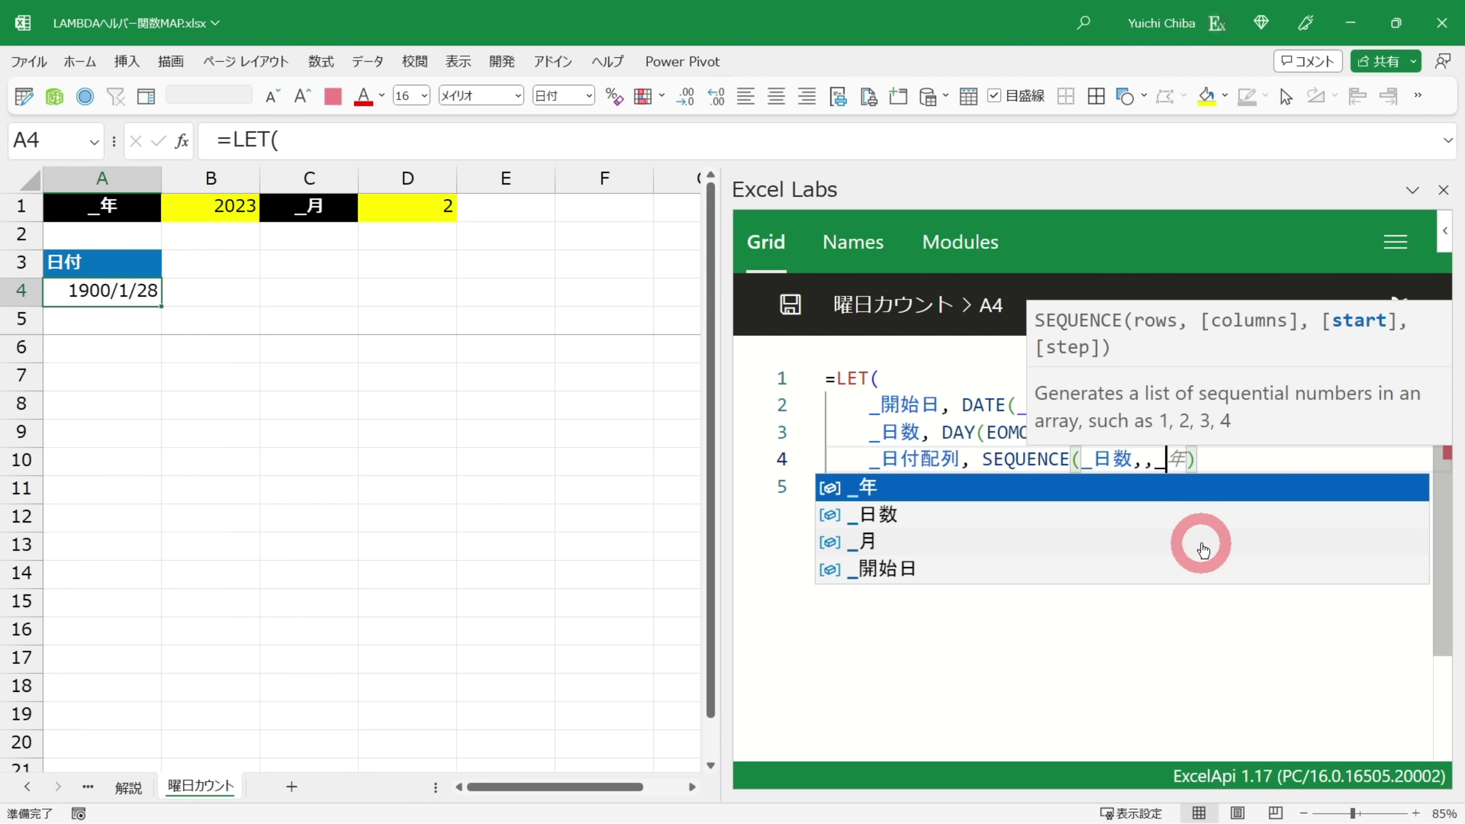
{"action": "key", "text": "Down"}
{"action": "key", "text": "Down"}
{"action": "key", "text": "Down"}
{"action": "key", "text": "Return"}
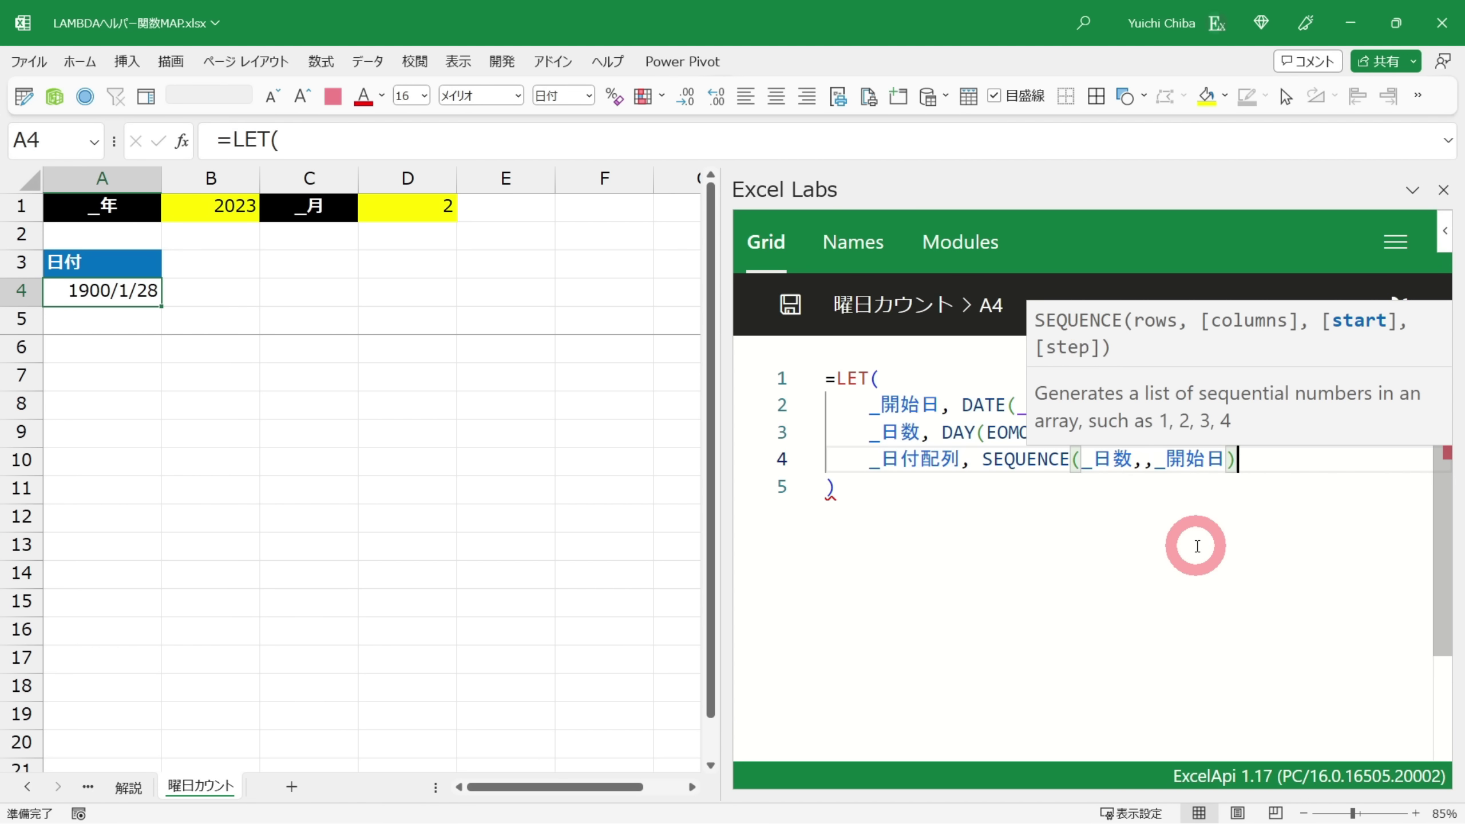
Add a comma and a blank result line, copying the _日付配列 name for it
{"action": "type", "text": ","}
{"action": "key", "text": "Return"}
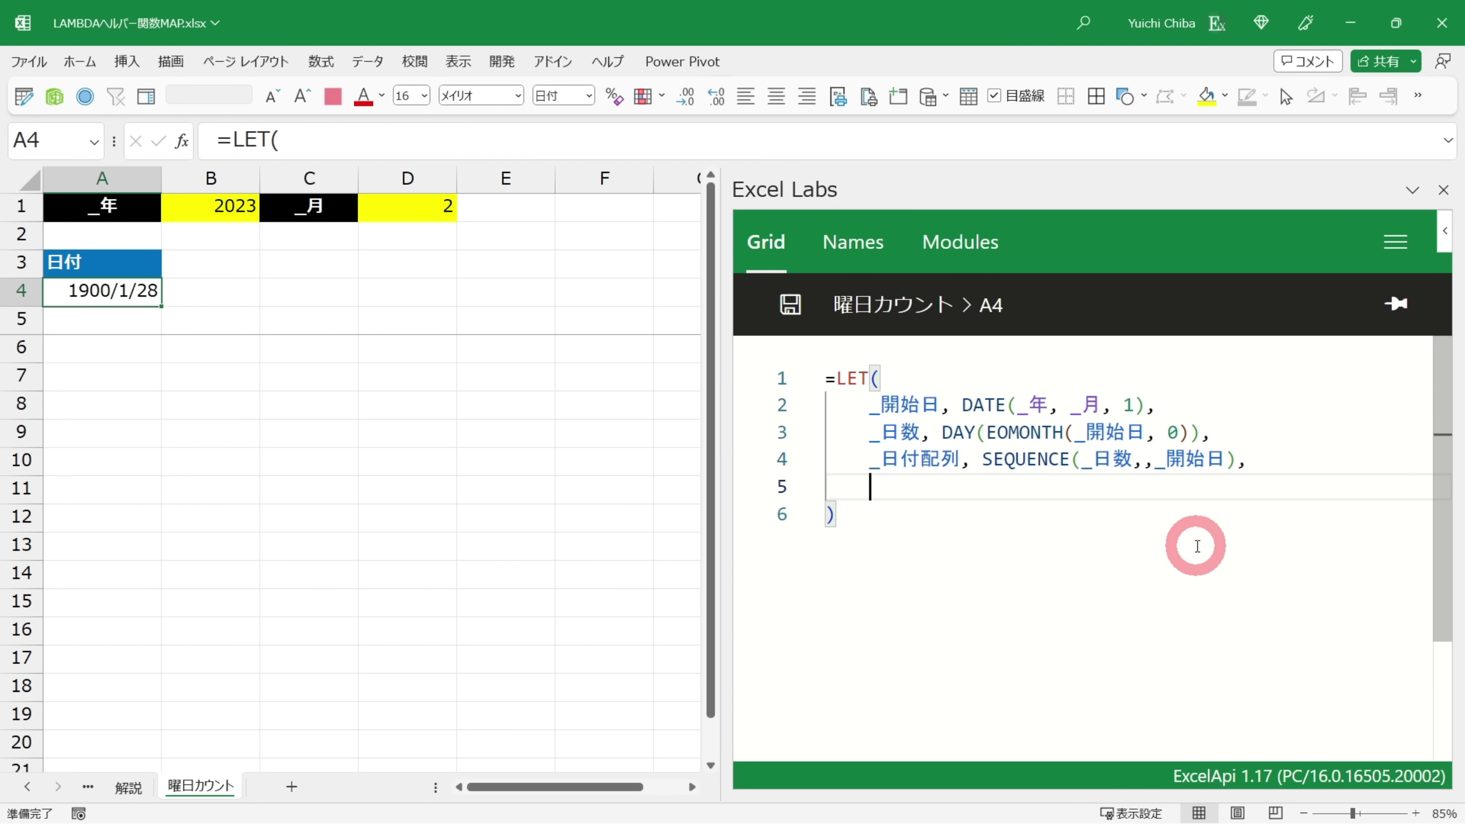
{"action": "key", "text": "Up"}
{"action": "key", "text": "shift+Right"}
{"action": "key", "text": "shift+Right"}
{"action": "key", "text": "shift+Right"}
{"action": "key", "text": "shift+Right"}
{"action": "key", "text": "shift+Right"}
{"action": "left_click", "coordinate": [1197, 546]}
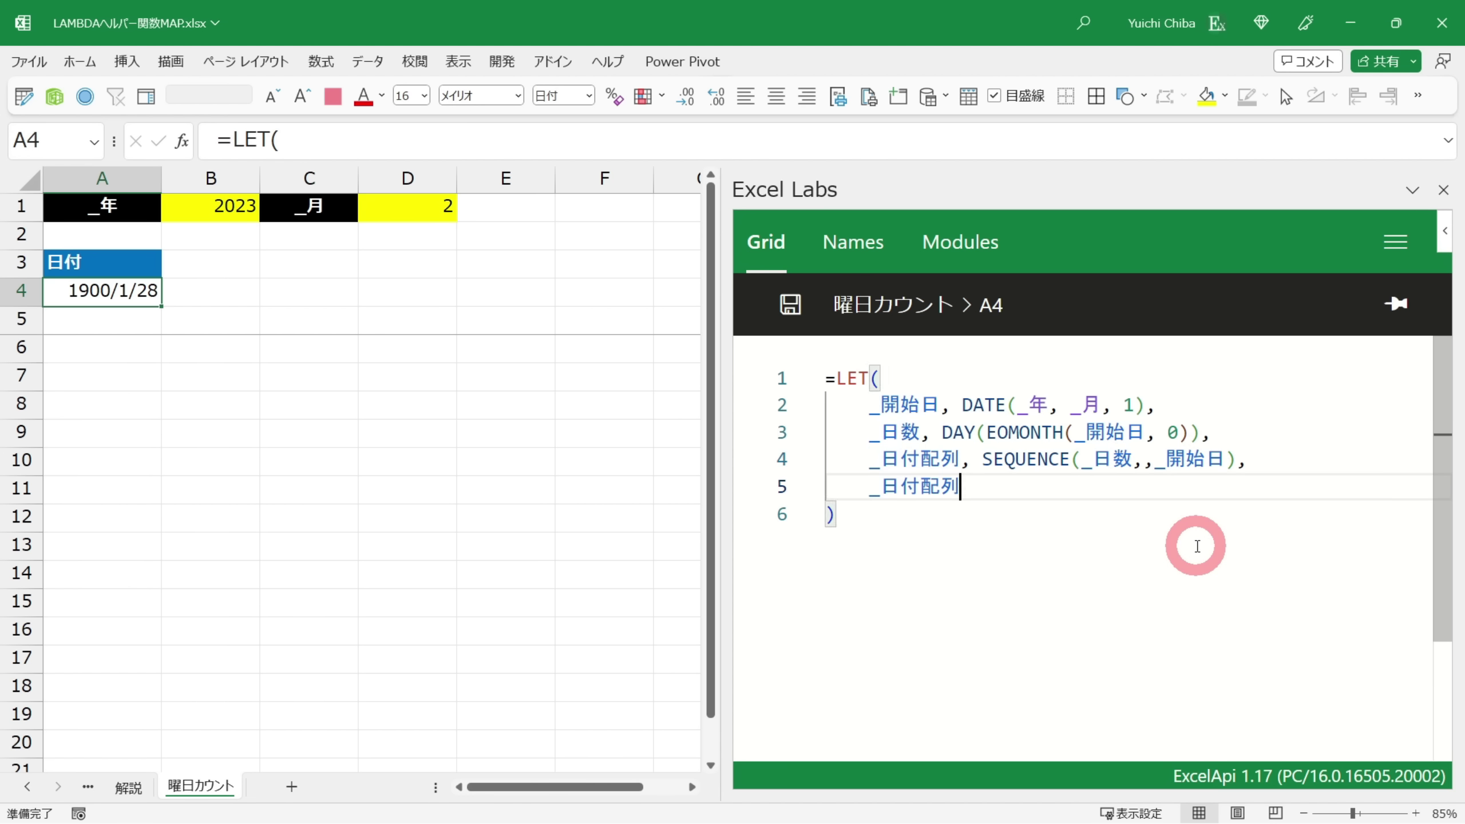
Apply the formula so February dates spill to A31, test month 3 in D1, then undo to 2
{"action": "key", "text": "ctrl+s"}
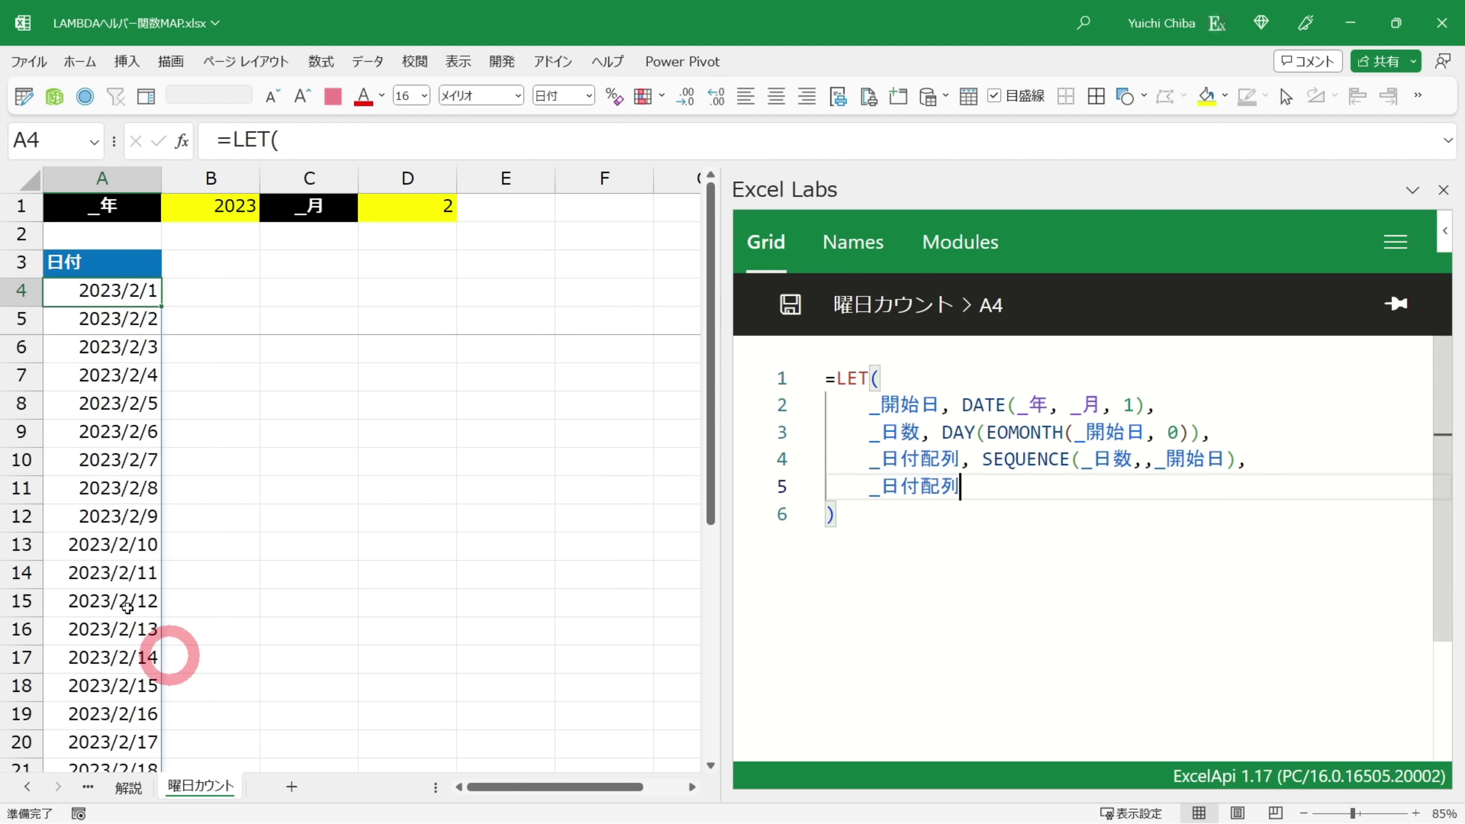
{"action": "key", "text": "ctrl+Down"}
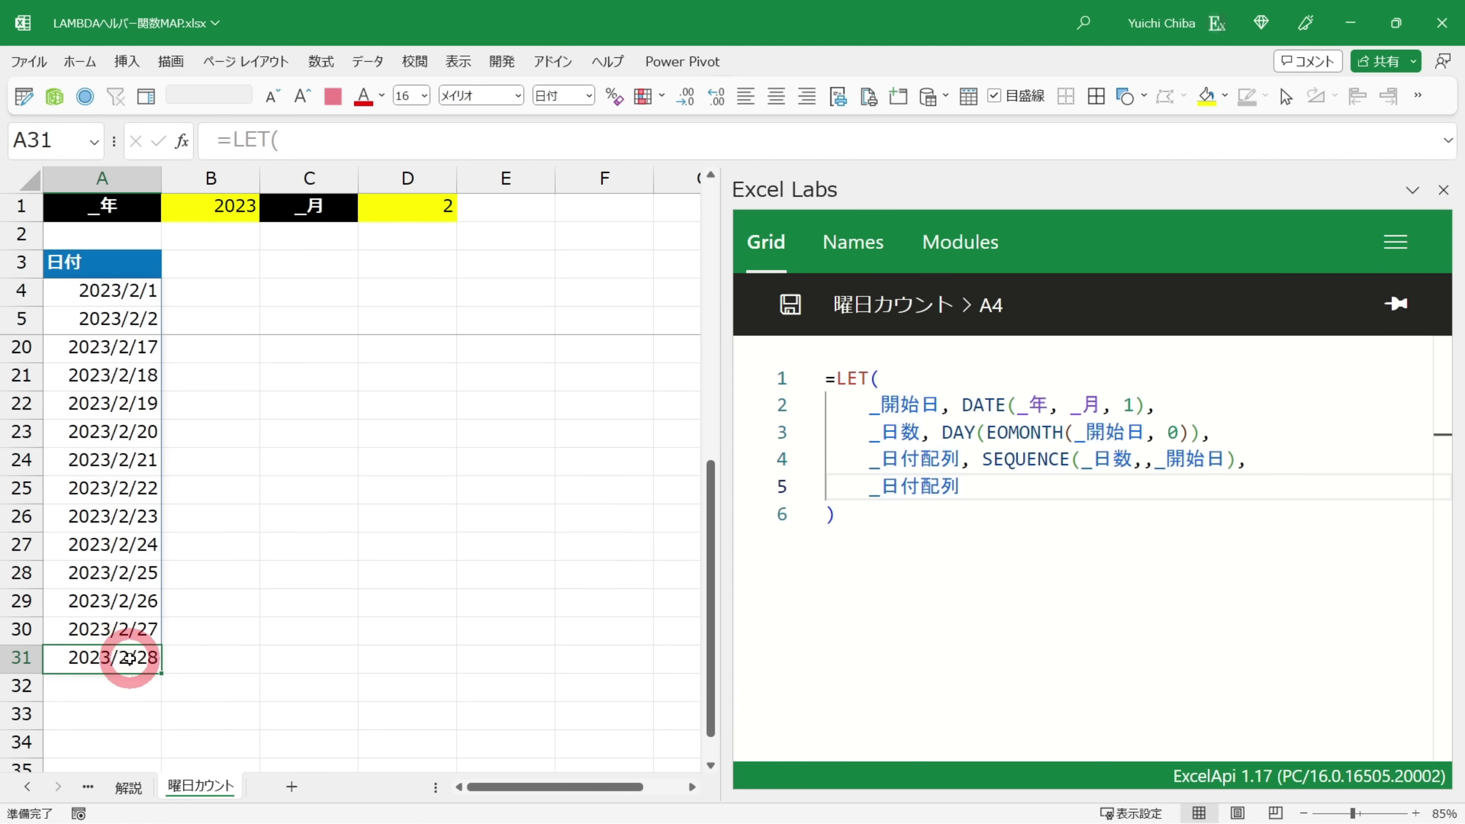
{"action": "left_click", "coordinate": [413, 215]}
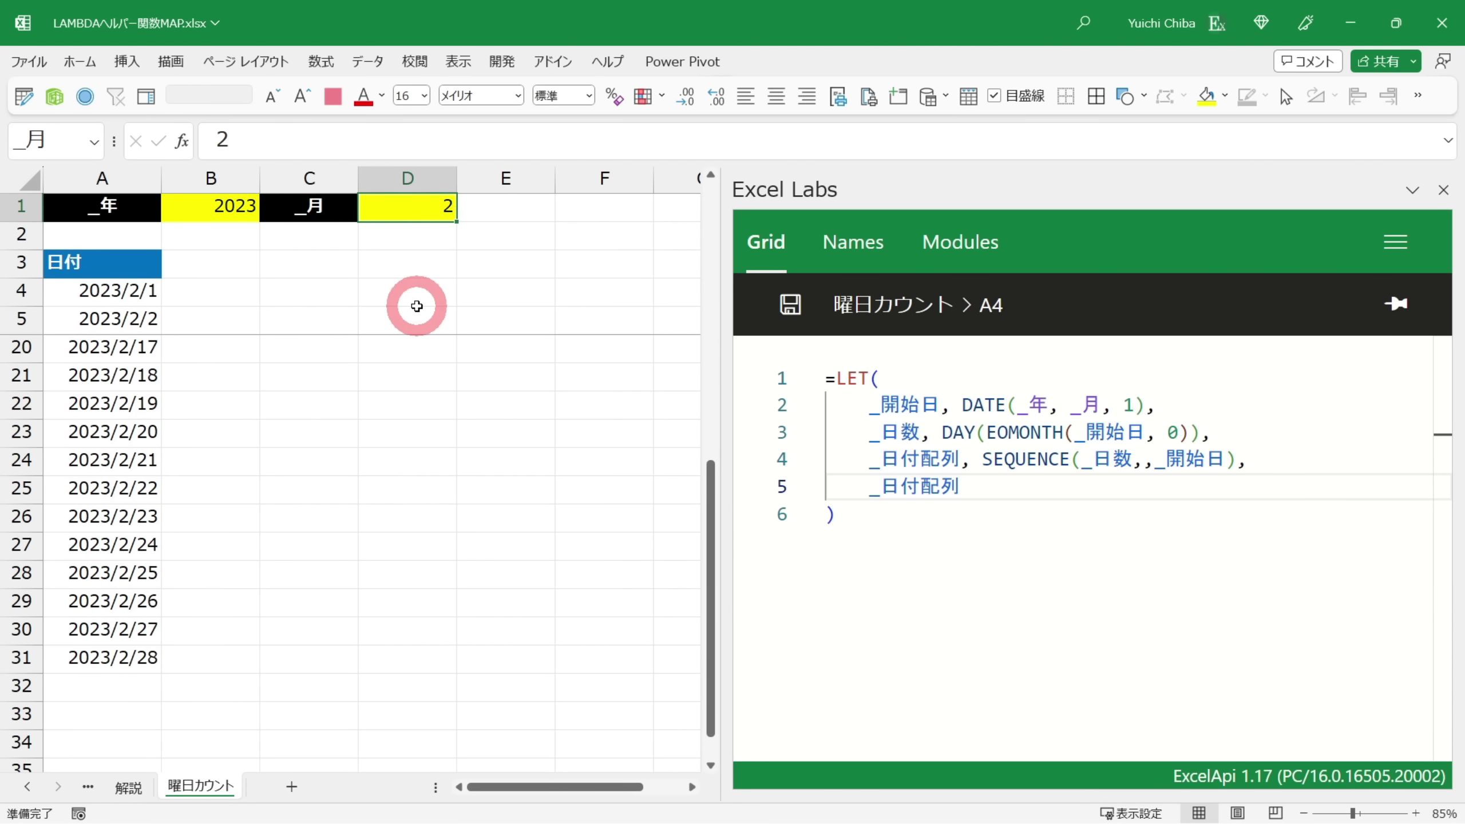
{"action": "type", "text": "3"}
{"action": "key", "text": "ctrl+Return"}
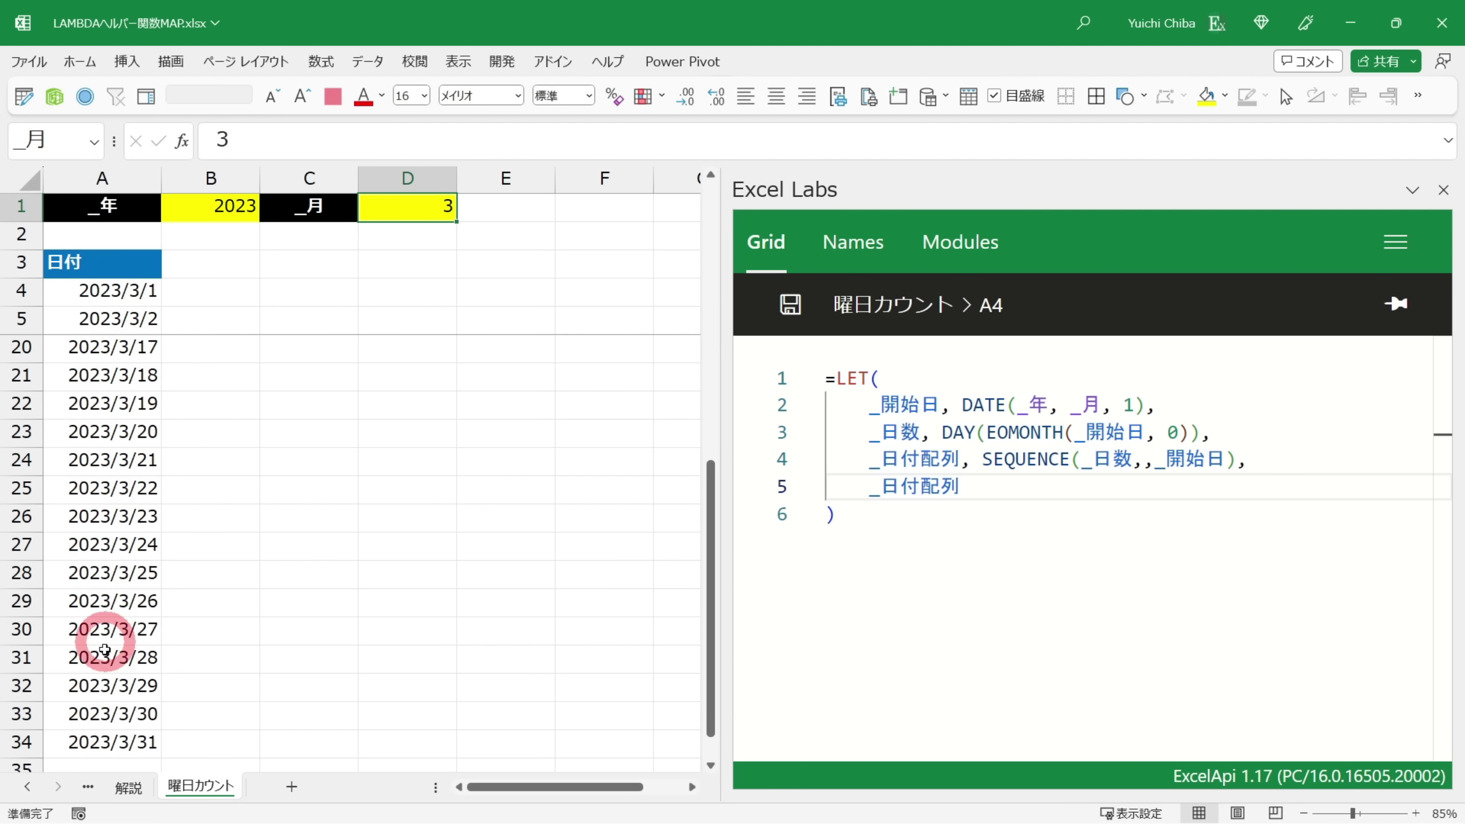
{"action": "scroll", "coordinate": [93, 663], "scroll_direction": "down", "scroll_amount": 1}
{"action": "key", "text": "ctrl+z"}
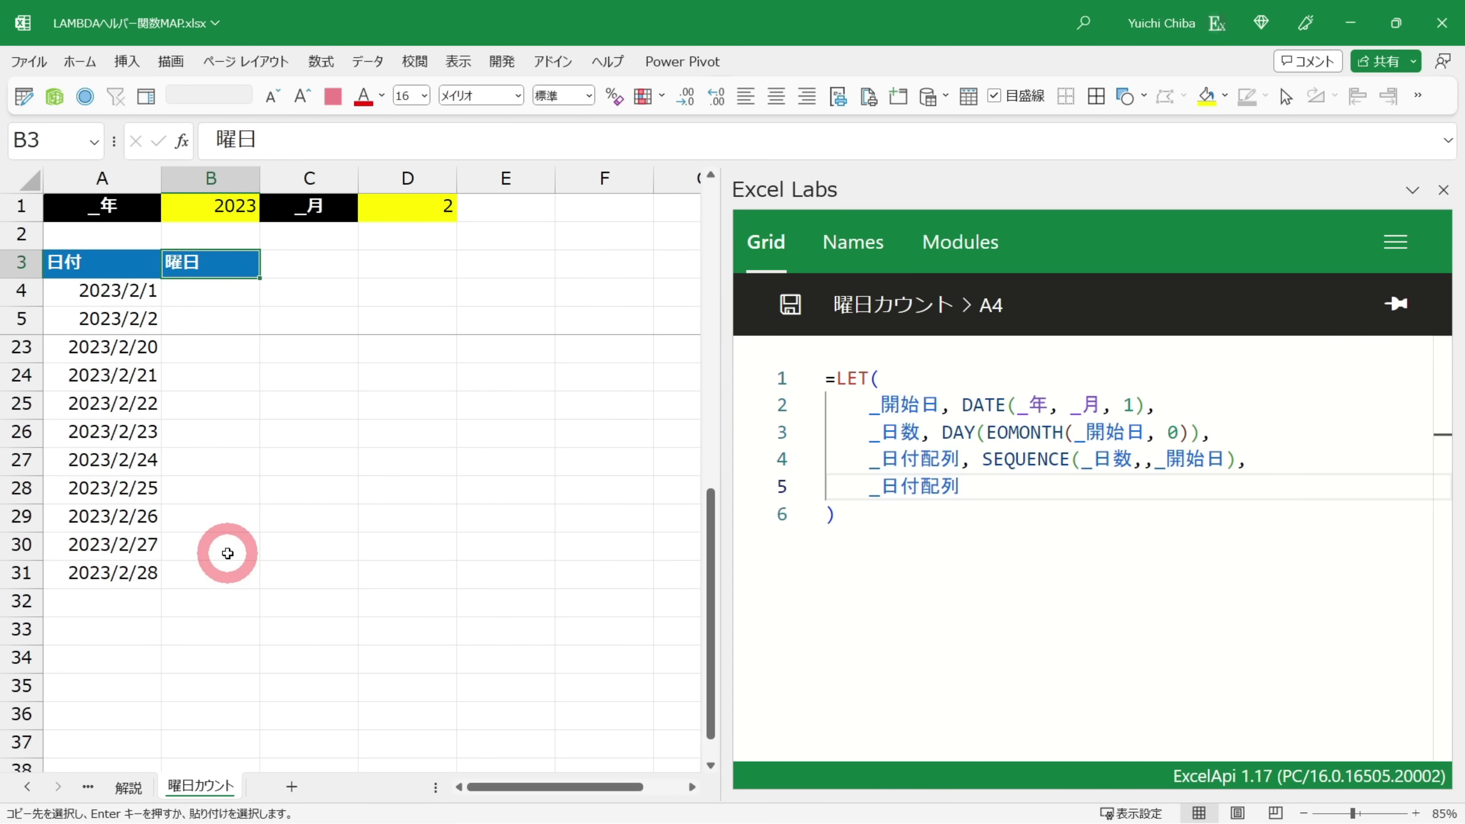
Enter =TEXT(A4#,"aaa") in B4 to show each date's short weekday name
{"action": "left_click", "coordinate": [187, 291]}
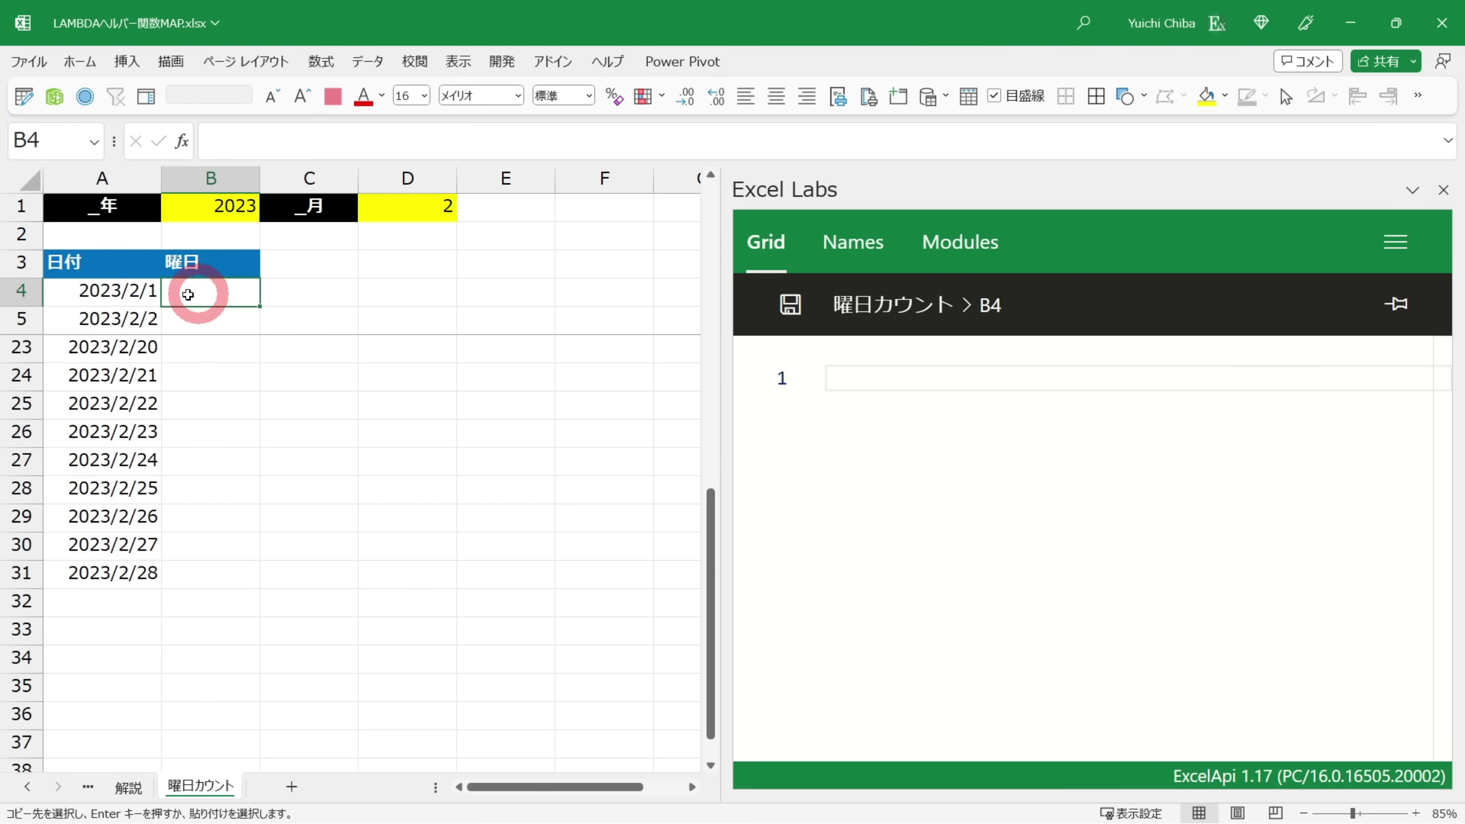
{"action": "left_click", "coordinate": [136, 292]}
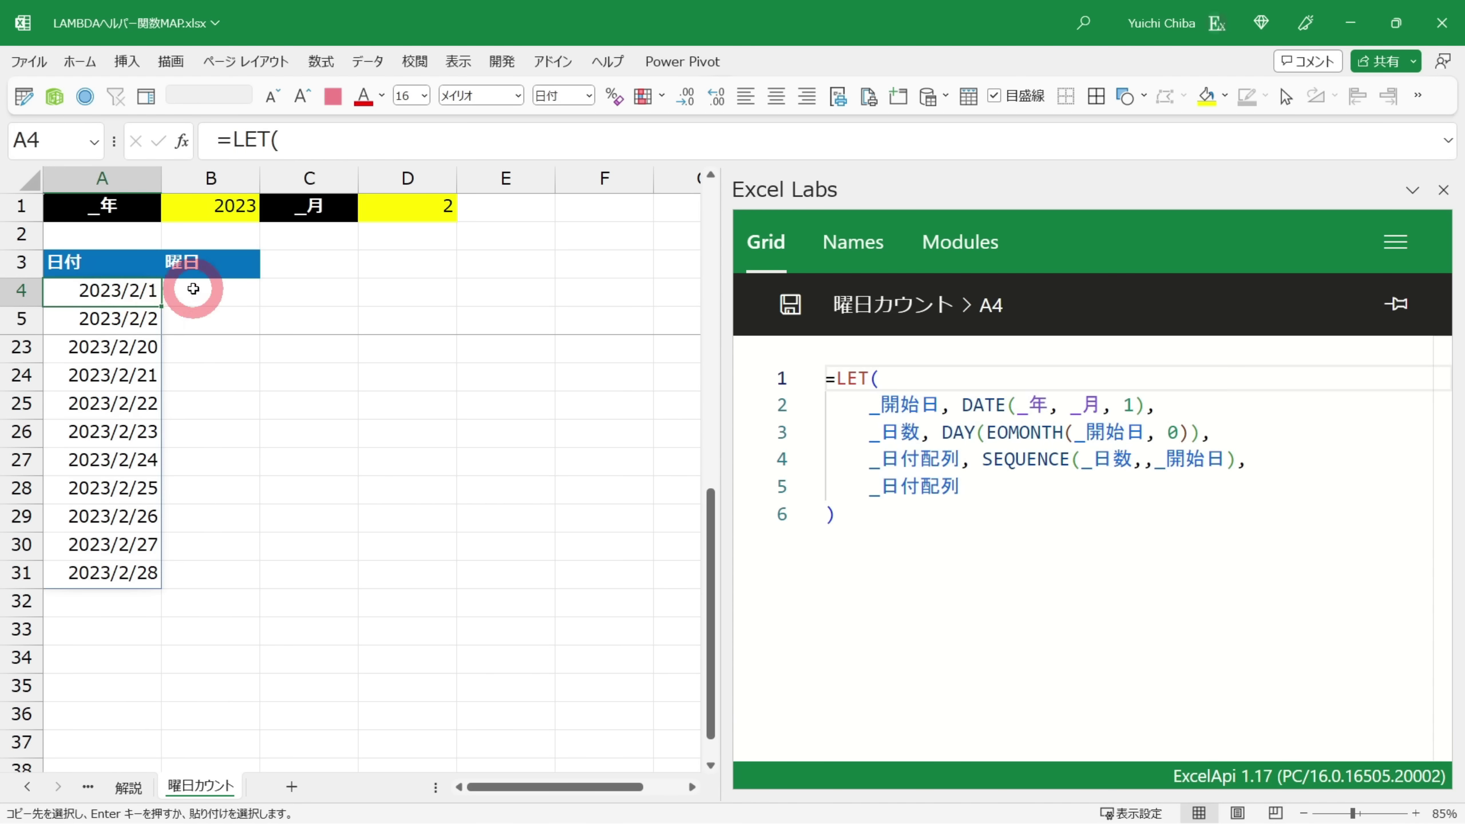
{"action": "left_click", "coordinate": [202, 288]}
{"action": "left_click", "coordinate": [908, 394]}
{"action": "type", "text": "=text"}
{"action": "key", "text": "Tab"}
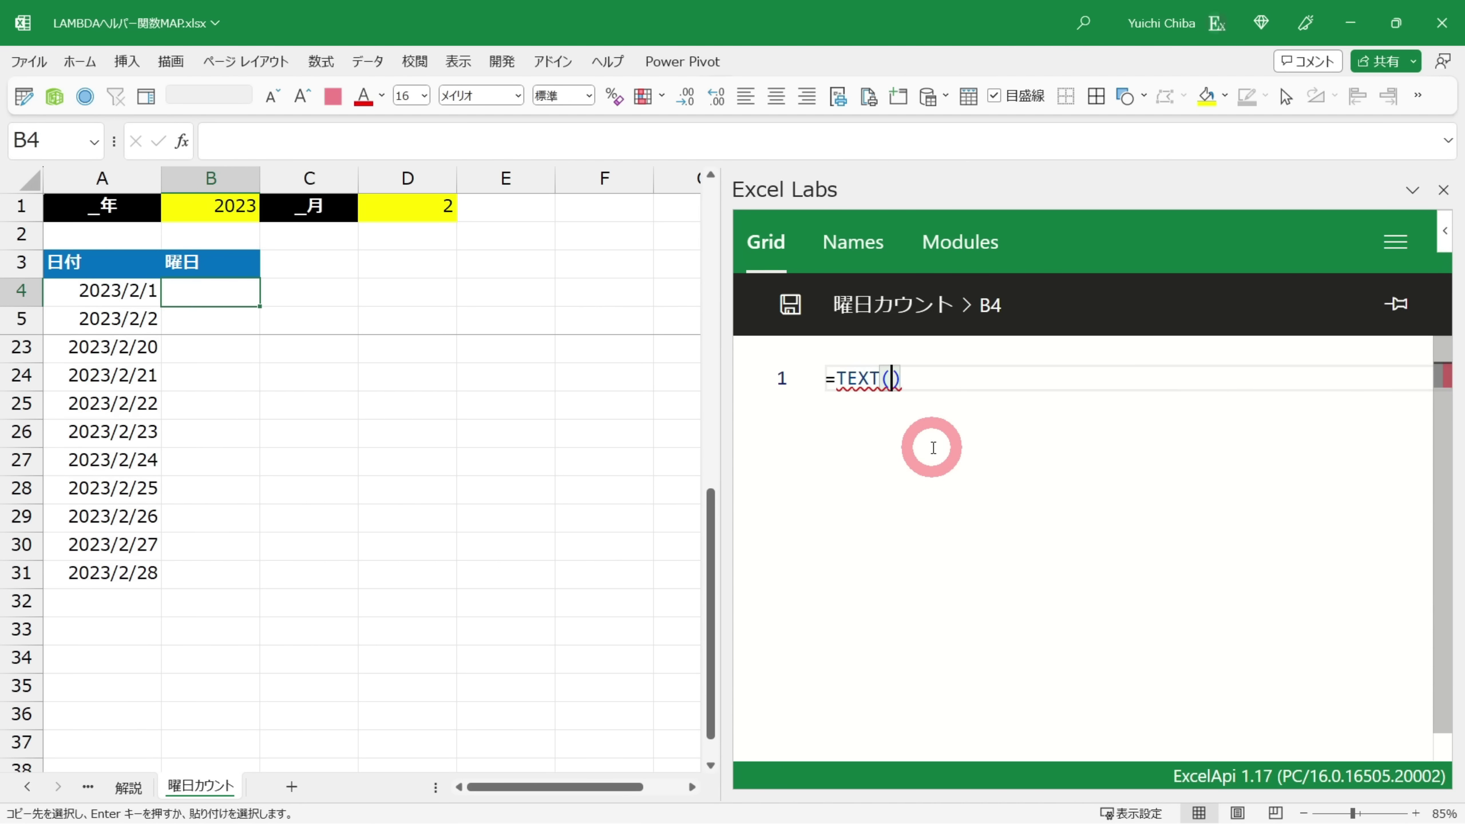
{"action": "type", "text": "A4#"}
{"action": "type", "text": ","}
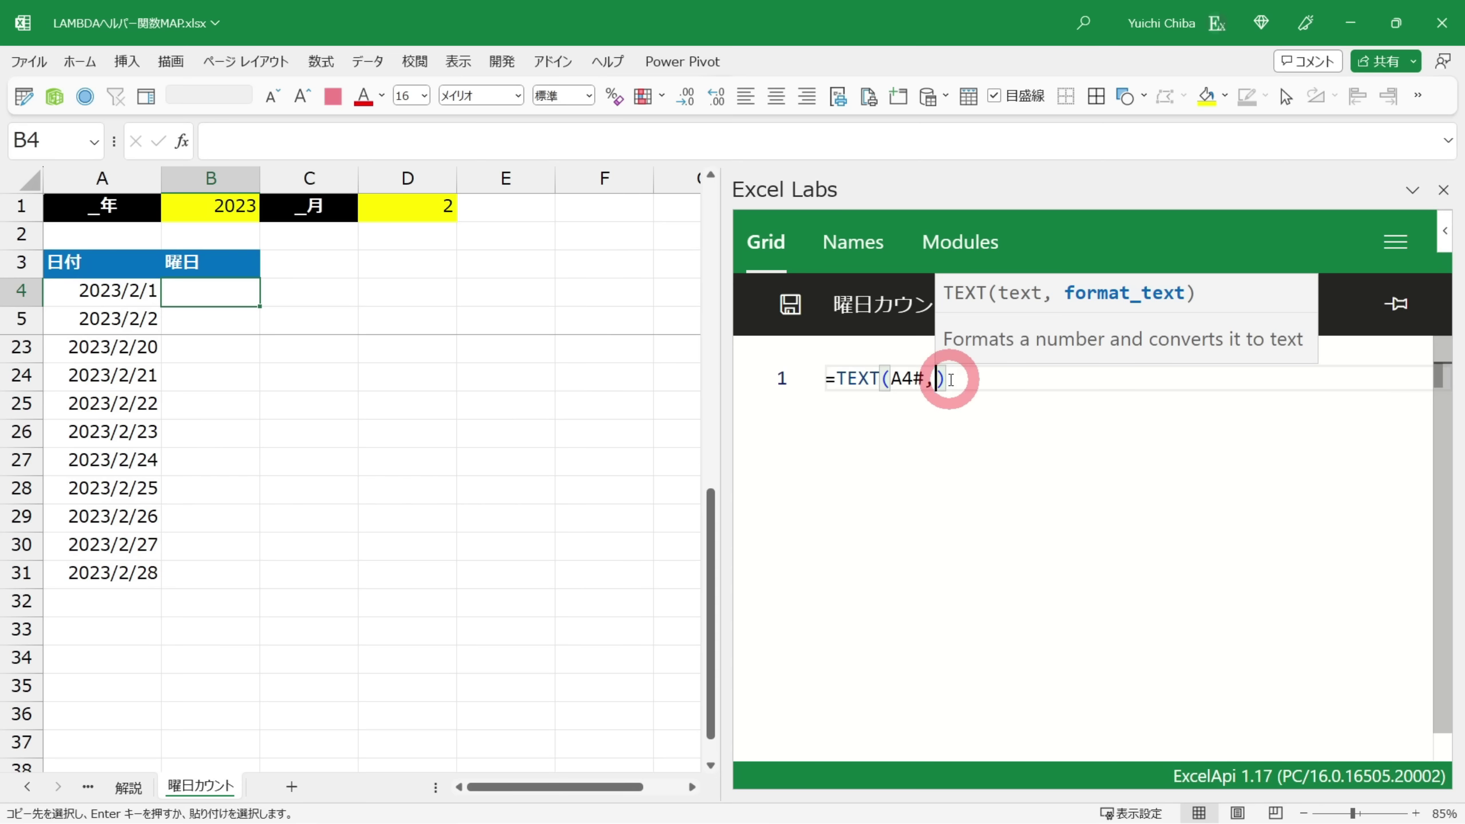
{"action": "type", "text": "\""}
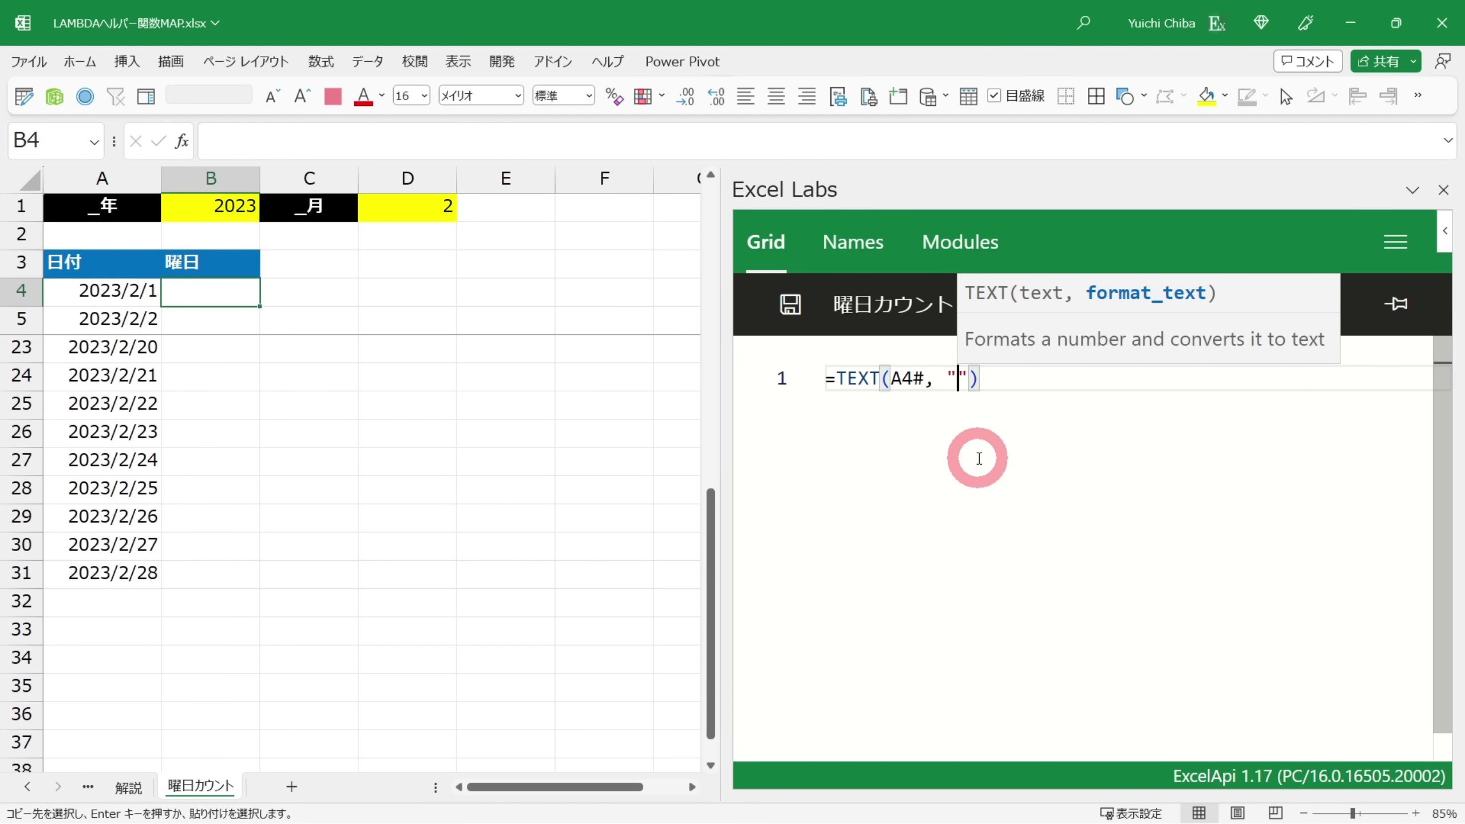
{"action": "type", "text": "aaa"}
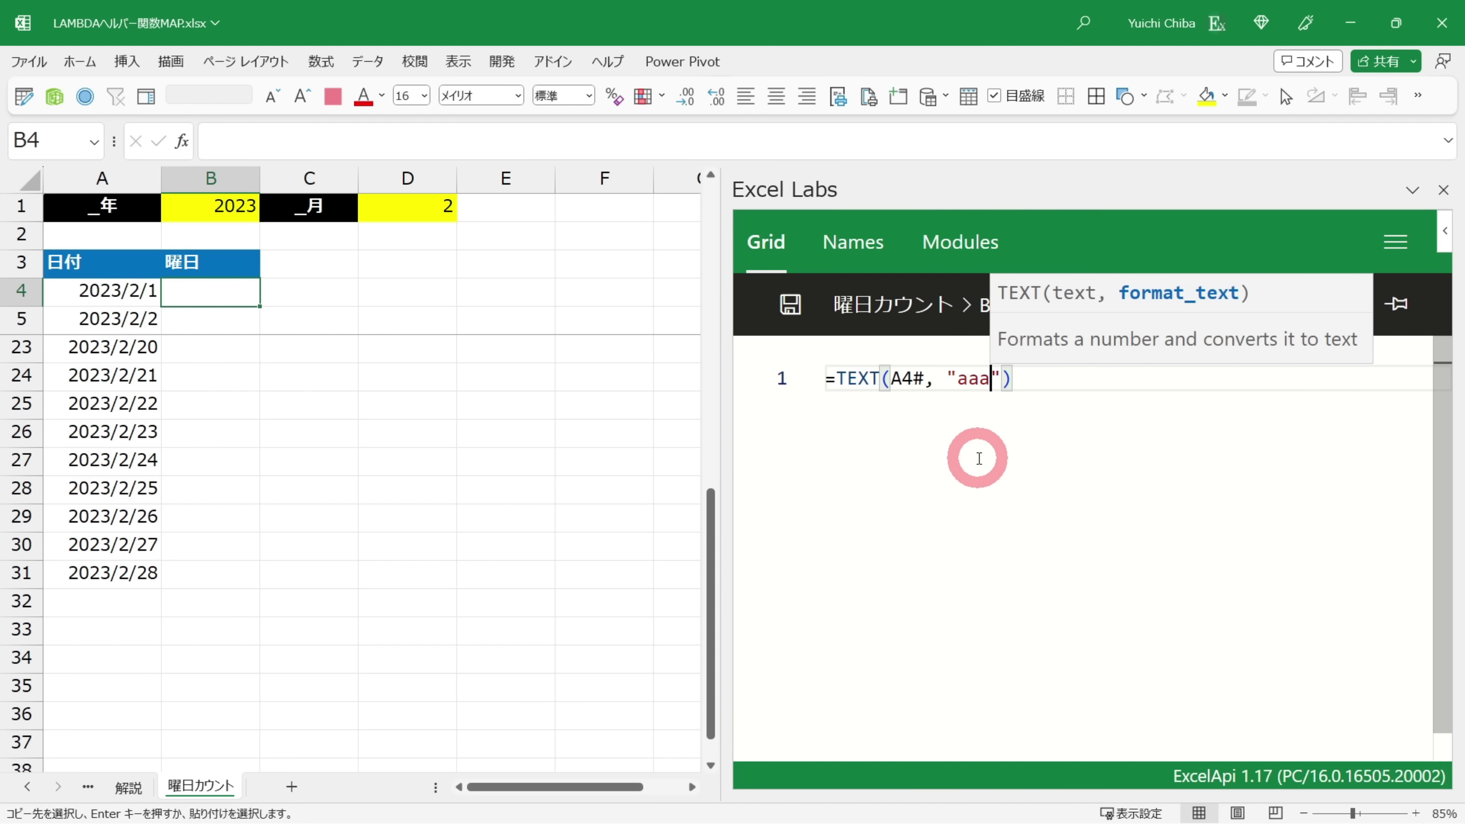
{"action": "key", "text": "End"}
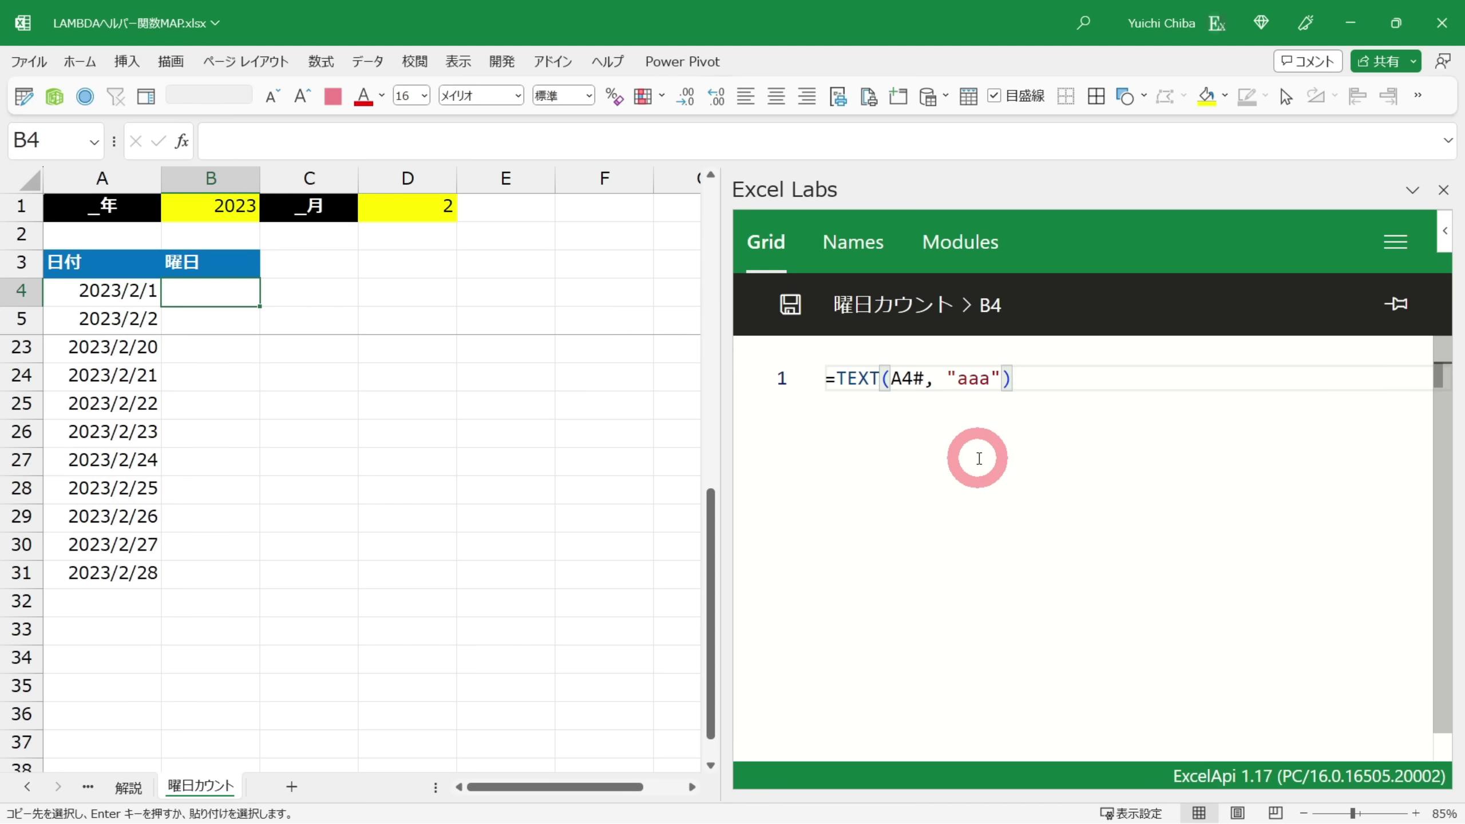
{"action": "key", "text": "ctrl+s"}
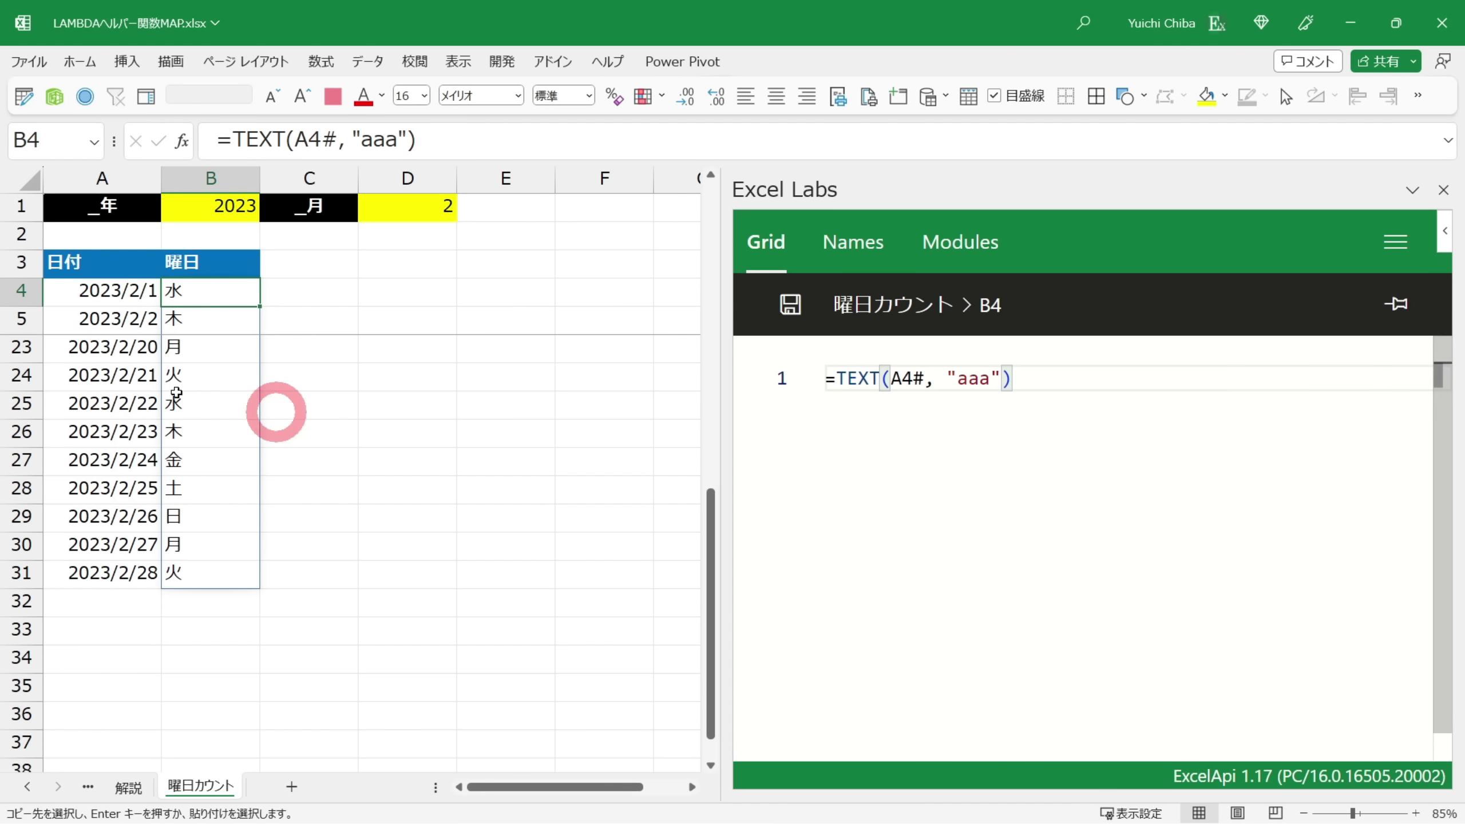
Try the full-name "aaaa" format, then revert B4 to "aaa"
{"action": "key", "text": "Left"}
{"action": "key", "text": "Left"}
{"action": "type", "text": "a"}
{"action": "key", "text": "ctrl+s"}
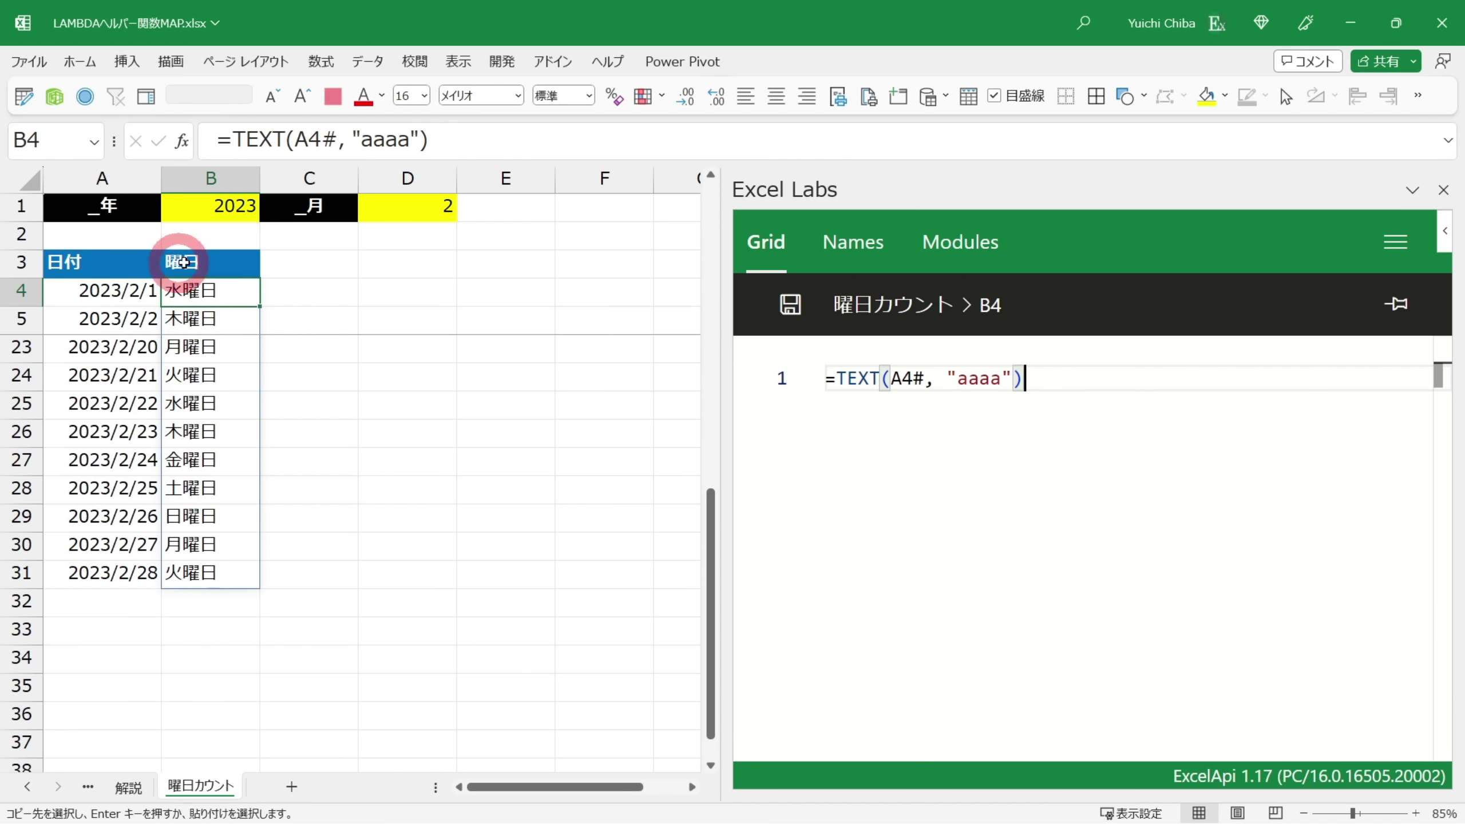
{"action": "left_click", "coordinate": [995, 375]}
{"action": "key", "text": "Delete"}
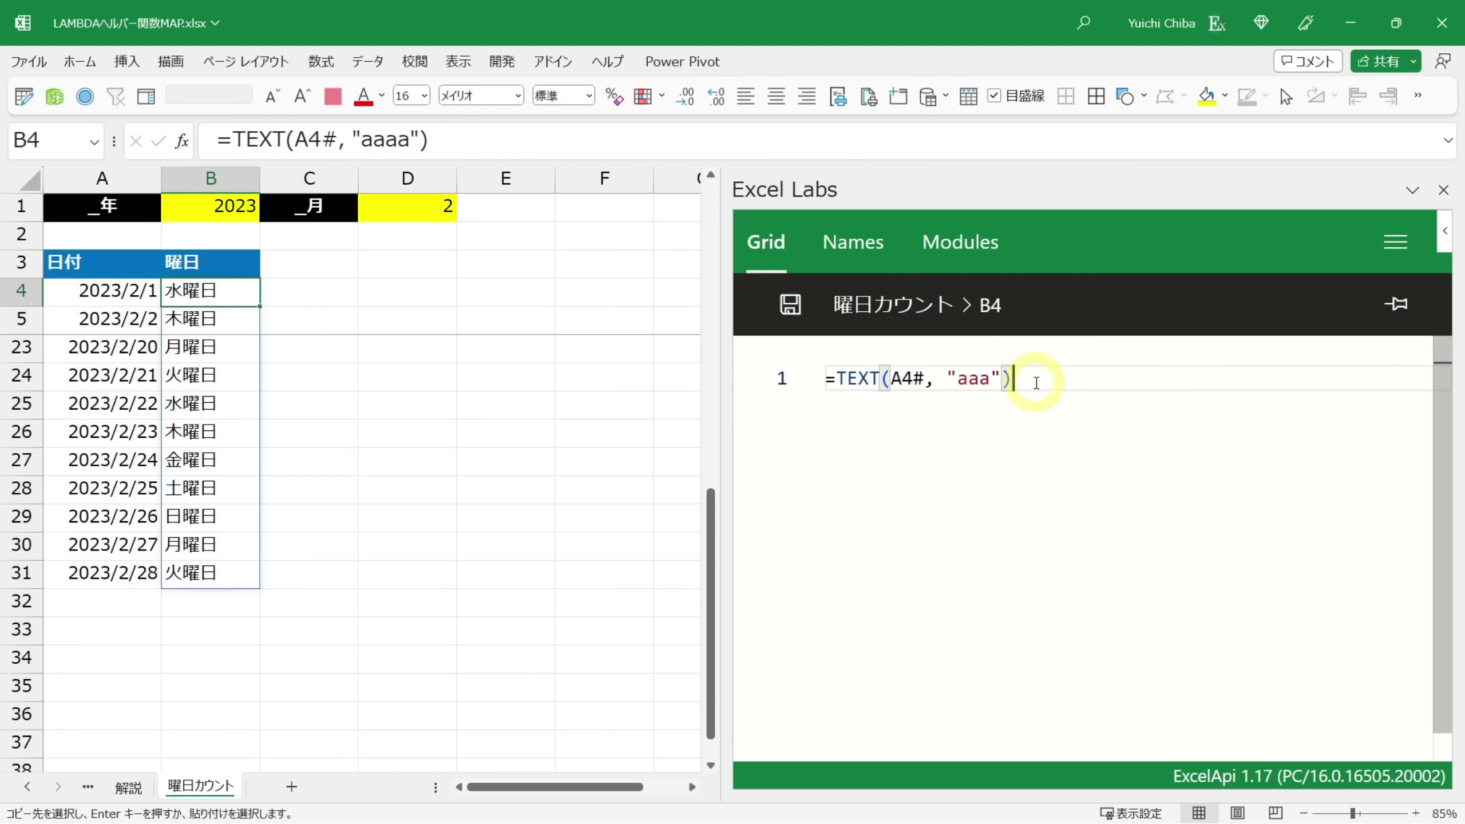
{"action": "left_click", "coordinate": [1036, 468]}
{"action": "key", "text": "ctrl+s"}
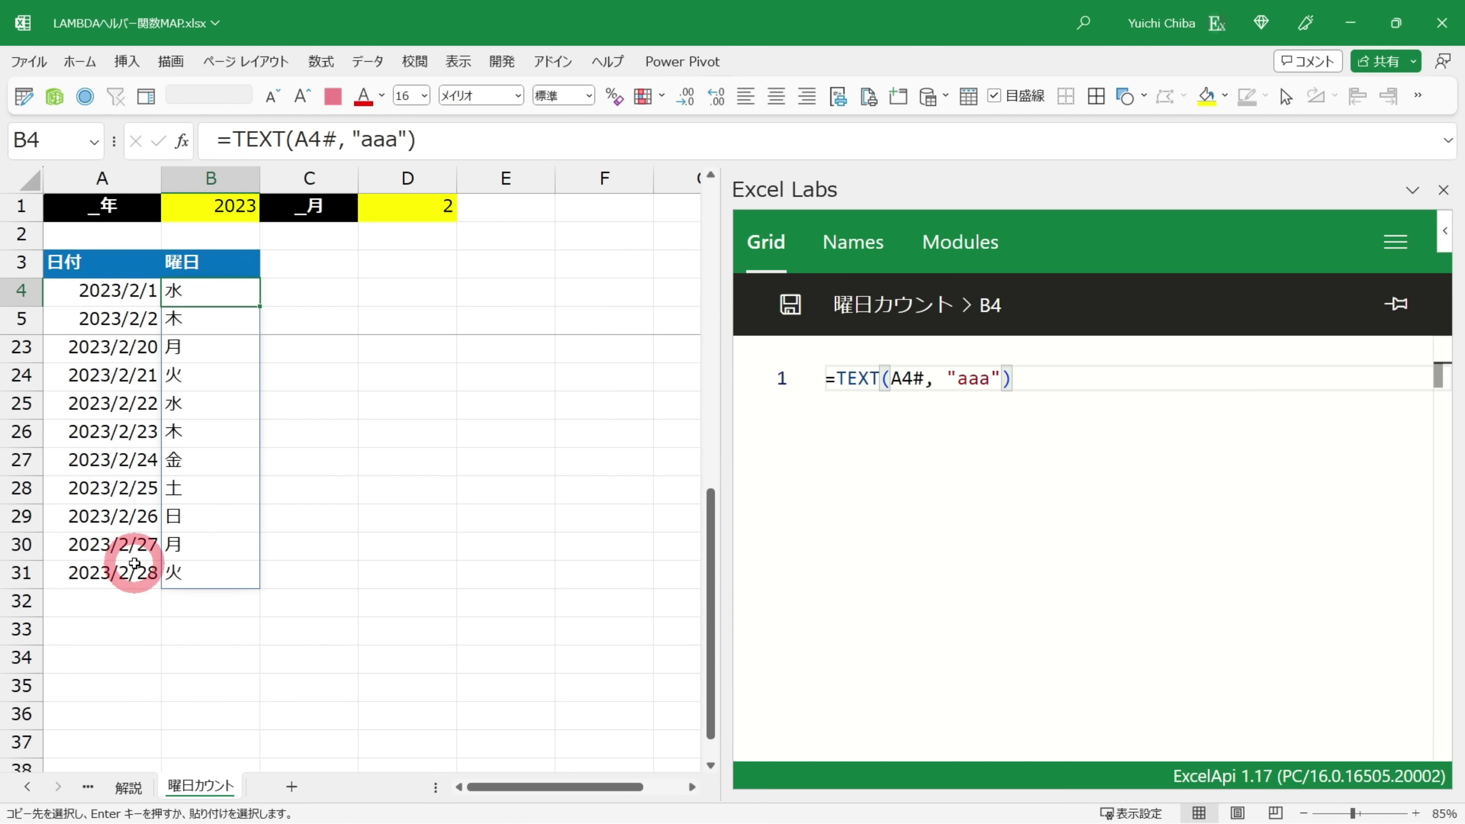
Switch D1 to month 3 and back to 2, then paste the 曜日NO heading into C3
{"action": "left_click", "coordinate": [403, 213]}
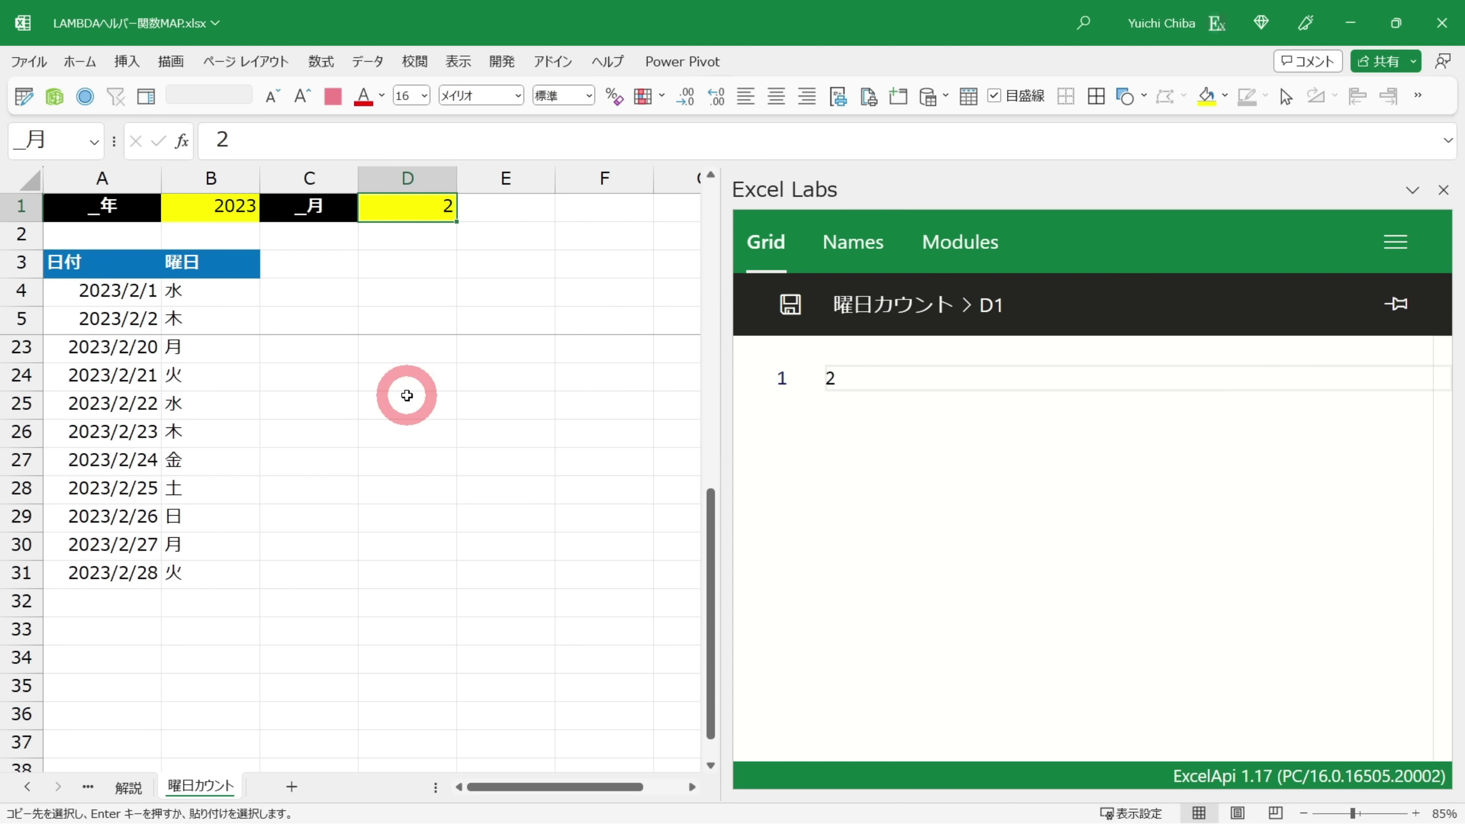
{"action": "type", "text": "3"}
{"action": "key", "text": "ctrl+Return"}
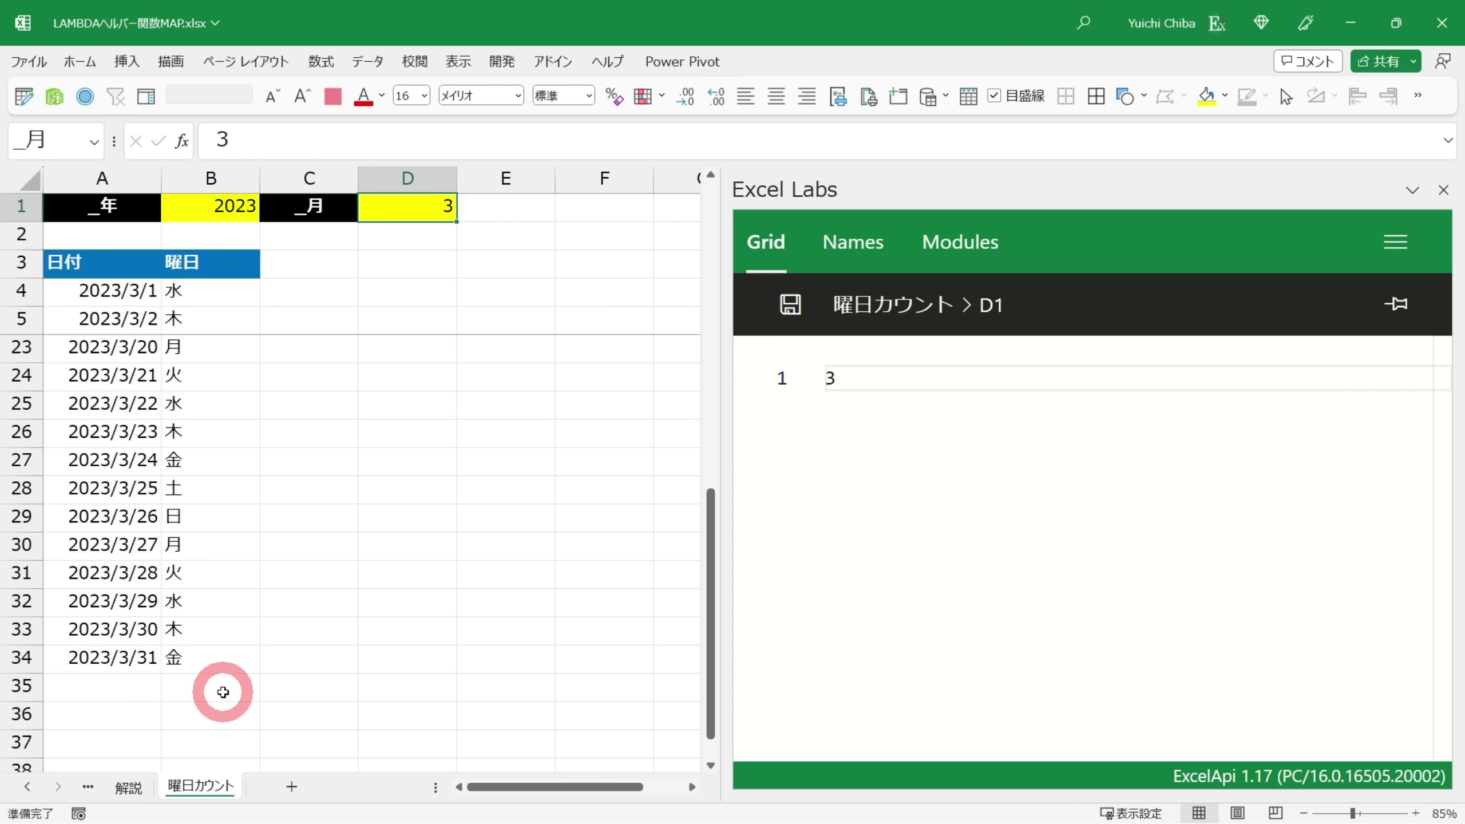
{"action": "type", "text": "2"}
{"action": "key", "text": "ctrl+Return"}
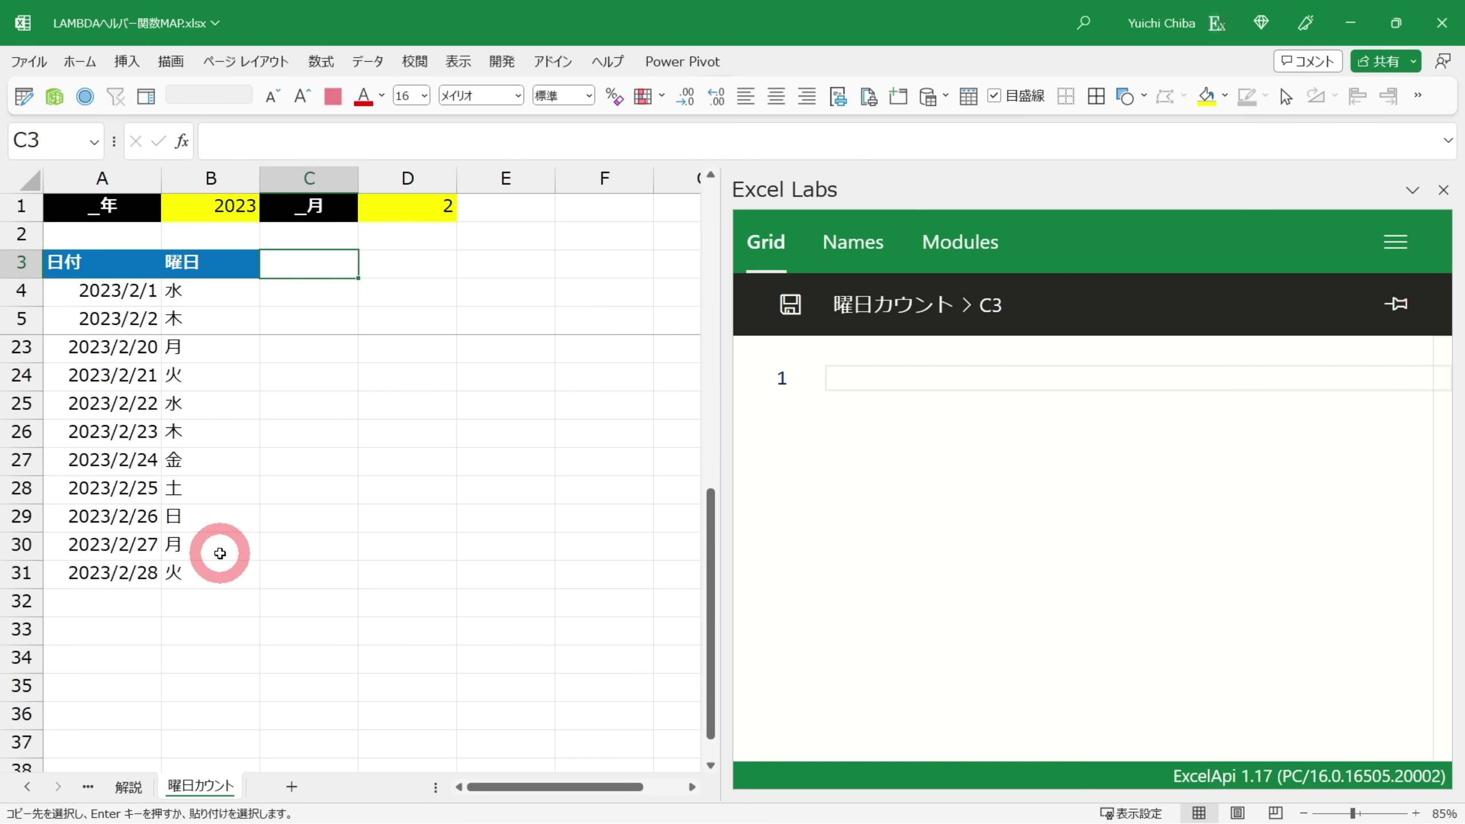
{"action": "key", "text": "Return"}
{"action": "scroll", "coordinate": [260, 461], "scroll_direction": "up", "scroll_amount": 1}
{"action": "left_click", "coordinate": [304, 300]}
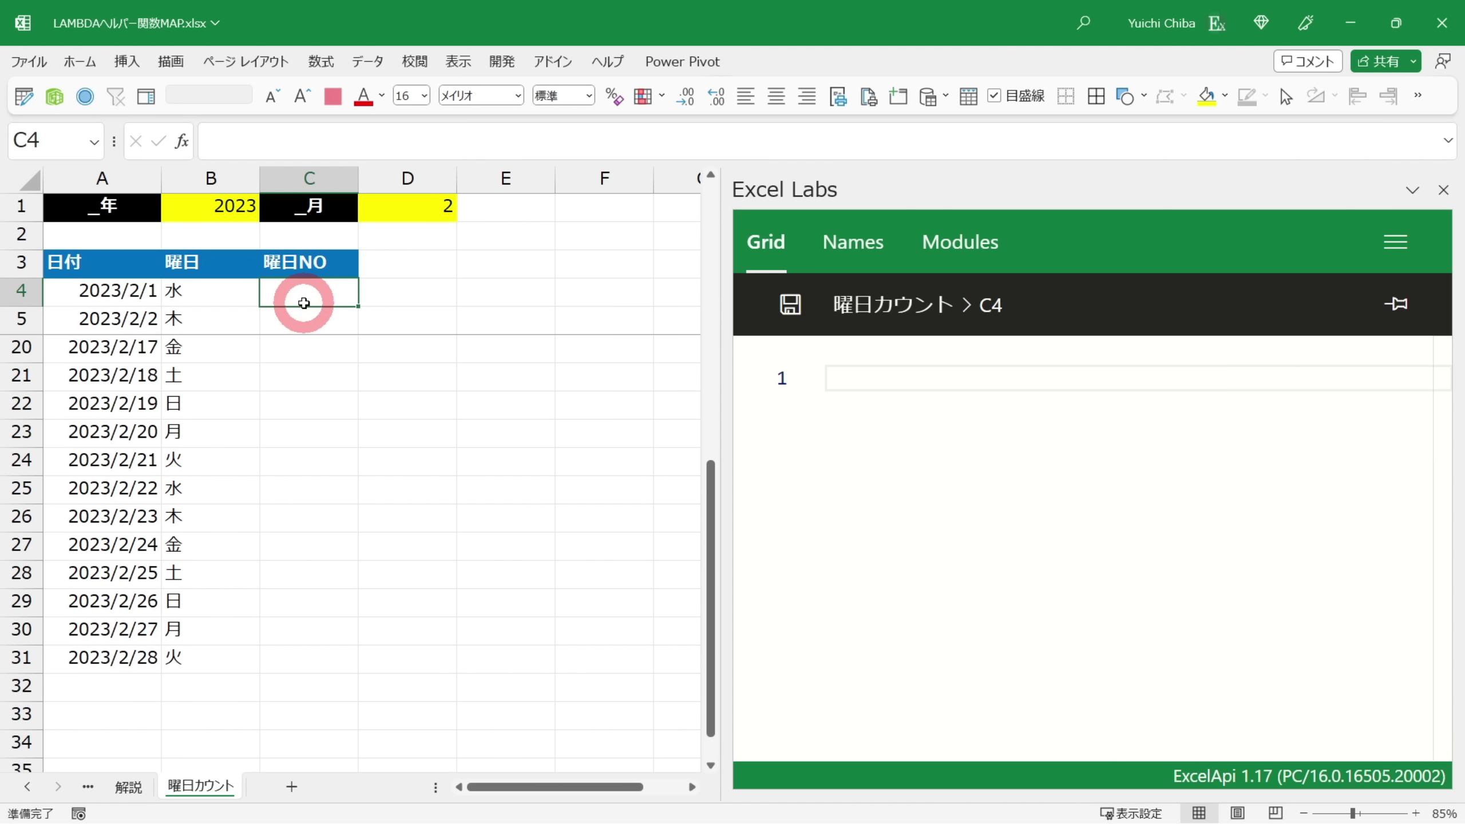
Inspect the weekday formula in B4 and its spilled result in B24
{"action": "left_click", "coordinate": [205, 292]}
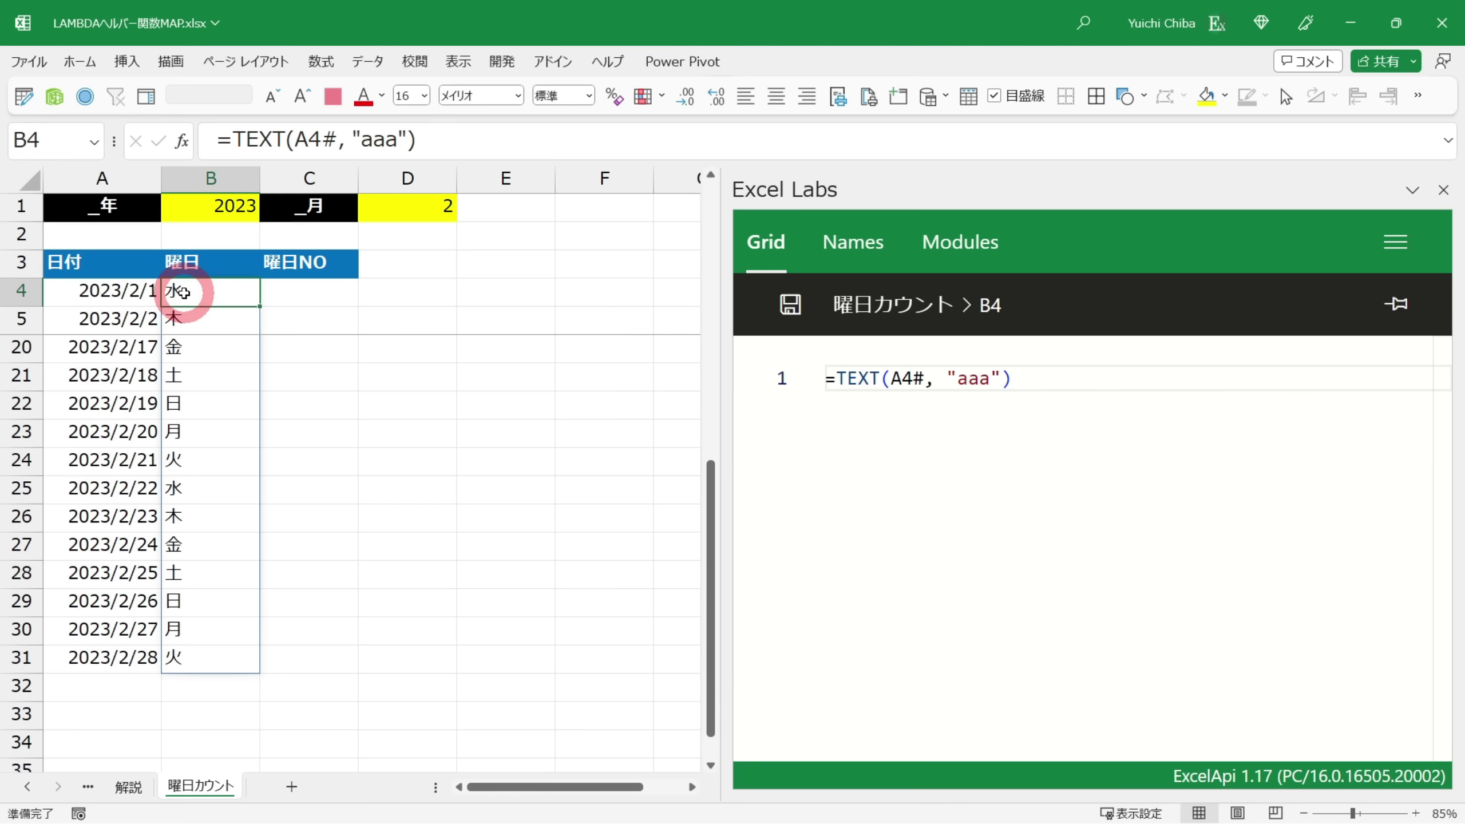
{"action": "left_click", "coordinate": [198, 464]}
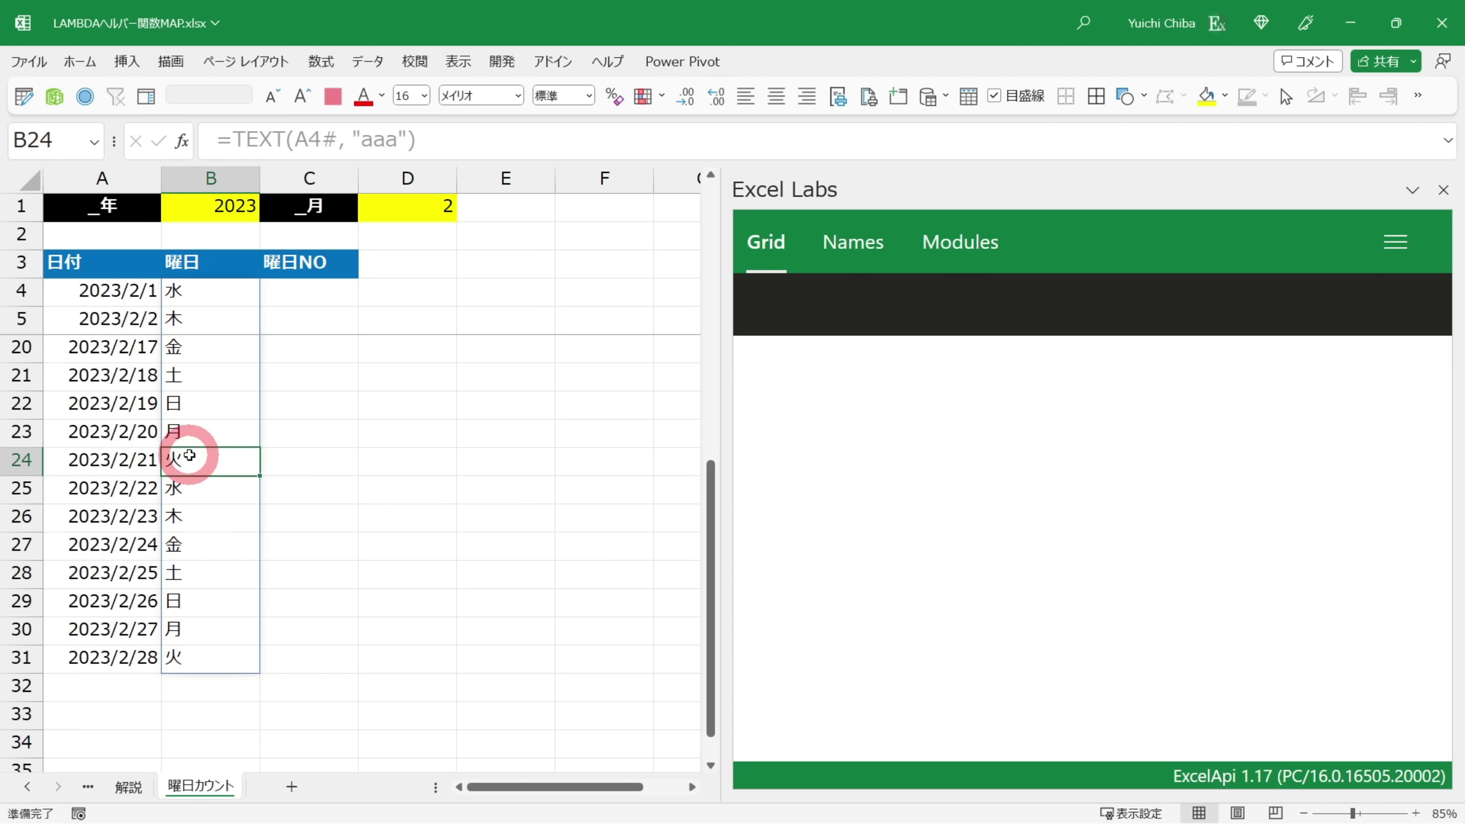
{"action": "left_click", "coordinate": [285, 464]}
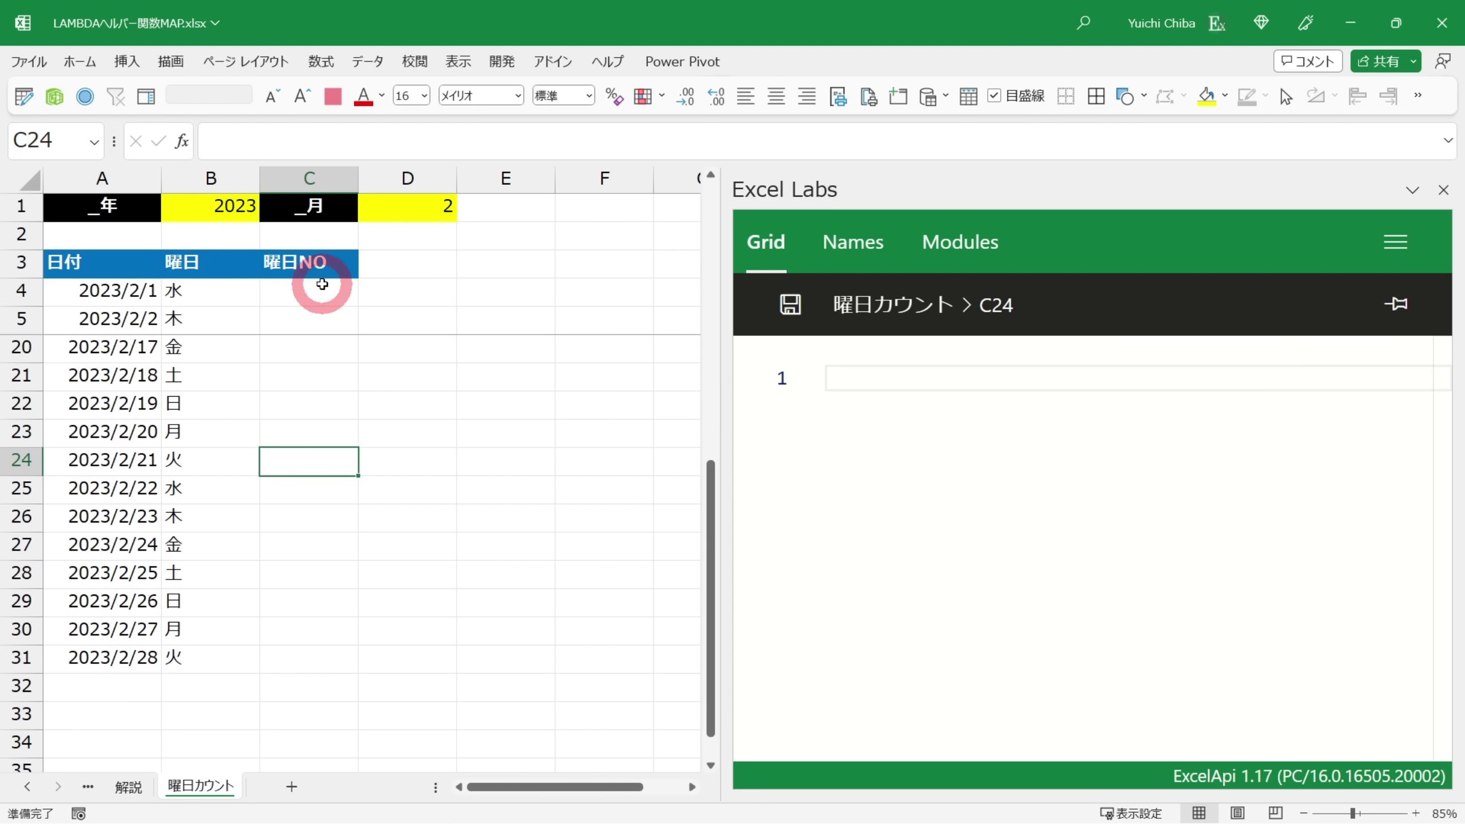
{"action": "left_click", "coordinate": [199, 291]}
{"action": "scroll", "coordinate": [196, 306], "scroll_direction": "up", "scroll_amount": 5}
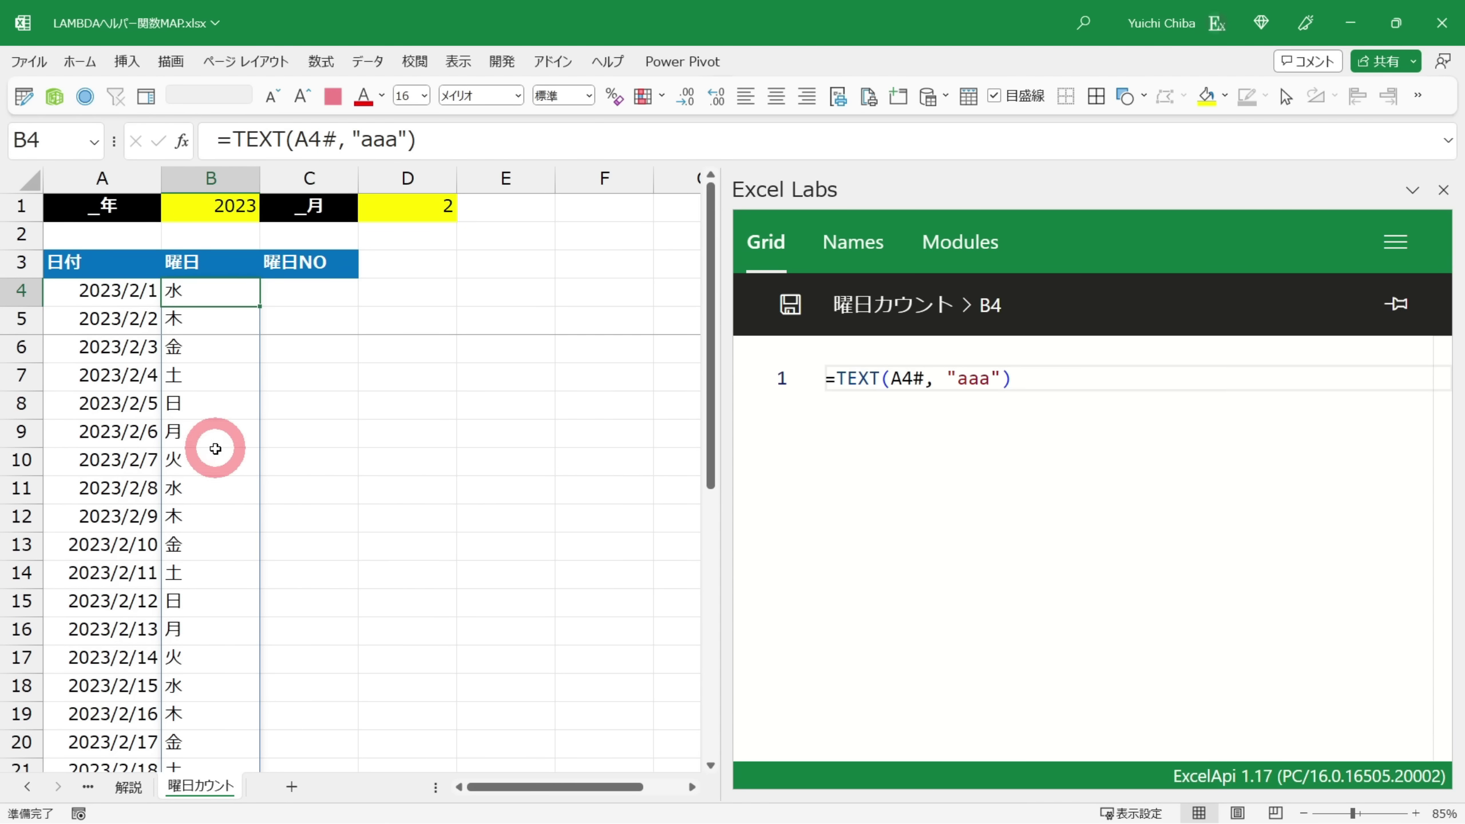
Highlight sample ranges B4:B10, C11:C15, C4:C19 and C4:C8, ending on C11
{"action": "left_click", "coordinate": [215, 448], "text": "shift"}
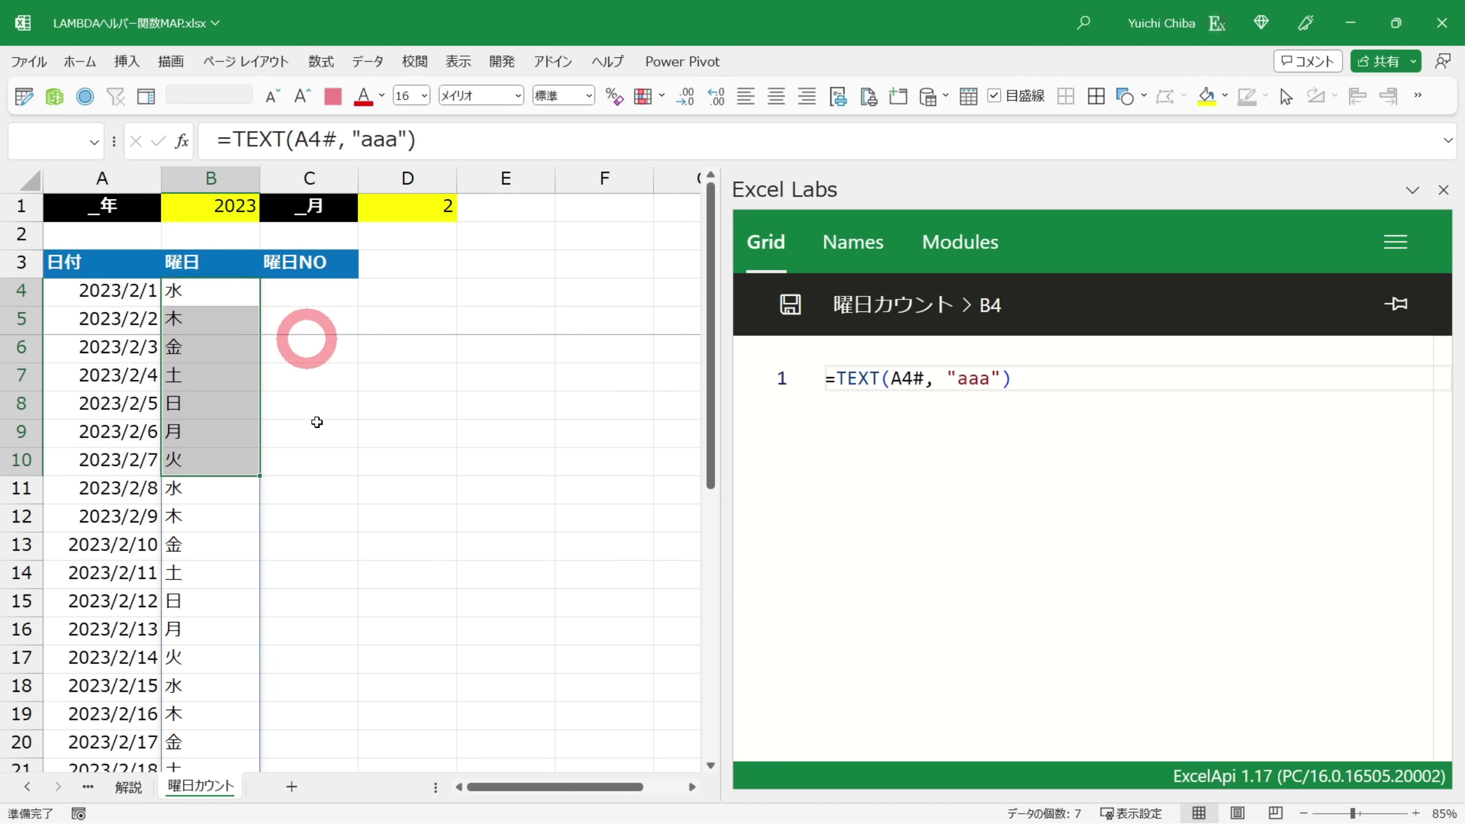
{"action": "left_click", "coordinate": [222, 497]}
{"action": "mouse_move", "coordinate": [273, 489]}
{"action": "left_mouse_down"}
{"action": "mouse_move", "coordinate": [271, 563]}
{"action": "mouse_move", "coordinate": [305, 603]}
{"action": "left_mouse_up"}
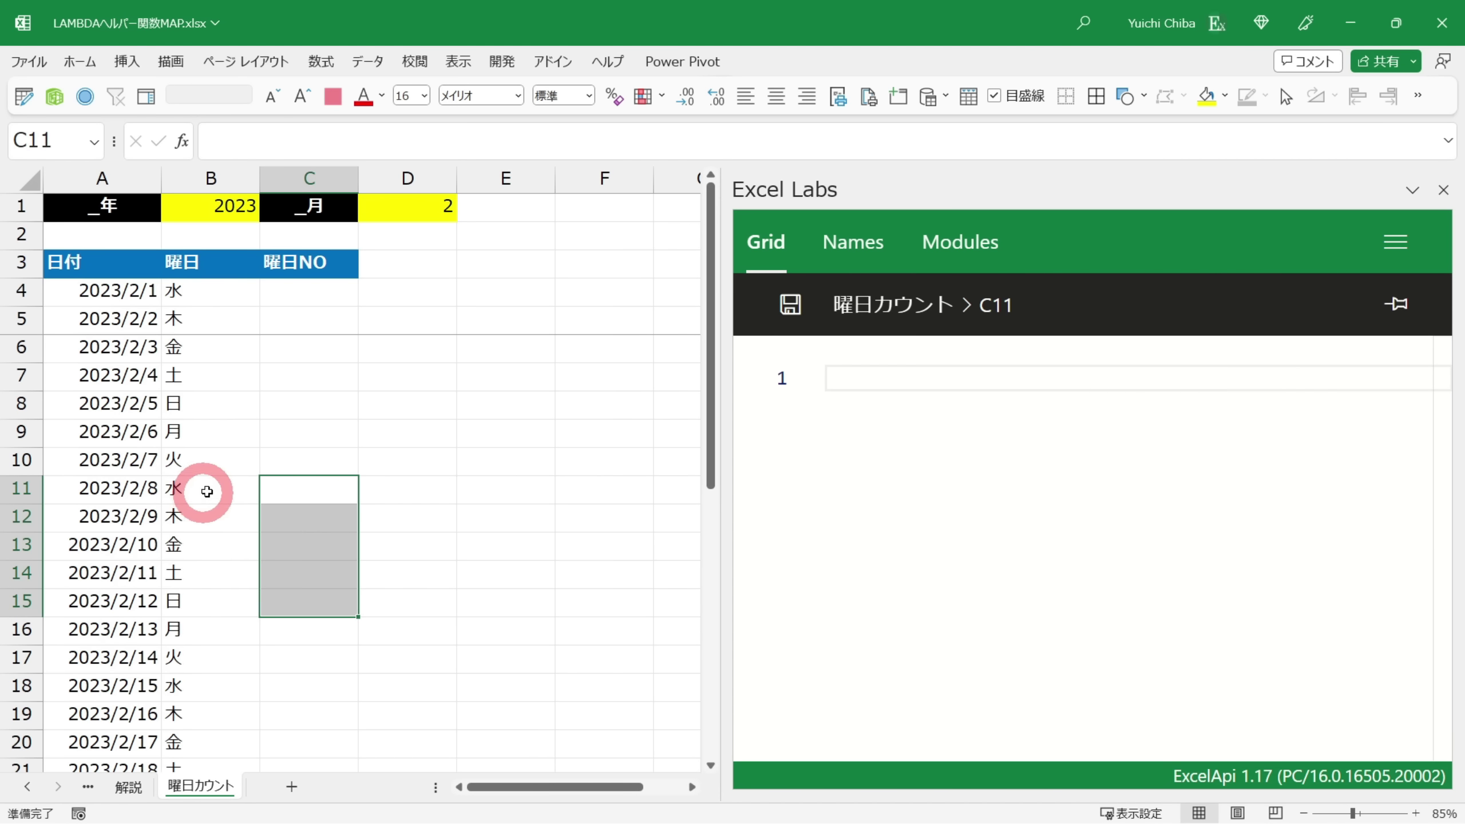
{"action": "left_click_drag", "start_coordinate": [300, 294], "coordinate": [297, 740]}
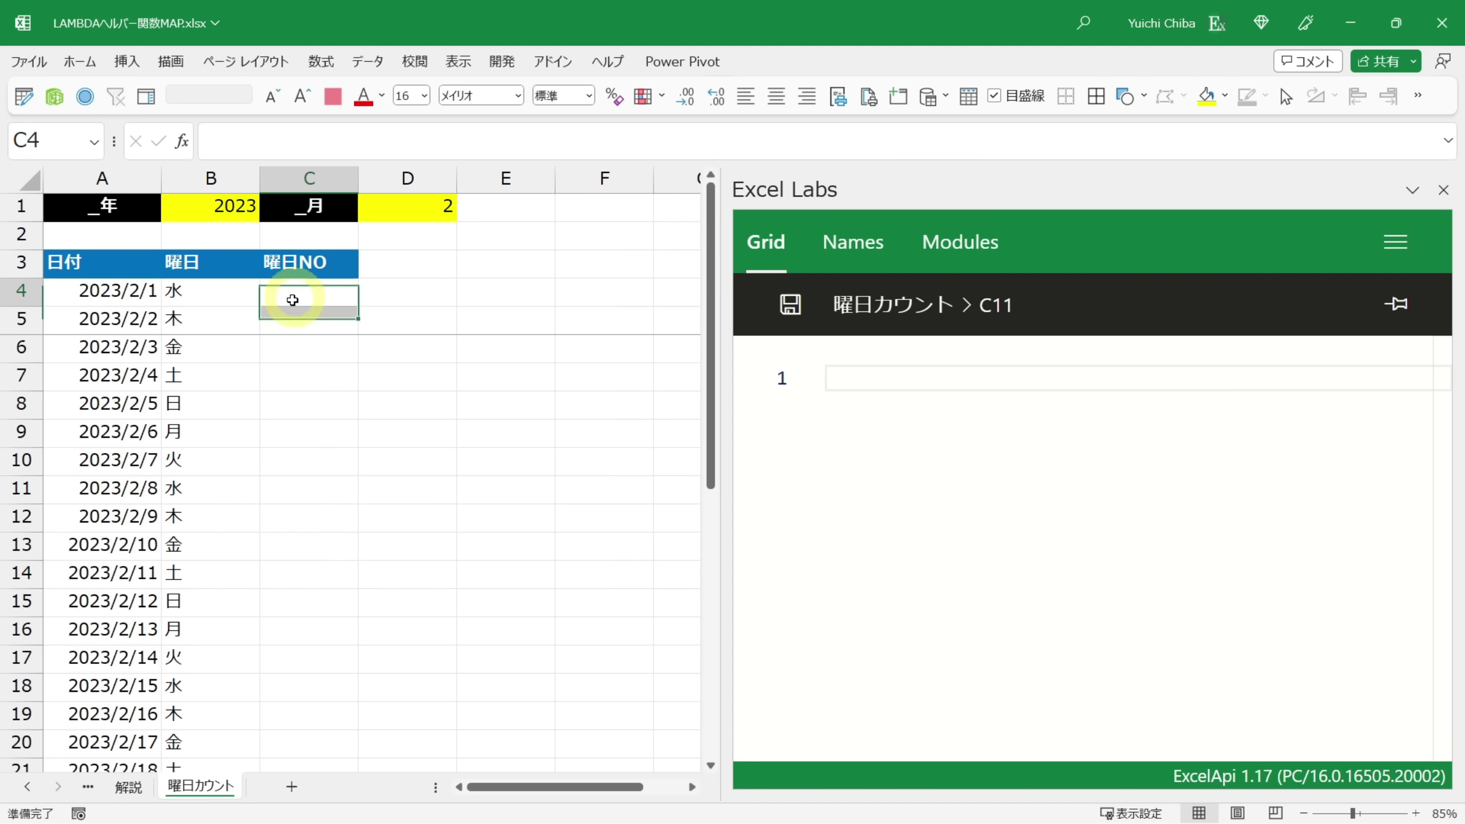
{"action": "left_click_drag", "start_coordinate": [306, 294], "coordinate": [315, 507]}
{"action": "left_click", "coordinate": [301, 483]}
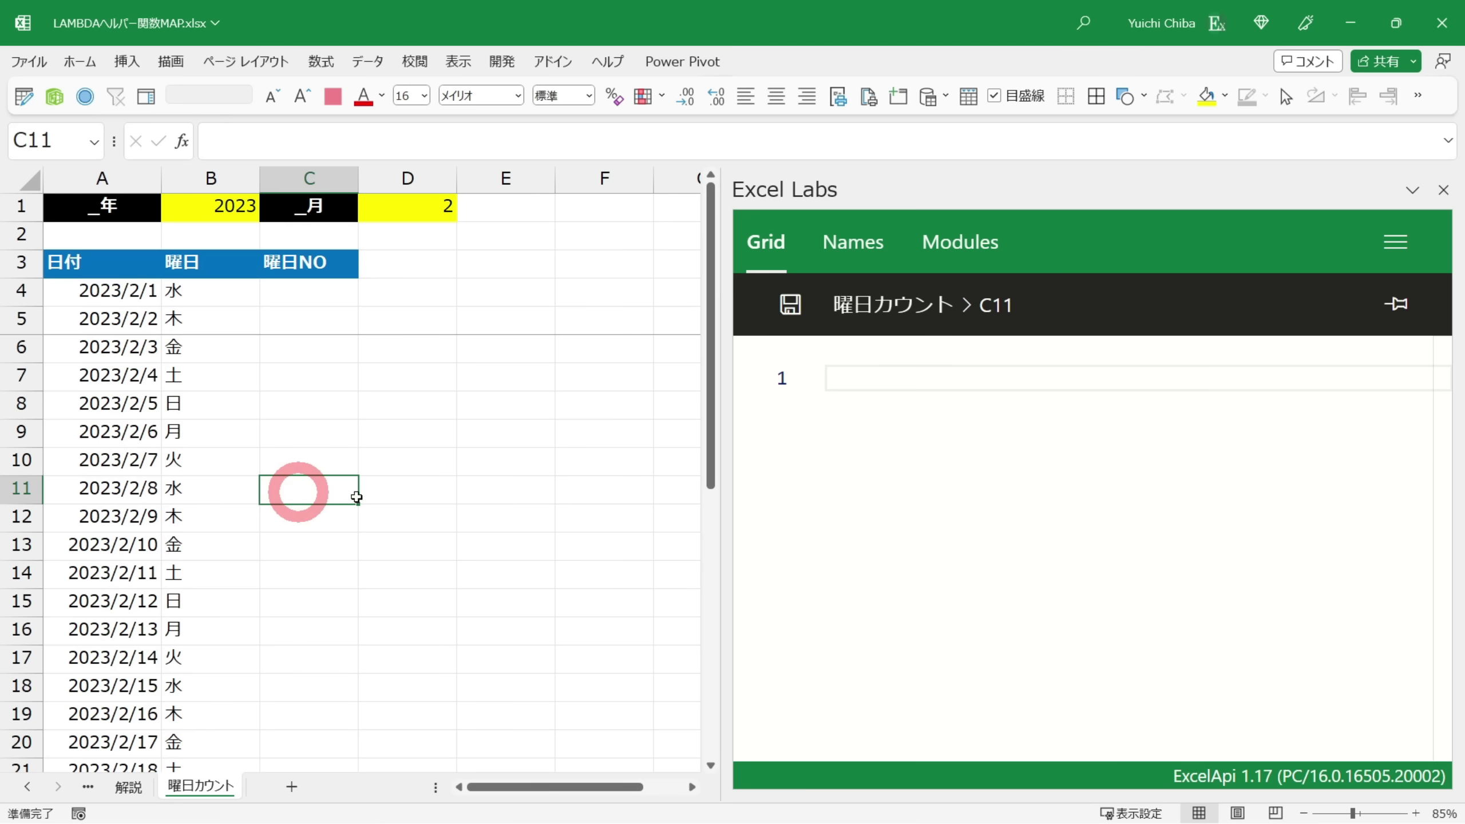
Start C11's formula as =COUNTIF(B4:B11, in the Excel Labs editor
{"action": "left_click", "coordinate": [859, 428]}
{"action": "type", "text": "=countif"}
{"action": "key", "text": "Tab"}
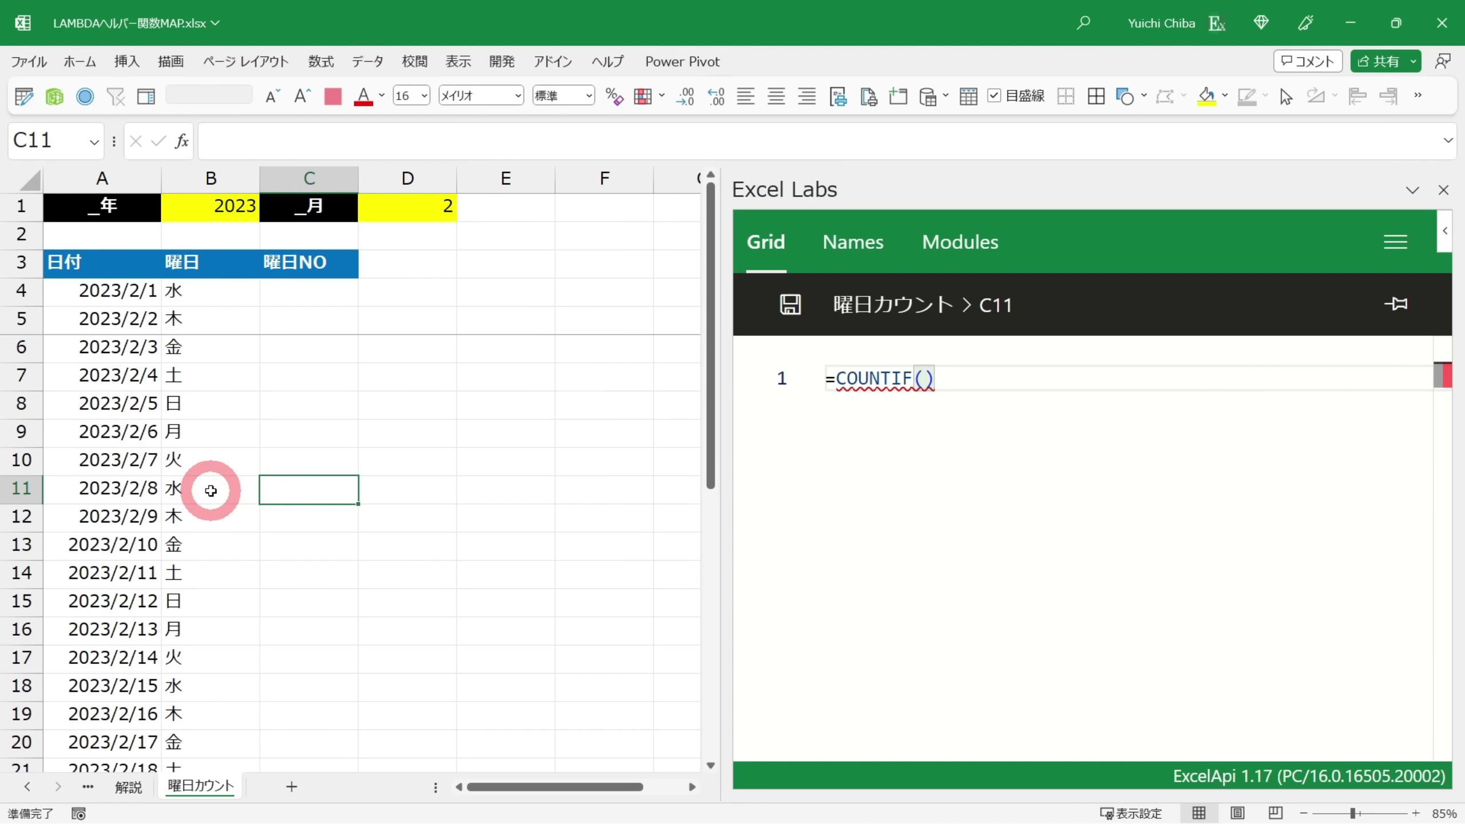
{"action": "type", "text": "B4:"}
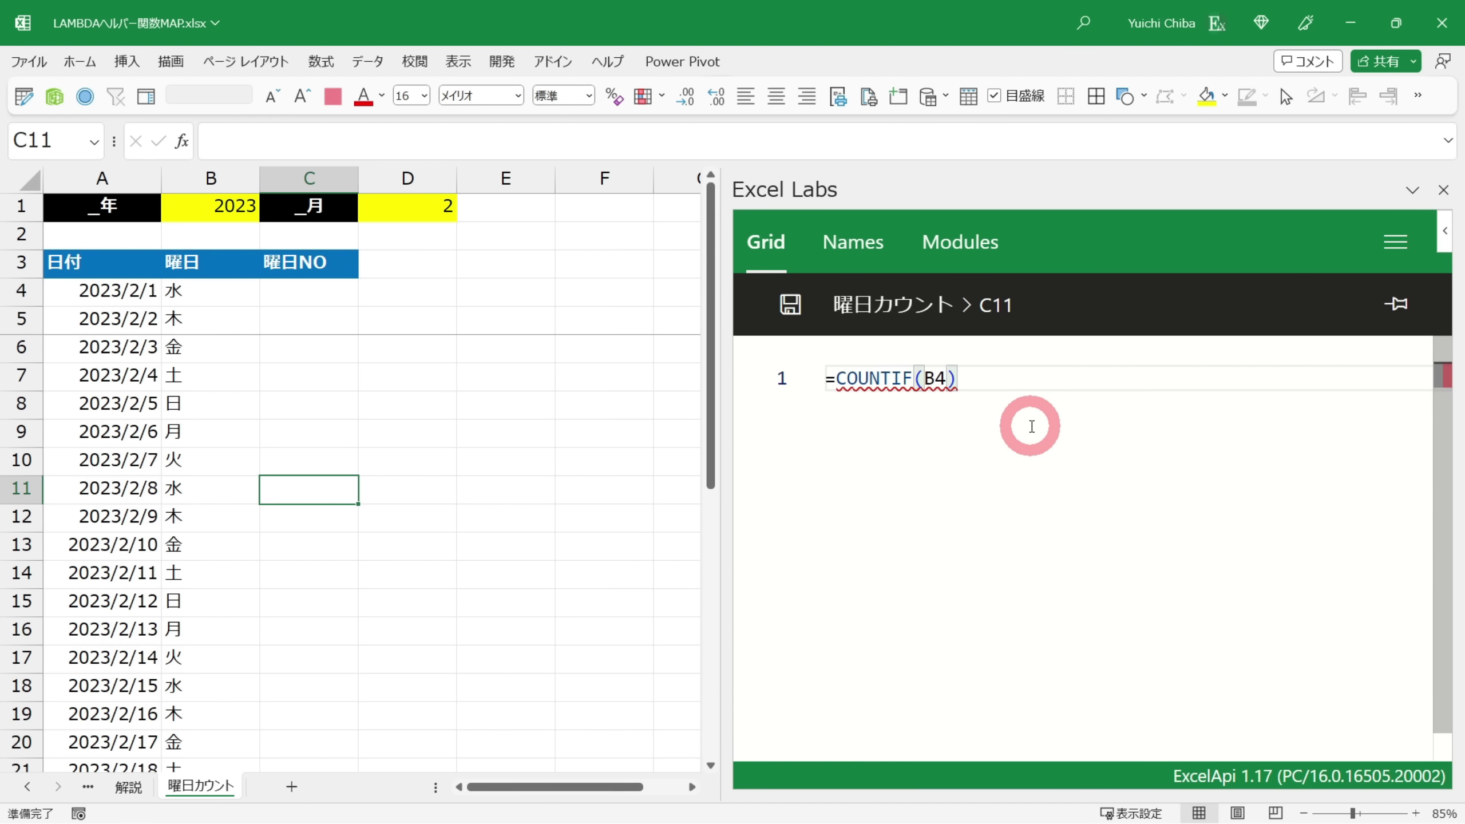
{"action": "type", "text": "B11"}
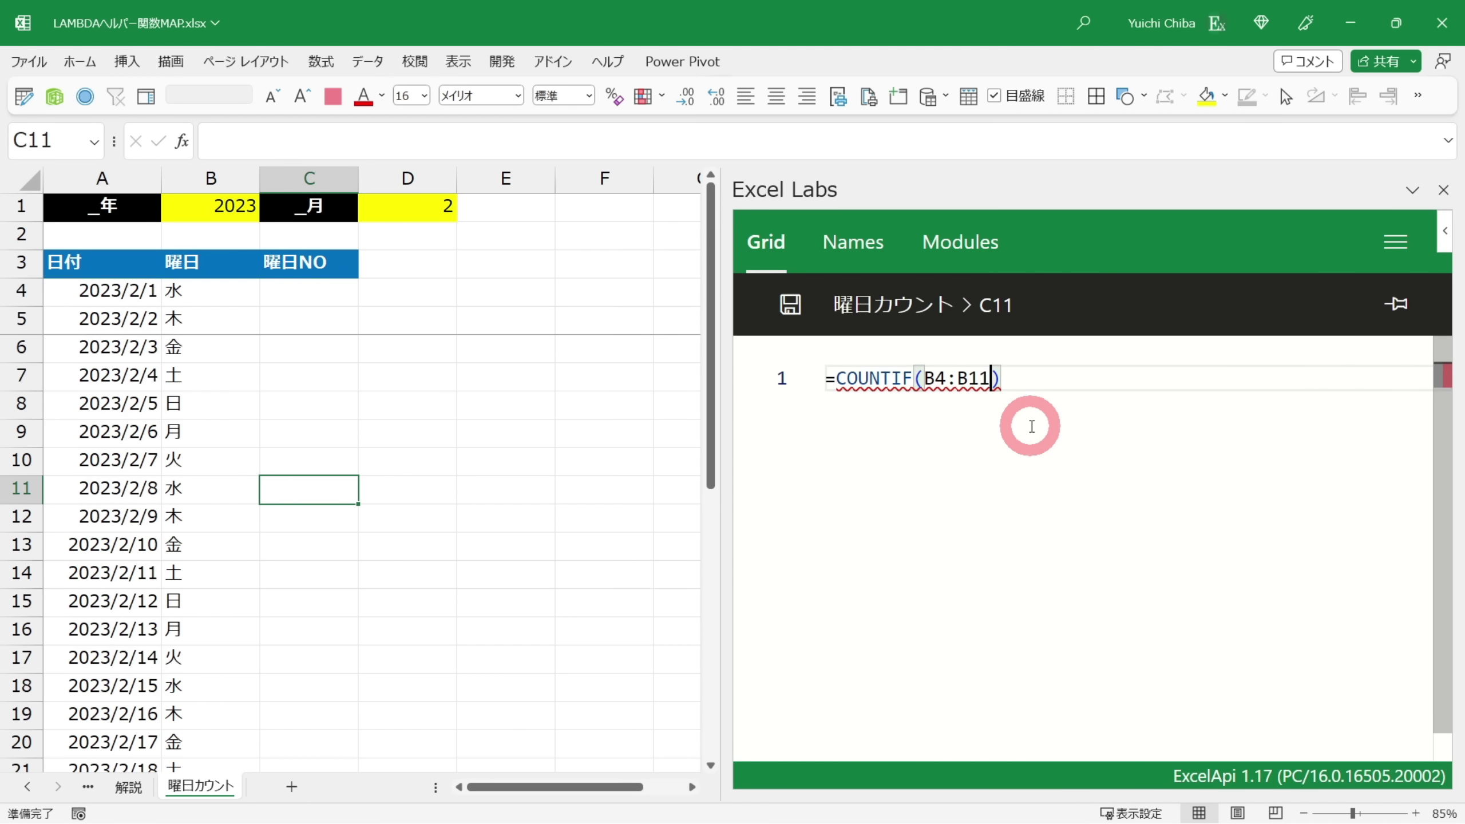
{"action": "type", "text": ","}
Anchor the range as $B$4:$B11 with criterion $B11 and save, giving 2 in C11
{"action": "key", "text": "Right"}
{"action": "left_click", "coordinate": [926, 378]}
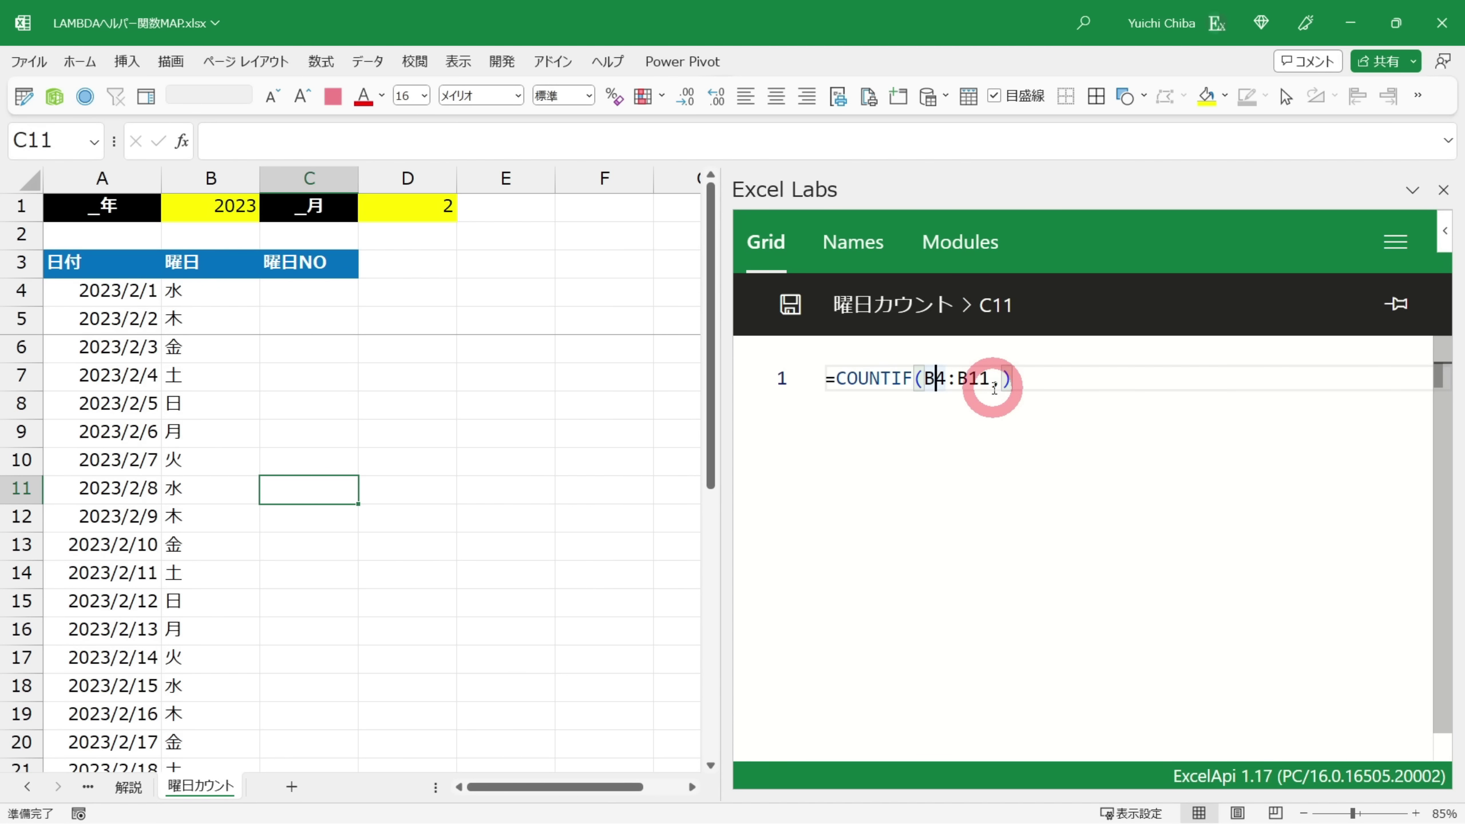
{"action": "type", "text": "$"}
{"action": "key", "text": "Right"}
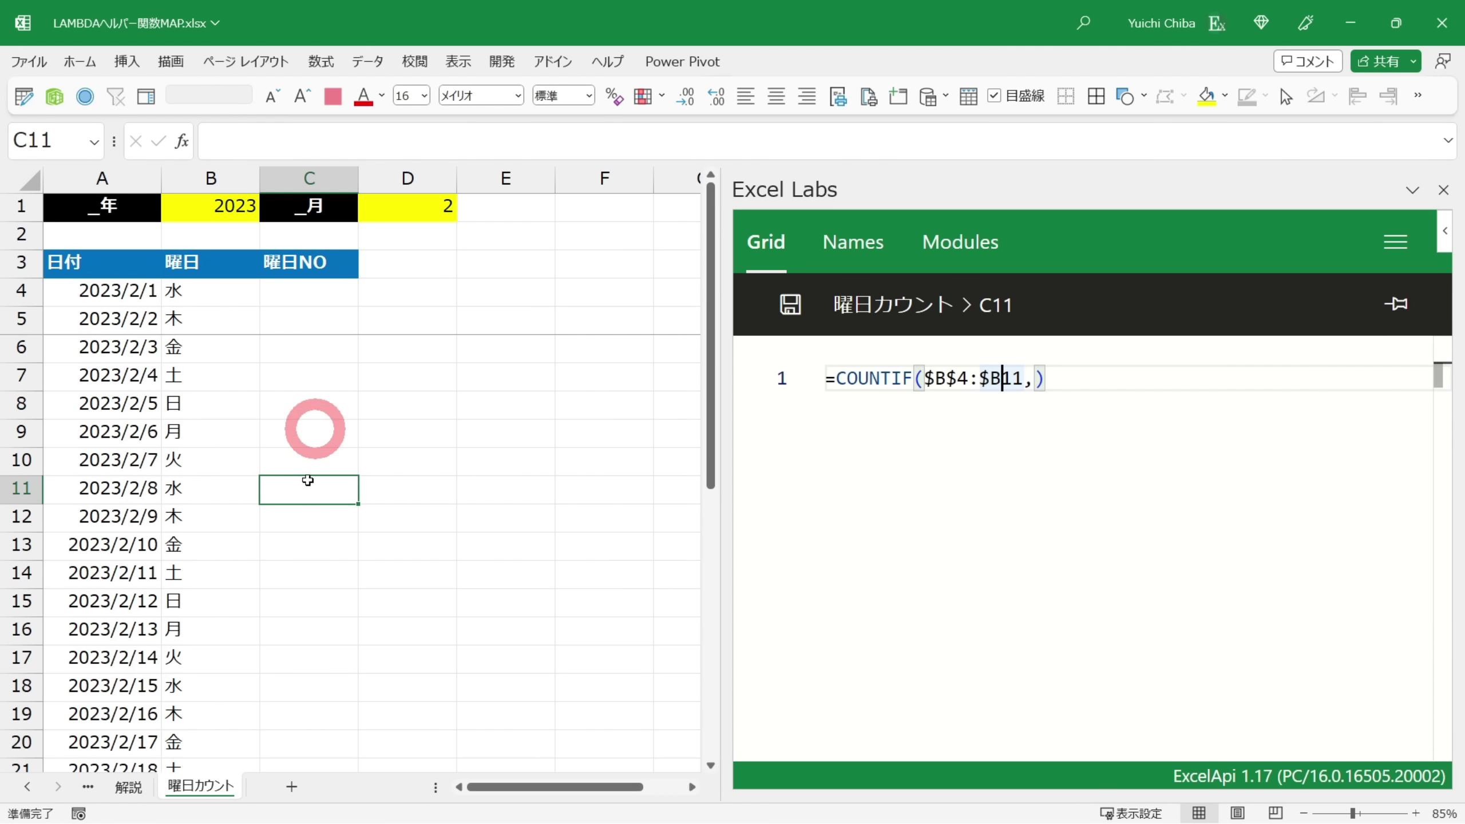
{"action": "left_click", "coordinate": [946, 380]}
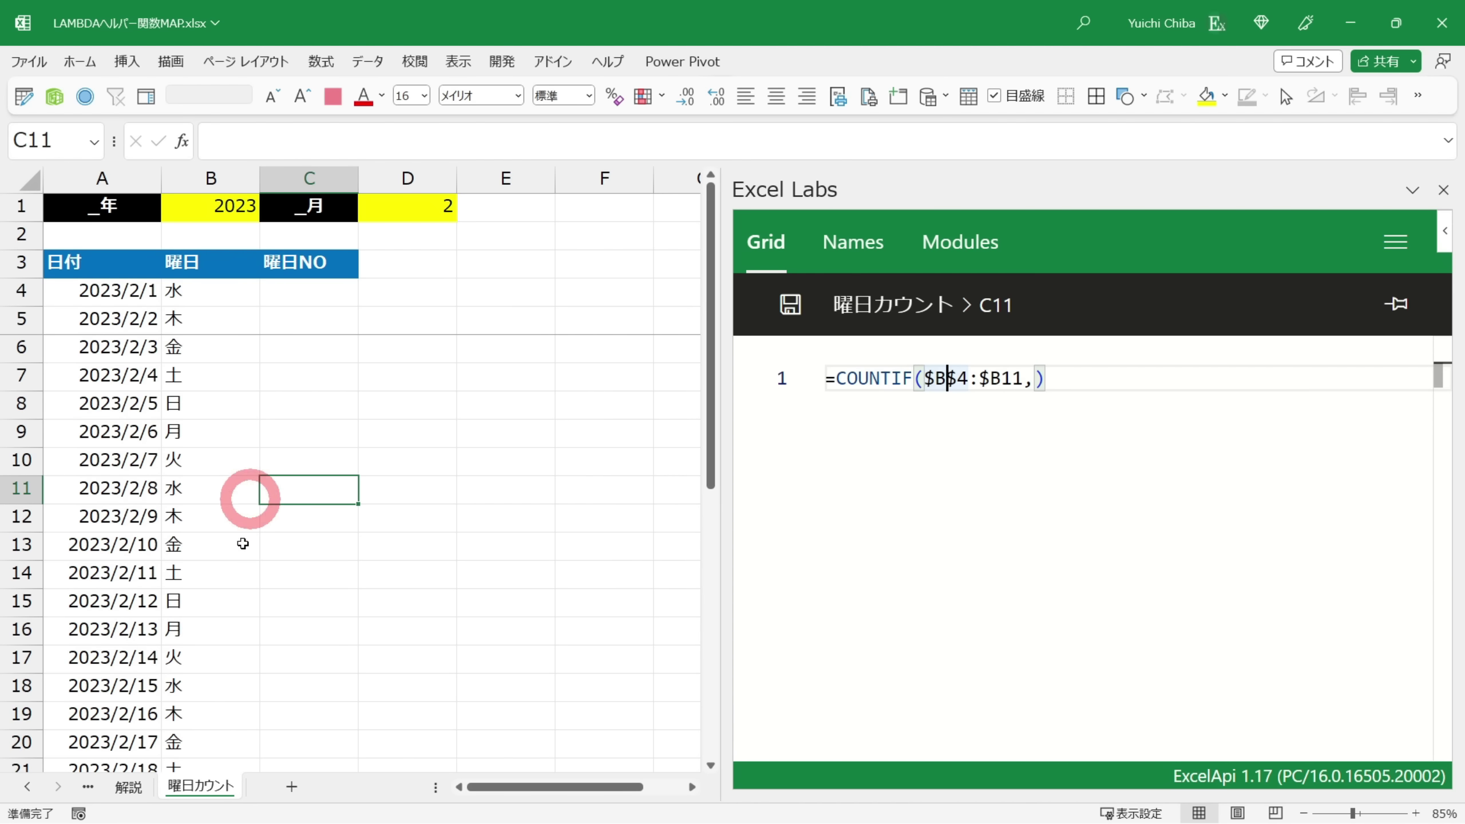
{"action": "left_click", "coordinate": [1024, 380]}
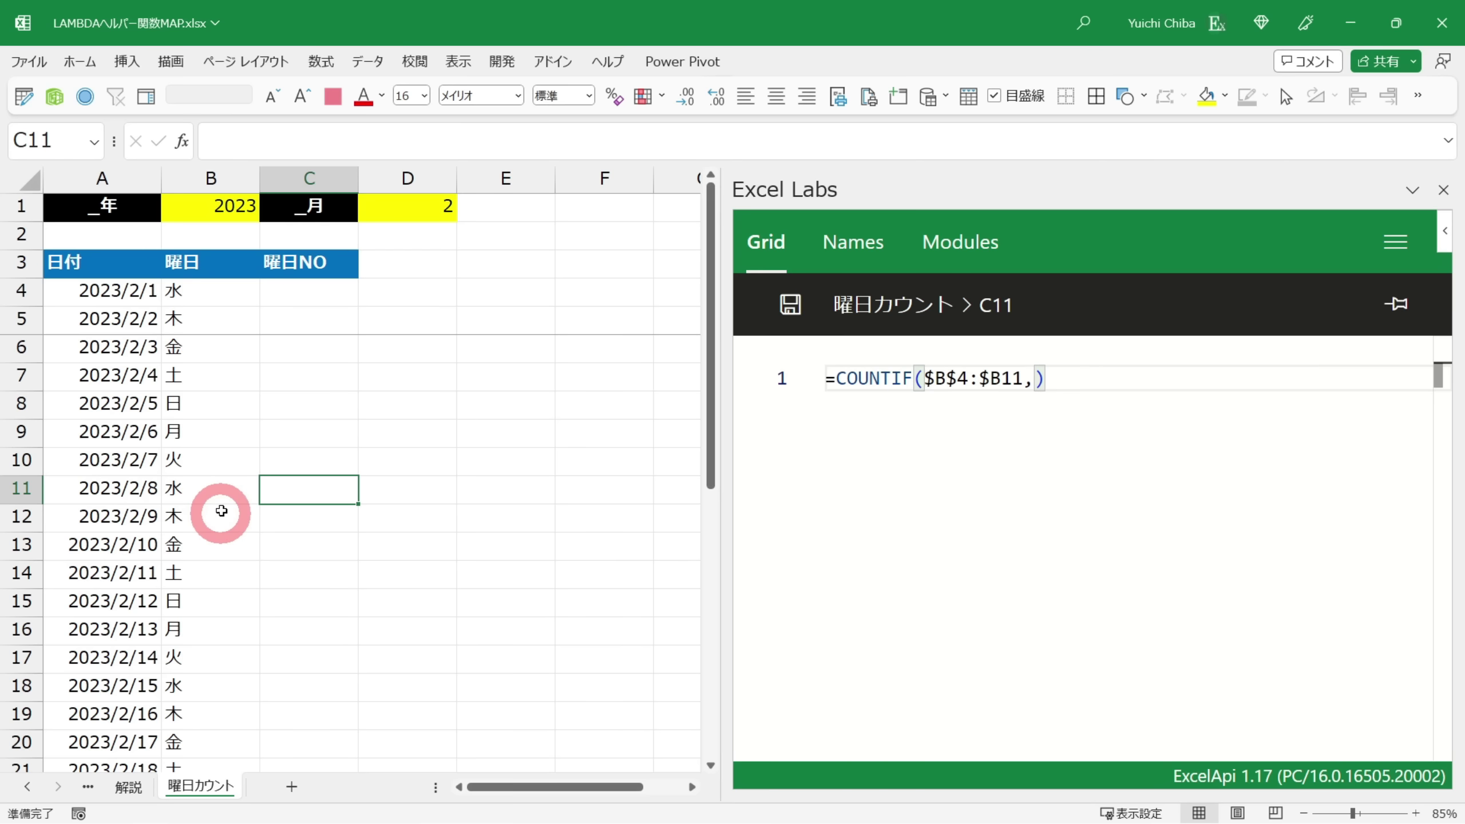
{"action": "type", "text": "B11"}
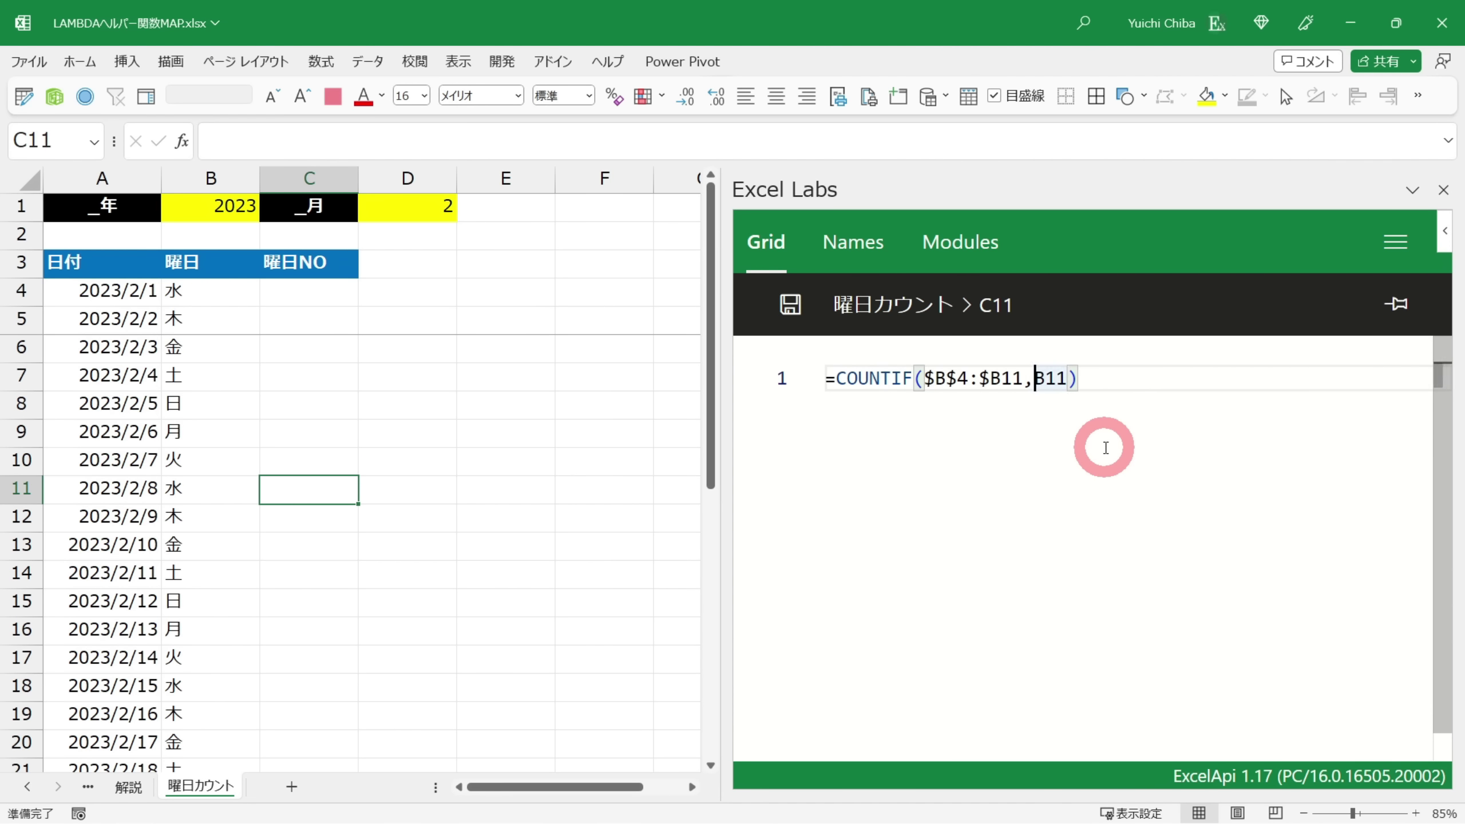
{"action": "left_click", "coordinate": [1159, 411]}
{"action": "key", "text": "ctrl+s"}
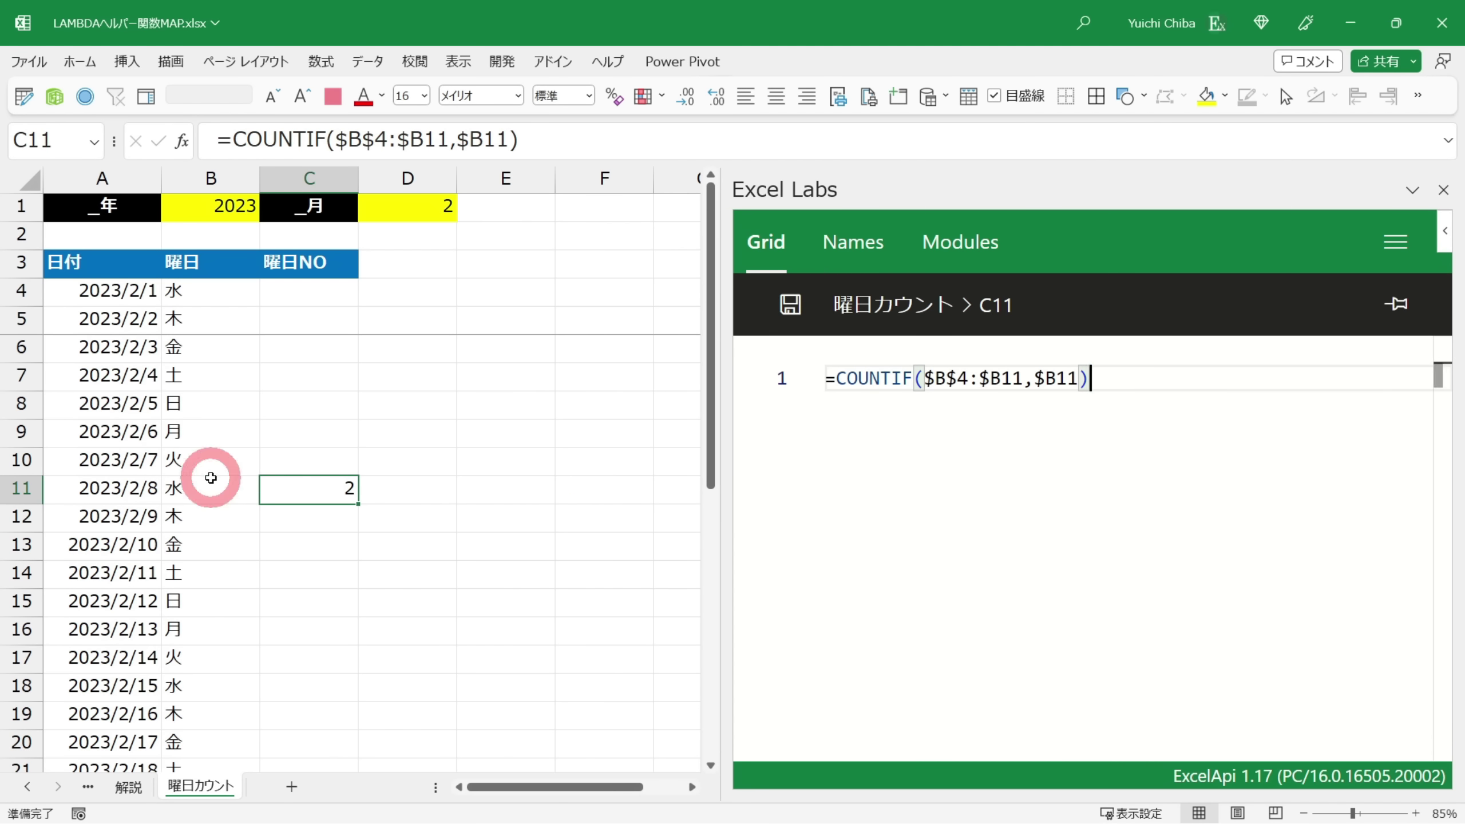
{"action": "left_click", "coordinate": [208, 484]}
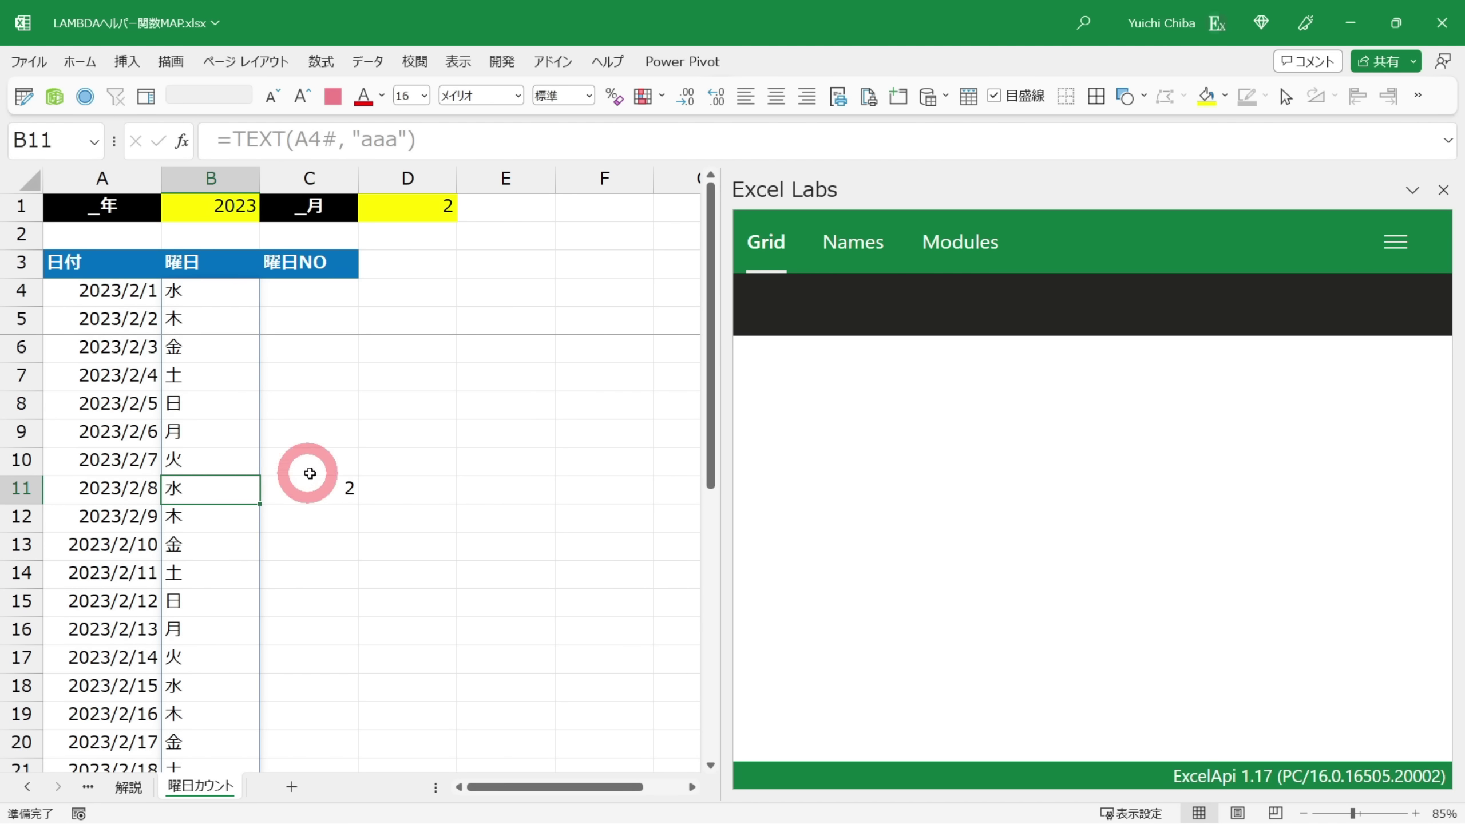
{"action": "left_click", "coordinate": [308, 484]}
{"action": "key", "text": "ctrl+c"}
{"action": "left_click", "coordinate": [236, 500]}
{"action": "key", "text": "ctrl+Down"}
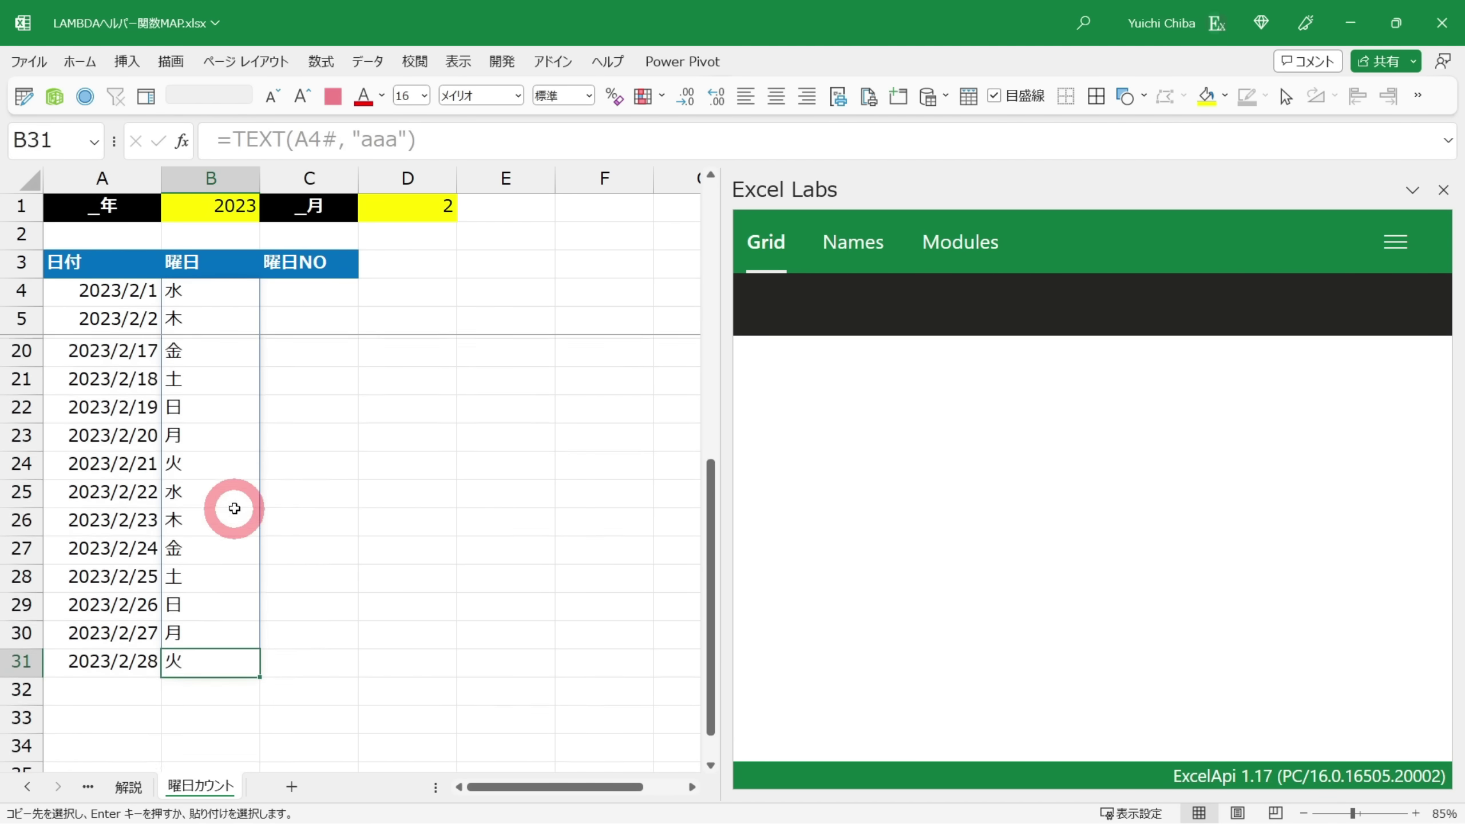
{"action": "key", "text": "Right"}
{"action": "left_click", "coordinate": [276, 294], "text": "shift"}
{"action": "key", "text": "ctrl+v"}
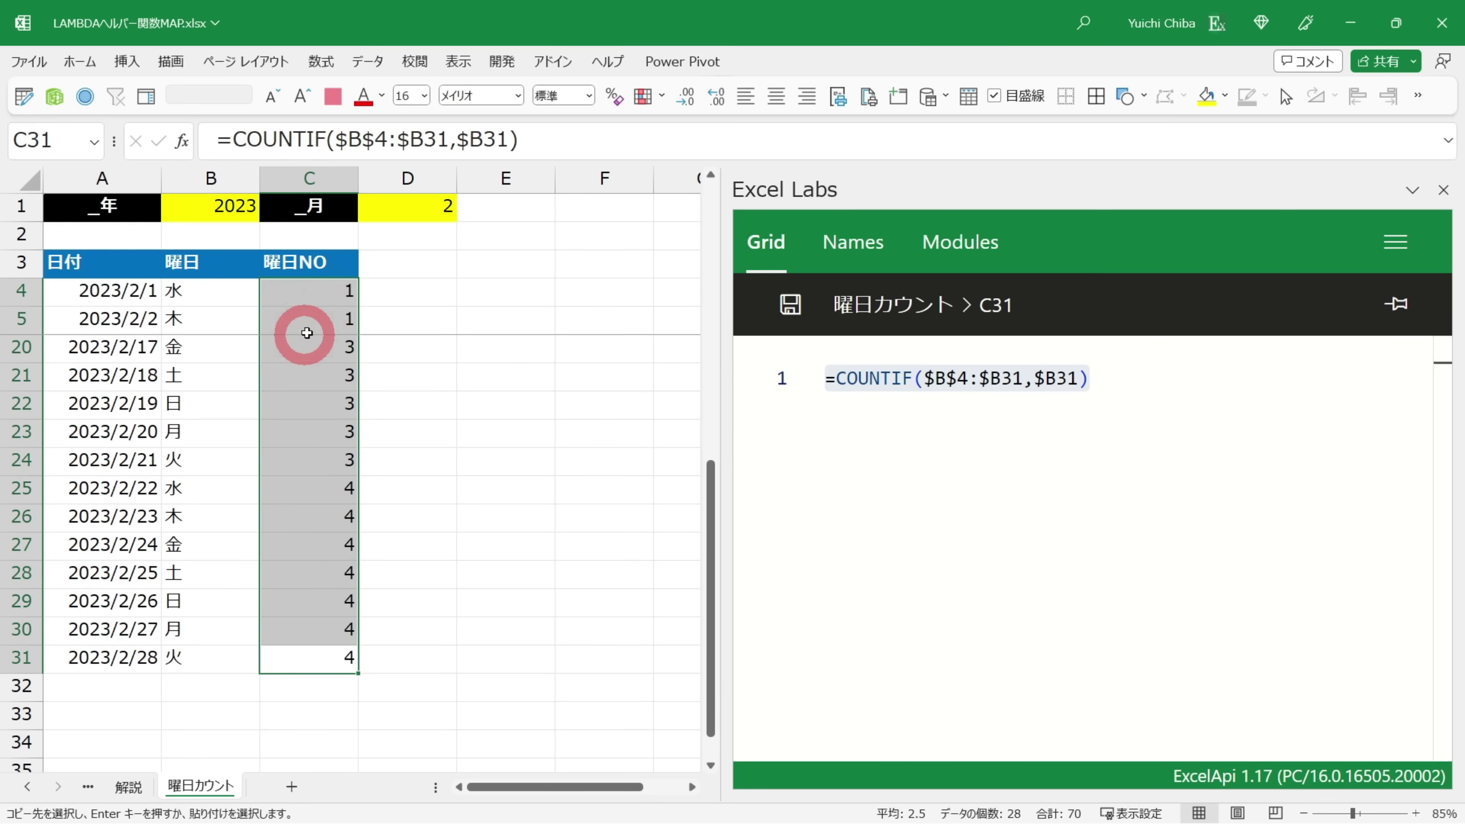
{"action": "left_click", "coordinate": [276, 316]}
{"action": "key", "text": "Down"}
{"action": "key", "text": "Down"}
{"action": "key", "text": "Escape"}
{"action": "key", "text": "Down"}
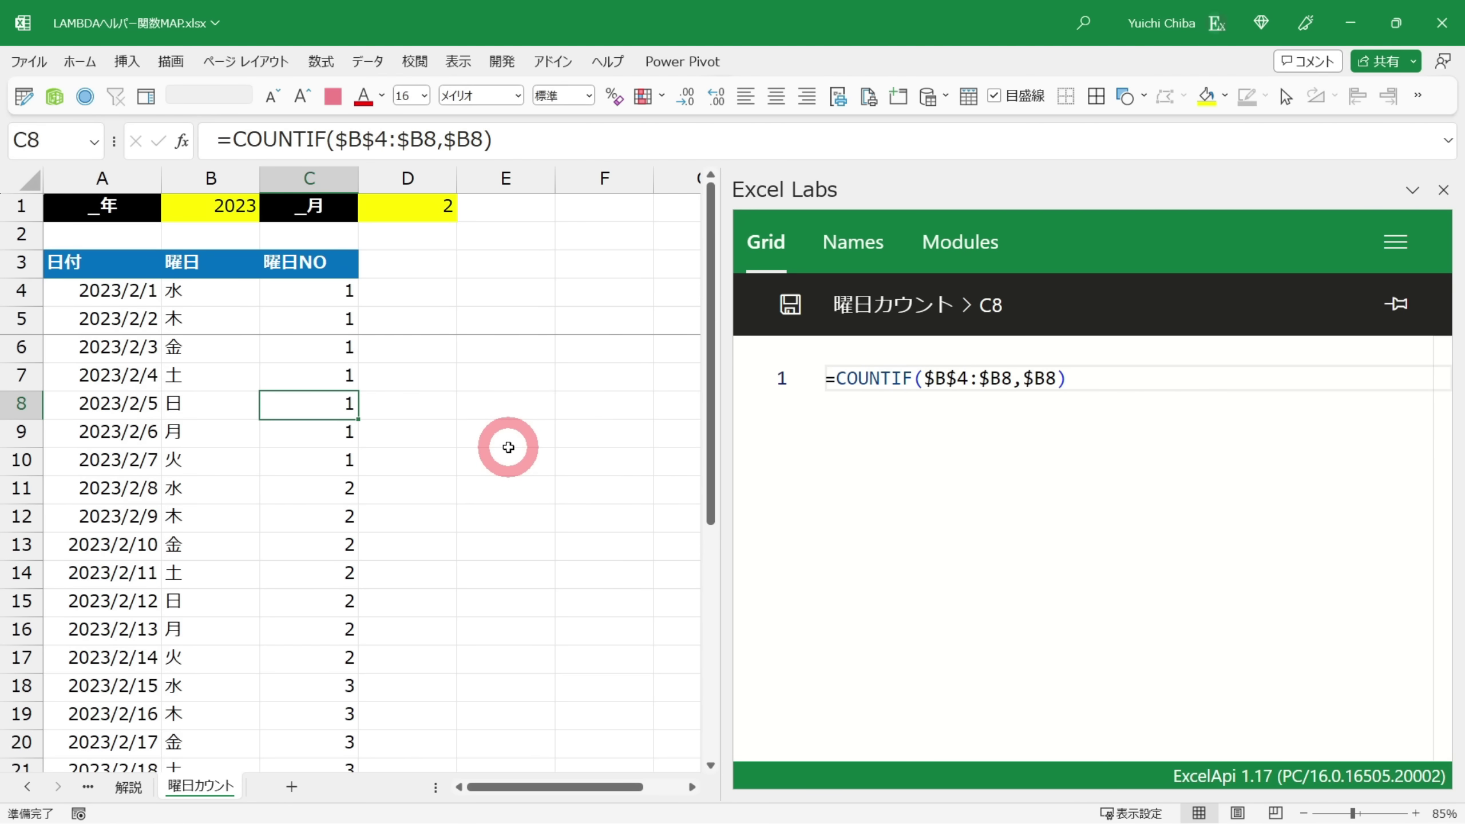
{"action": "key", "text": "F2"}
{"action": "key", "text": "Return"}
{"action": "key", "text": "F2"}
{"action": "key", "text": "Return"}
{"action": "key", "text": "F2"}
{"action": "key", "text": "Return"}
{"action": "key", "text": "F2"}
{"action": "key", "text": "Return"}
{"action": "key", "text": "F2"}
{"action": "key", "text": "Return"}
{"action": "key", "text": "F2"}
{"action": "key", "text": "Return"}
{"action": "key", "text": "F2"}
{"action": "key", "text": "Return"}
{"action": "key", "text": "F2"}
{"action": "key", "text": "Return"}
{"action": "key", "text": "F2"}
{"action": "key", "text": "Return"}
{"action": "key", "text": "F2"}
{"action": "key", "text": "Return"}
{"action": "key", "text": "F2"}
{"action": "key", "text": "Return"}
{"action": "key", "text": "F2"}
{"action": "key", "text": "Escape"}
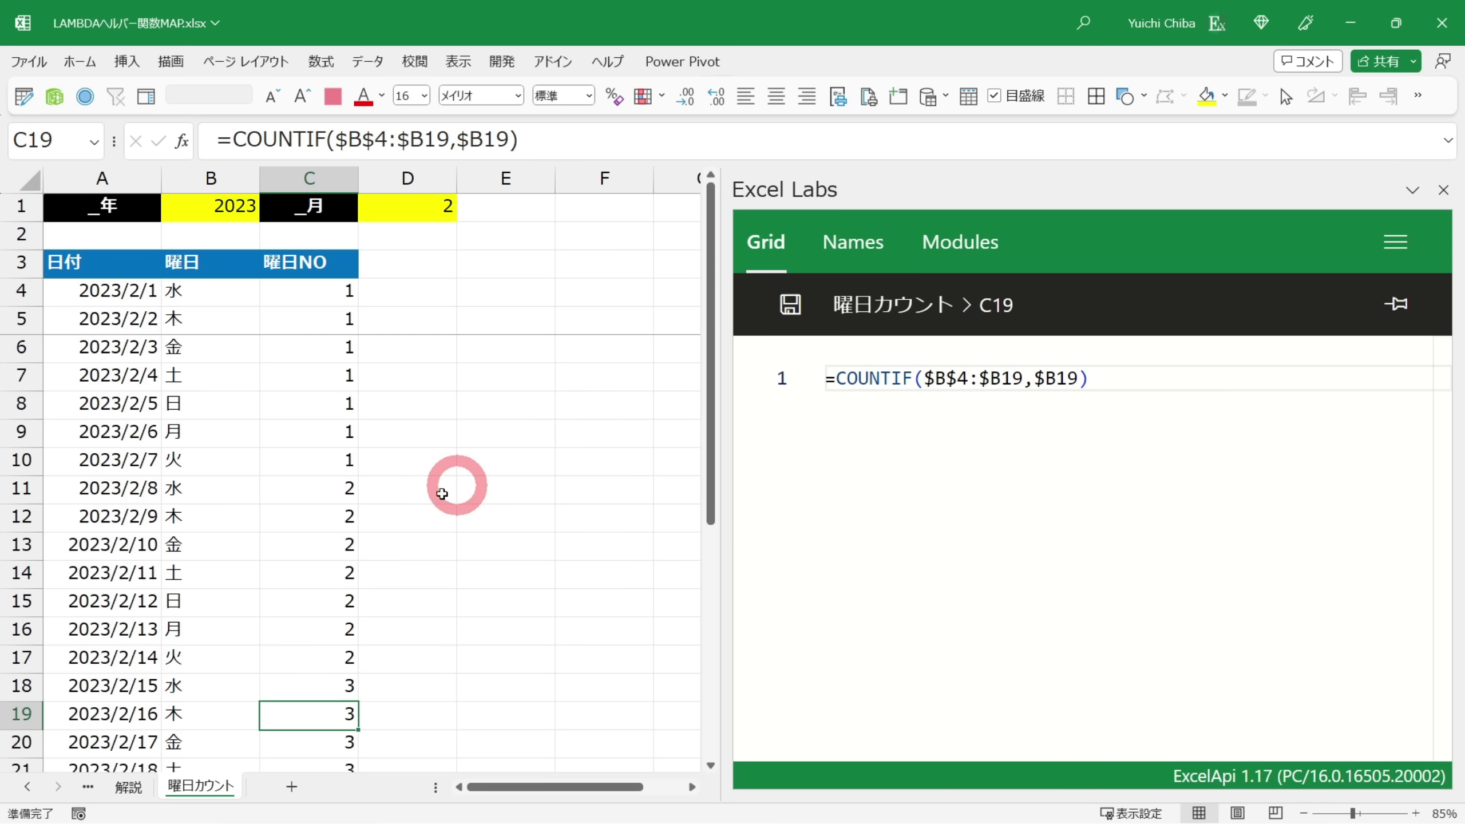
{"action": "left_click", "coordinate": [323, 489]}
{"action": "key", "text": "ctrl+Down"}
{"action": "key", "text": "ctrl+Up"}
{"action": "scroll", "coordinate": [294, 657], "scroll_direction": "down", "scroll_amount": 1}
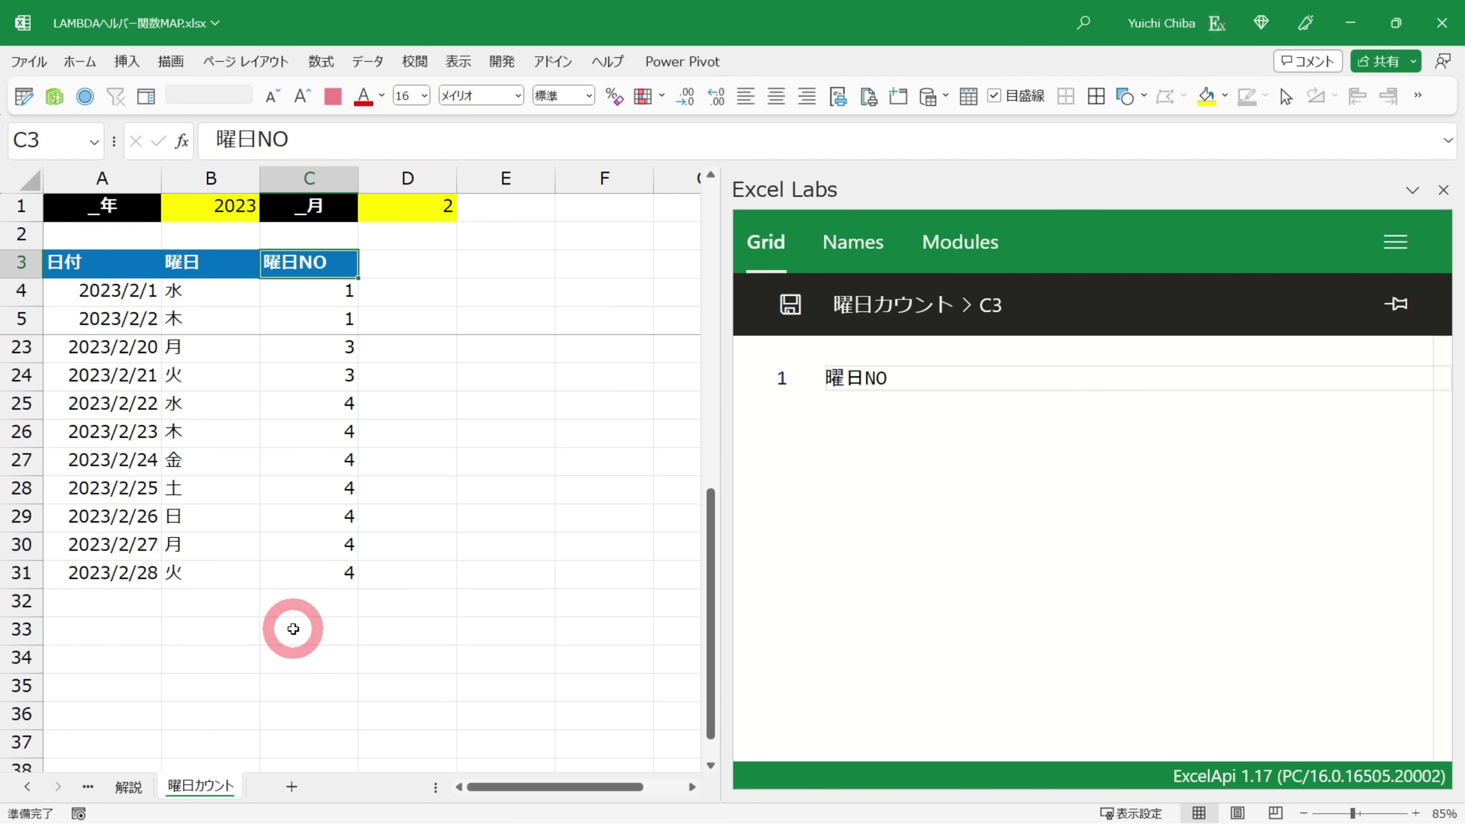
{"action": "key", "text": "Up"}
{"action": "key", "text": "Up"}
{"action": "key", "text": "Right"}
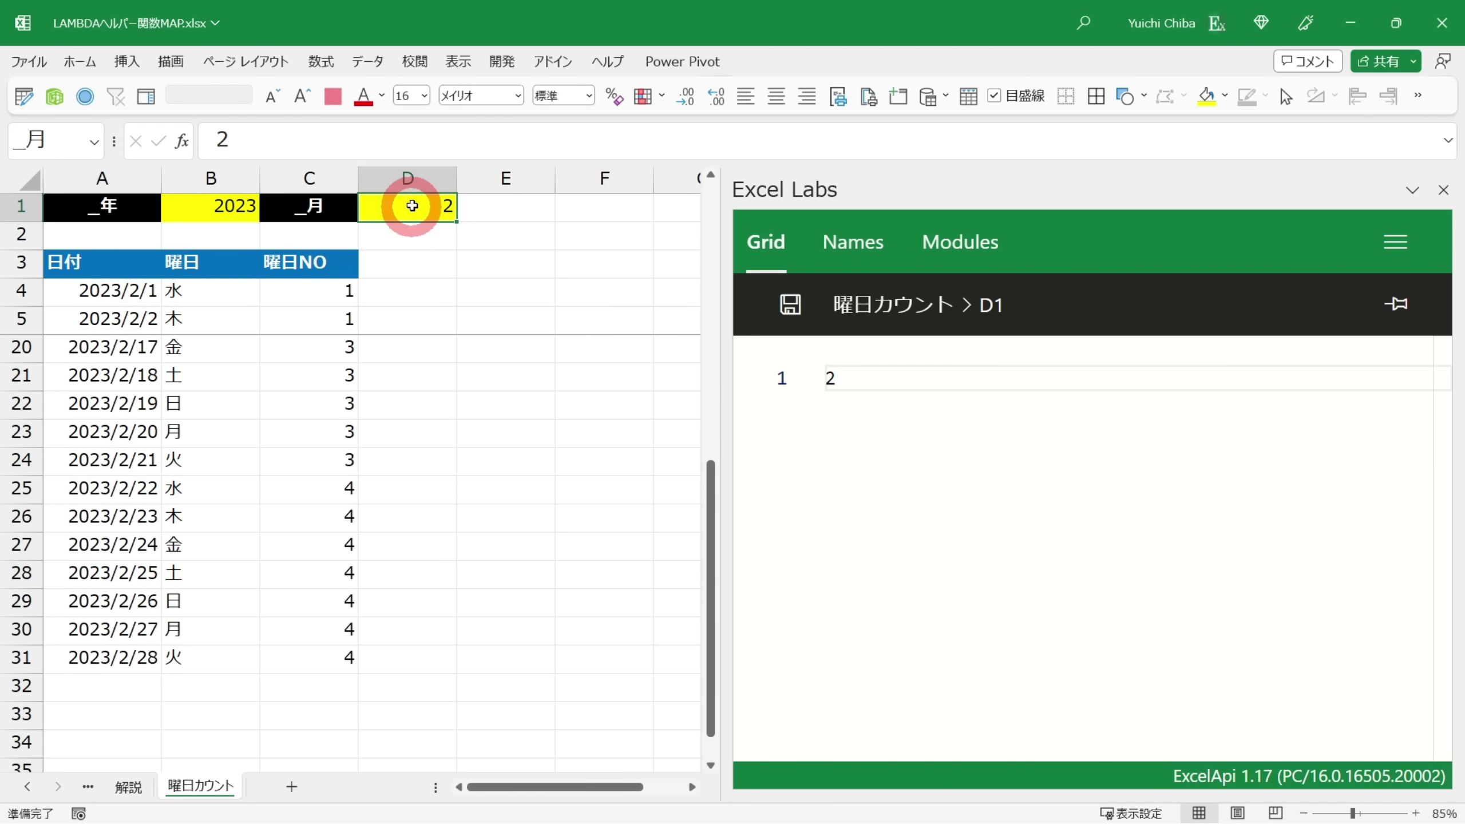
Set D1 to month 3 and inspect the weekday-number formulas in column C
{"action": "type", "text": "3"}
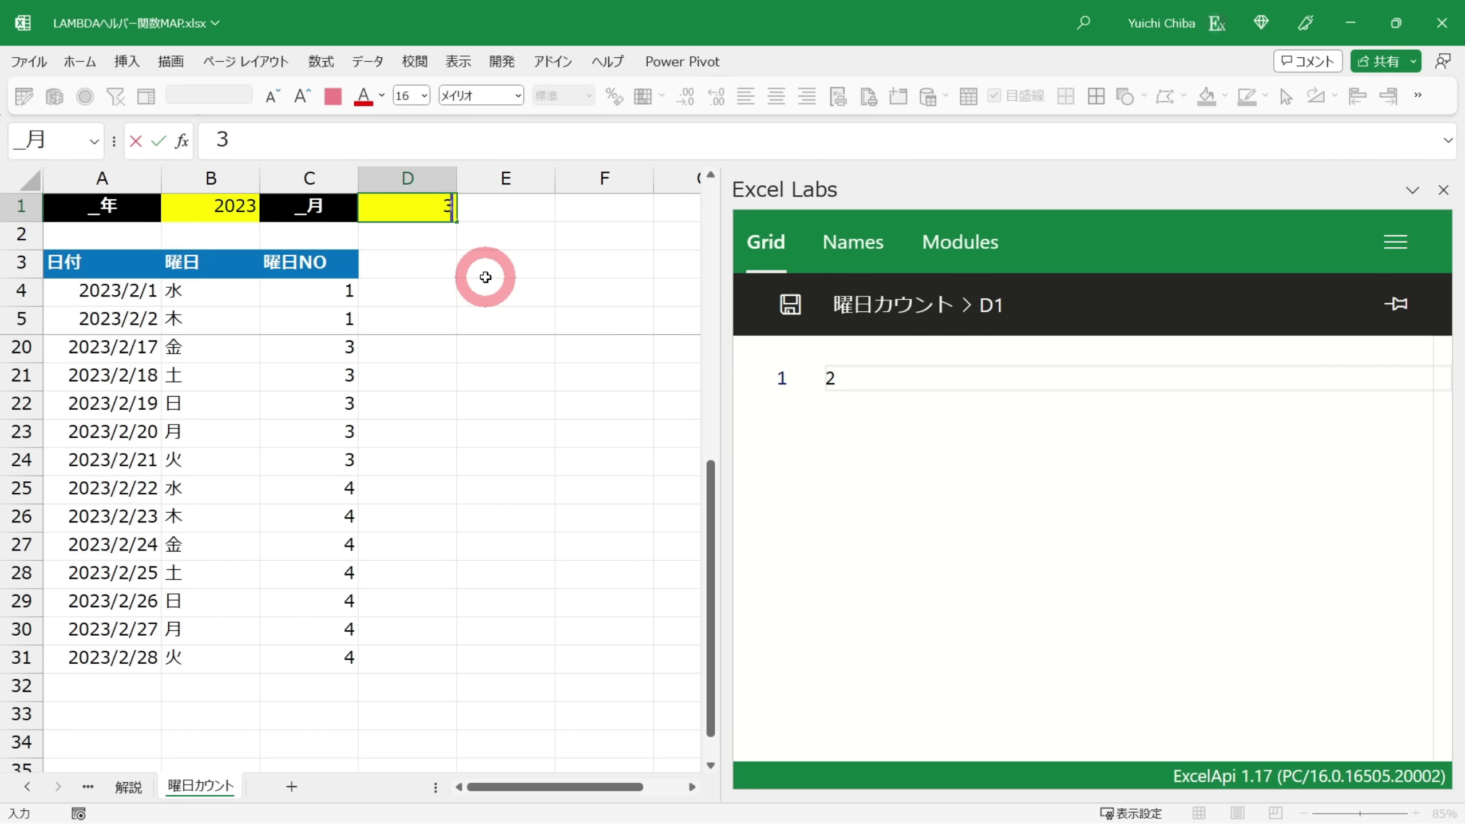
{"action": "key", "text": "ctrl+Return"}
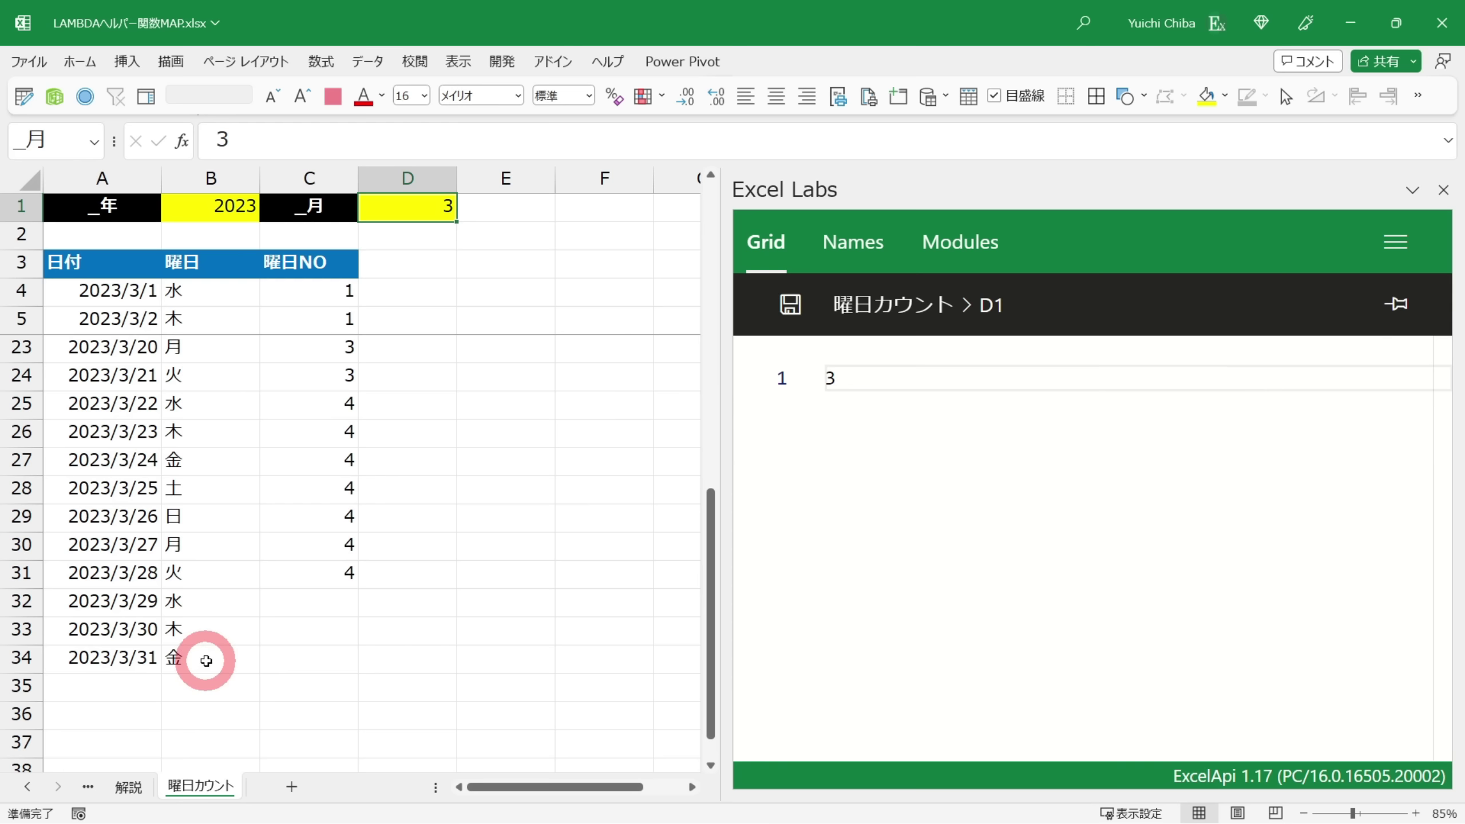
{"action": "left_click", "coordinate": [333, 579]}
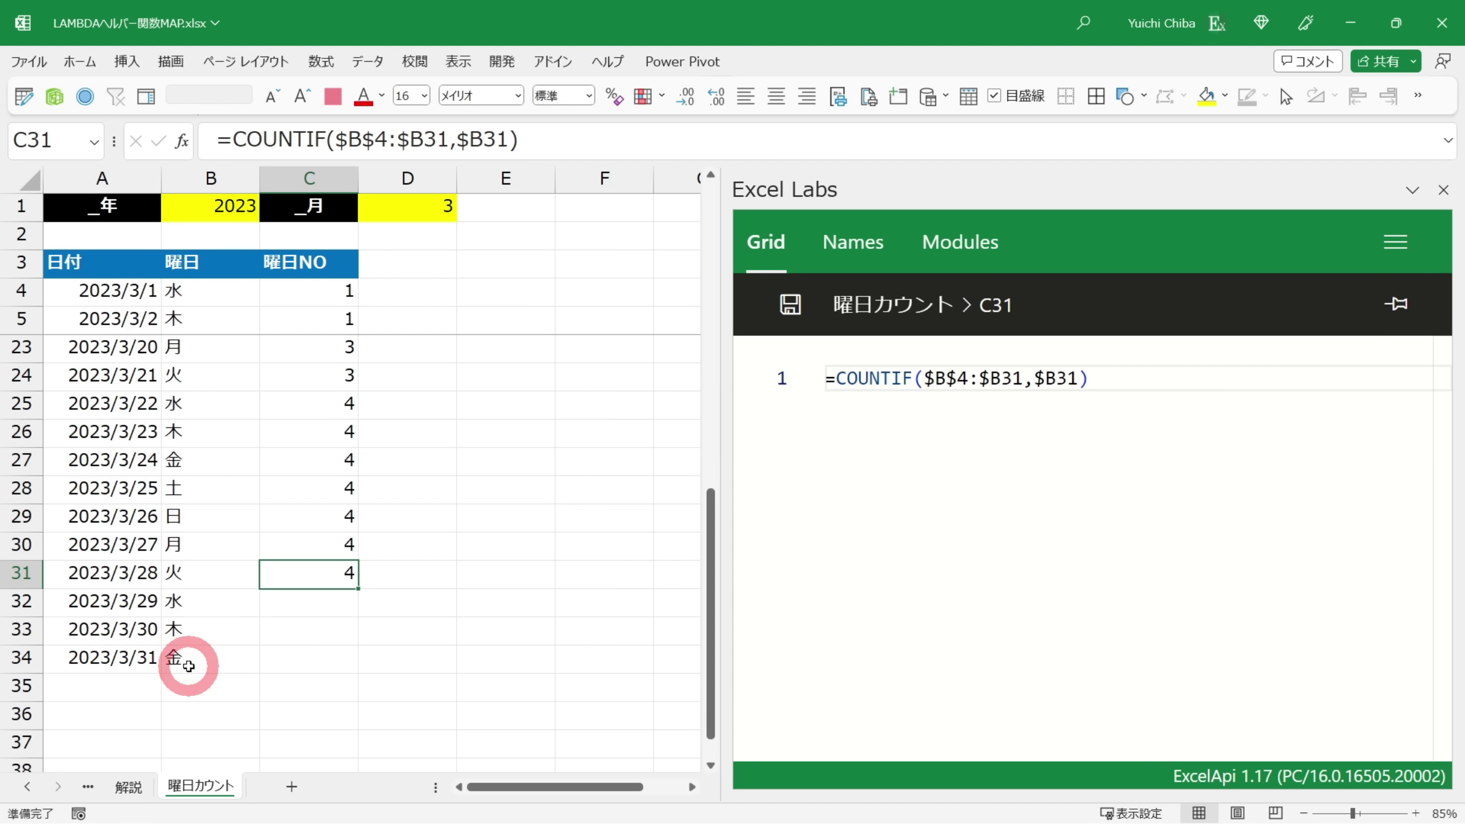
{"action": "left_click", "coordinate": [301, 301]}
{"action": "left_click", "coordinate": [301, 347]}
{"action": "key", "text": "Down"}
{"action": "key", "text": "Down"}
{"action": "key", "text": "Down"}
{"action": "key", "text": "Down"}
{"action": "key", "text": "Down"}
{"action": "key", "text": "Down"}
{"action": "key", "text": "Down"}
{"action": "key", "text": "Down"}
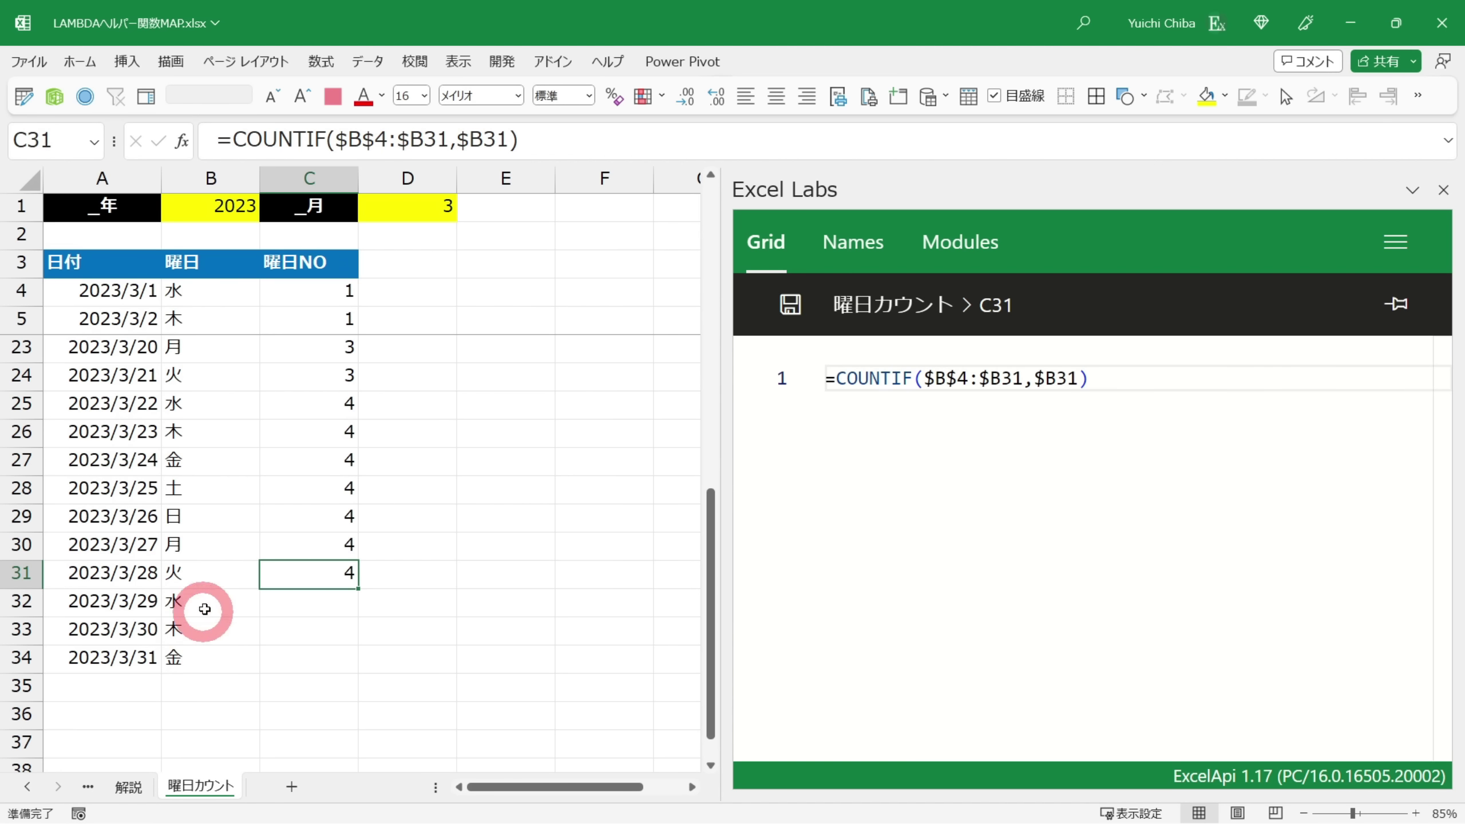
Fill the C31 formula down through C34 and check the new cells
{"action": "left_click_drag", "start_coordinate": [298, 587], "coordinate": [284, 658]}
{"action": "key", "text": "ctrl+d"}
{"action": "left_click", "coordinate": [294, 601]}
{"action": "key", "text": "Down"}
{"action": "key", "text": "Down"}
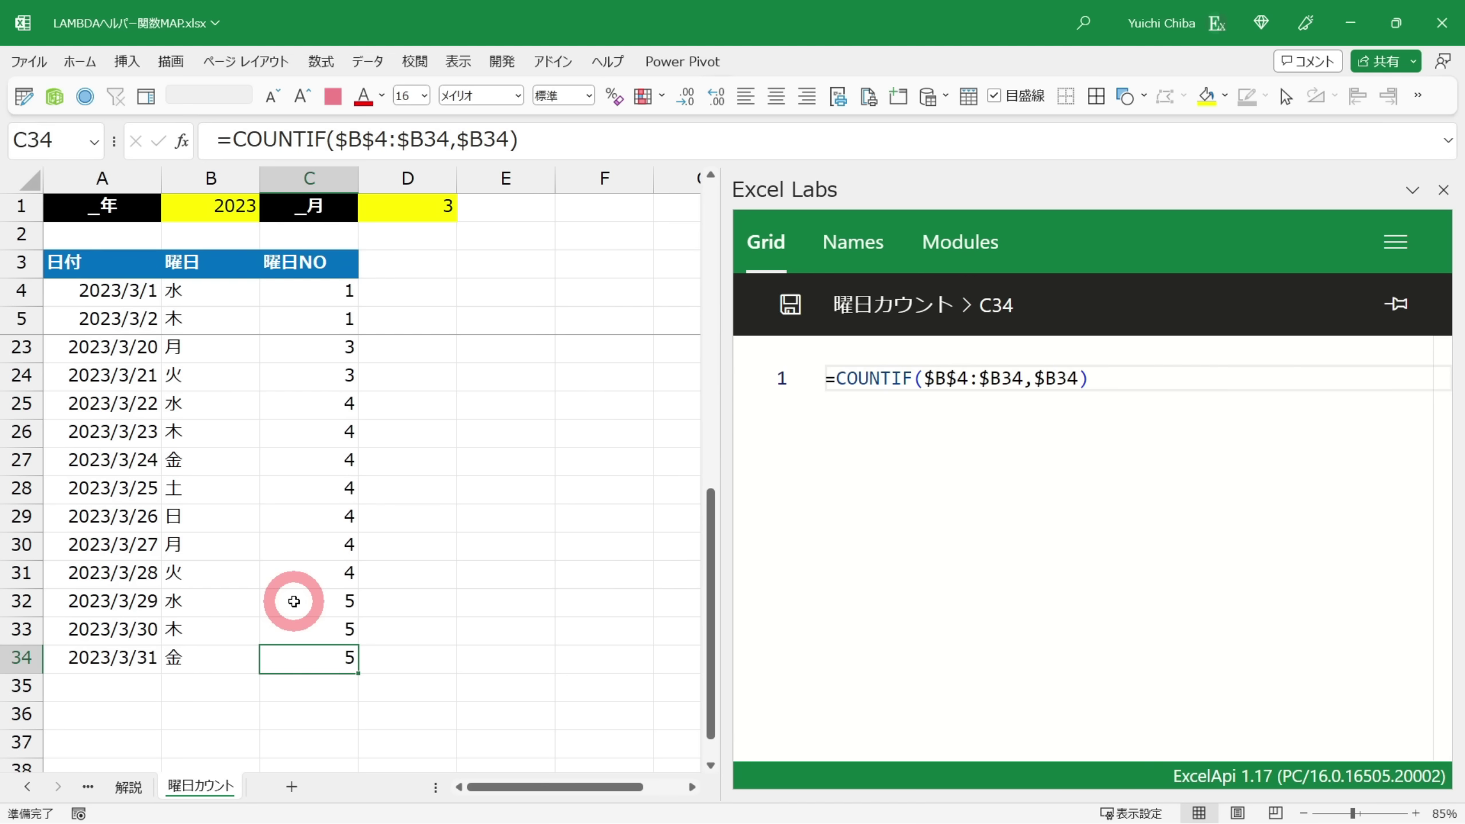
{"action": "mouse_move", "coordinate": [295, 601]}
{"action": "left_mouse_down"}
{"action": "mouse_move", "coordinate": [344, 631]}
{"action": "mouse_move", "coordinate": [343, 596]}
{"action": "left_mouse_up"}
{"action": "left_click", "coordinate": [333, 648]}
{"action": "left_click", "coordinate": [323, 573]}
{"action": "left_click", "coordinate": [407, 208]}
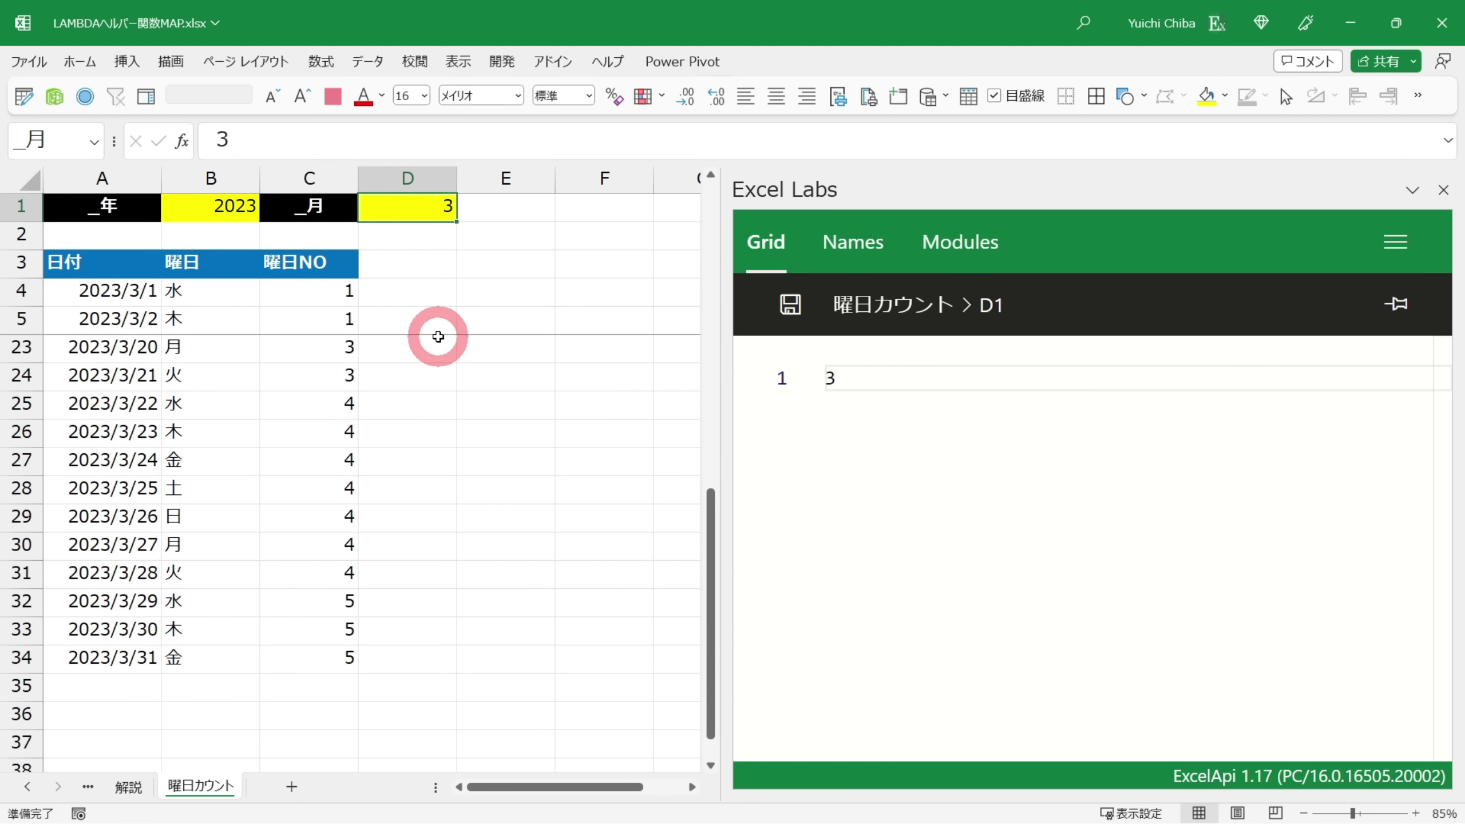
Undo D1 back to month 2 and select the weekday-number range C4:C34
{"action": "key", "text": "ctrl+z"}
{"action": "mouse_move", "coordinate": [341, 599]}
{"action": "left_mouse_down"}
{"action": "mouse_move", "coordinate": [315, 614]}
{"action": "mouse_move", "coordinate": [313, 599]}
{"action": "left_mouse_up"}
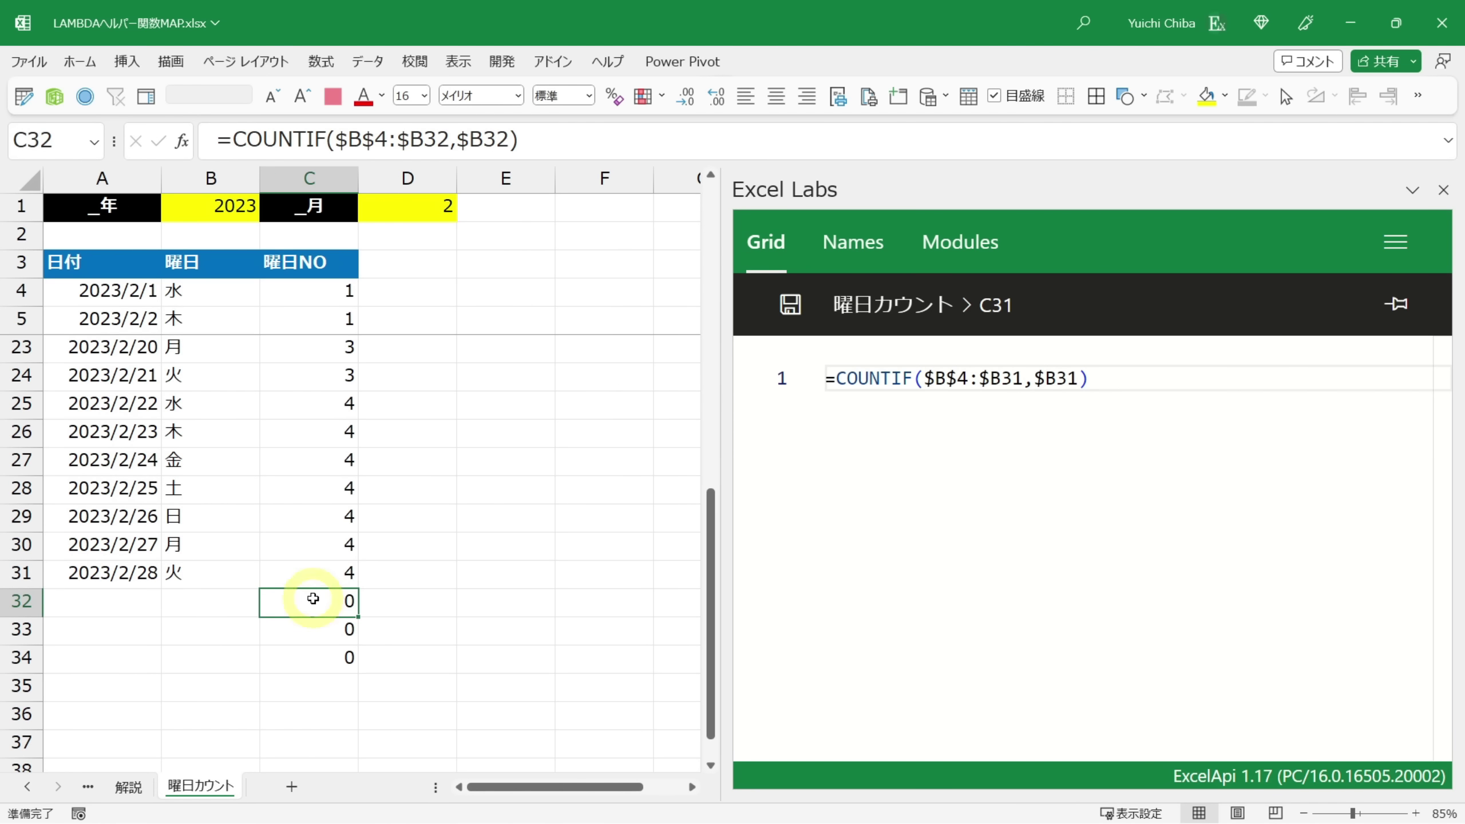
{"action": "left_click", "coordinate": [320, 571]}
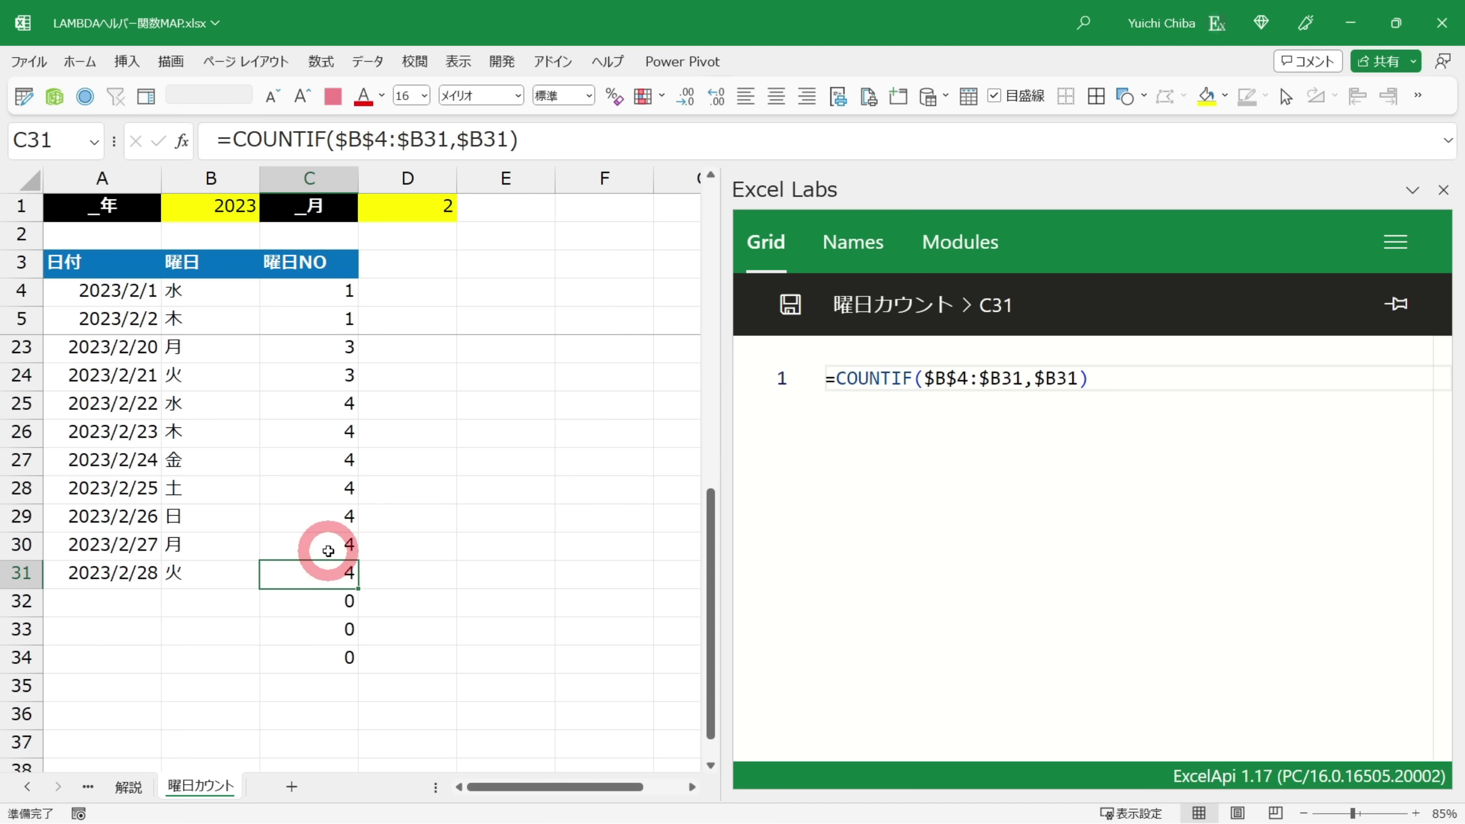
{"action": "key", "text": "ctrl+Up"}
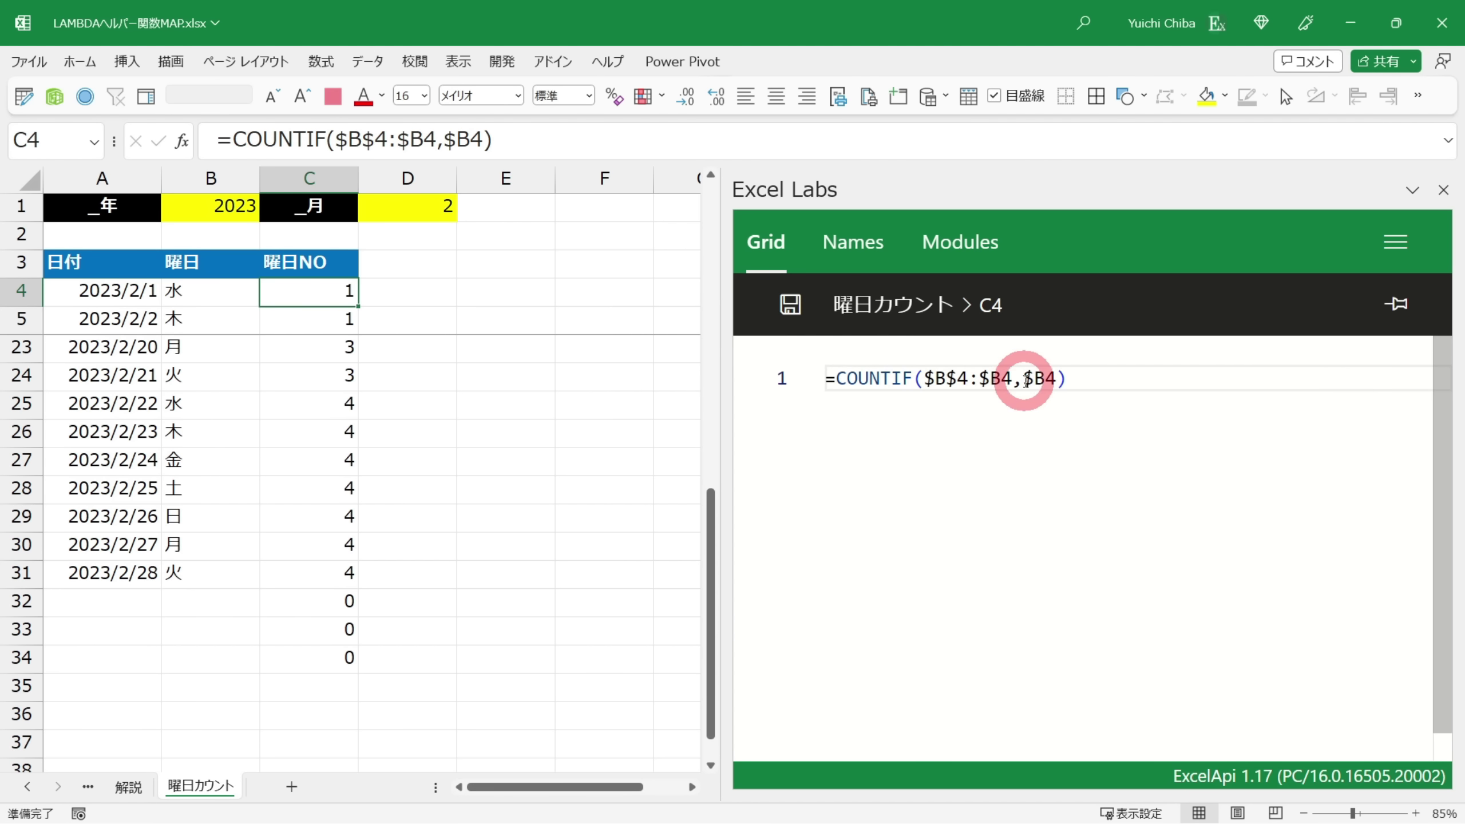
{"action": "left_click_drag", "start_coordinate": [312, 288], "coordinate": [329, 657]}
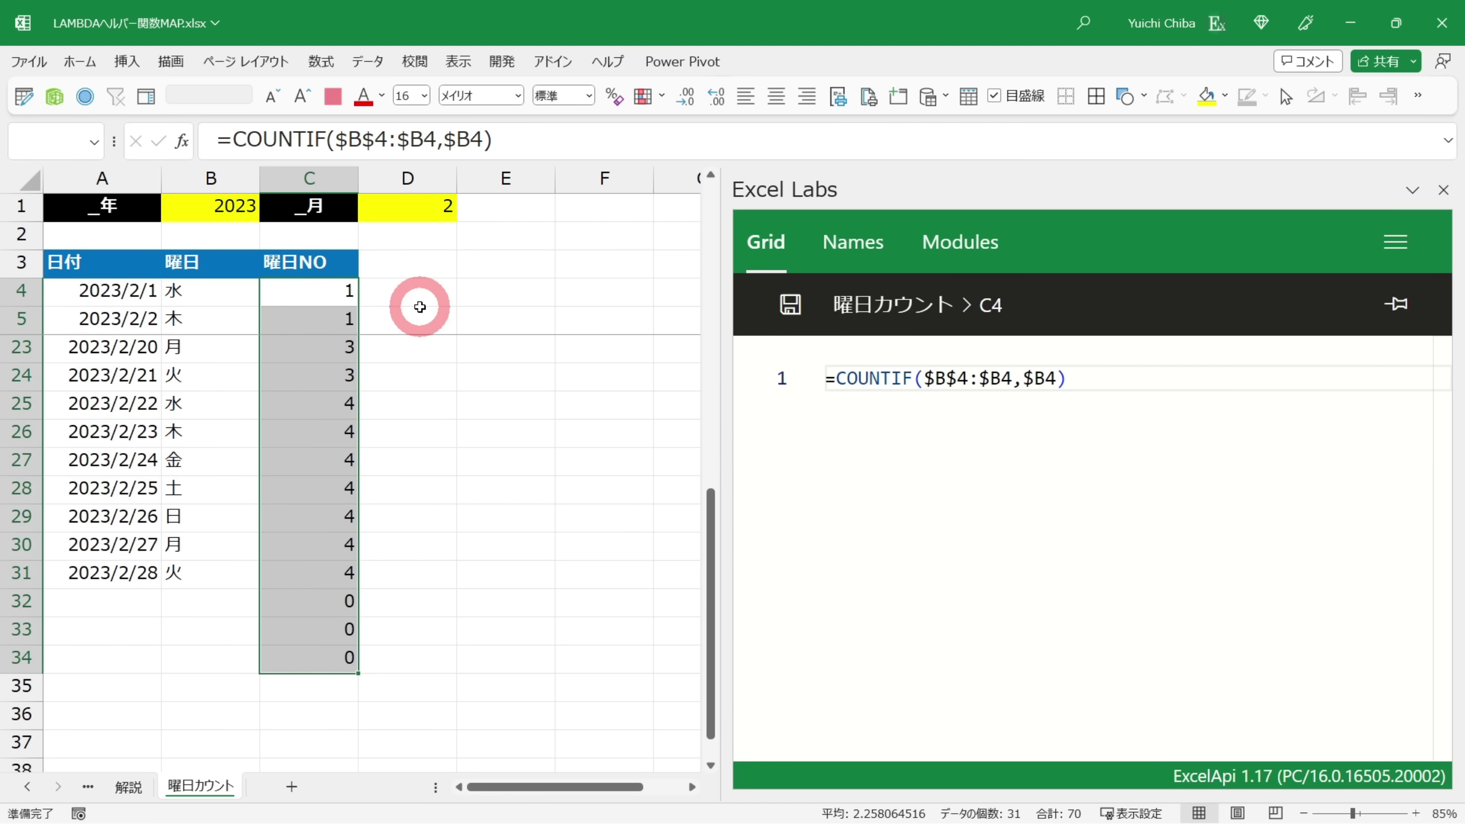
{"action": "left_click", "coordinate": [409, 287]}
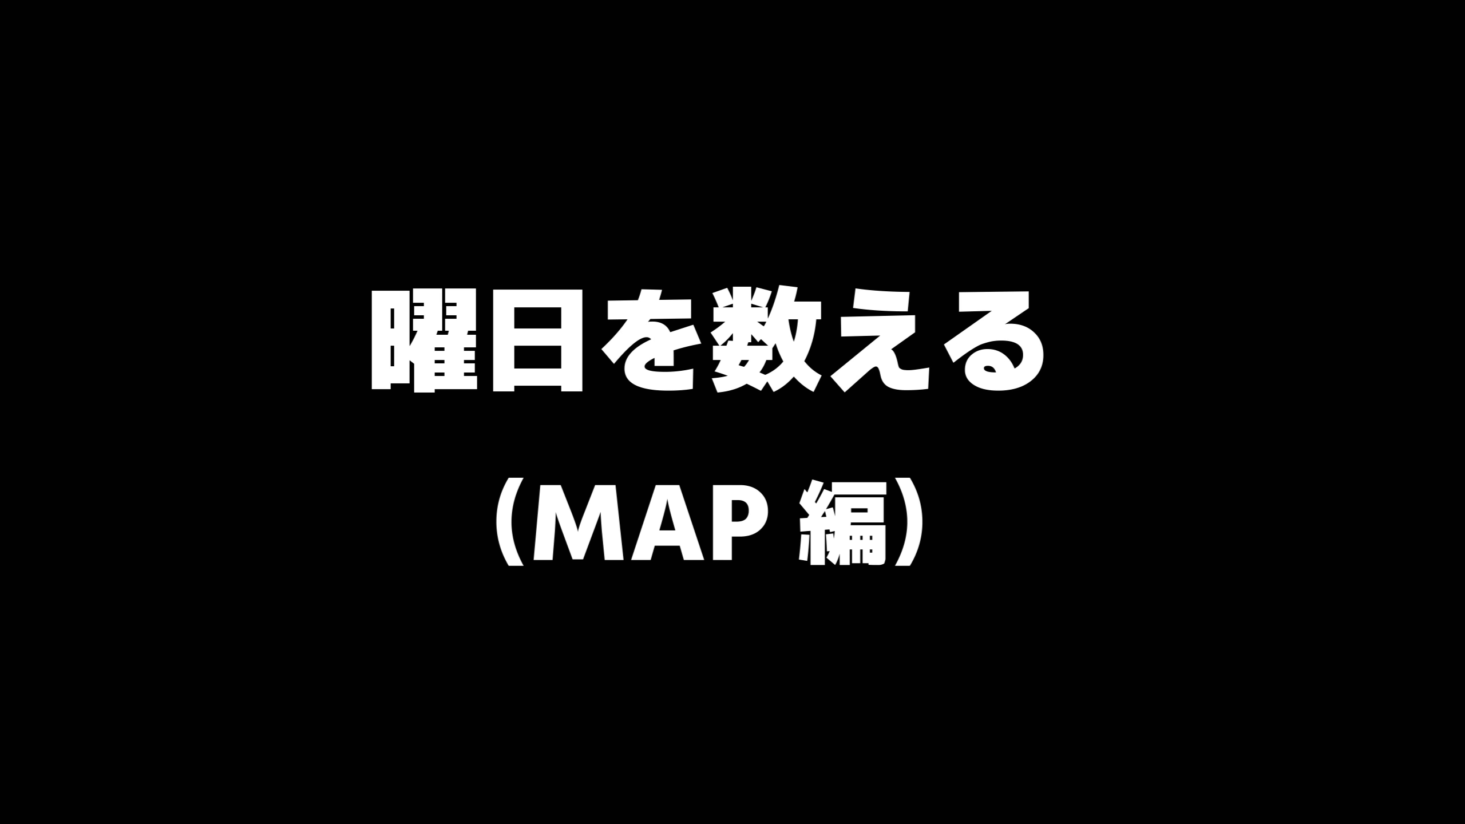
Begin D4's formula in the Excel Labs editor as =MAP(A4#,
{"action": "left_click", "coordinate": [386, 264]}
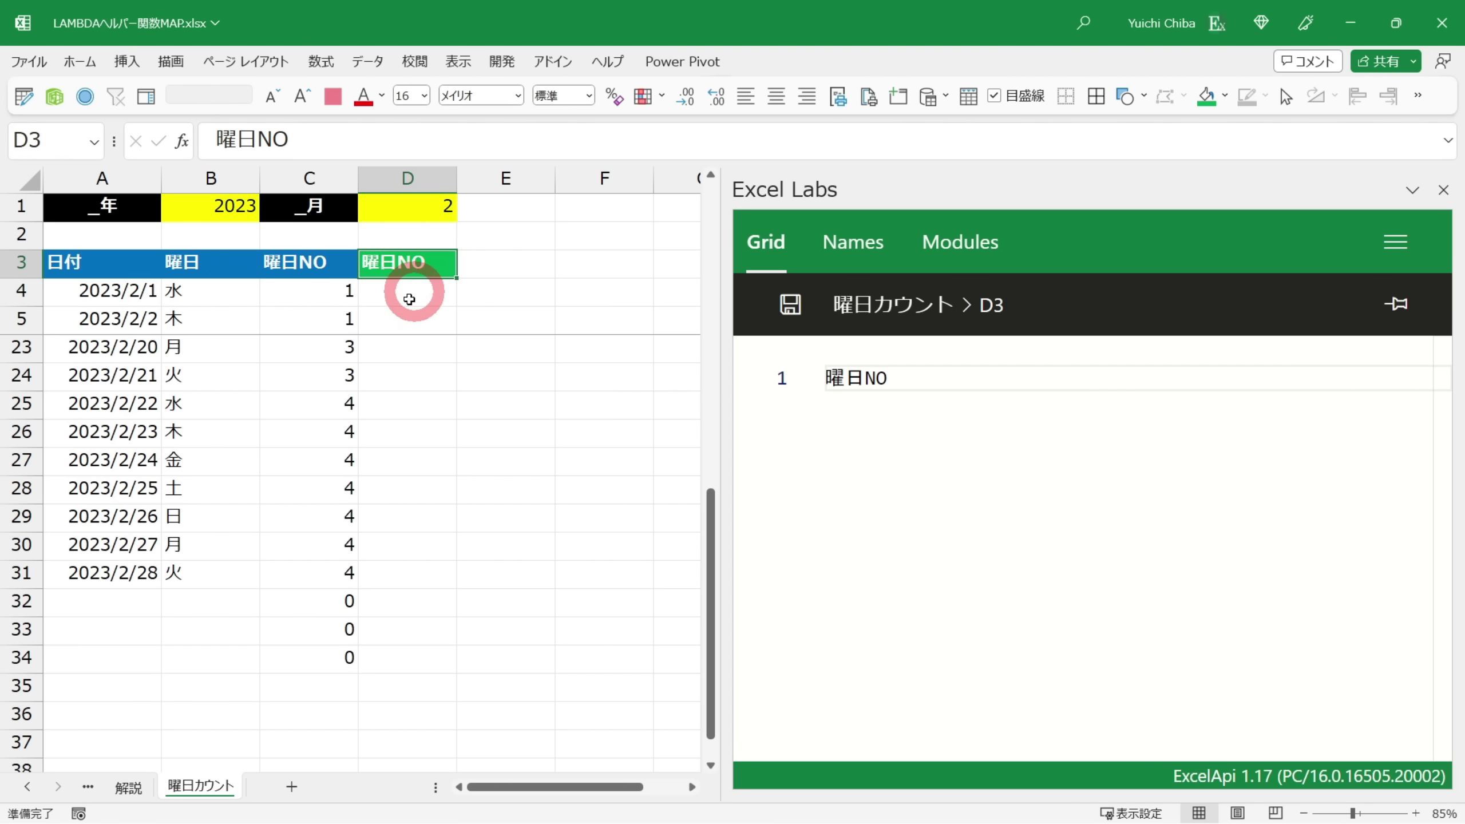
{"action": "left_click", "coordinate": [401, 287]}
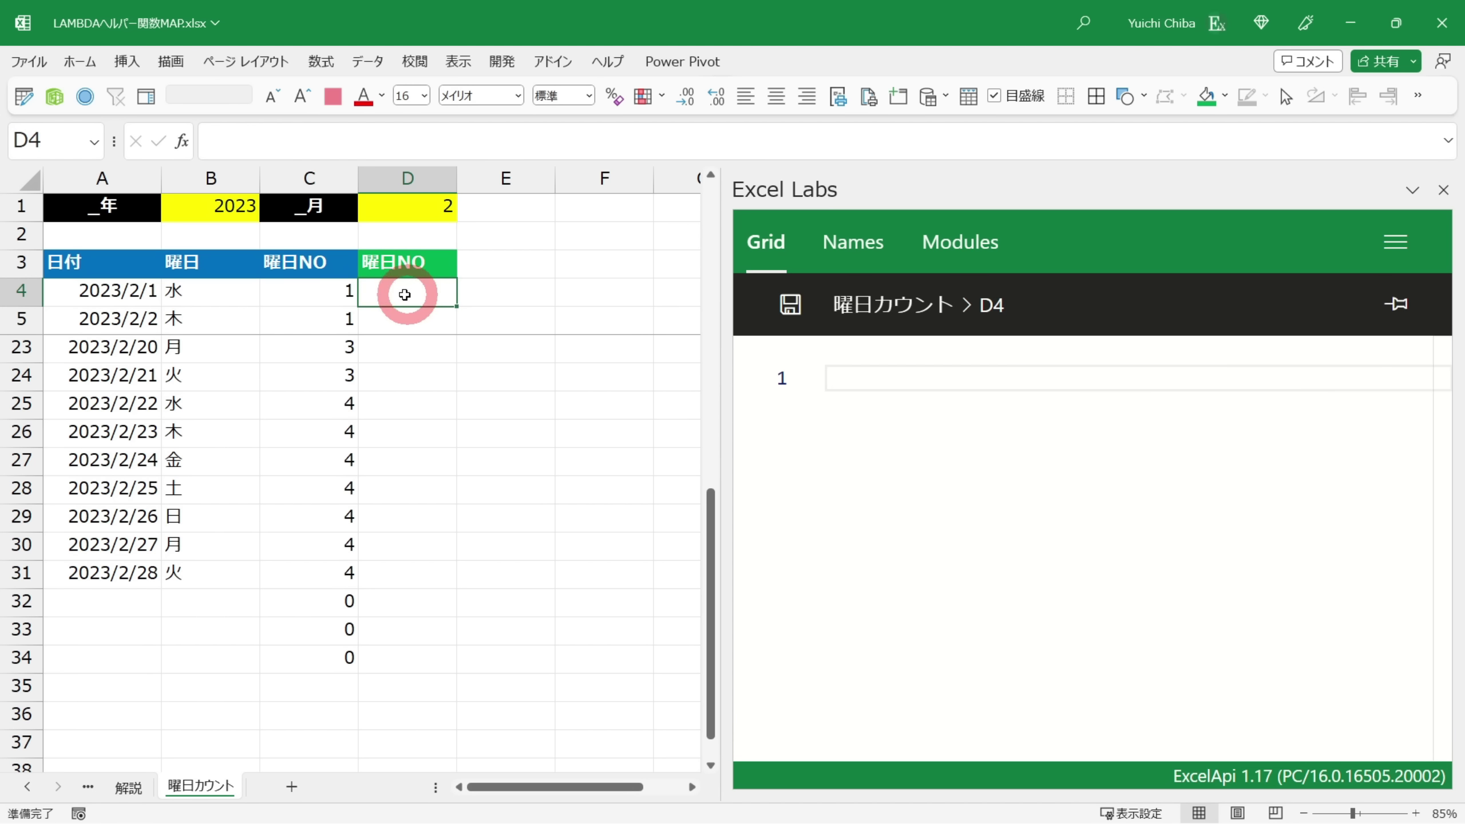
{"action": "left_click", "coordinate": [908, 488]}
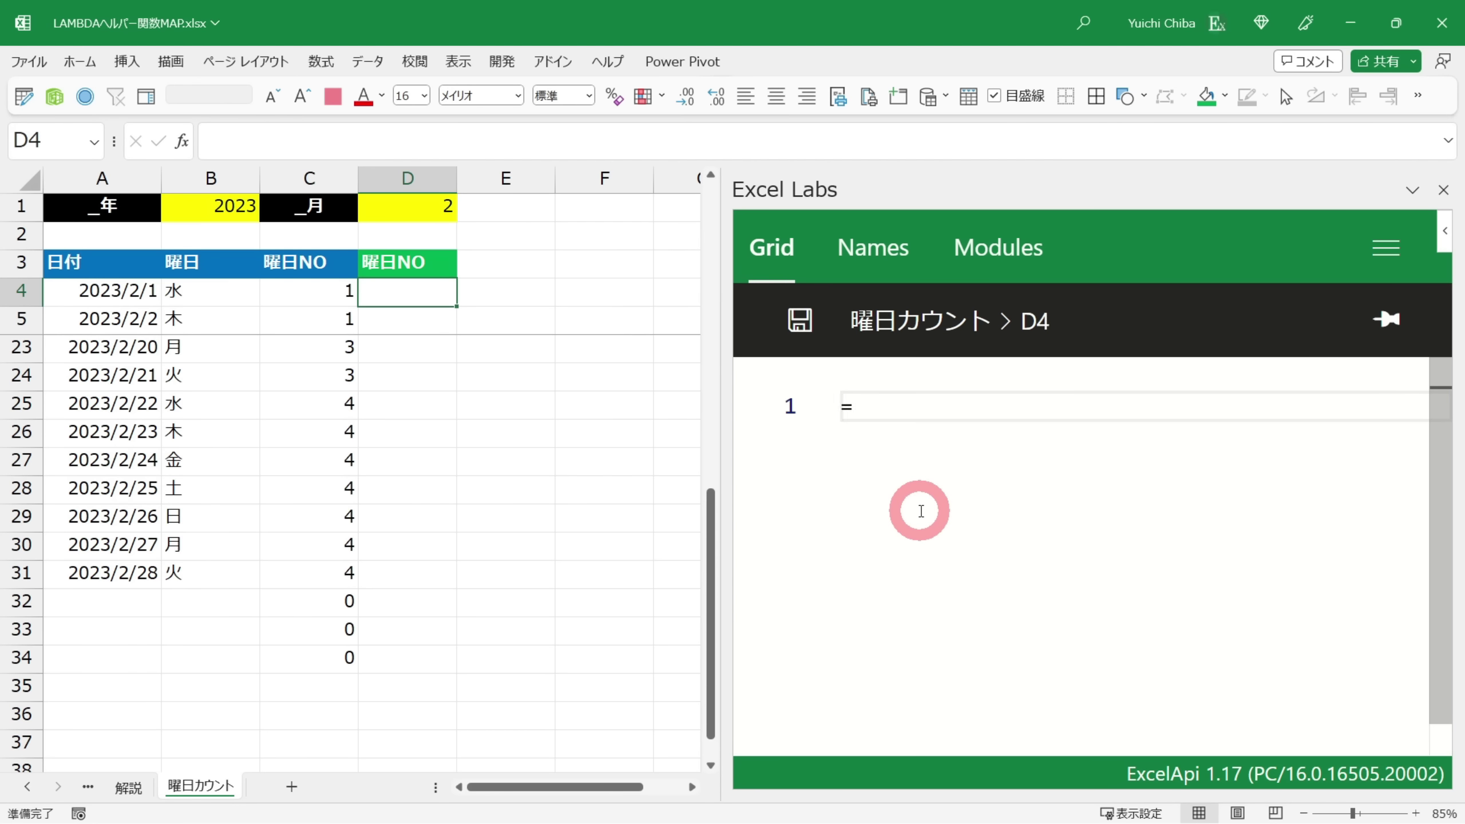
{"action": "type", "text": "map"}
{"action": "key", "text": "Tab"}
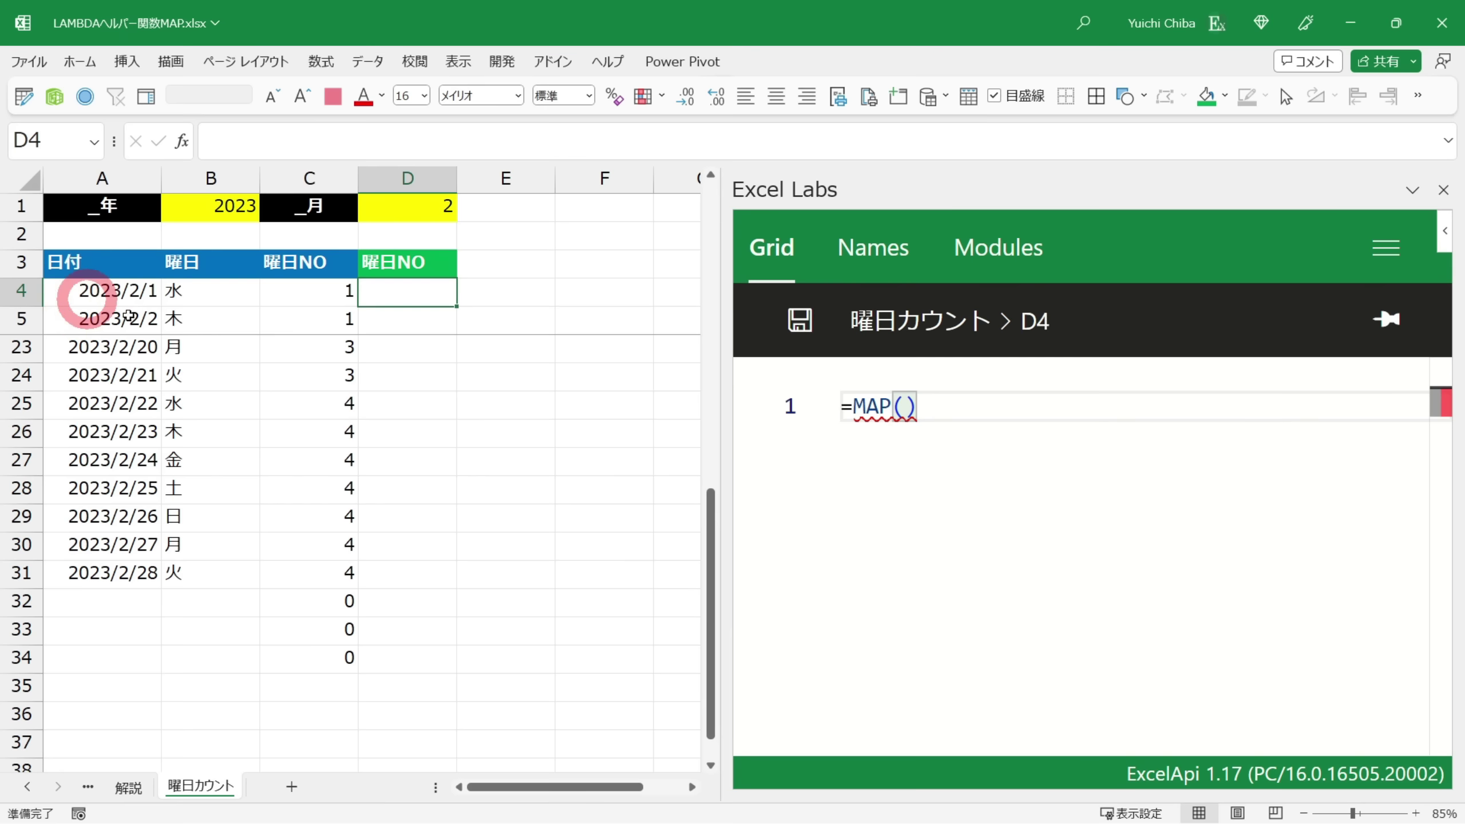
{"action": "type", "text": "A4#"}
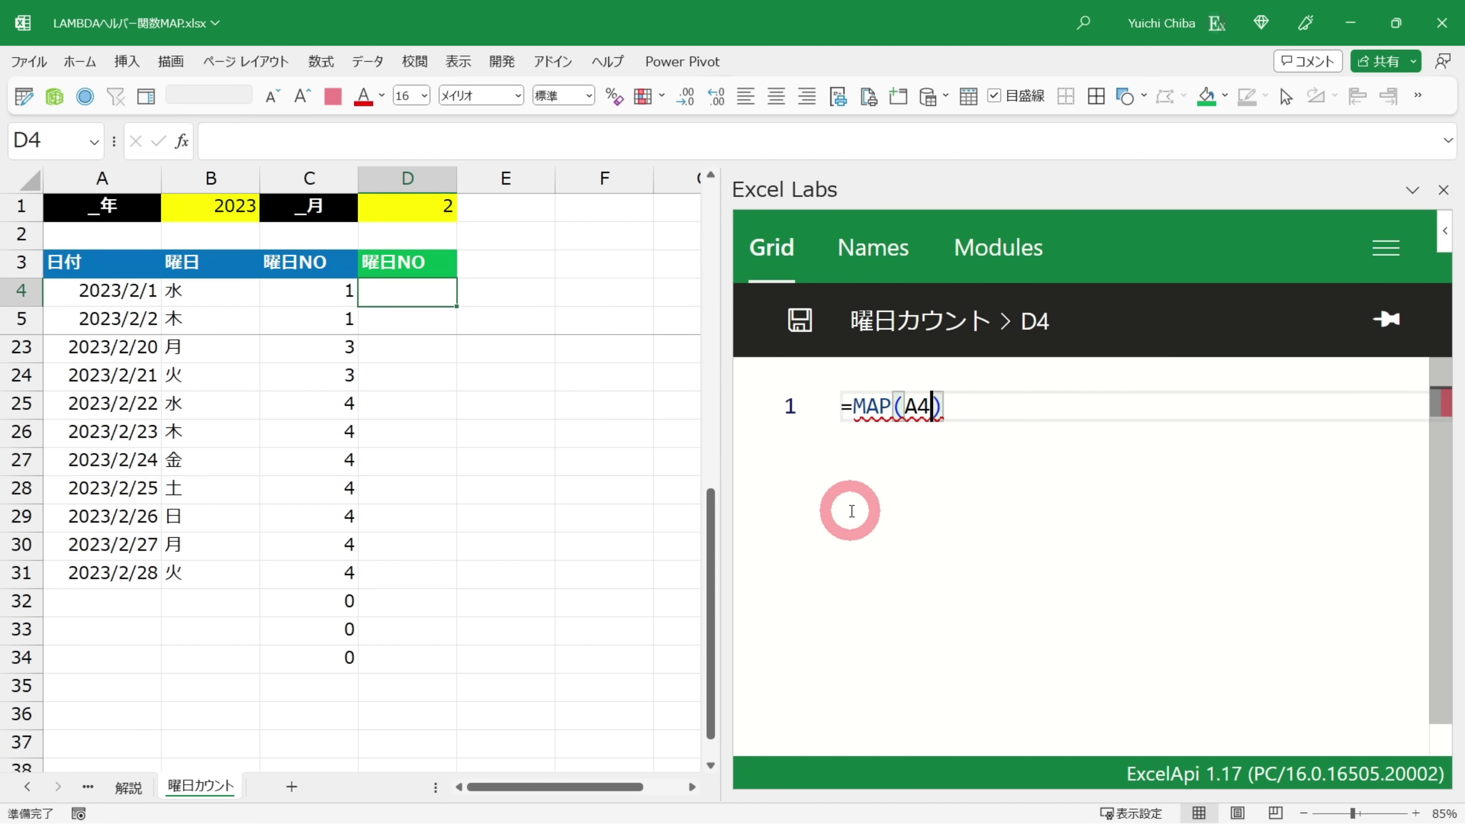
{"action": "type", "text": ","}
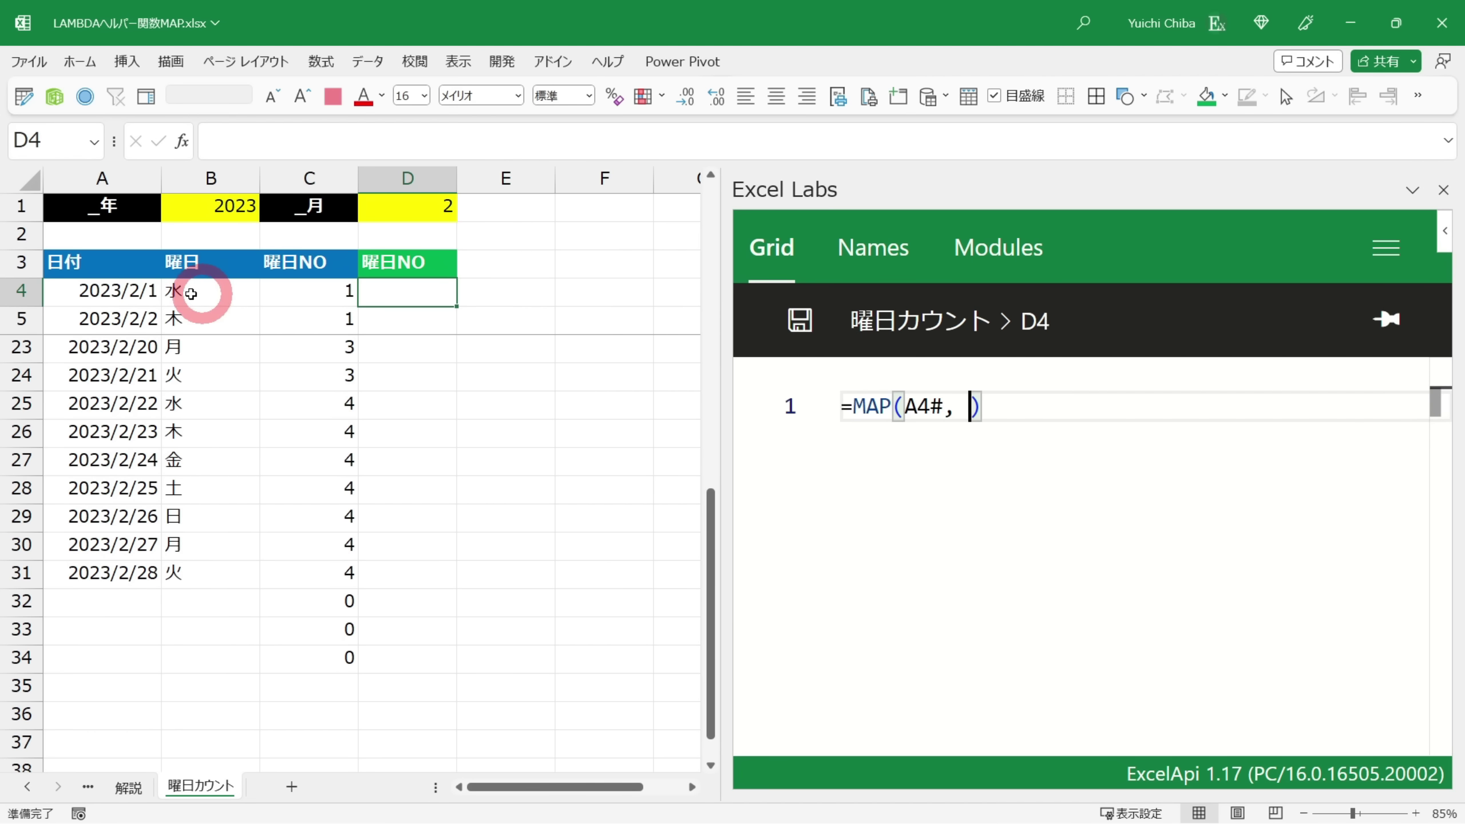
Add B4# as MAP's second array and an empty LAMBDA() on a new line
{"action": "type", "text": "B4"}
{"action": "type", "text": "#,"}
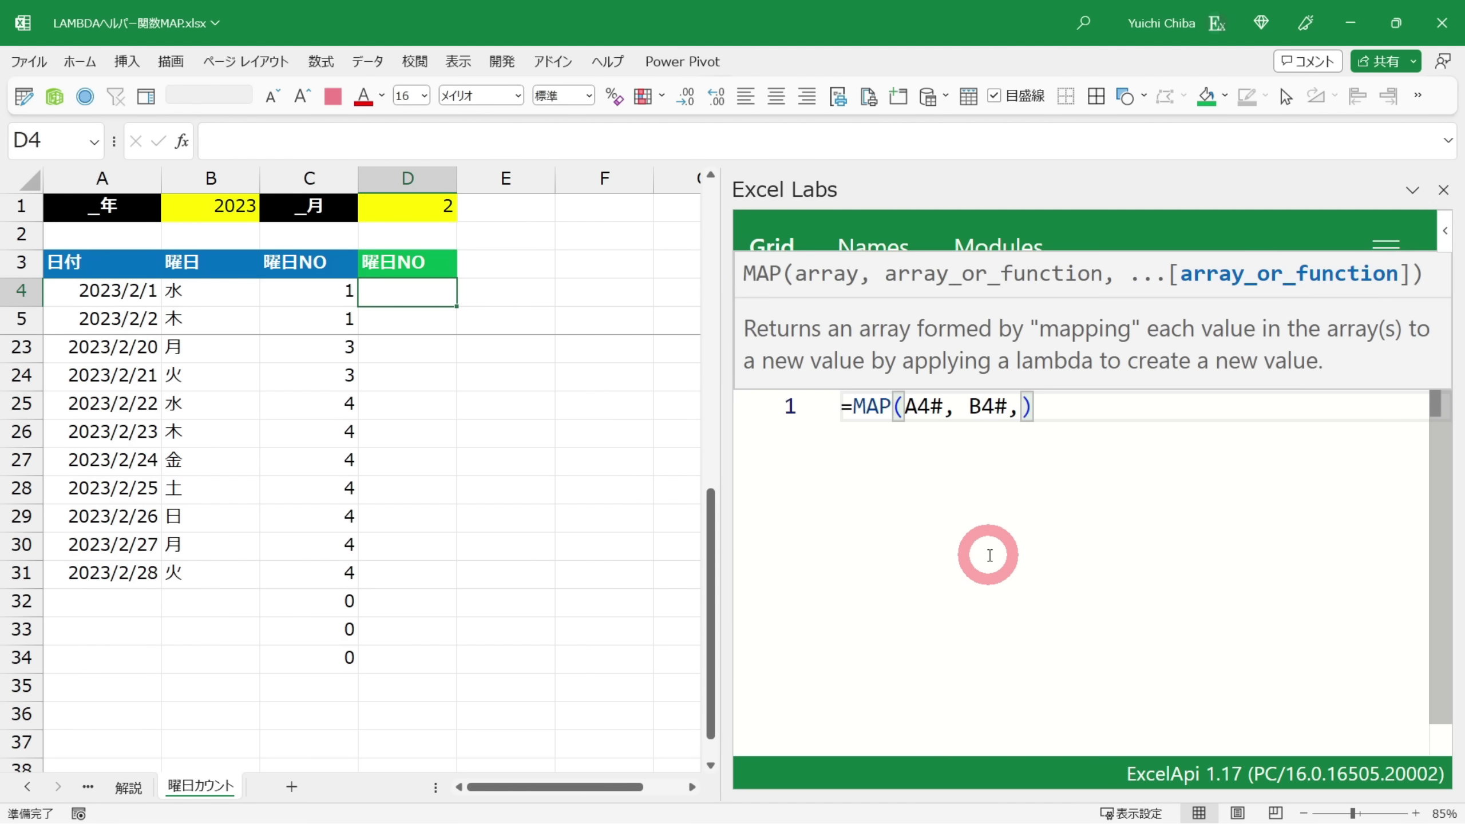
{"action": "key", "text": "Escape"}
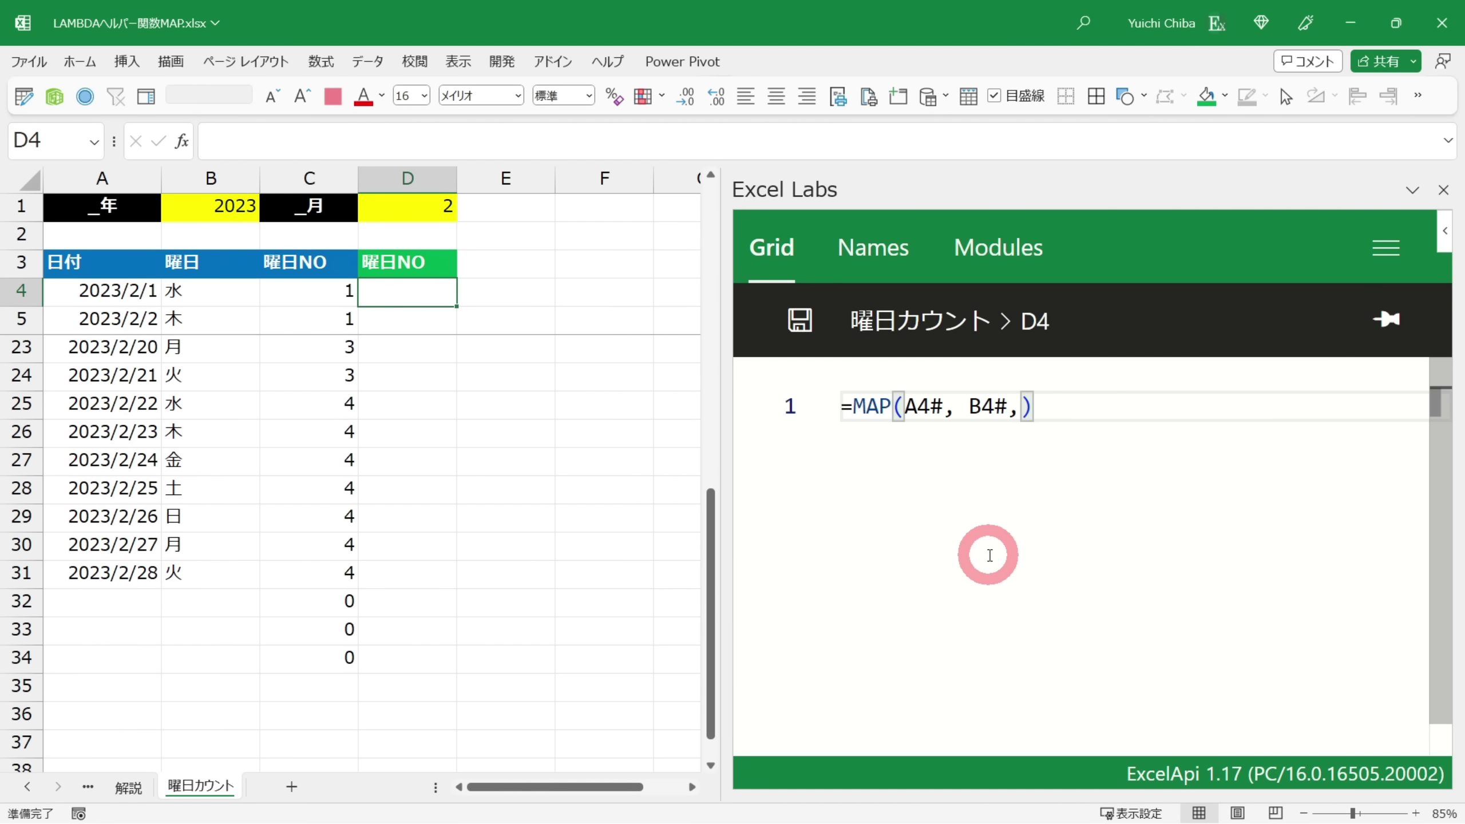
{"action": "key", "text": "Return"}
{"action": "type", "text": "lam"}
{"action": "key", "text": "Tab"}
{"action": "key", "text": "Return"}
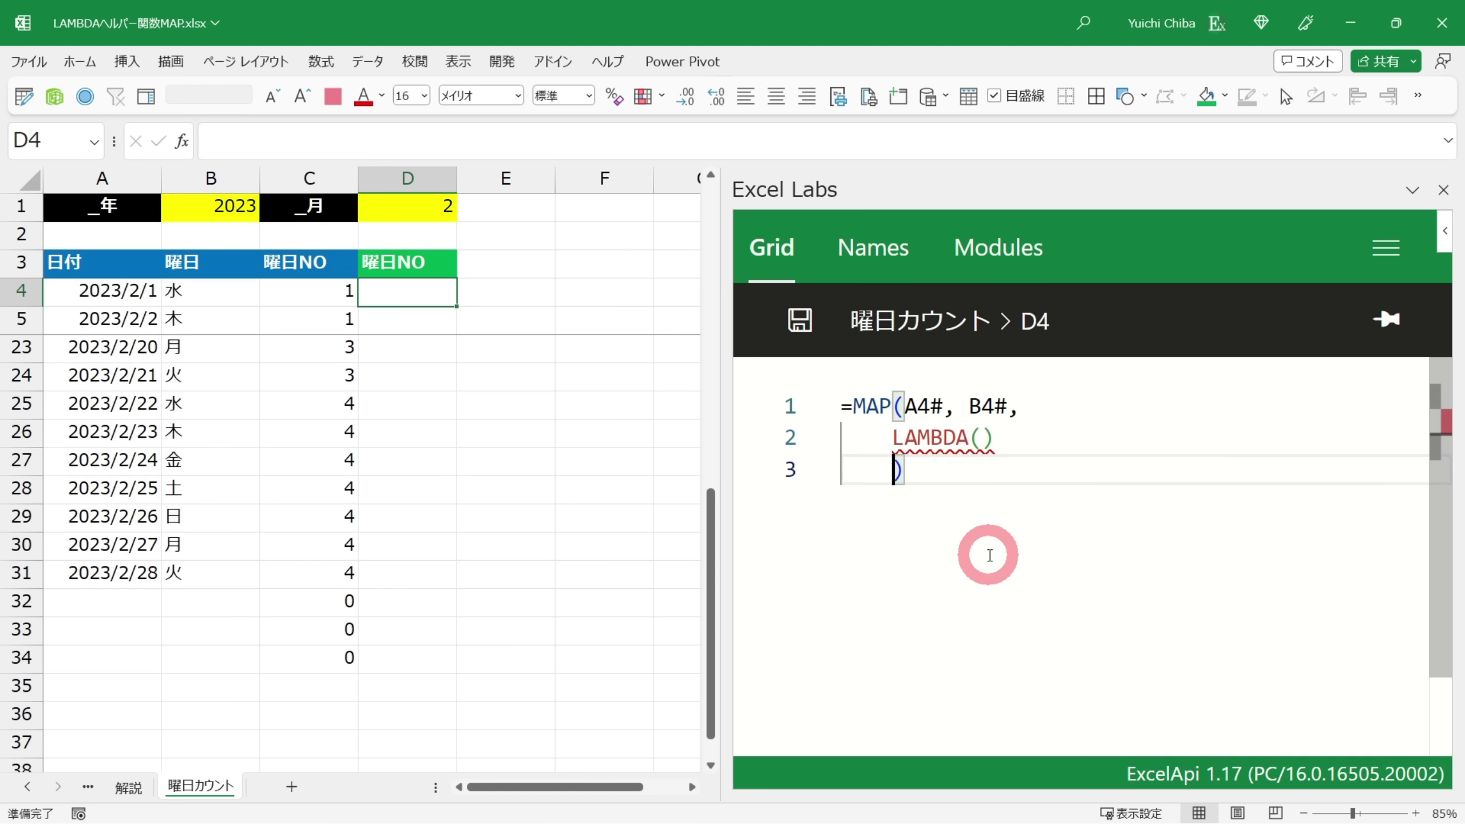
{"action": "key", "text": "Left"}
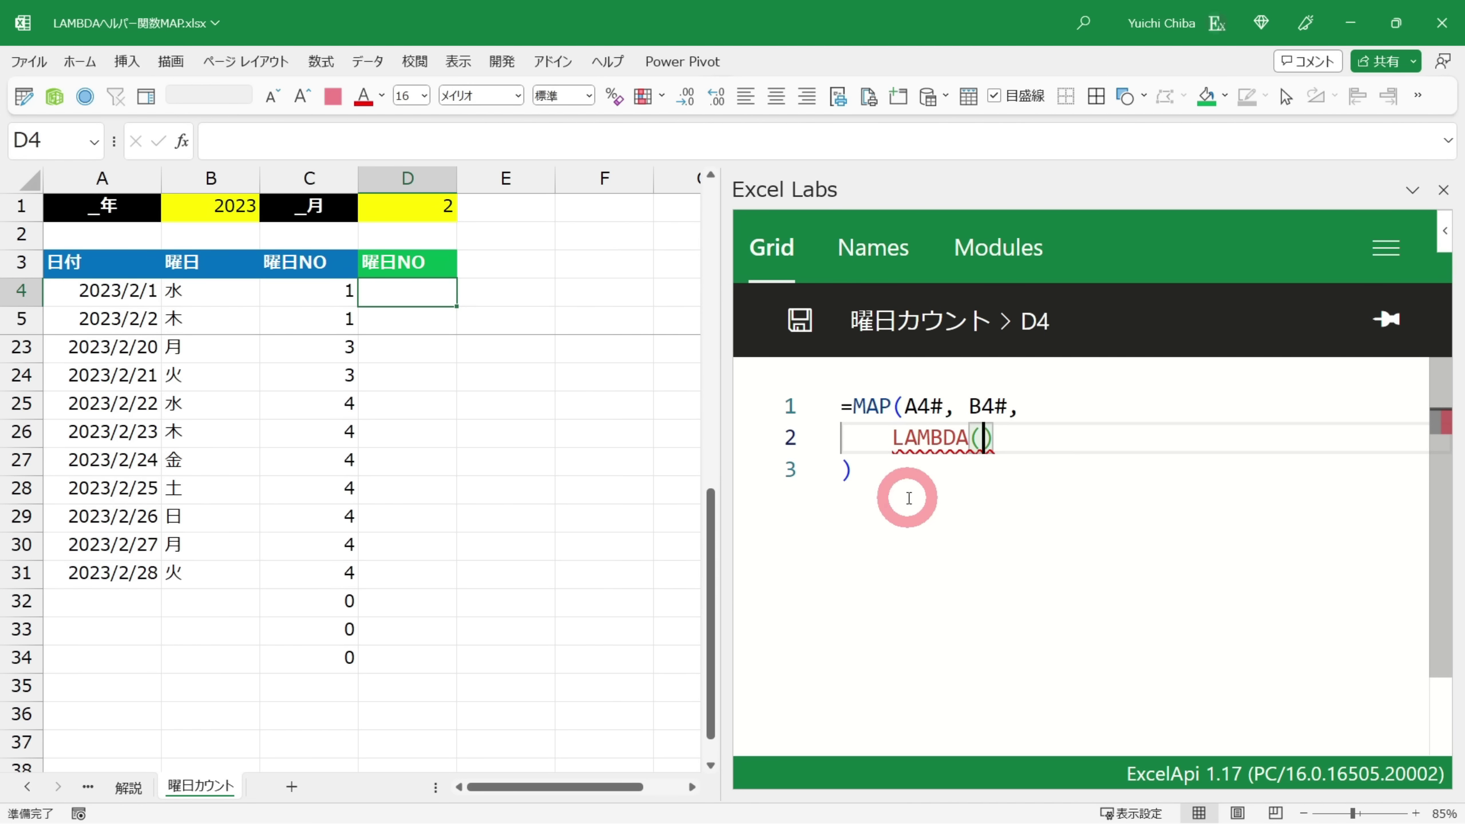
{"action": "type", "text": "x,y"}
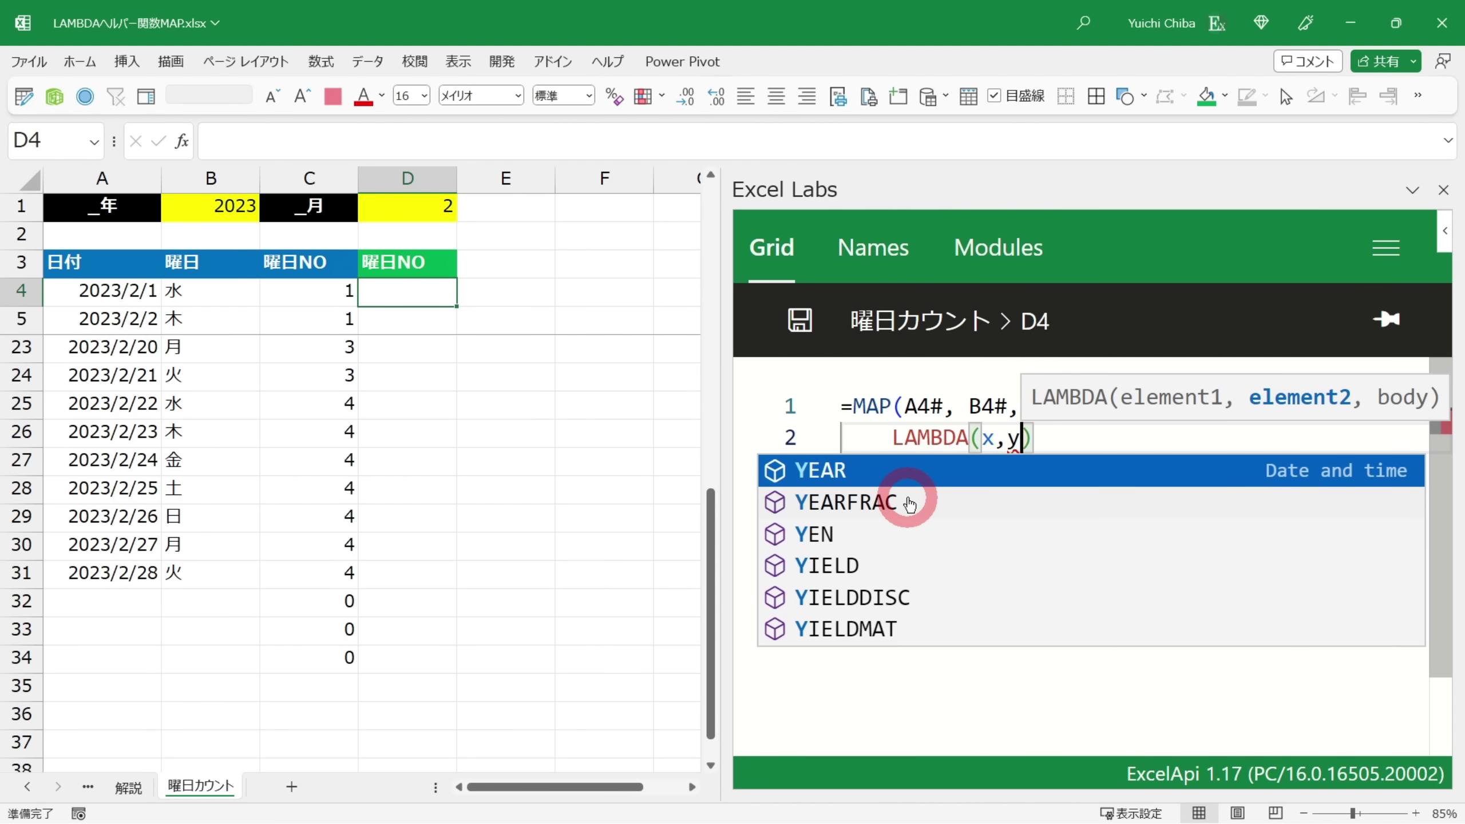
{"action": "key", "text": "BackSpace"}
{"action": "key", "text": "BackSpace"}
{"action": "key", "text": "BackSpace"}
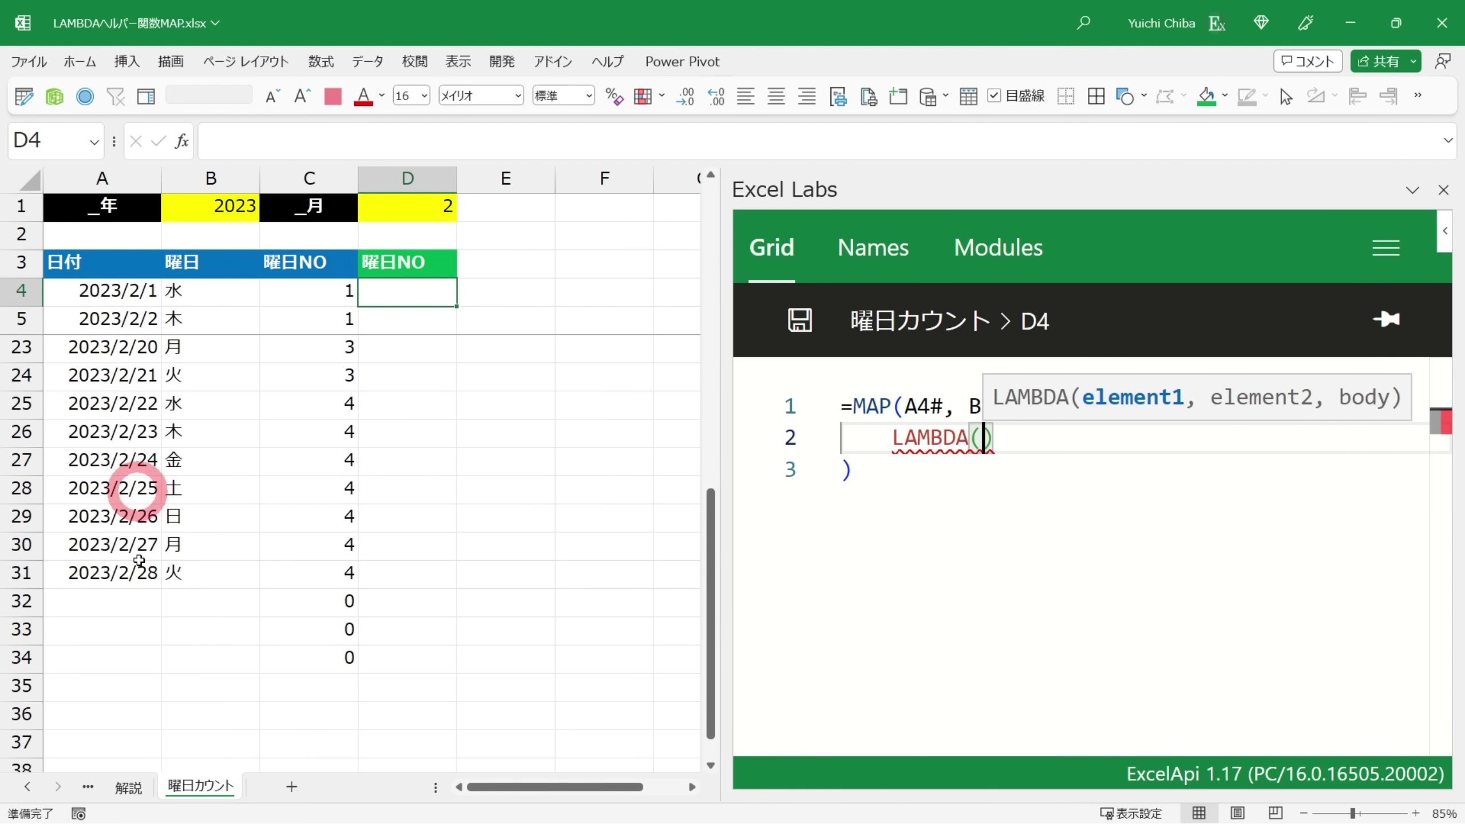
{"action": "type", "text": "_"}
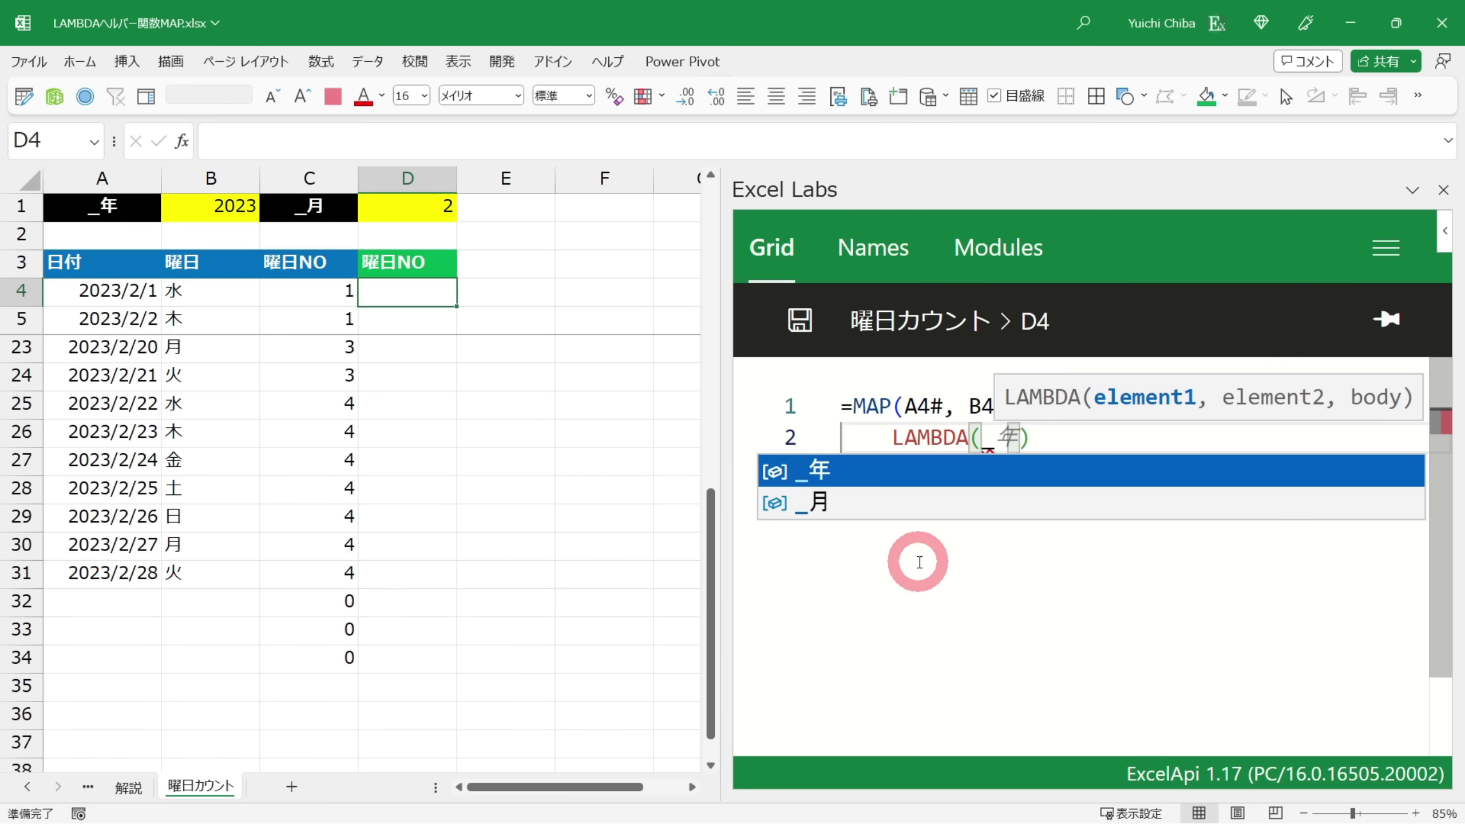
{"action": "type", "text": "date, "}
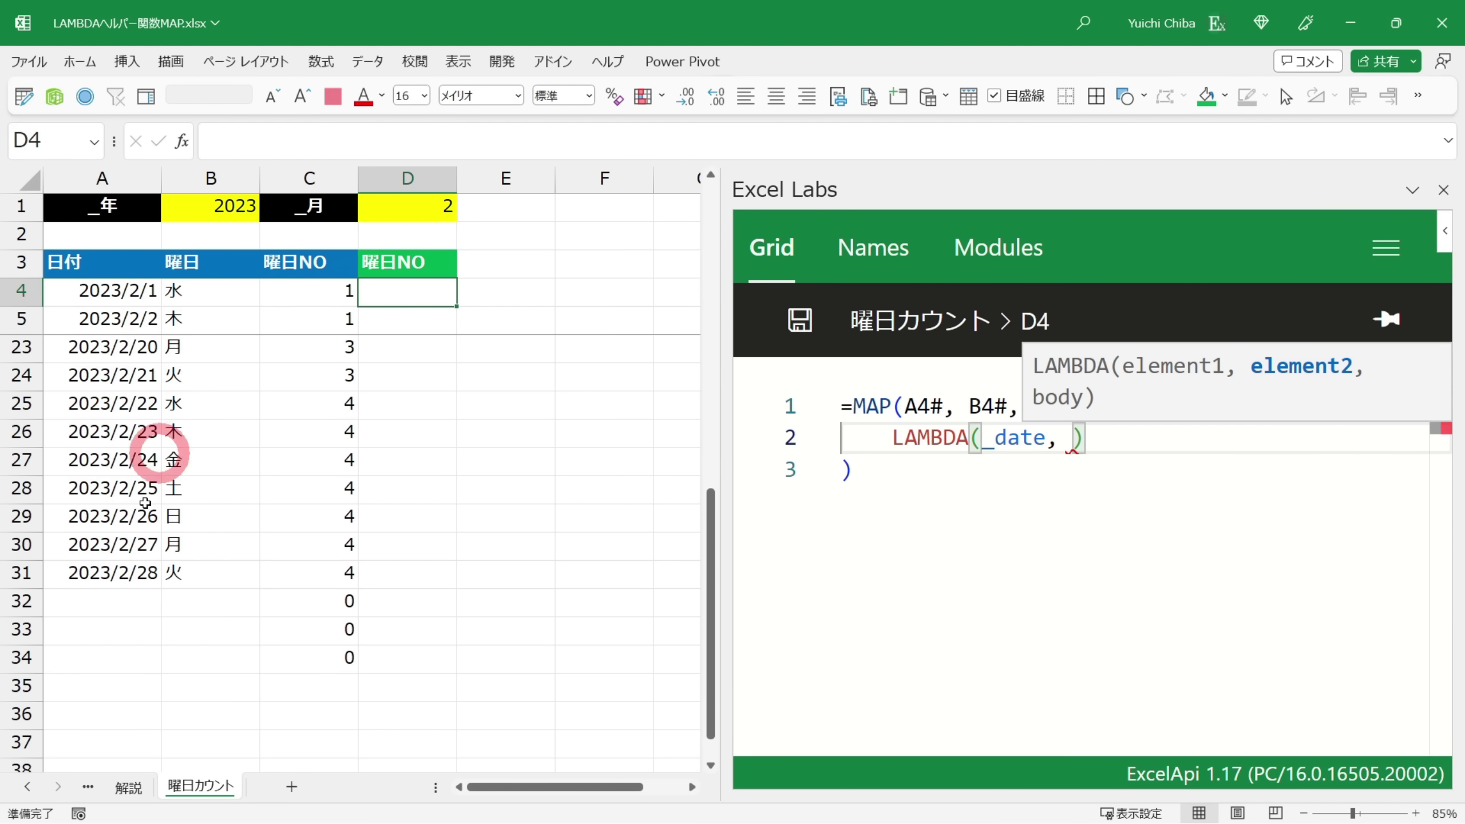
{"action": "type", "text": "_"}
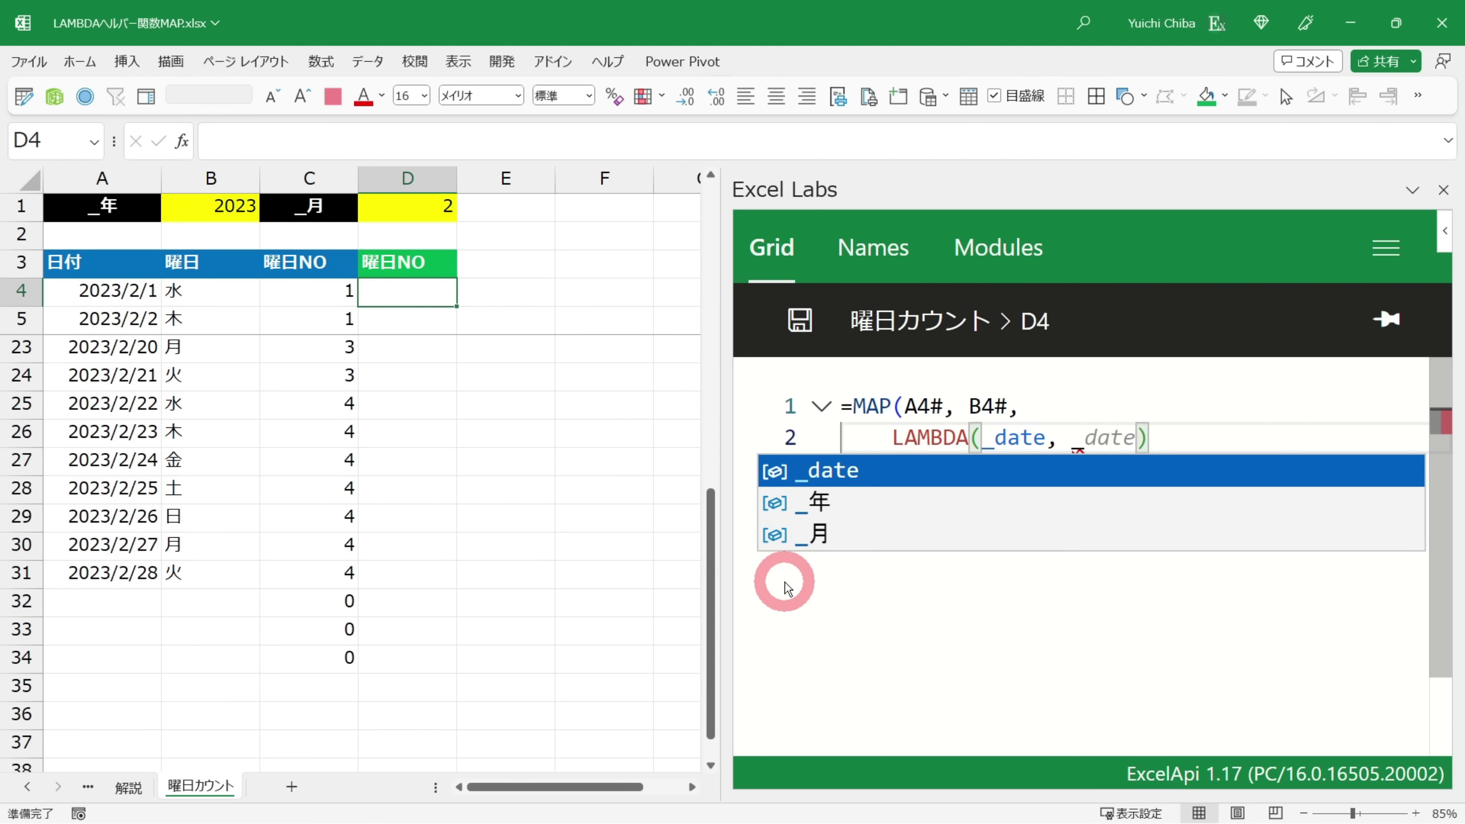
{"action": "type", "text": "weekday,"}
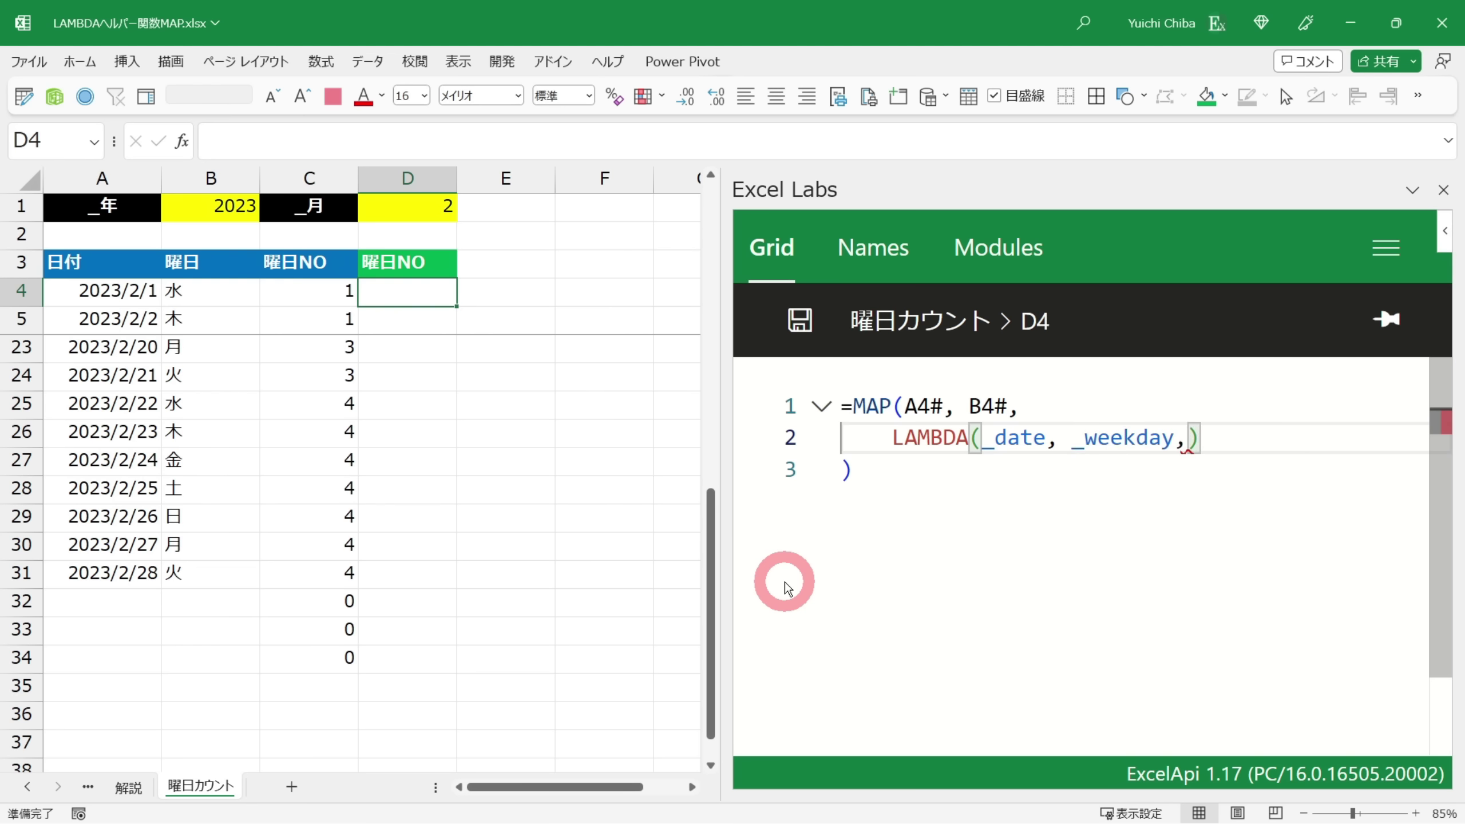
{"action": "key", "text": "Return"}
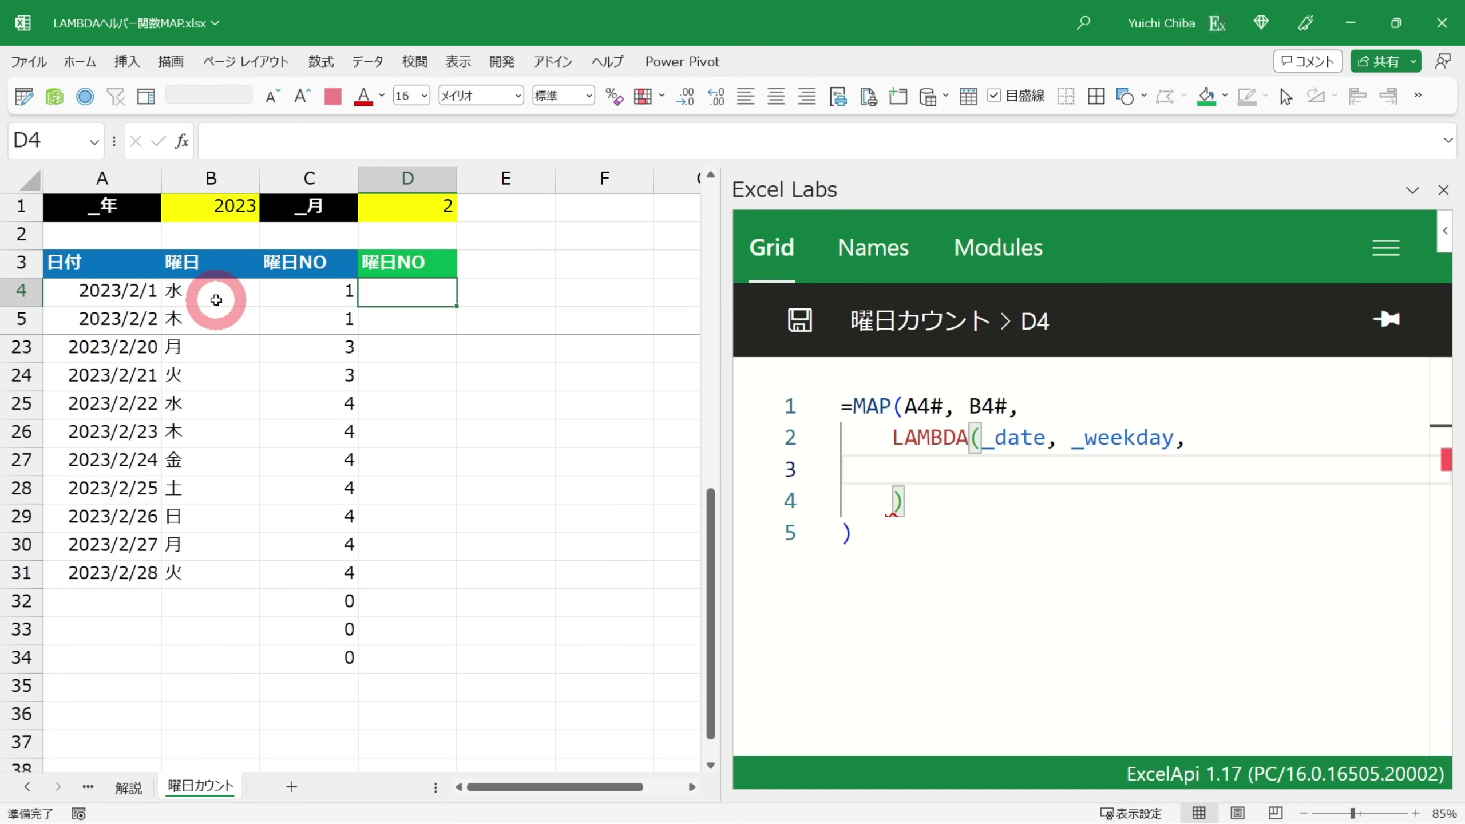
{"action": "left_click_drag", "start_coordinate": [980, 437], "coordinate": [1033, 438]}
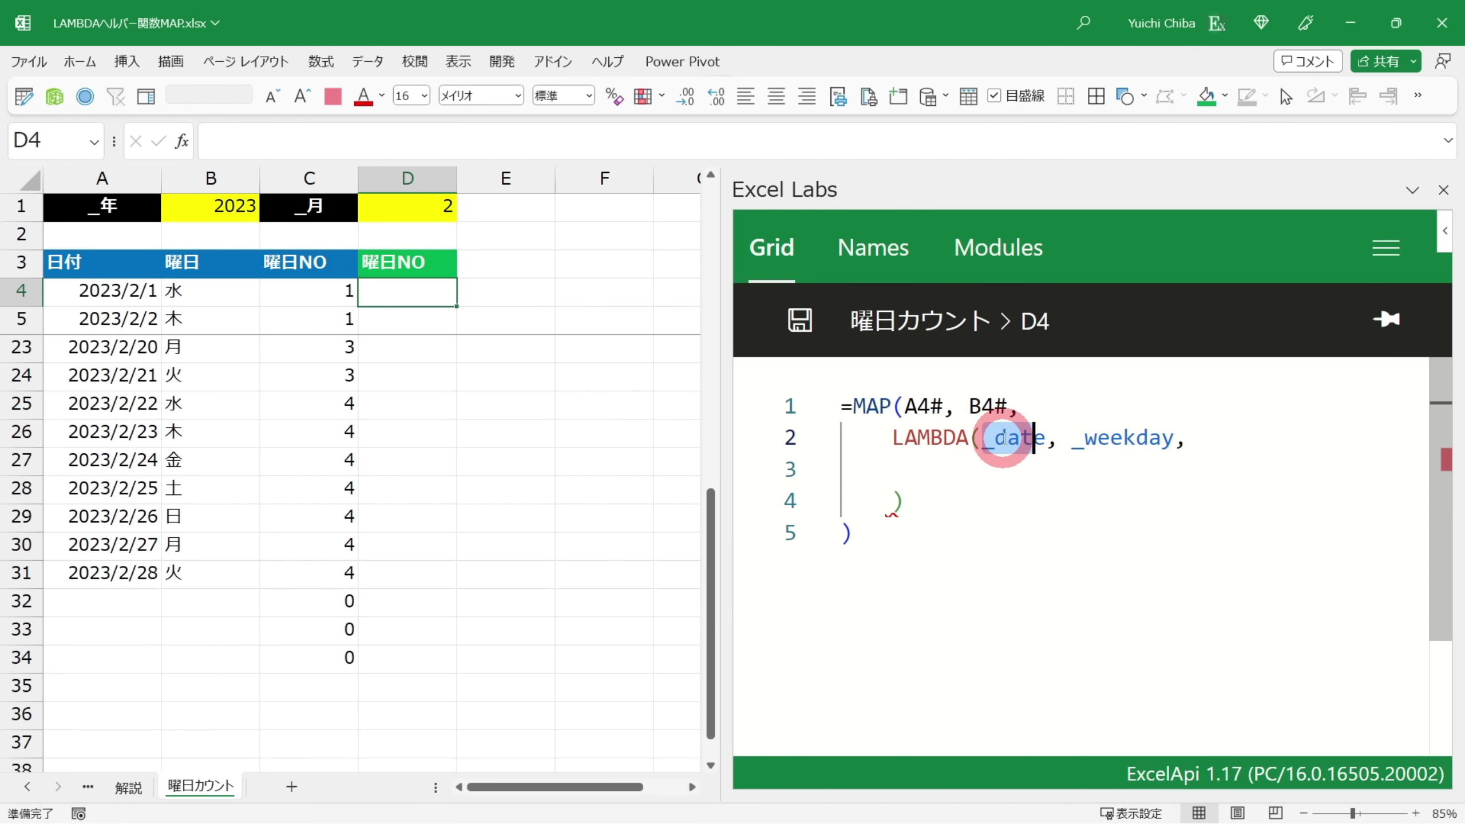
{"action": "left_click", "coordinate": [1007, 438]}
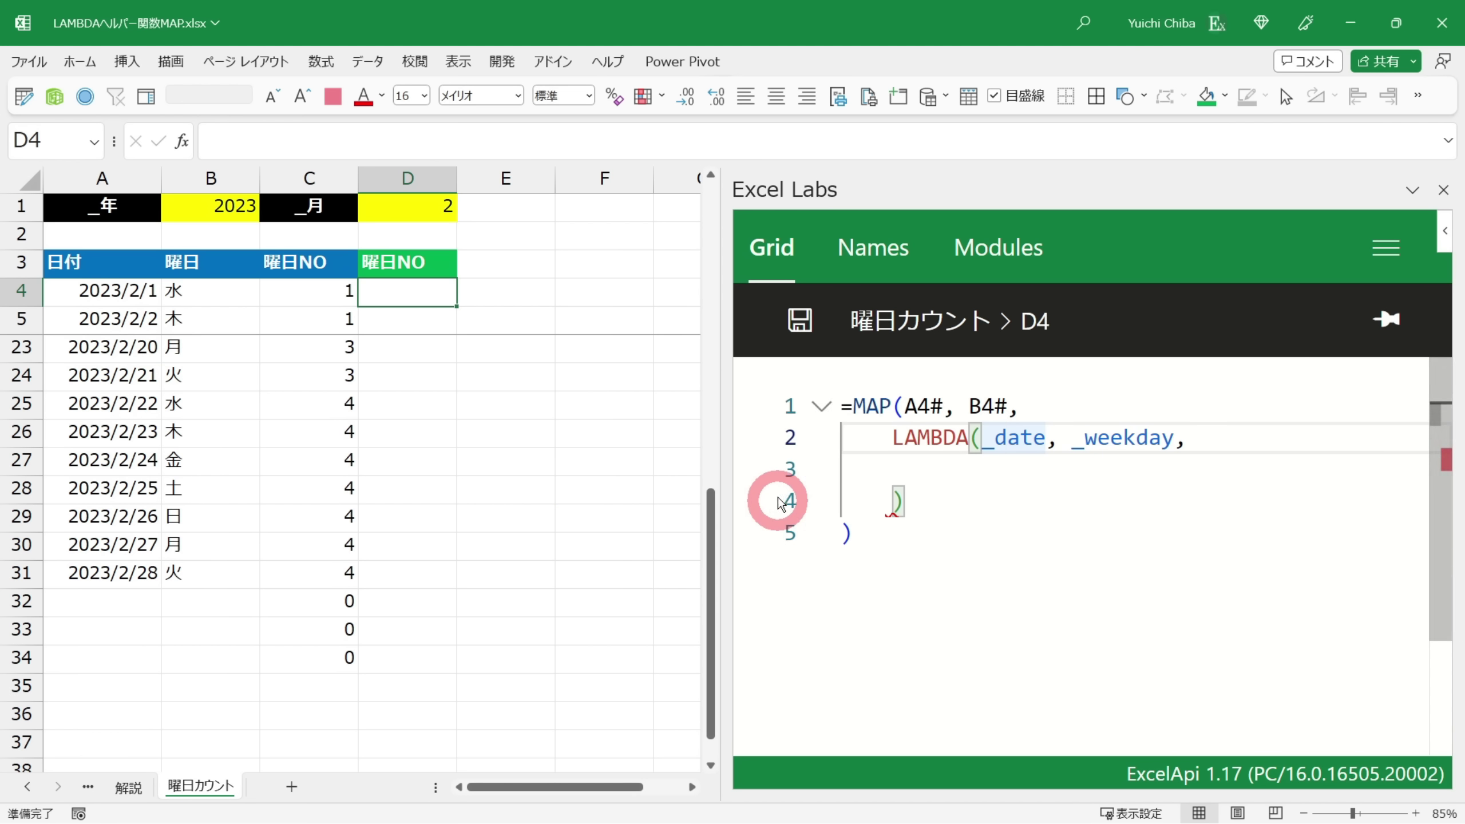
{"action": "left_click", "coordinate": [958, 471]}
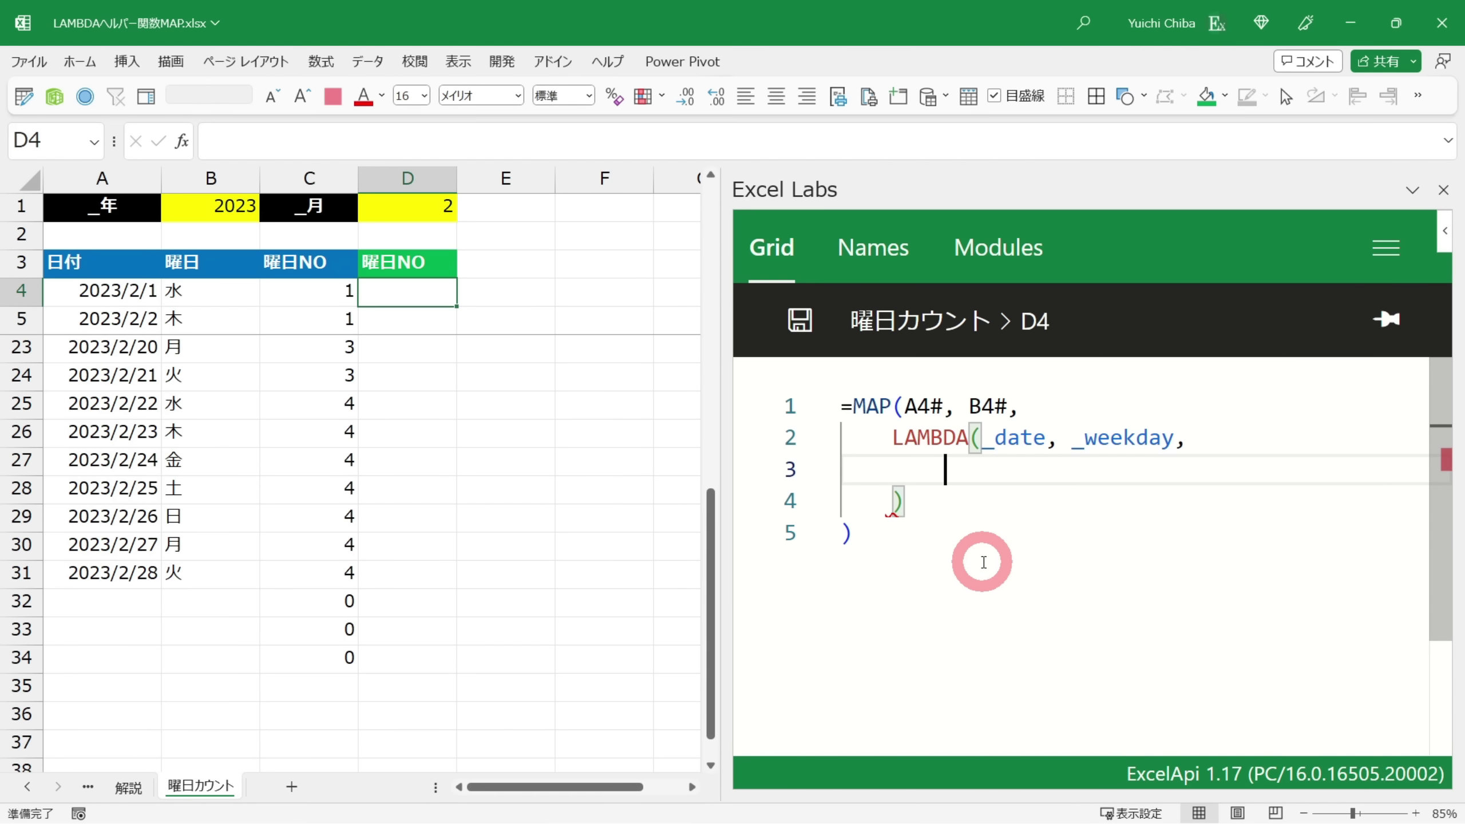
{"action": "type", "text": "fil"}
Write FILTER(B4#, A4# <= _date) as the LAMBDA body
{"action": "key", "text": "Tab"}
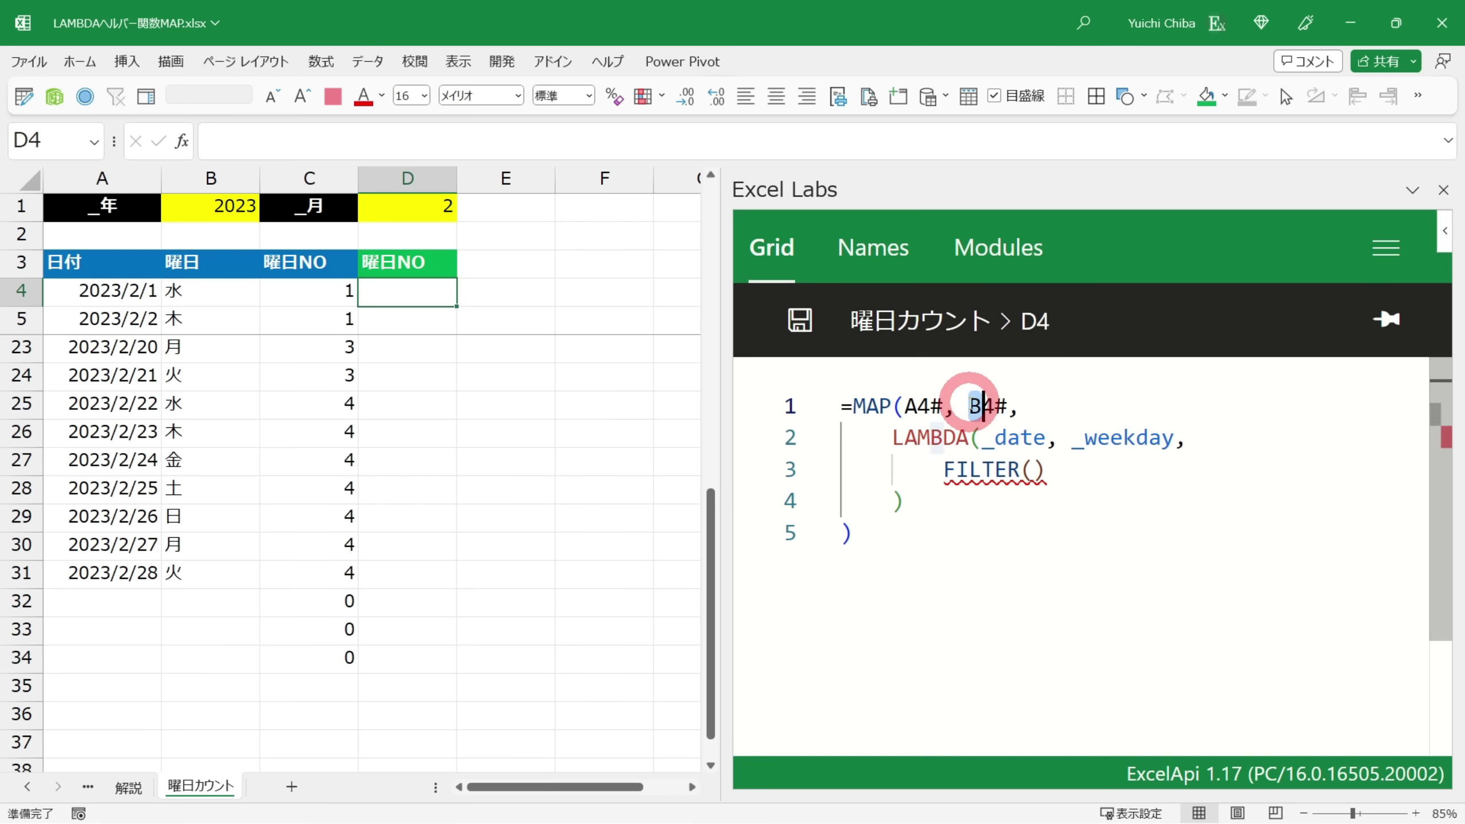
{"action": "type", "text": "B4#, A4# <="}
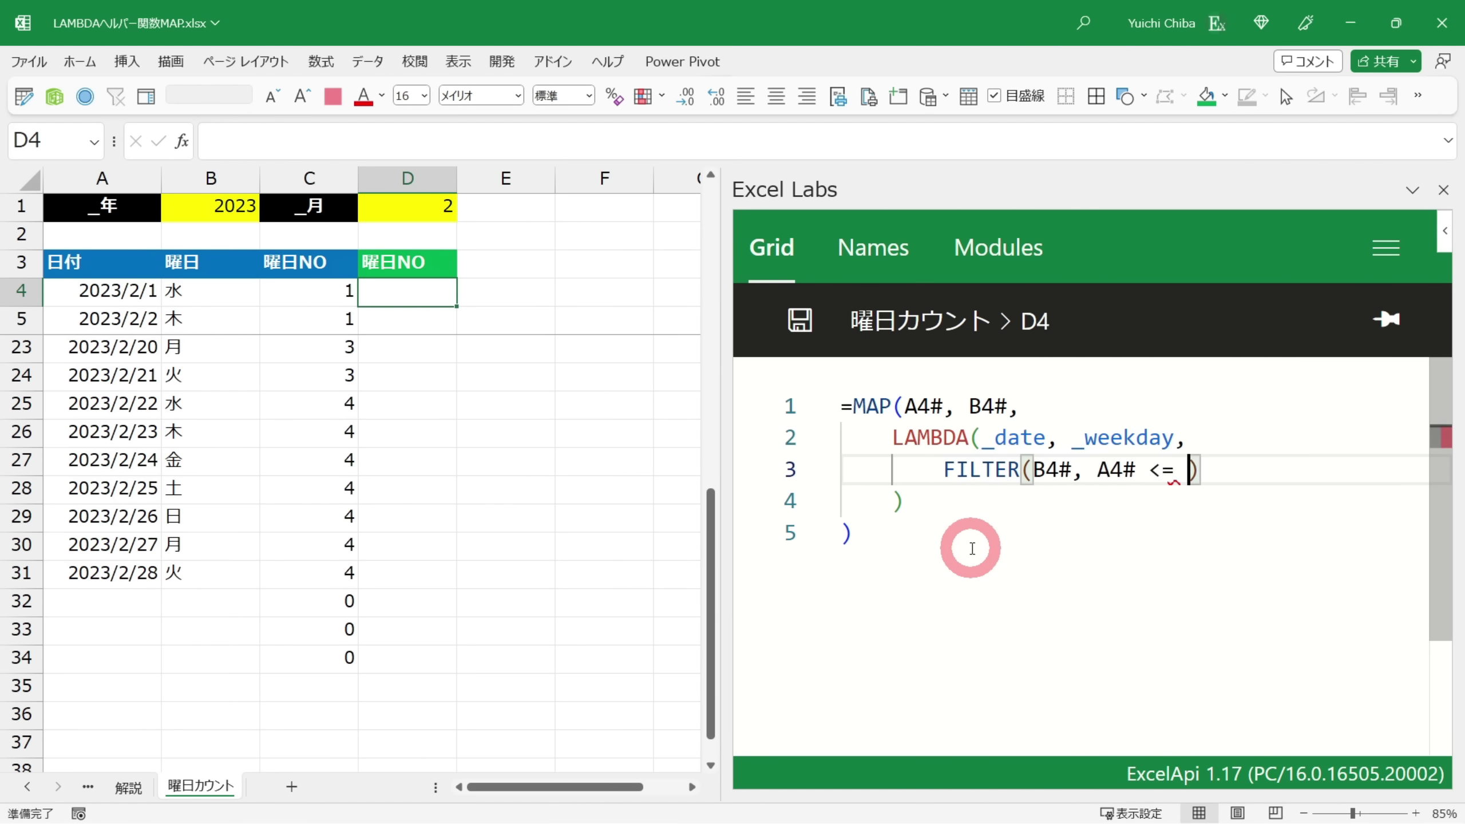
{"action": "type", "text": "_"}
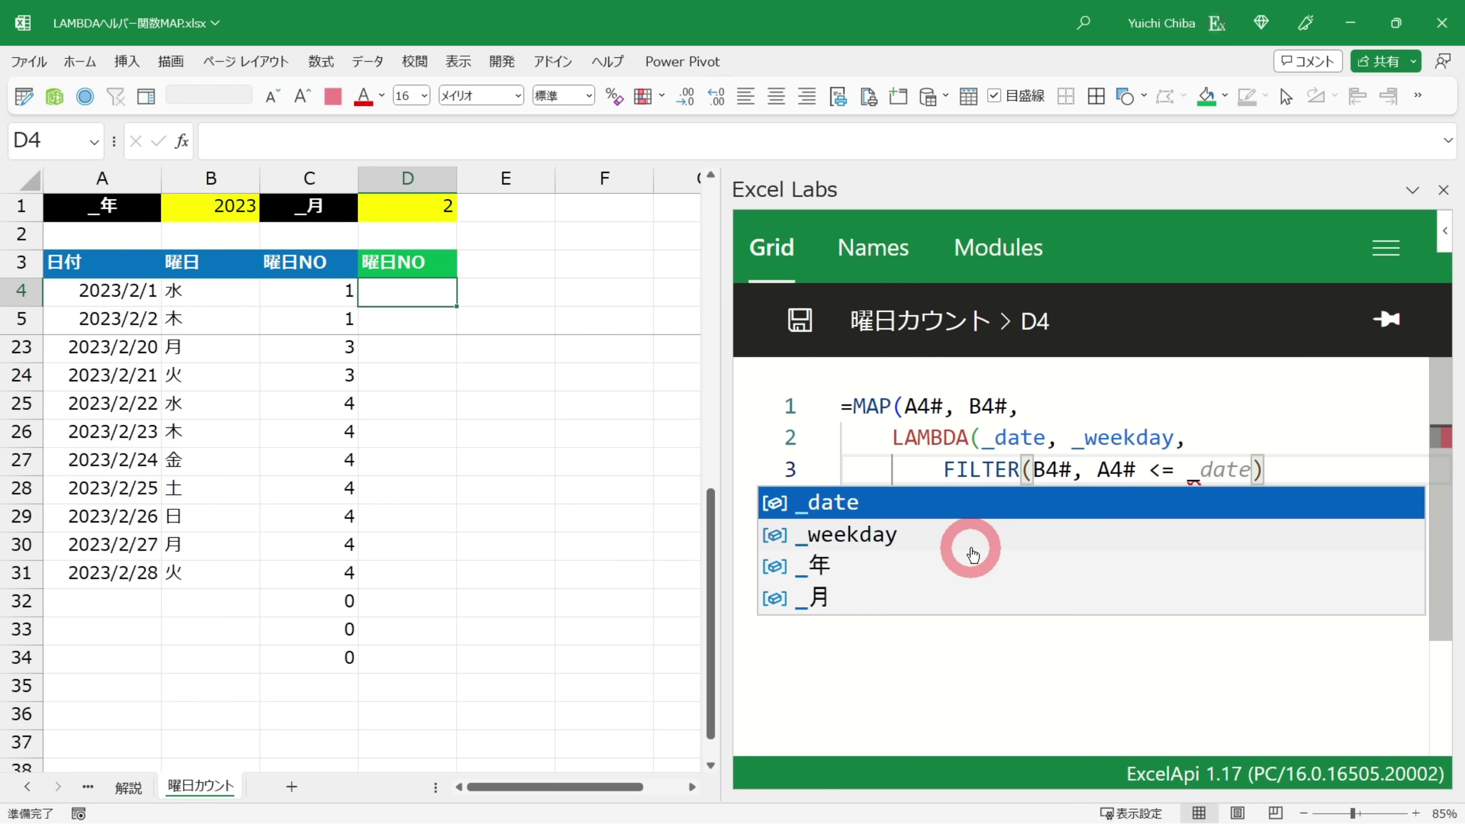
{"action": "key", "text": "Tab"}
{"action": "left_click", "coordinate": [1018, 439]}
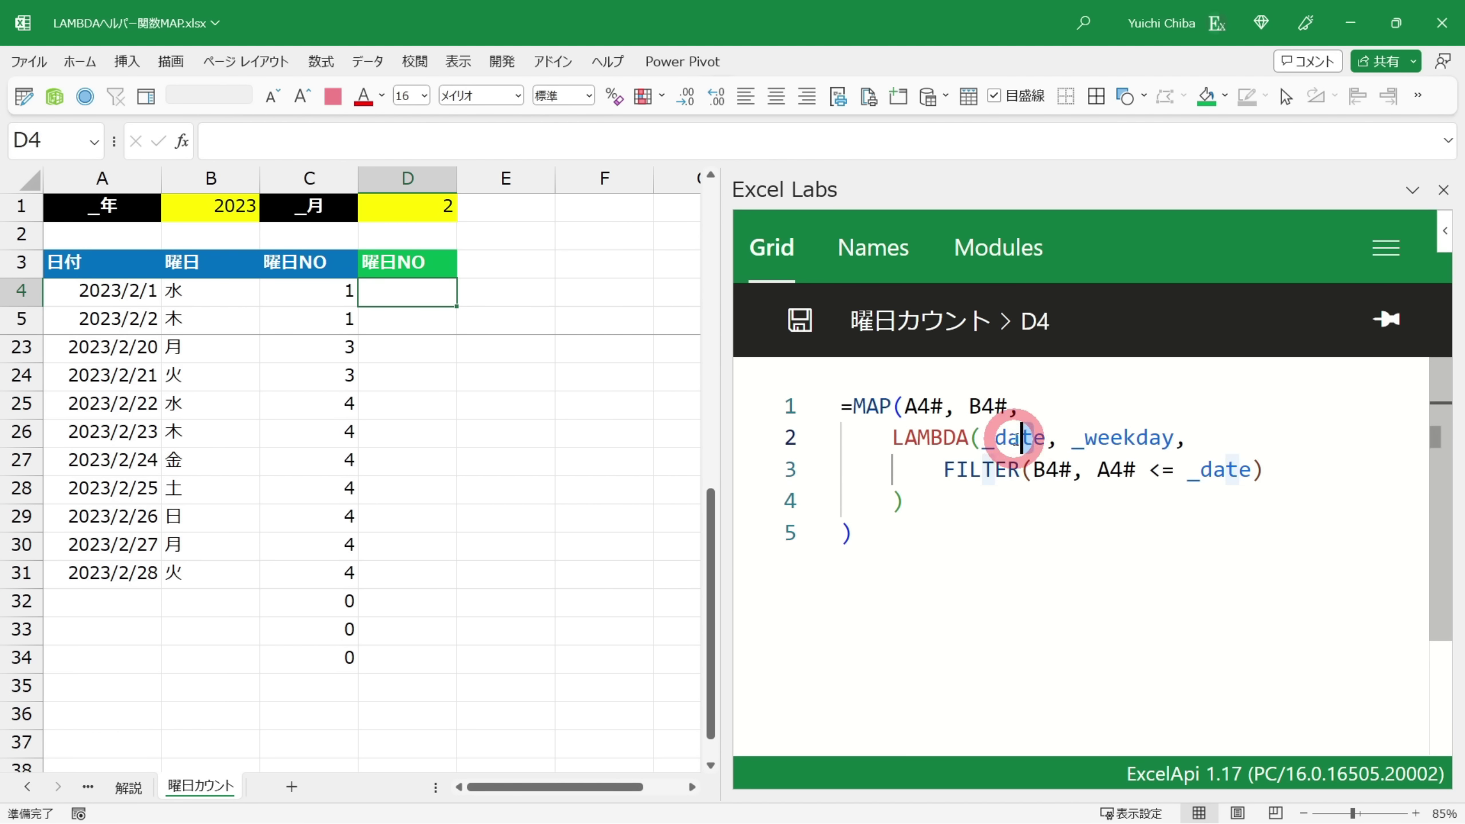
Check the MAP brackets and the _date and A4# references, then apply the formula to D4
{"action": "left_click", "coordinate": [904, 406]}
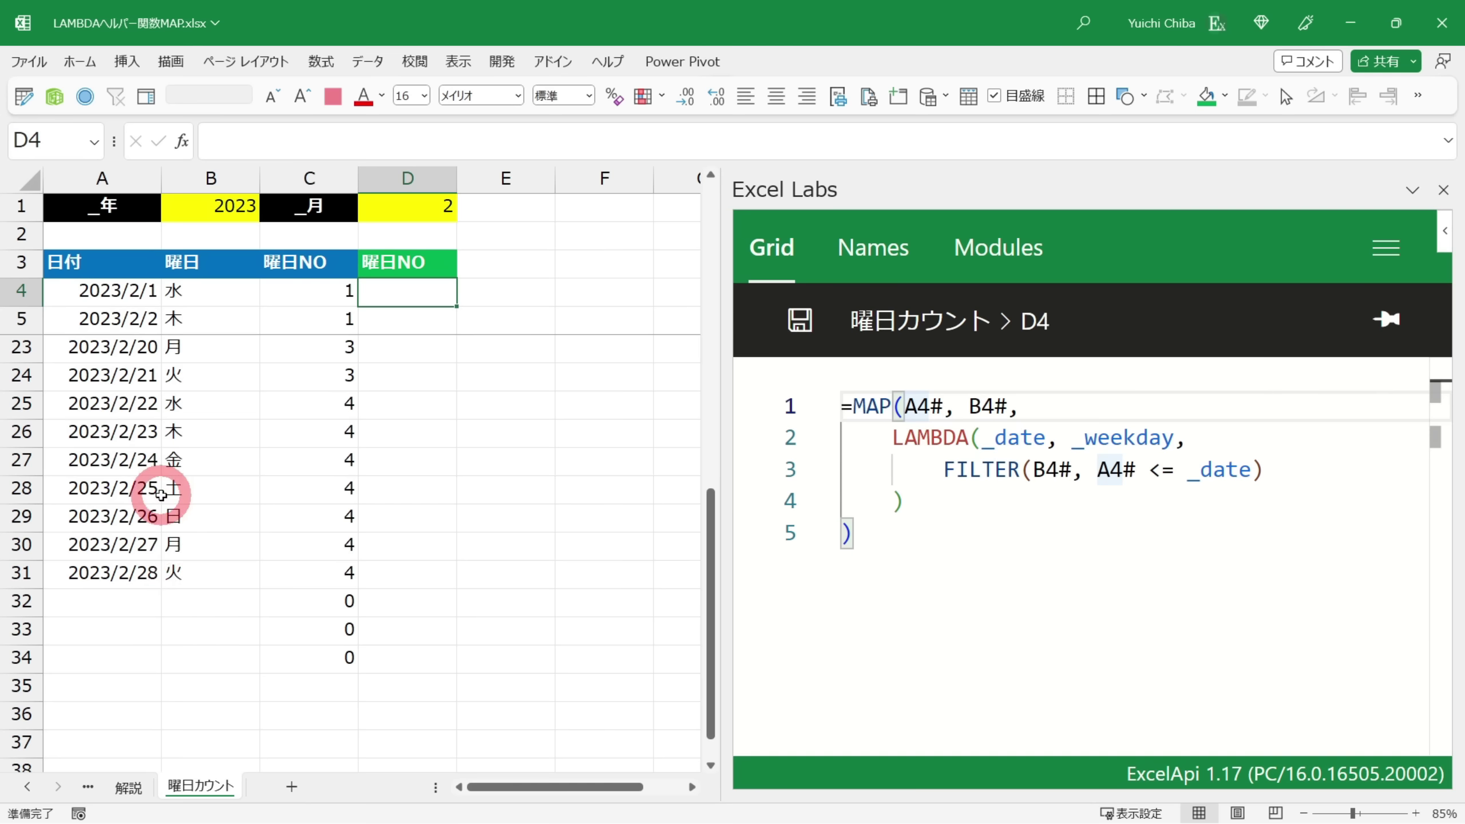
{"action": "left_click", "coordinate": [1027, 438]}
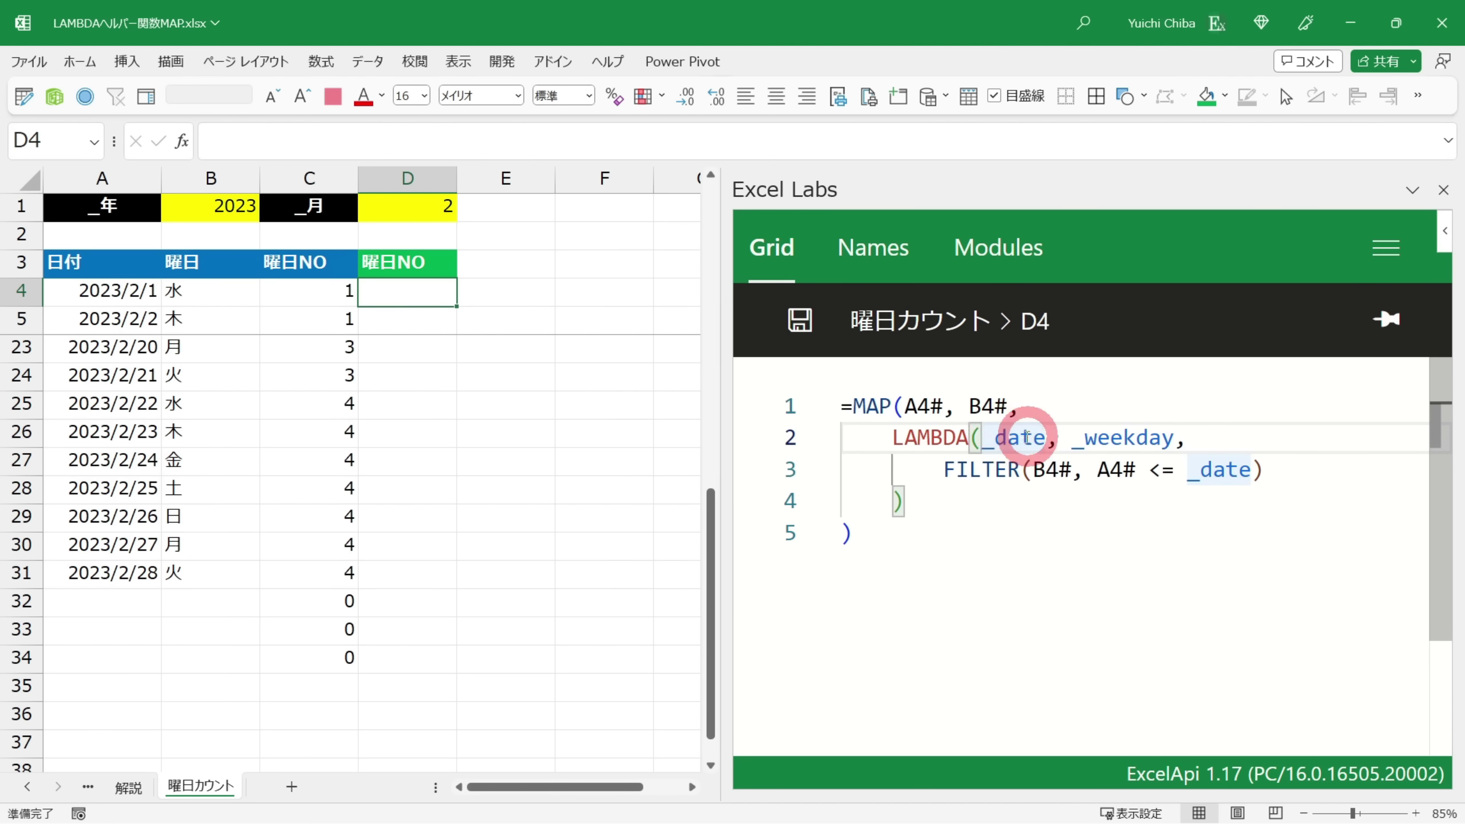
{"action": "left_click", "coordinate": [1211, 470]}
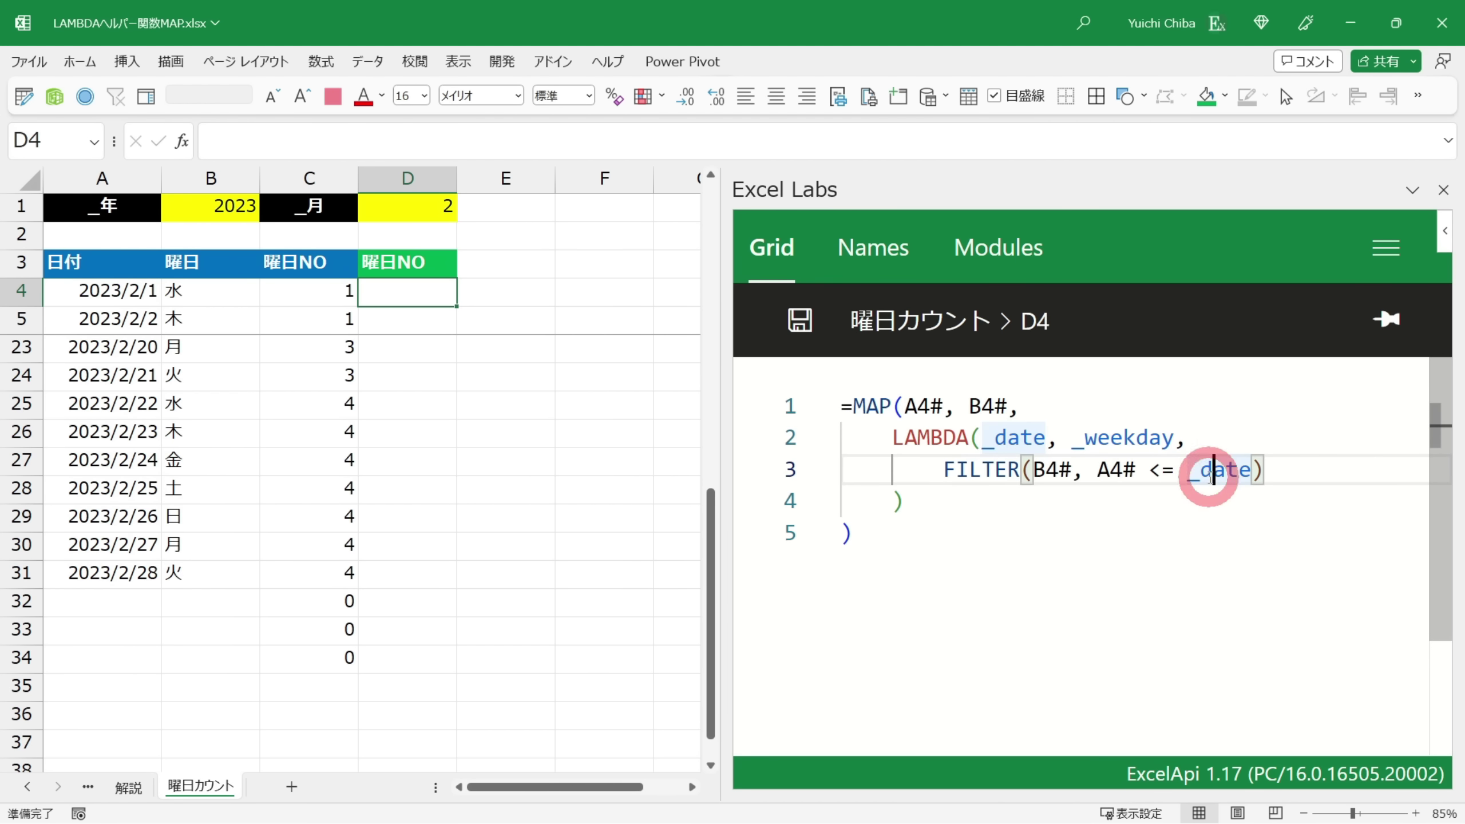
{"action": "left_click", "coordinate": [1113, 470]}
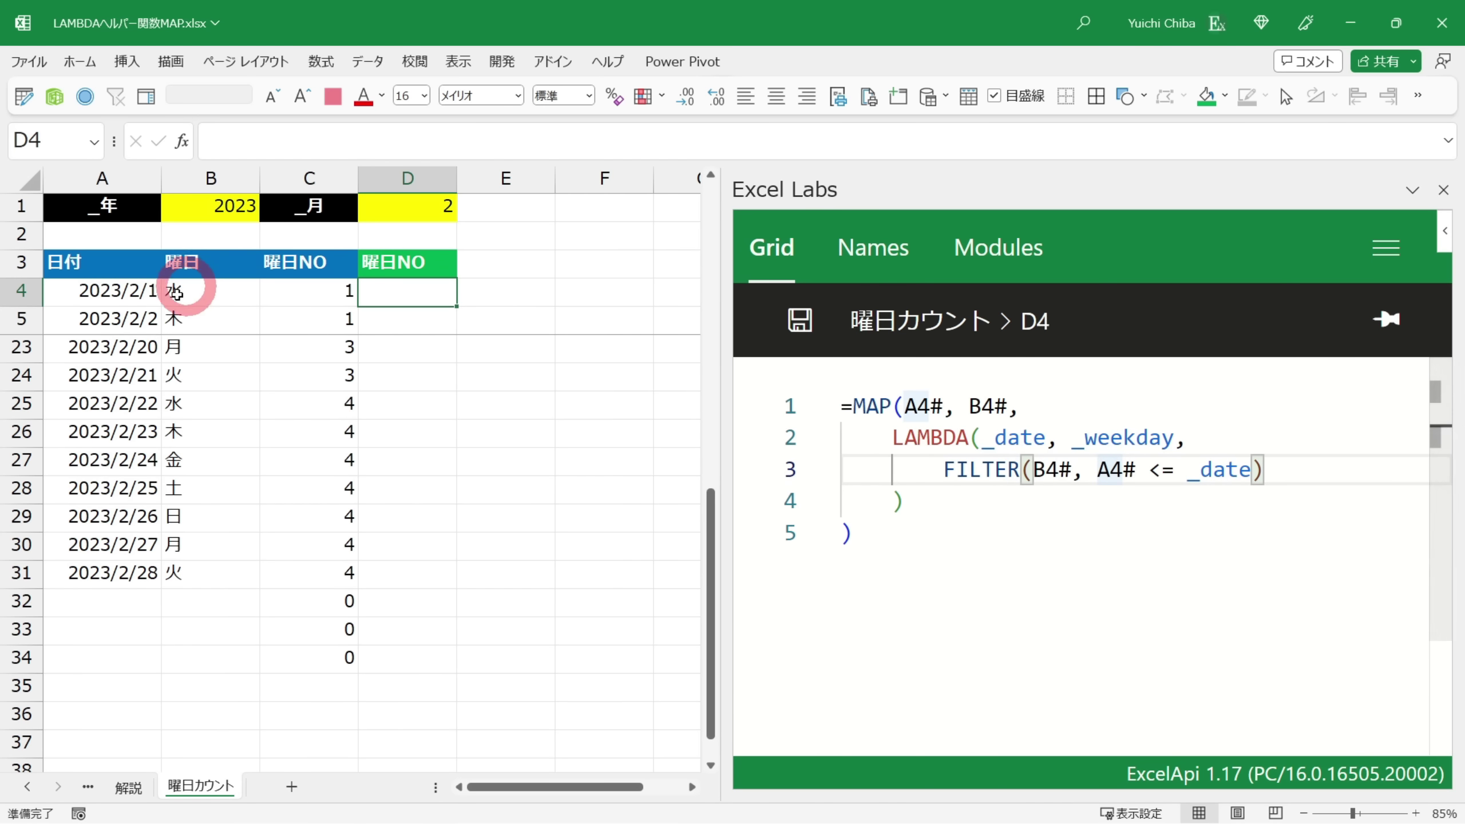
{"action": "left_click", "coordinate": [1025, 534]}
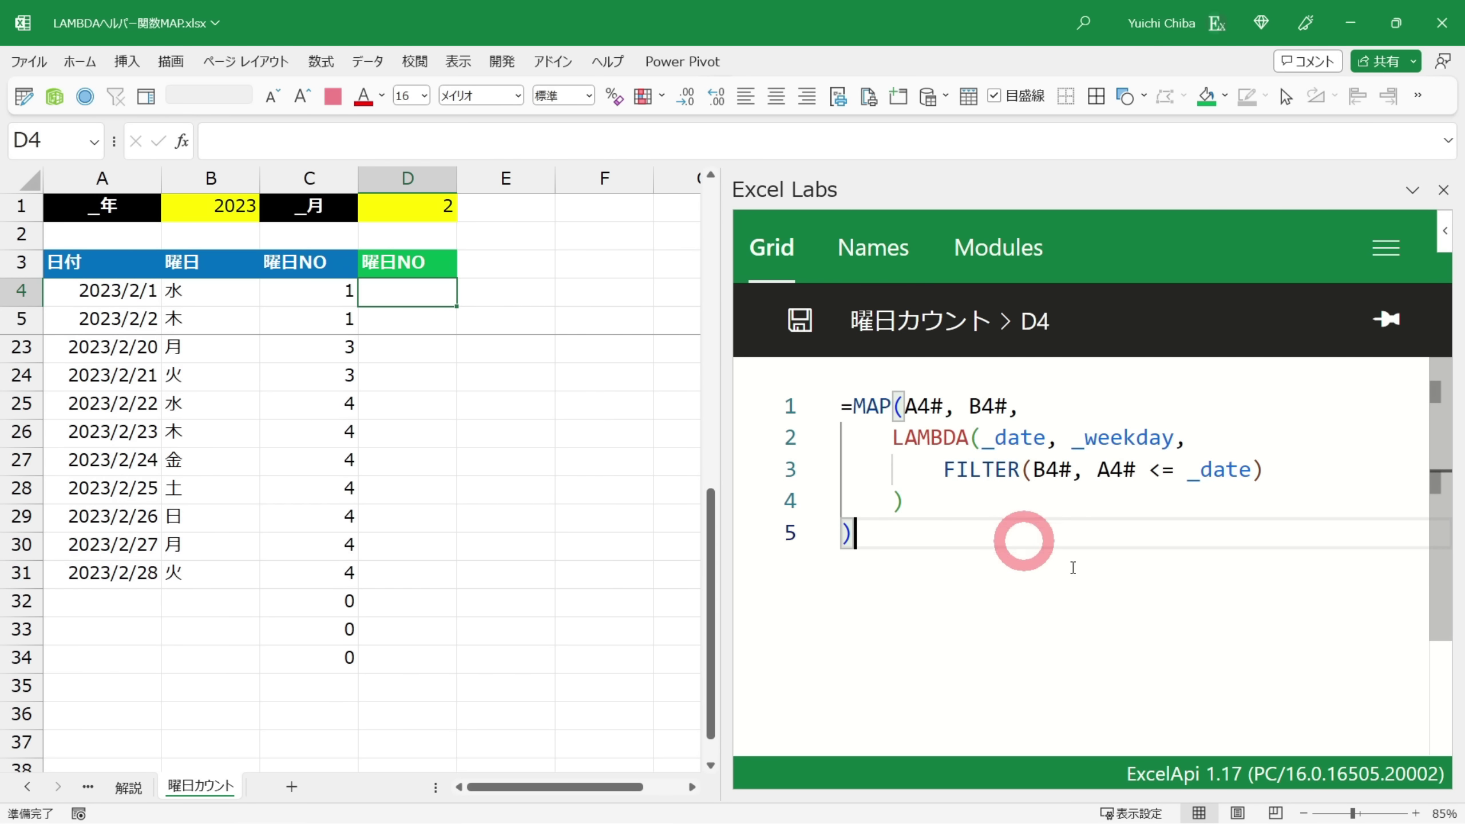
{"action": "key", "text": "ctrl+s"}
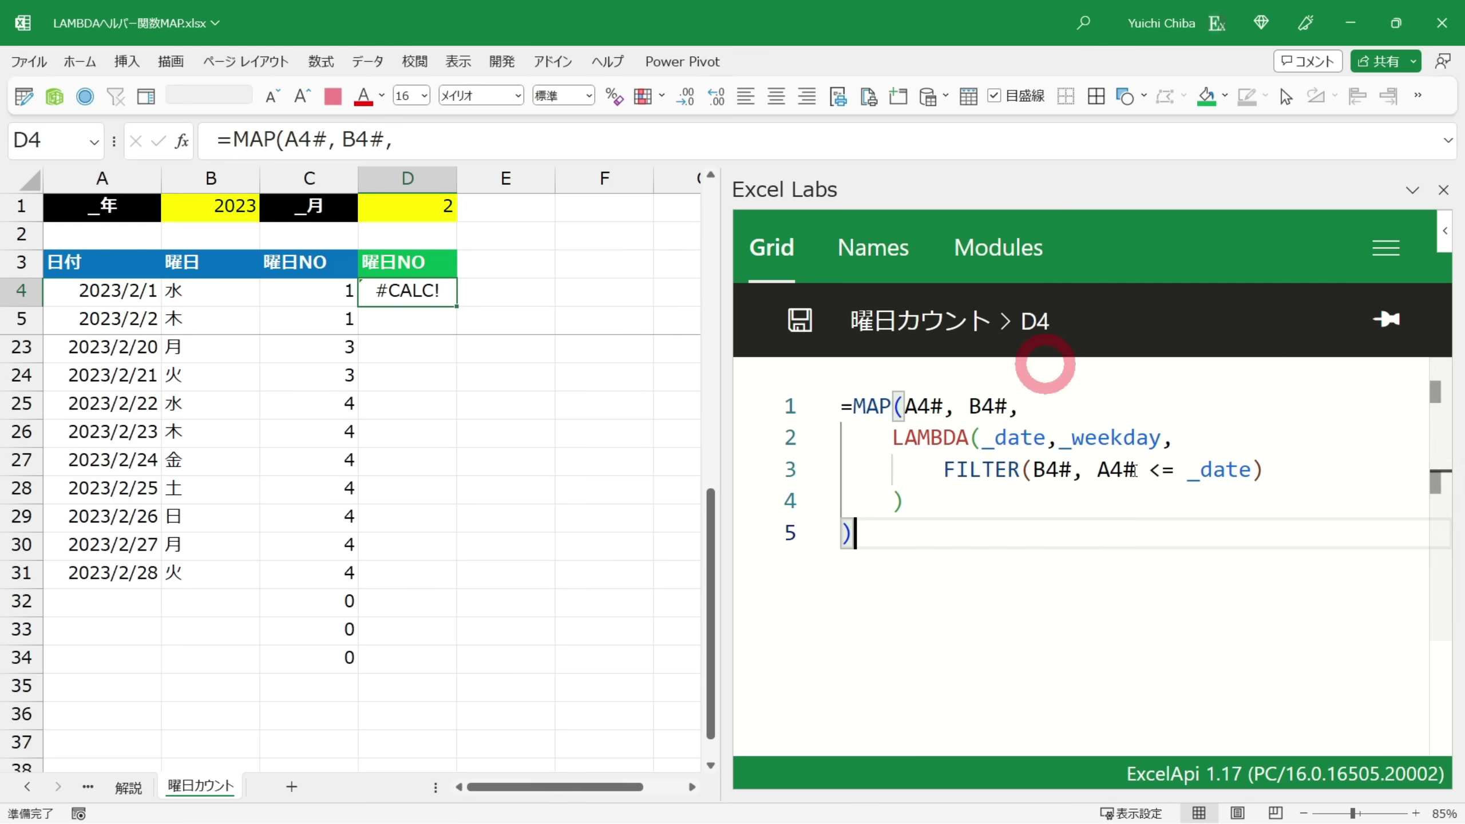
Examine the #CALC! result, highlighting the FILTER line and checking D4 downward
{"action": "left_click_drag", "start_coordinate": [944, 469], "coordinate": [1264, 469]}
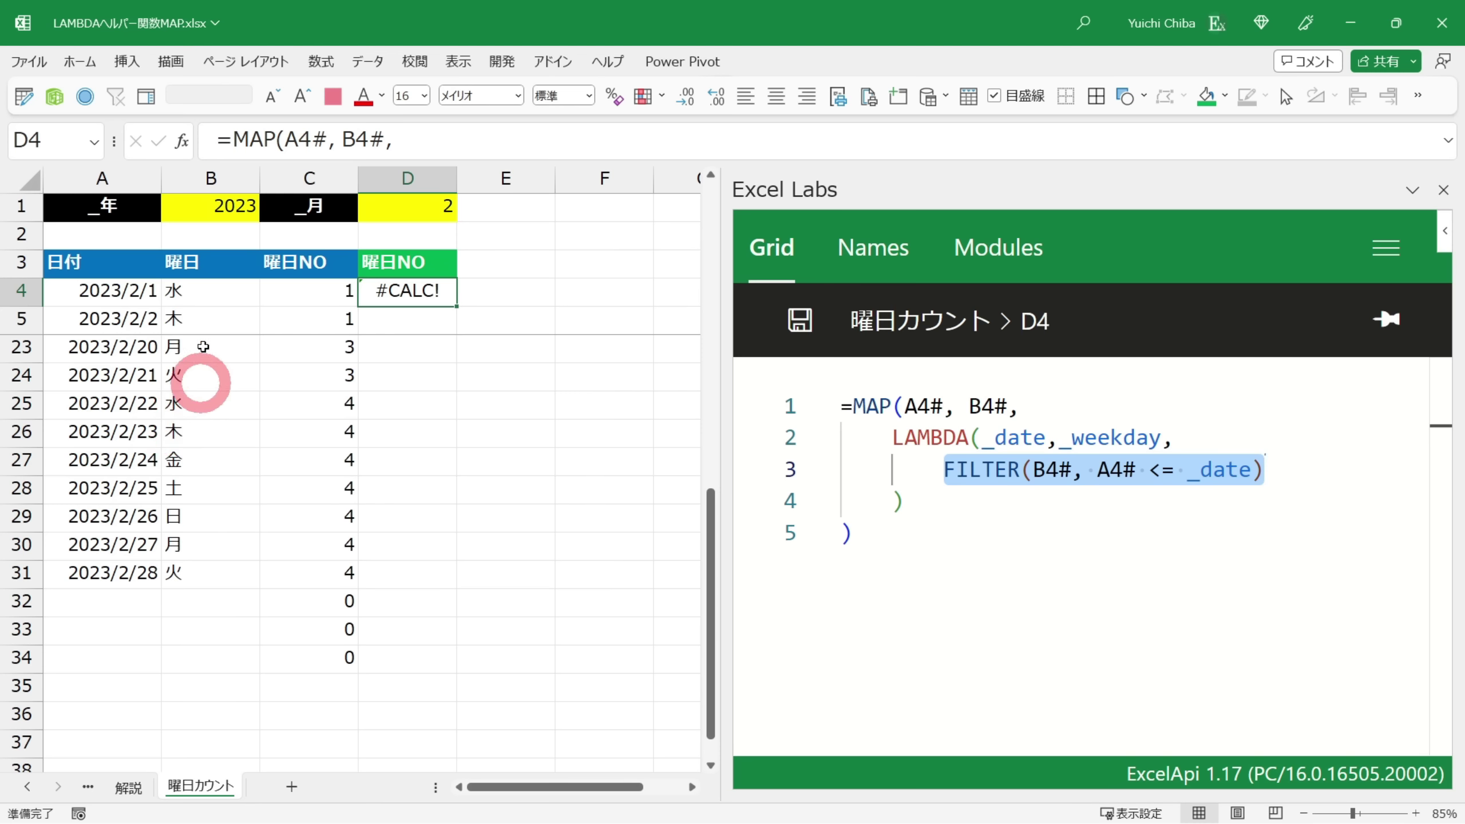
{"action": "scroll", "coordinate": [361, 309], "scroll_direction": "down", "scroll_amount": 1}
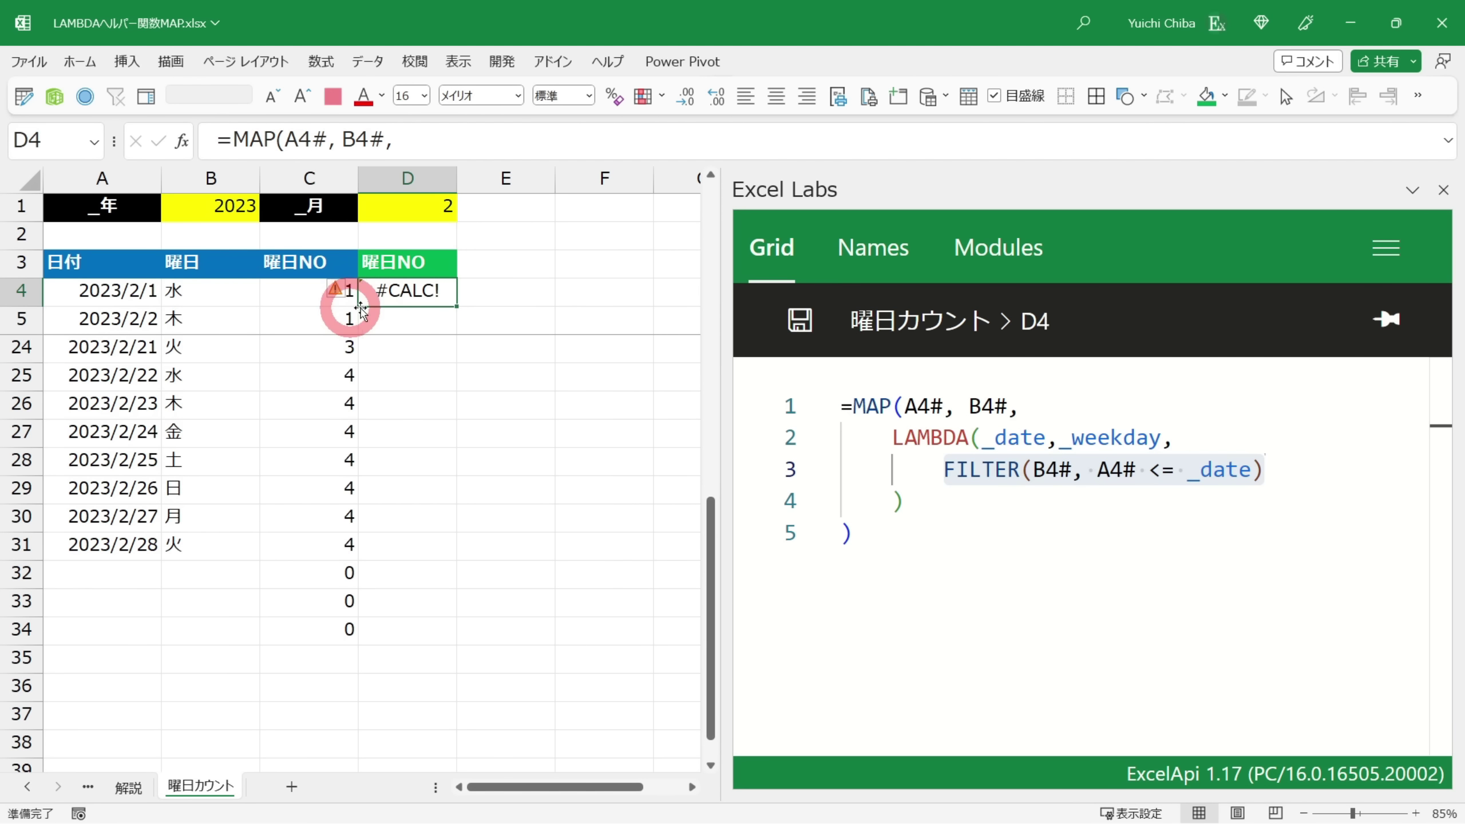
{"action": "key", "text": "Down"}
{"action": "key", "text": "Down"}
{"action": "key", "text": "Down"}
{"action": "key", "text": "Down"}
{"action": "key", "text": "Down"}
{"action": "key", "text": "Down"}
{"action": "key", "text": "Down"}
{"action": "key", "text": "Down"}
{"action": "key", "text": "Down"}
{"action": "key", "text": "Down"}
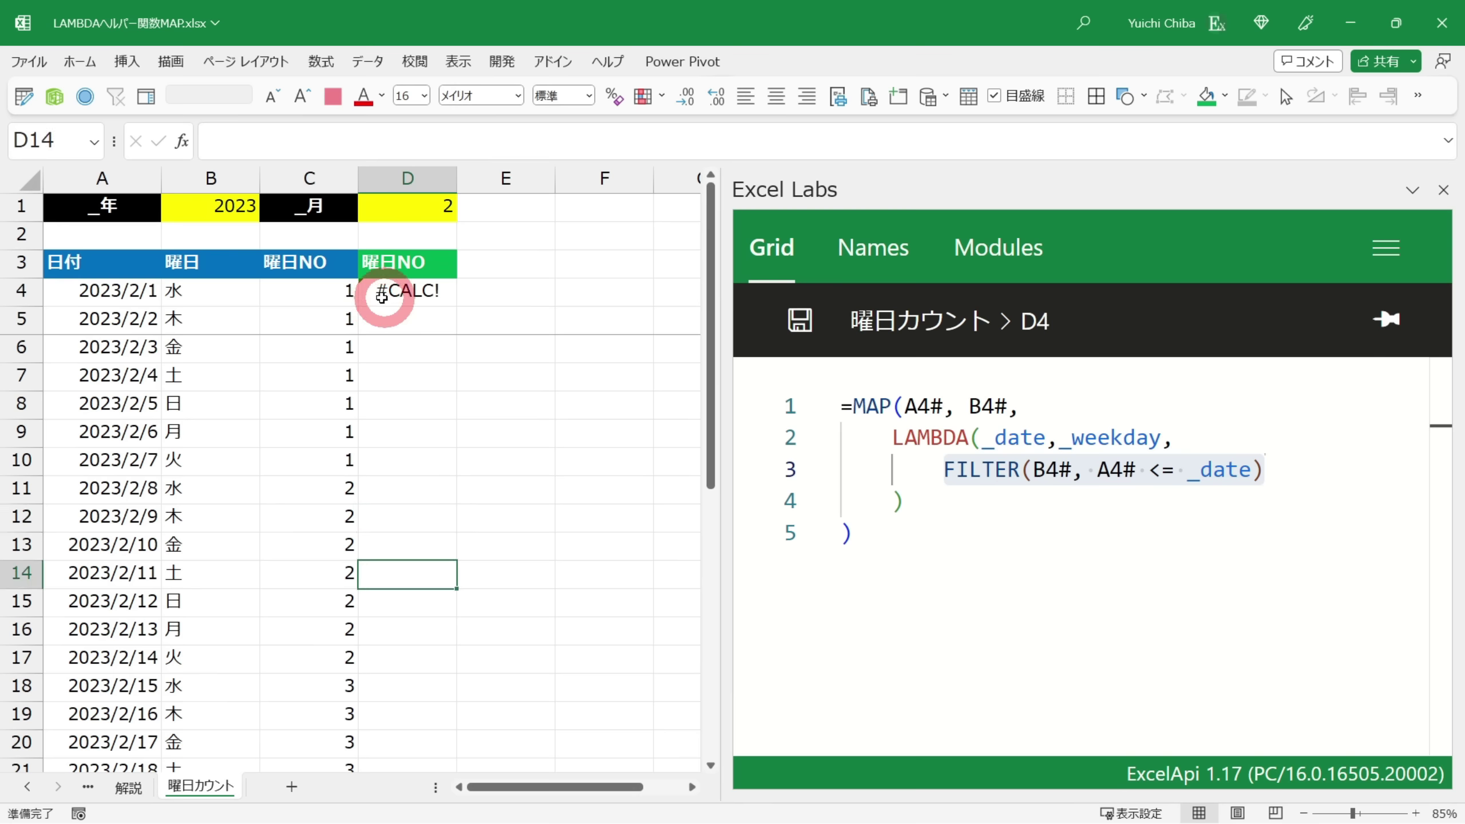
{"action": "left_click", "coordinate": [383, 294]}
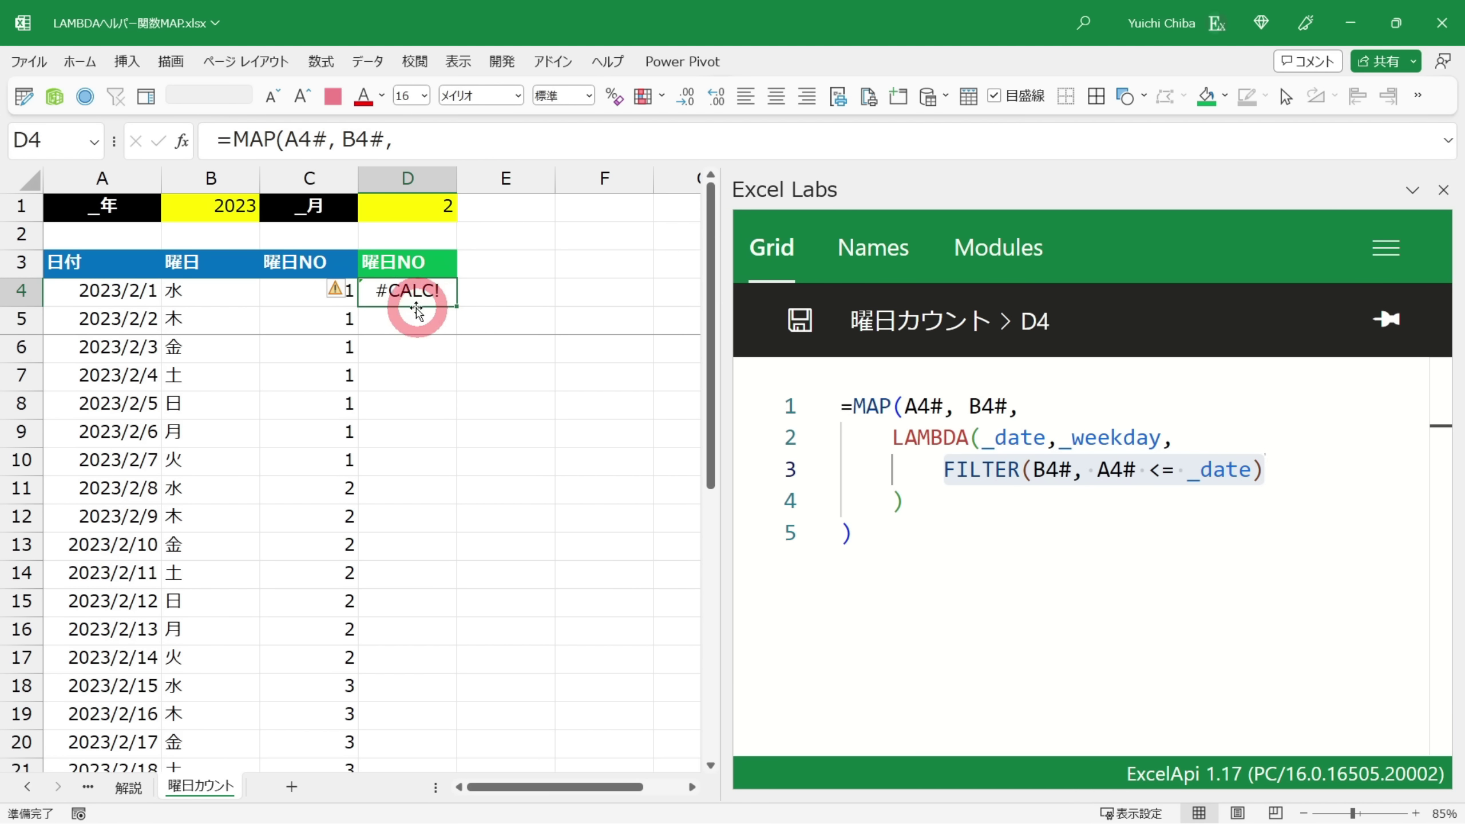
{"action": "left_click_drag", "start_coordinate": [411, 294], "coordinate": [386, 524]}
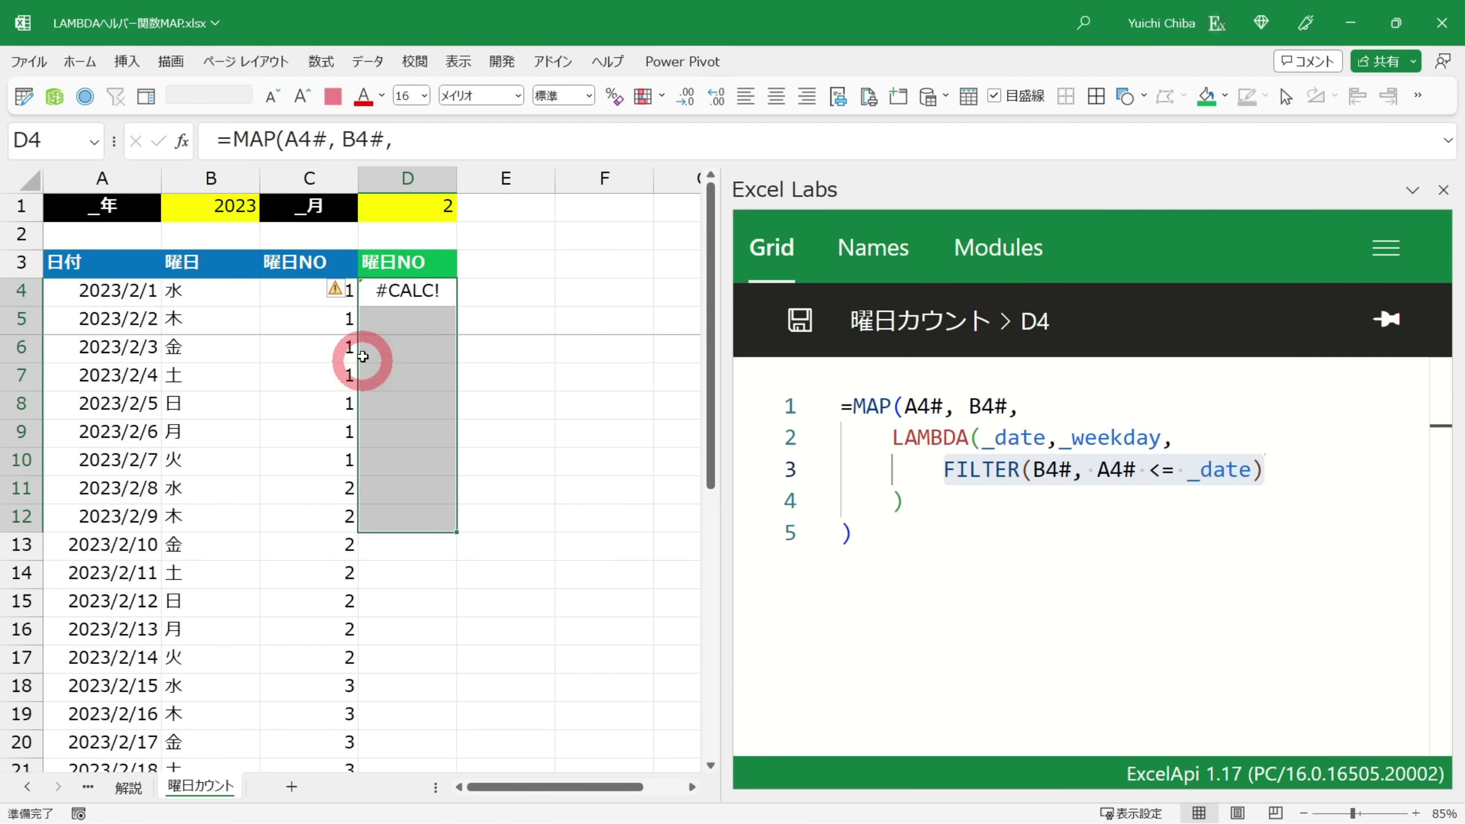
{"action": "left_click", "coordinate": [412, 384]}
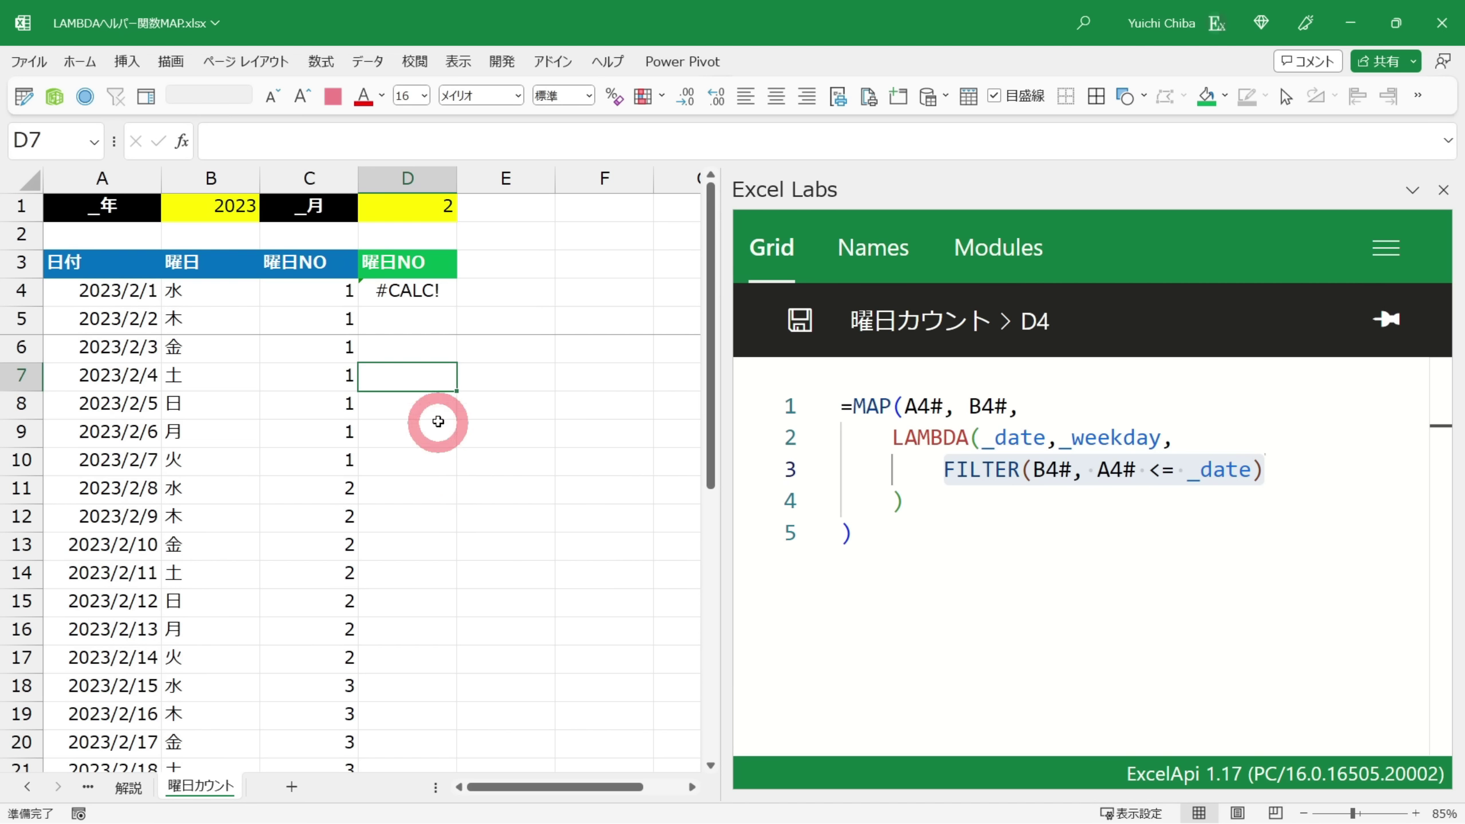
{"action": "key", "text": "Up"}
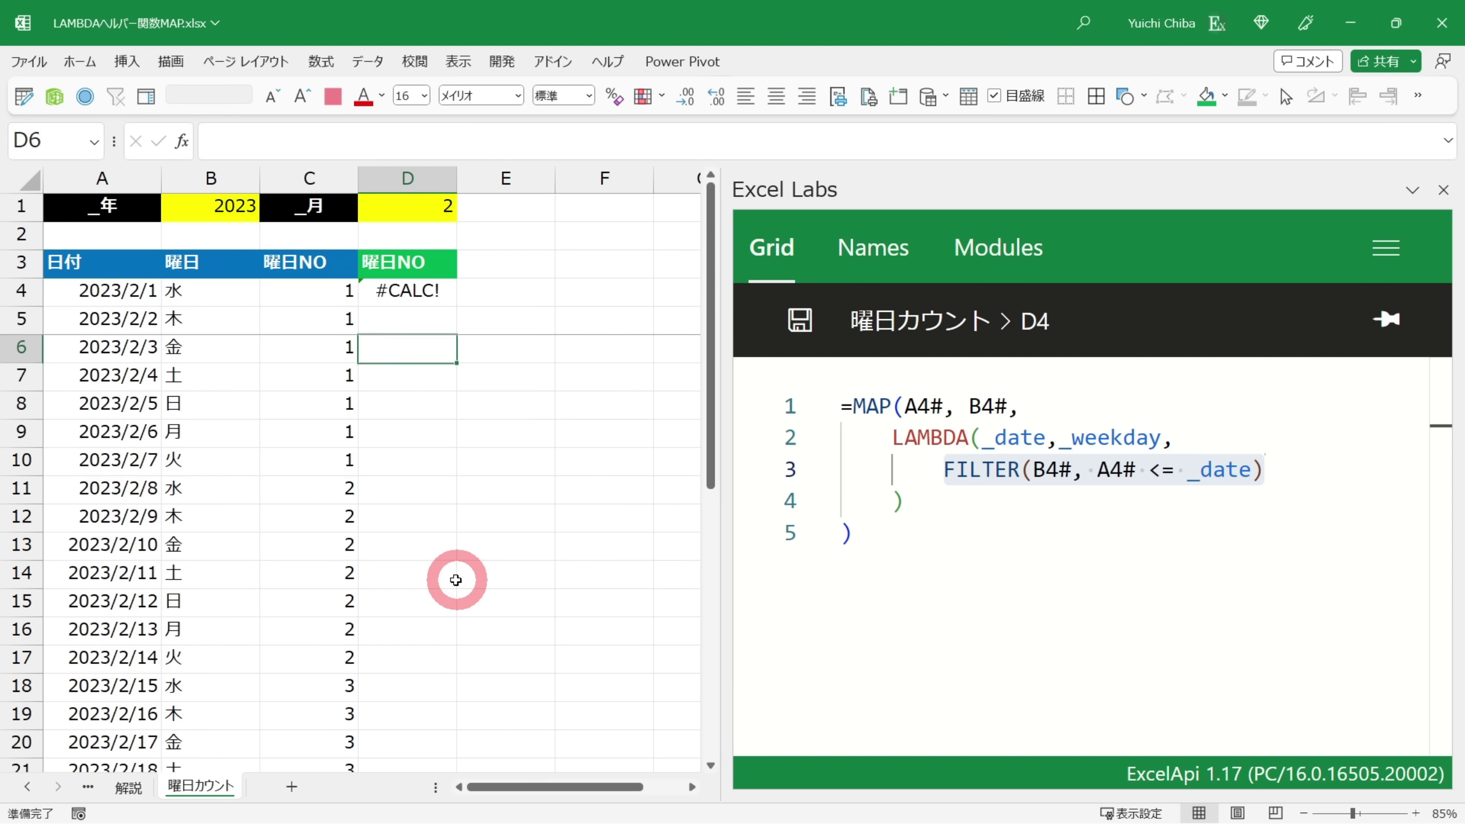
{"action": "key", "text": "Up"}
{"action": "key", "text": "Up"}
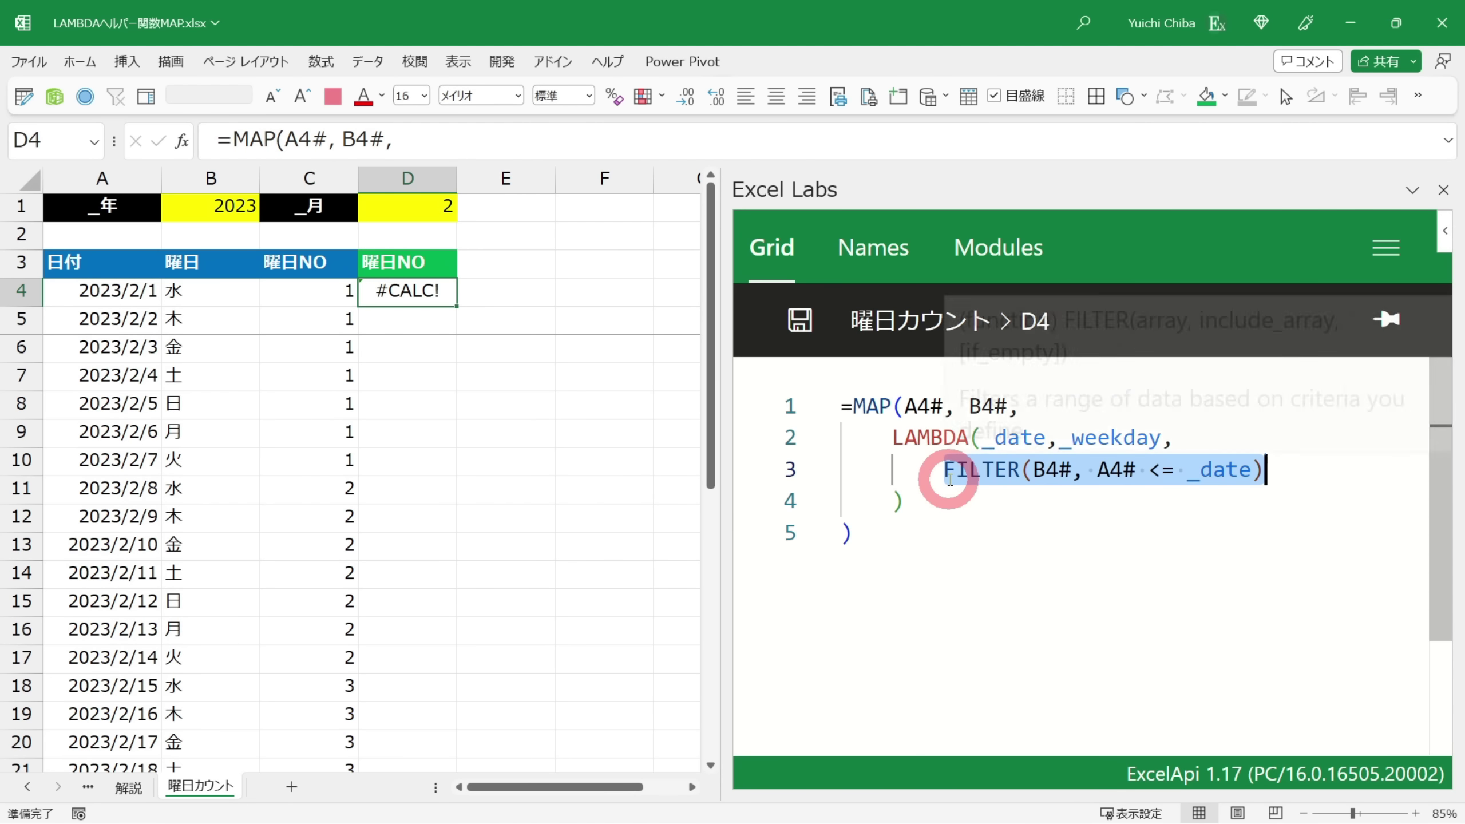
Wrap the FILTER line in TEXTJOIN with a "," delimiter and TRUE as ignore-empty
{"action": "left_click", "coordinate": [1304, 472]}
{"action": "left_click", "coordinate": [1306, 505]}
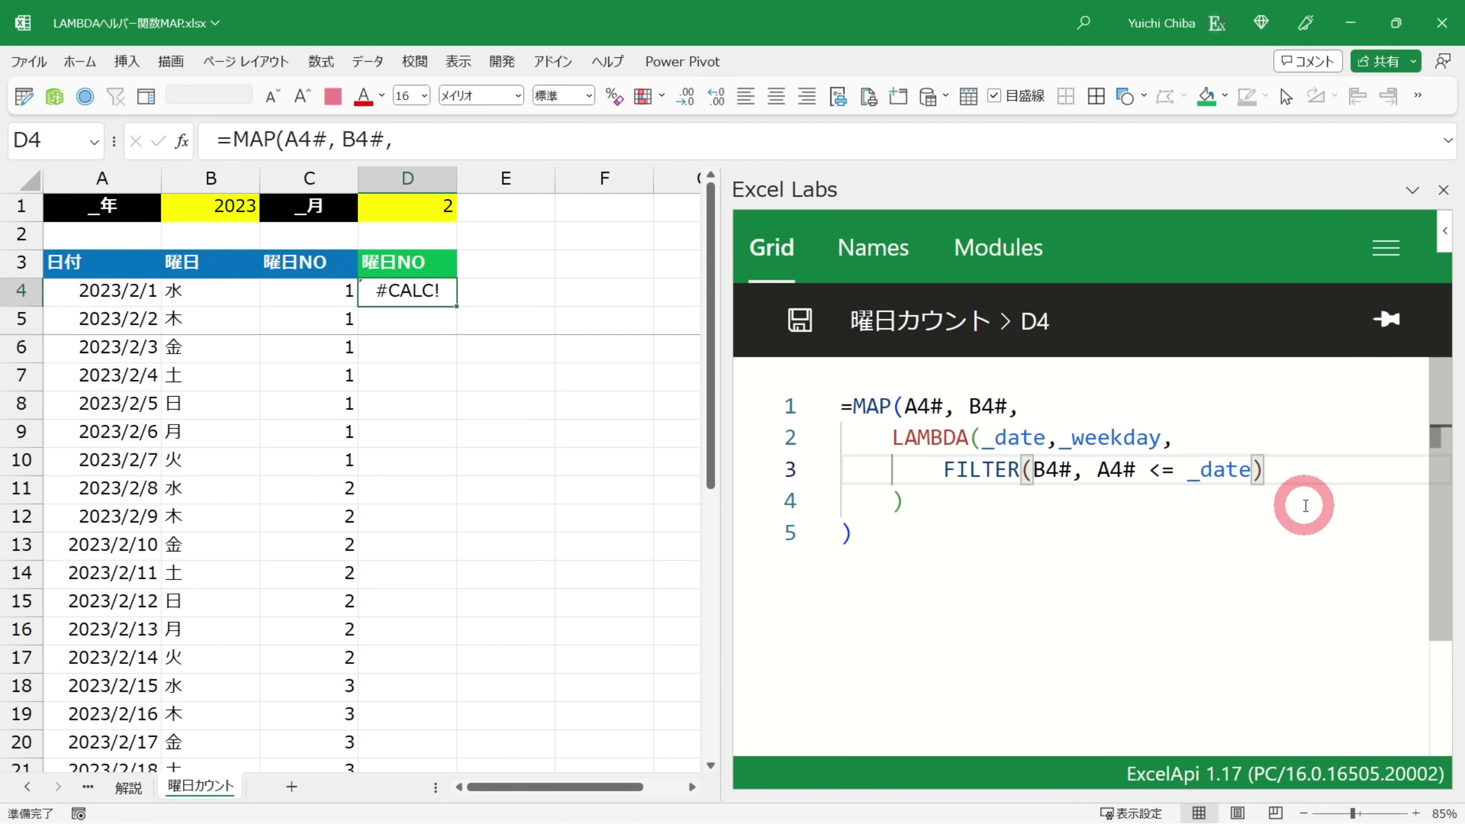
{"action": "key", "text": "Home"}
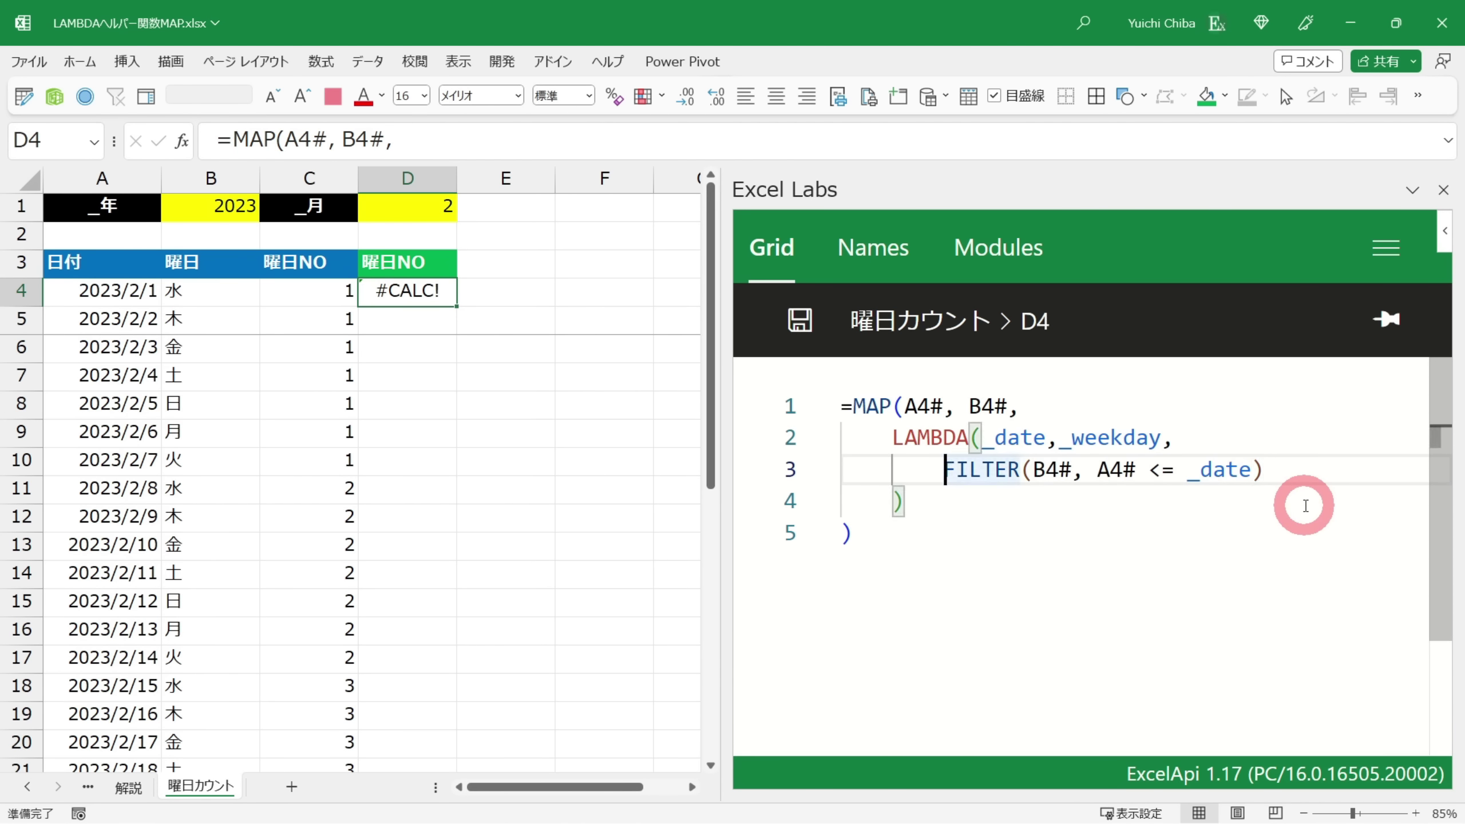
{"action": "key", "text": "Tab"}
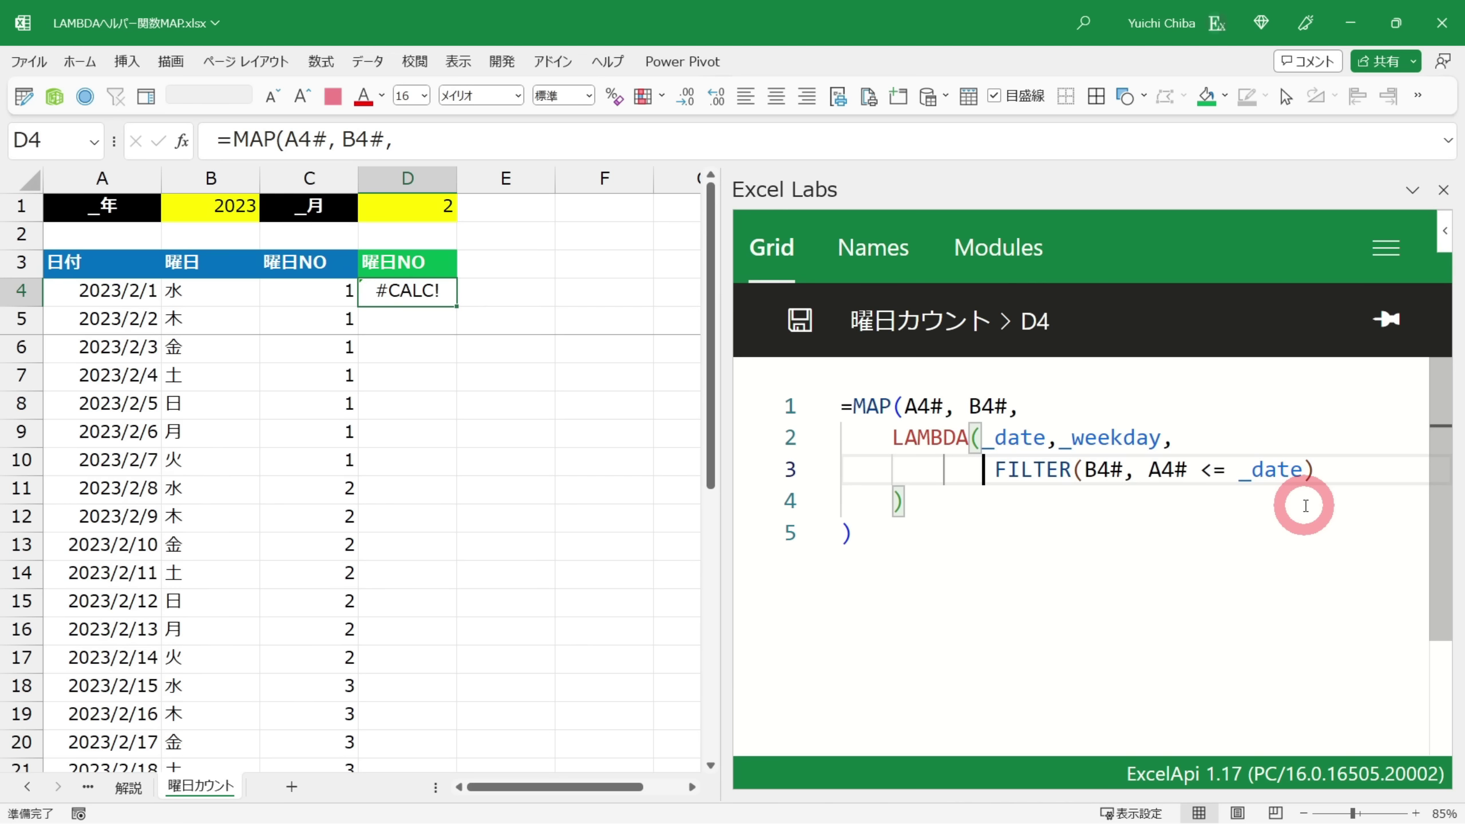
{"action": "key", "text": "Return"}
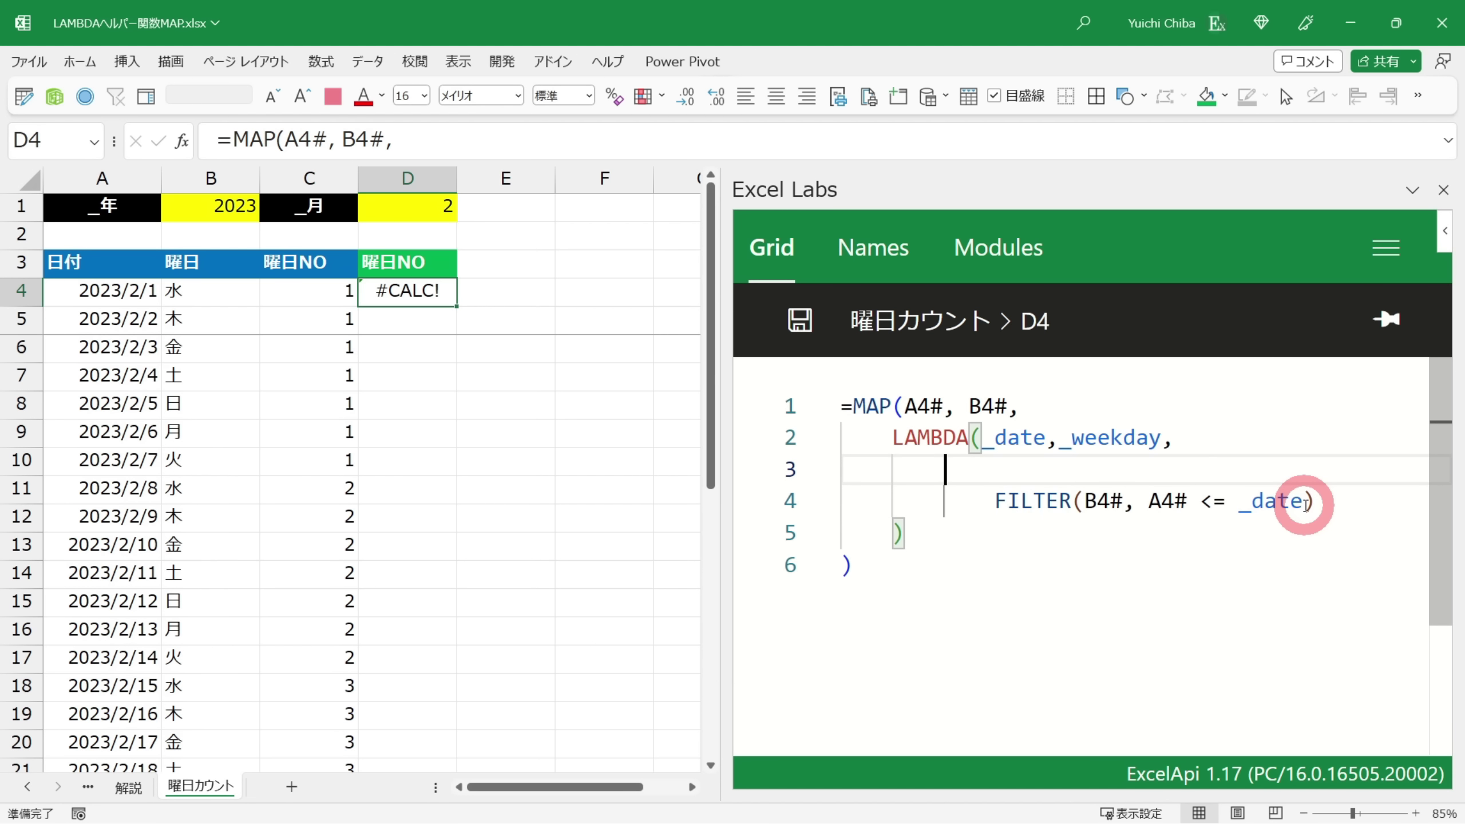
{"action": "type", "text": "textj"}
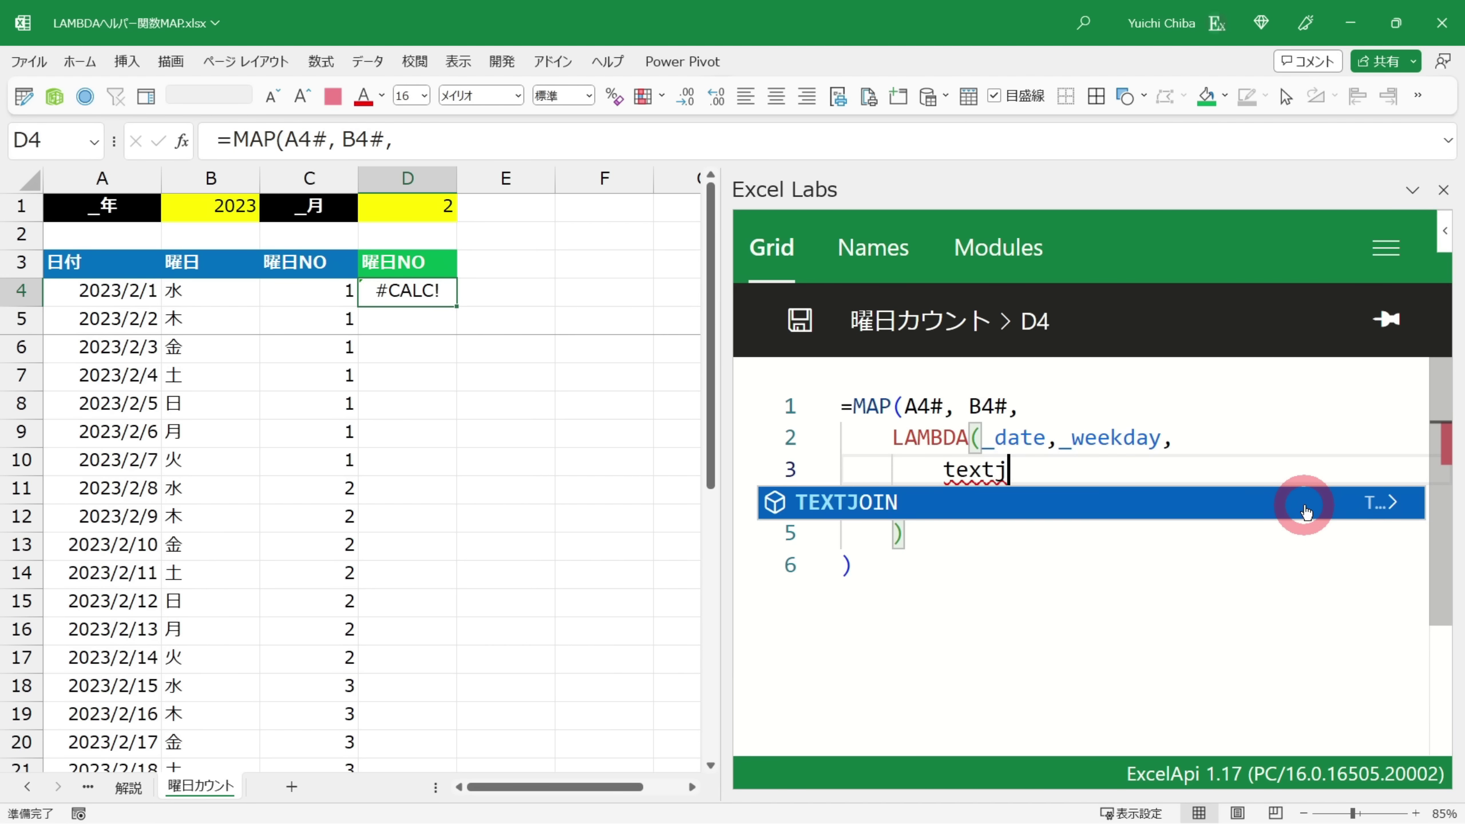
{"action": "key", "text": "Tab"}
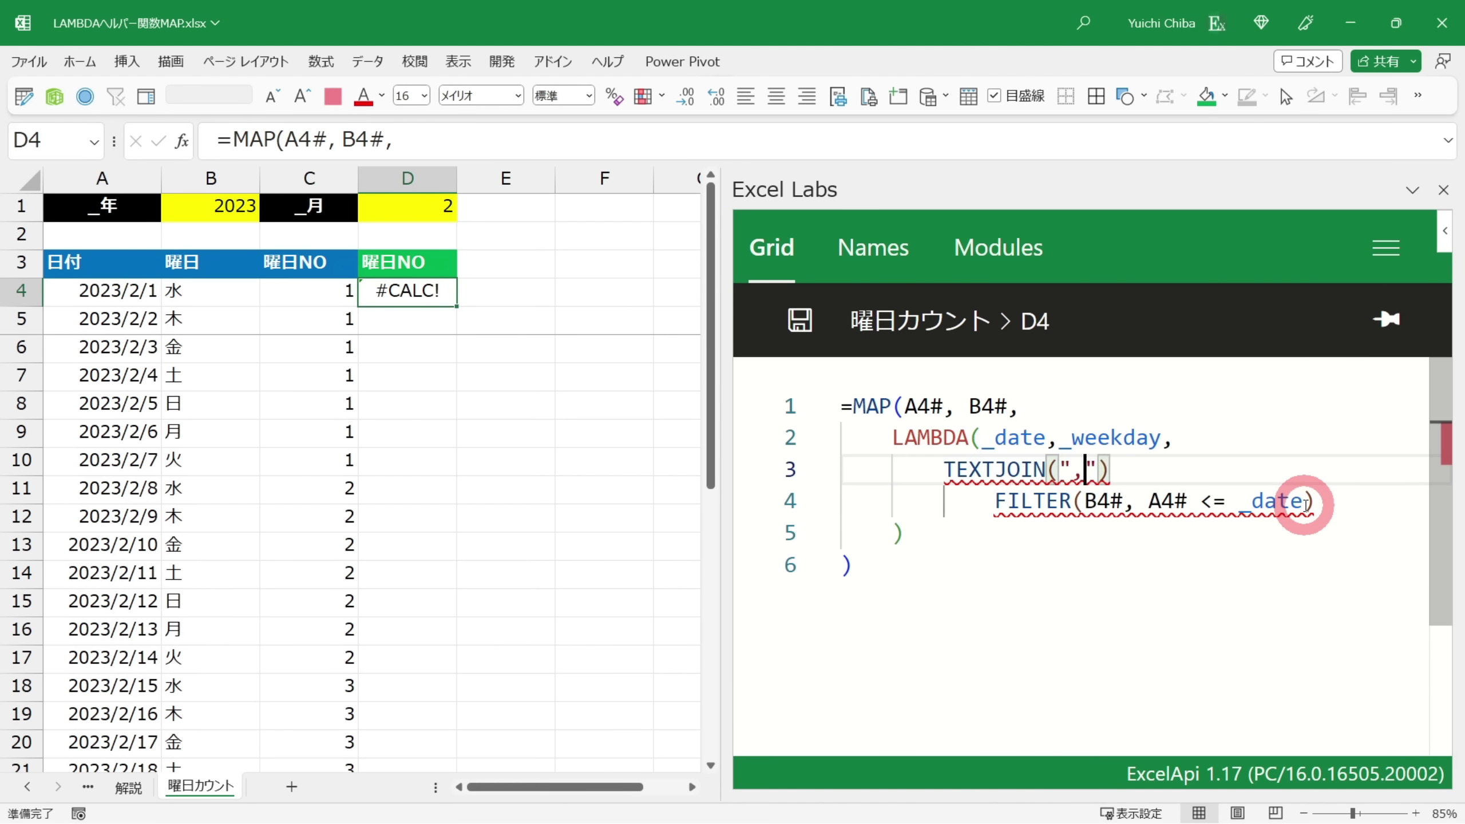
{"action": "type", "text": "\", tru"}
{"action": "key", "text": "Tab"}
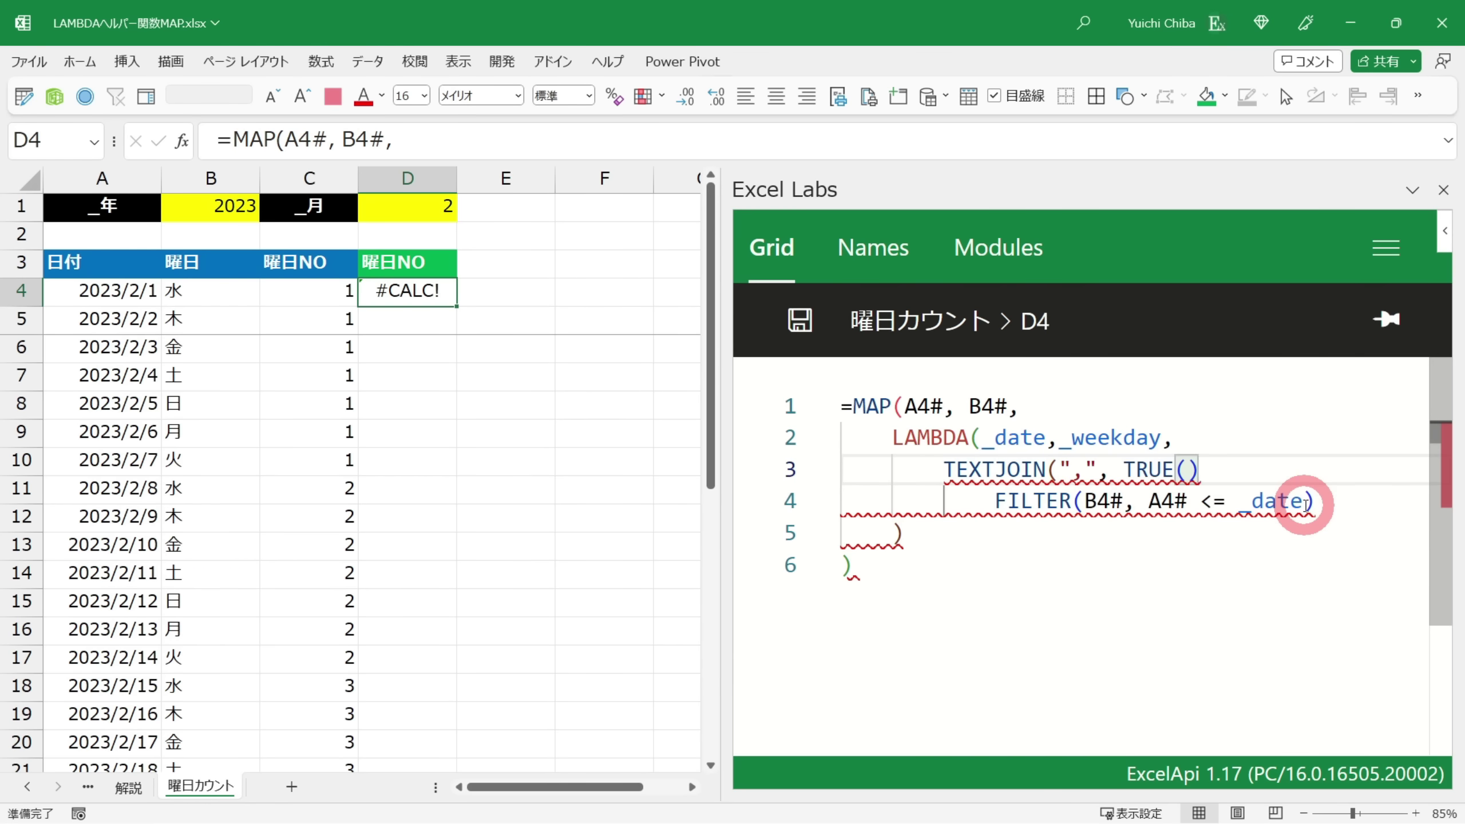
{"action": "key", "text": "Right"}
{"action": "type", "text": ","}
Close the TEXTJOIN after FILTER and save the formula to D4, then check B4
{"action": "left_click", "coordinate": [1305, 502]}
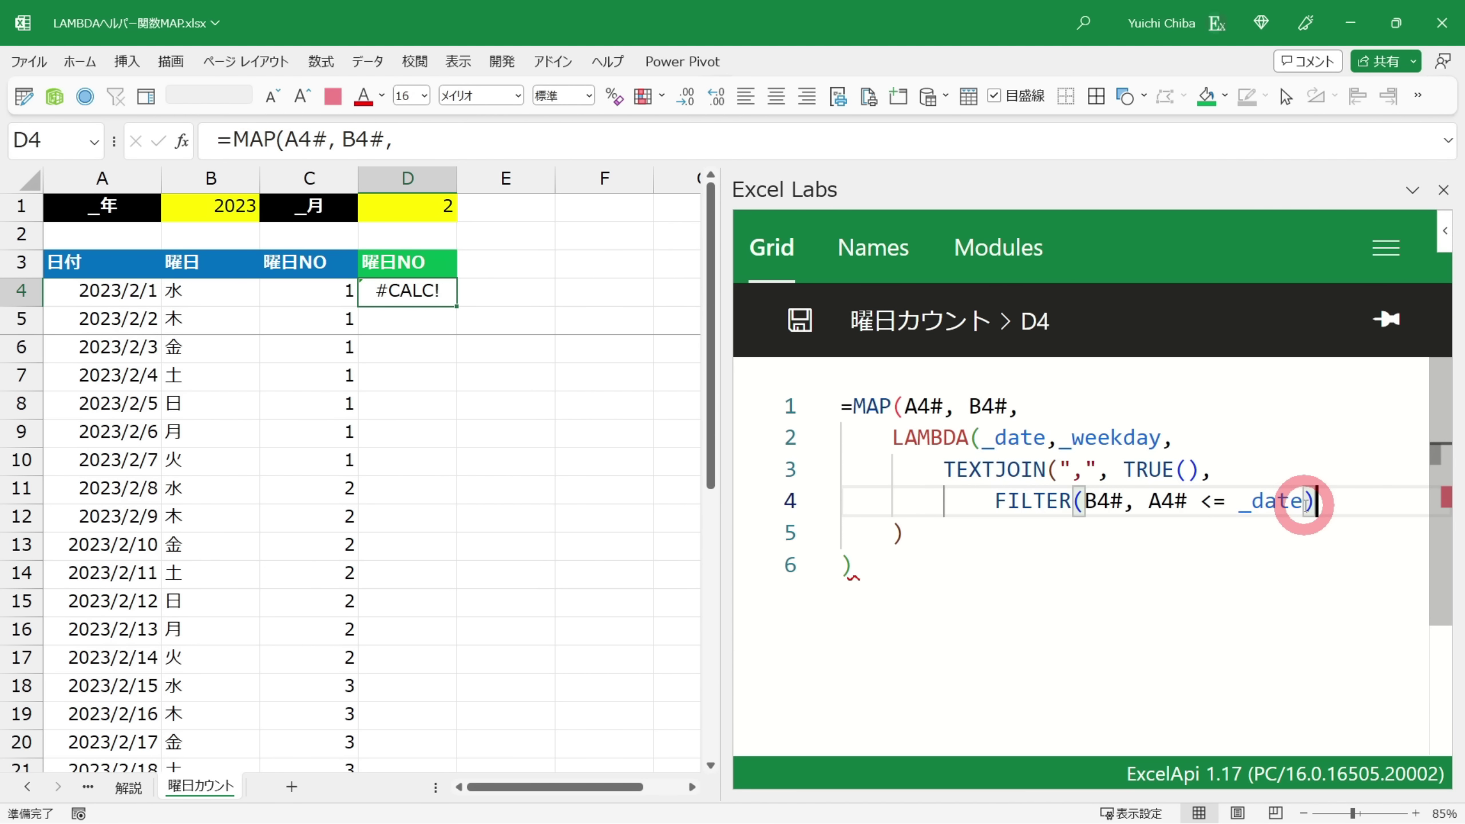
{"action": "key", "text": "Return"}
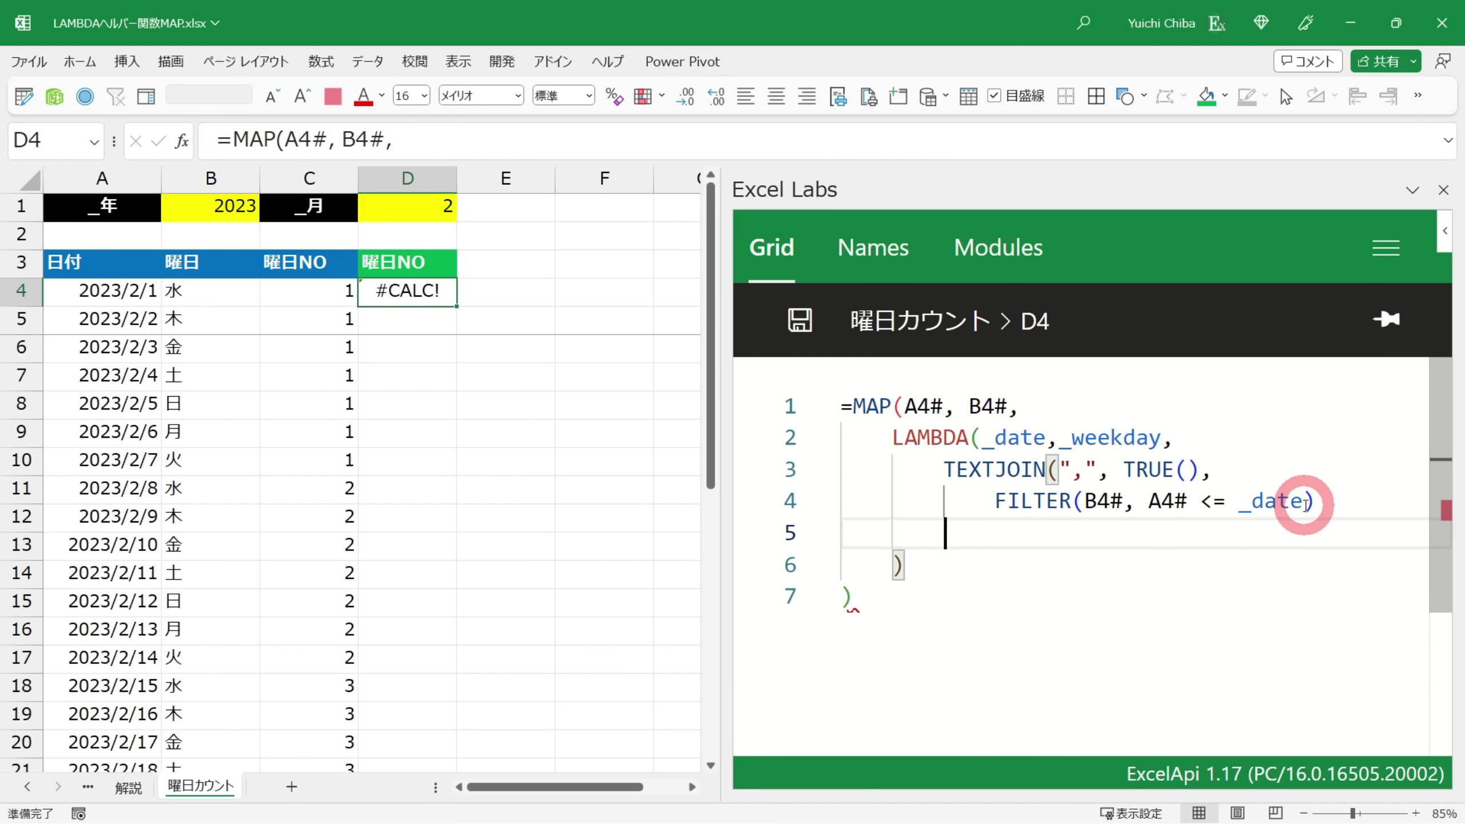
{"action": "type", "text": ")"}
{"action": "left_click", "coordinate": [992, 499]}
{"action": "key", "text": "shift+End"}
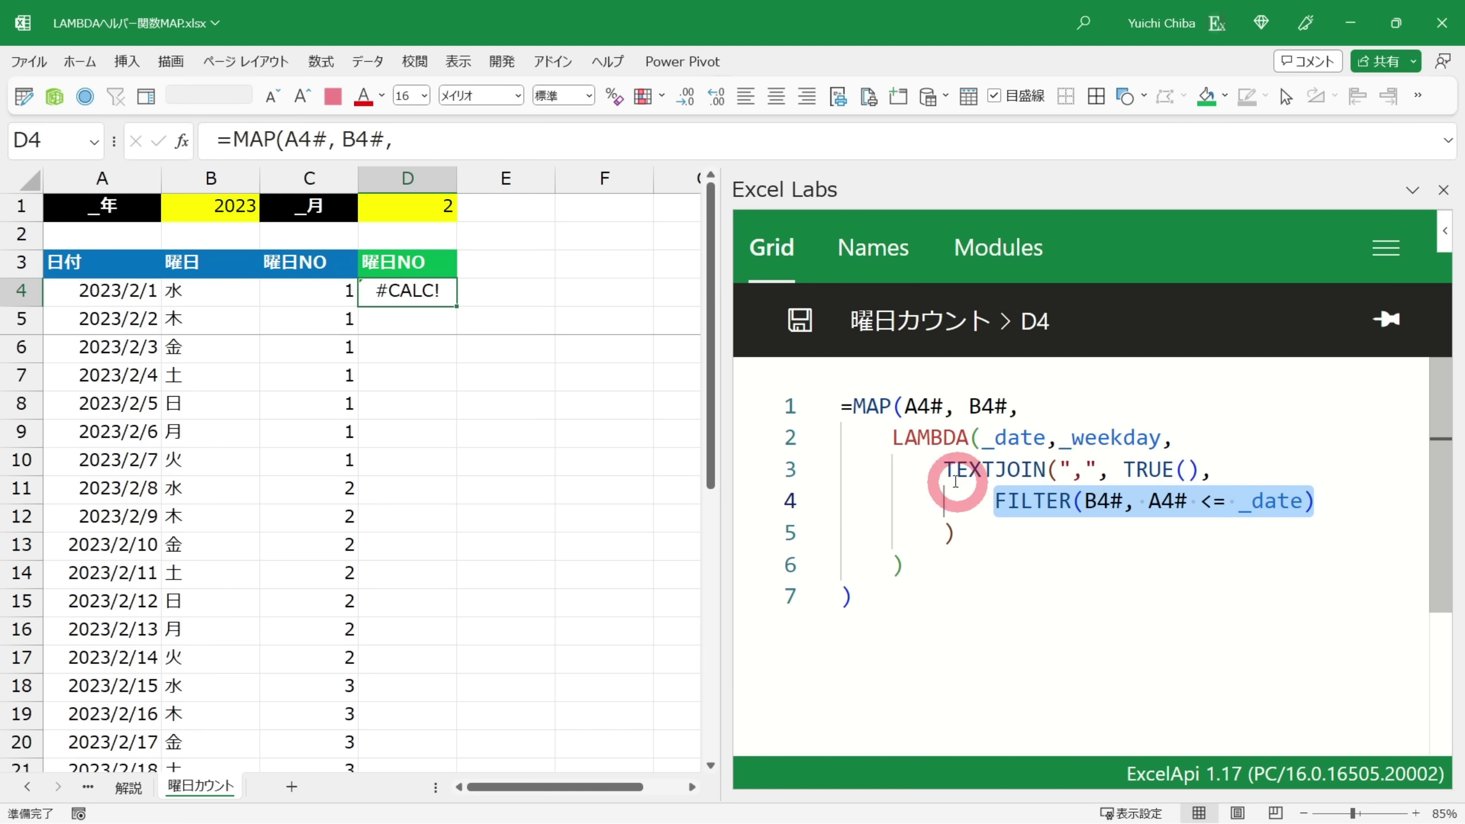
{"action": "mouse_move", "coordinate": [985, 470]}
{"action": "left_click_drag", "start_coordinate": [947, 471], "coordinate": [984, 532]}
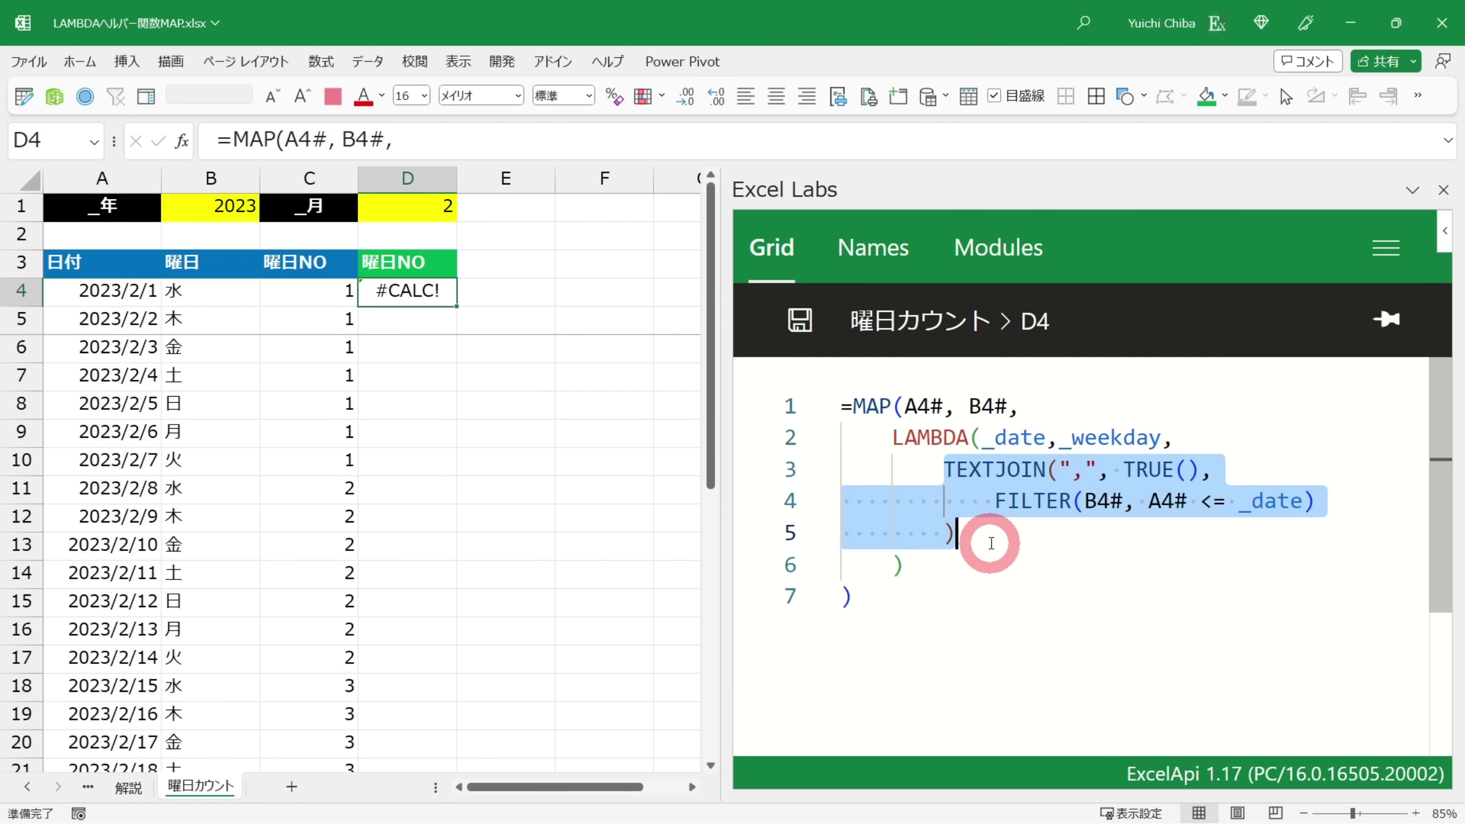
{"action": "left_click", "coordinate": [974, 579]}
{"action": "left_click", "coordinate": [973, 579]}
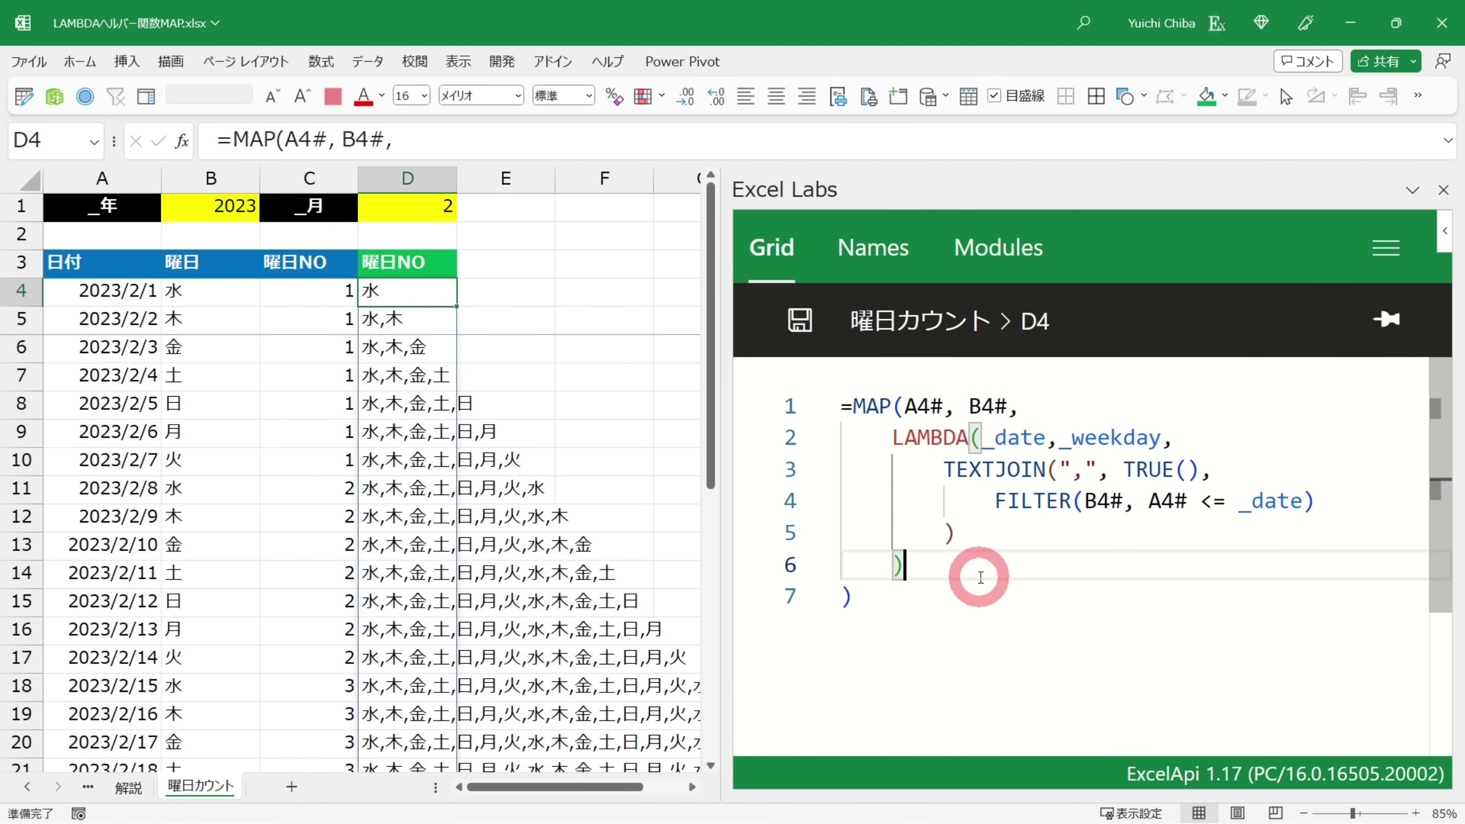
{"action": "left_click", "coordinate": [213, 288]}
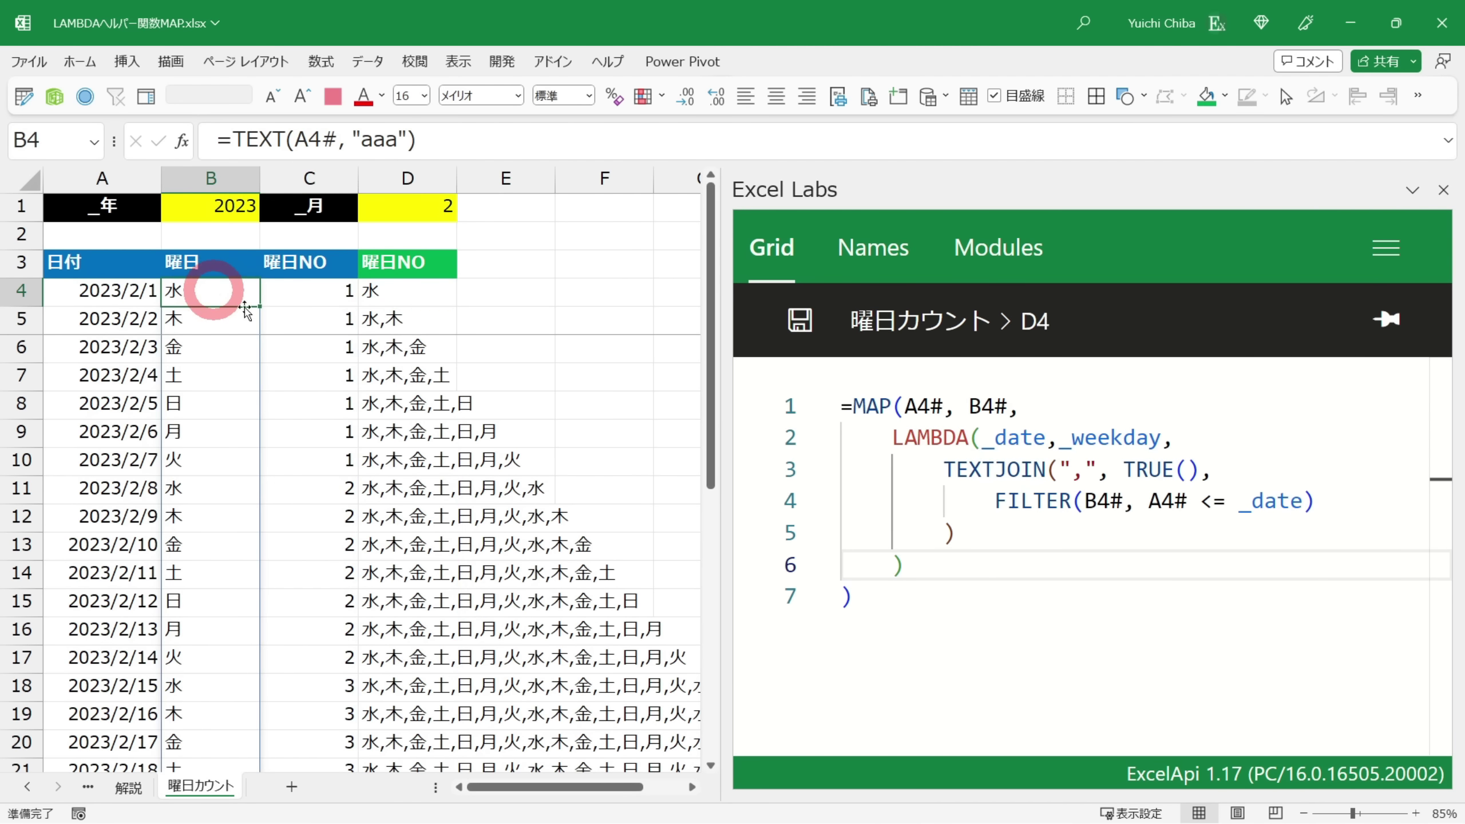
{"action": "left_click", "coordinate": [369, 291]}
{"action": "left_click", "coordinate": [386, 318]}
{"action": "left_click_drag", "start_coordinate": [216, 291], "coordinate": [203, 311]}
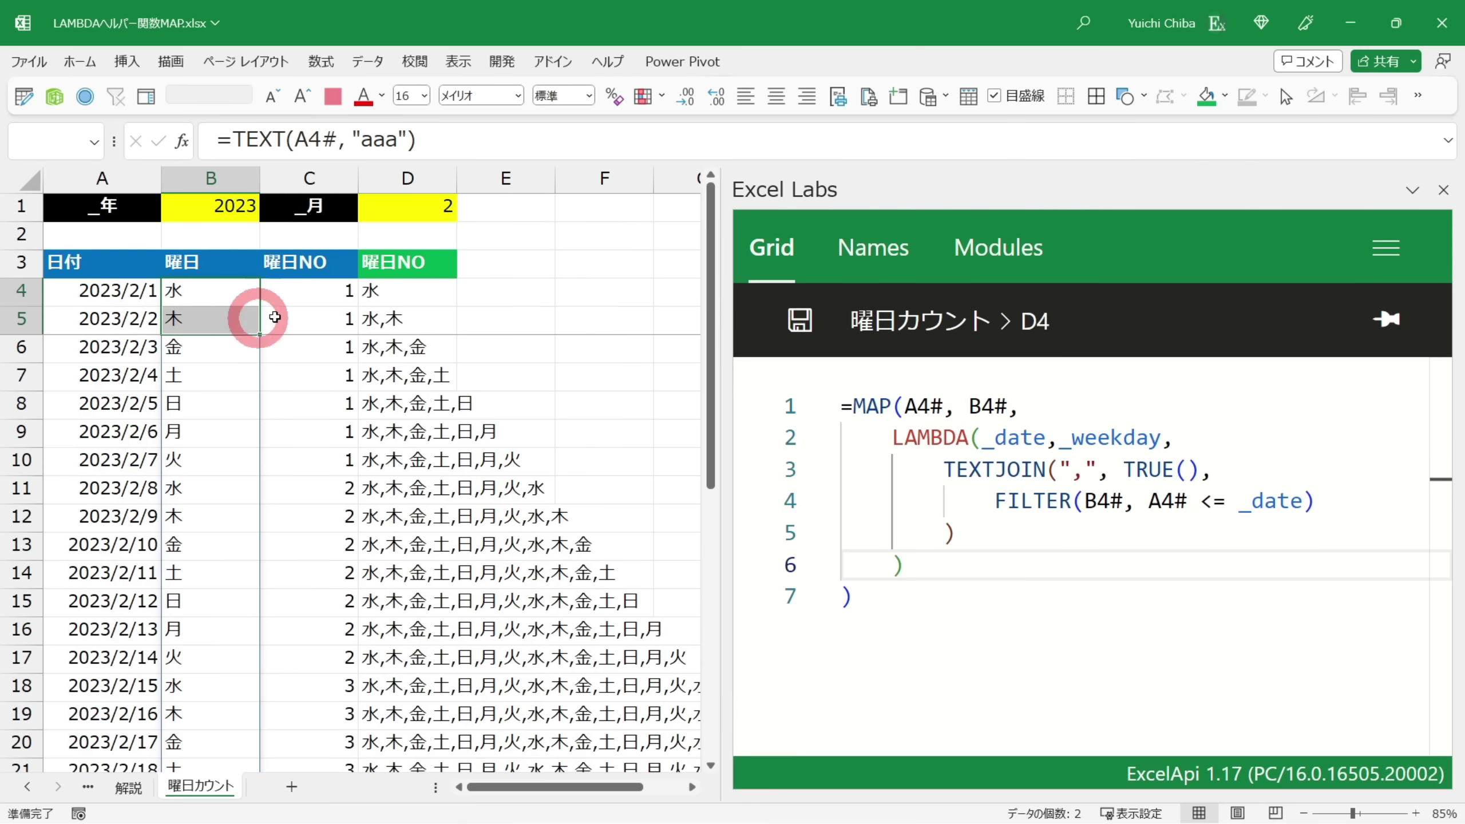
{"action": "left_click", "coordinate": [369, 318]}
{"action": "scroll", "coordinate": [301, 458], "scroll_direction": "down", "scroll_amount": 4}
{"action": "scroll", "coordinate": [375, 460], "scroll_direction": "down", "scroll_amount": 3}
{"action": "left_click", "coordinate": [375, 460]}
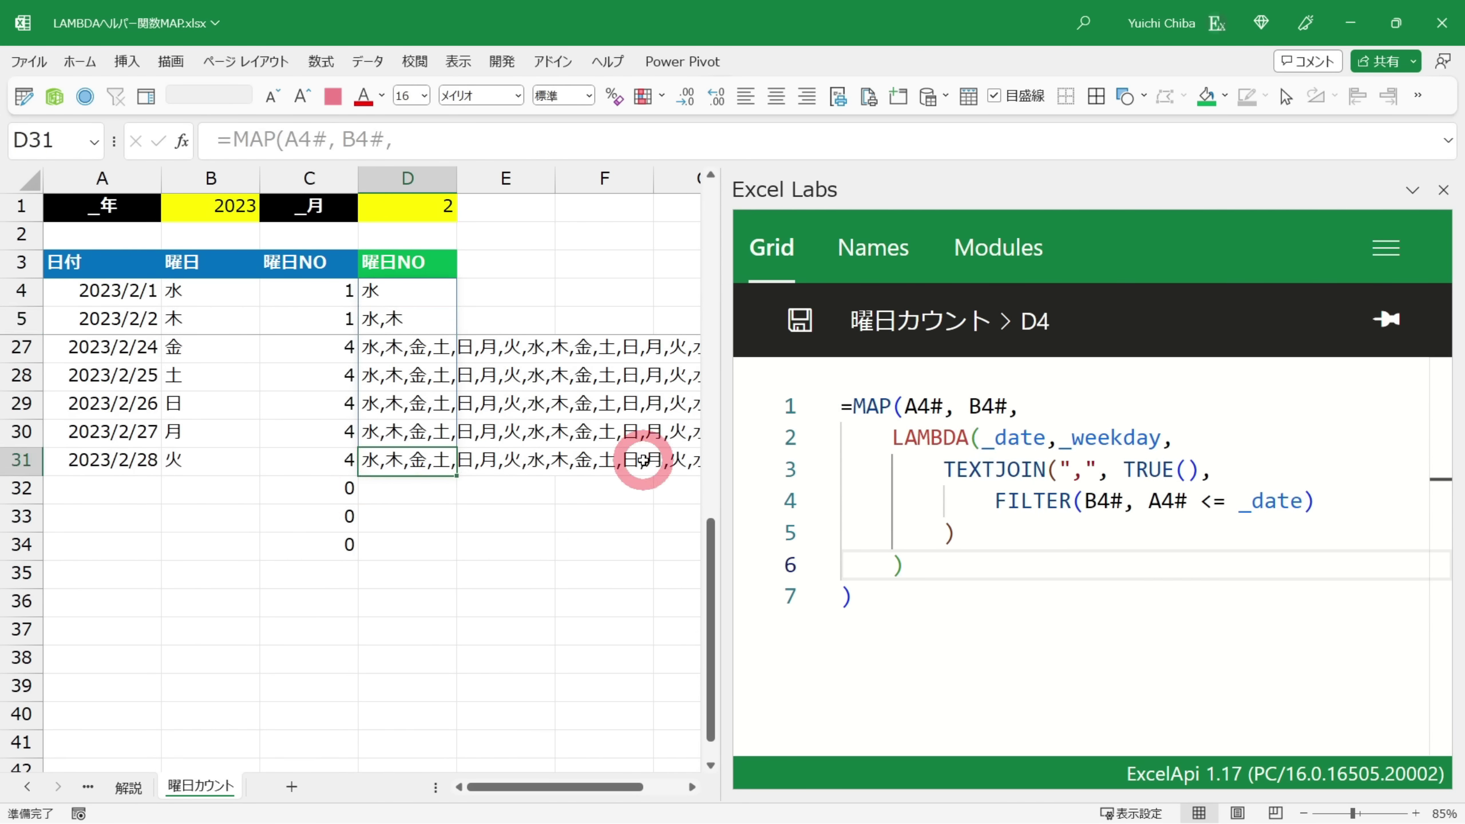
{"action": "scroll", "coordinate": [430, 543], "scroll_direction": "up", "scroll_amount": 4}
{"action": "scroll", "coordinate": [427, 526], "scroll_direction": "up", "scroll_amount": 3}
{"action": "left_click", "coordinate": [399, 399]}
{"action": "key", "text": "Down"}
{"action": "key", "text": "Down"}
{"action": "key", "text": "Down"}
{"action": "key", "text": "Down"}
{"action": "key", "text": "Down"}
{"action": "key", "text": "Down"}
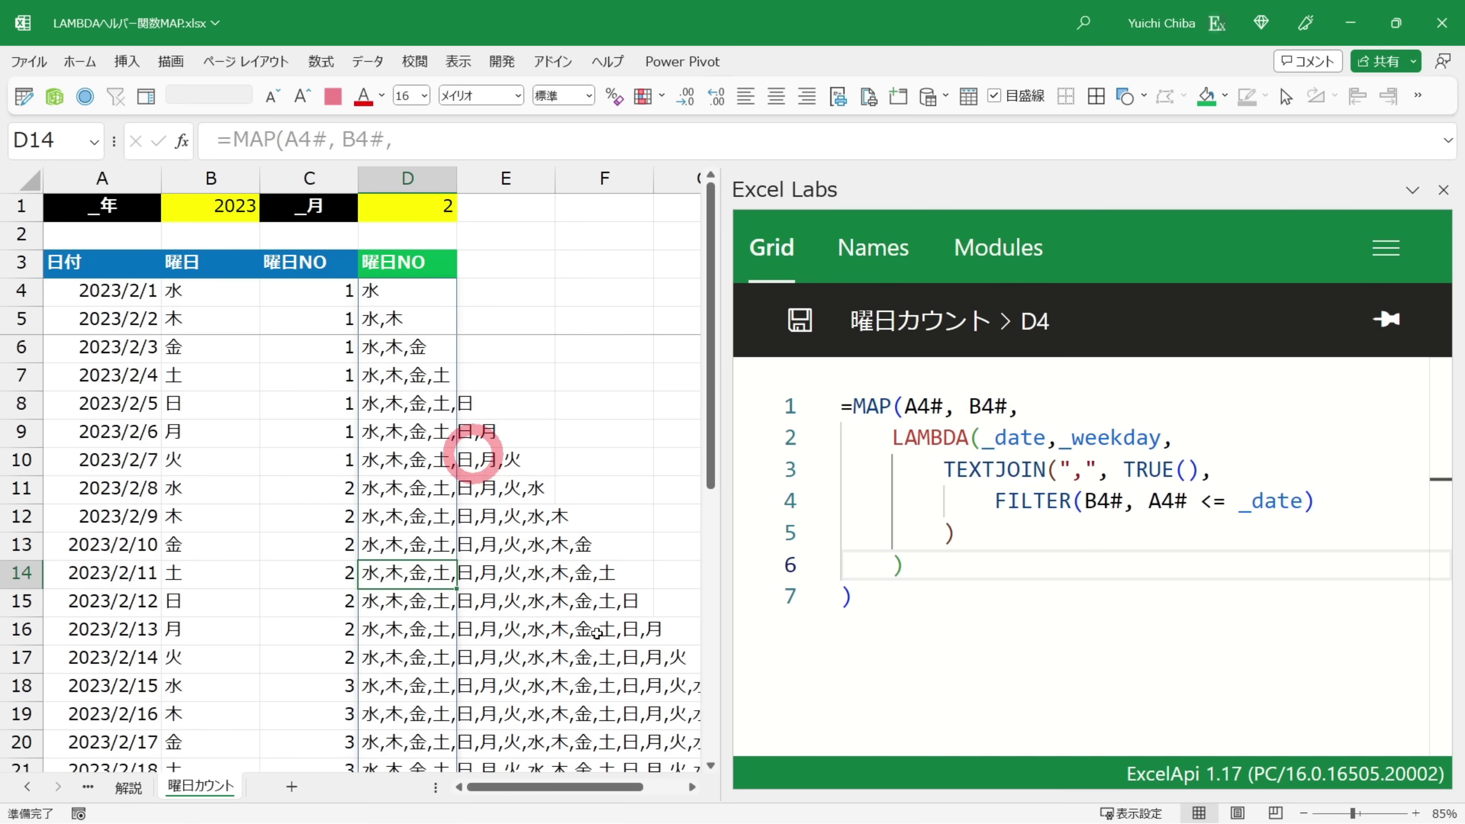
{"action": "left_click", "coordinate": [998, 599]}
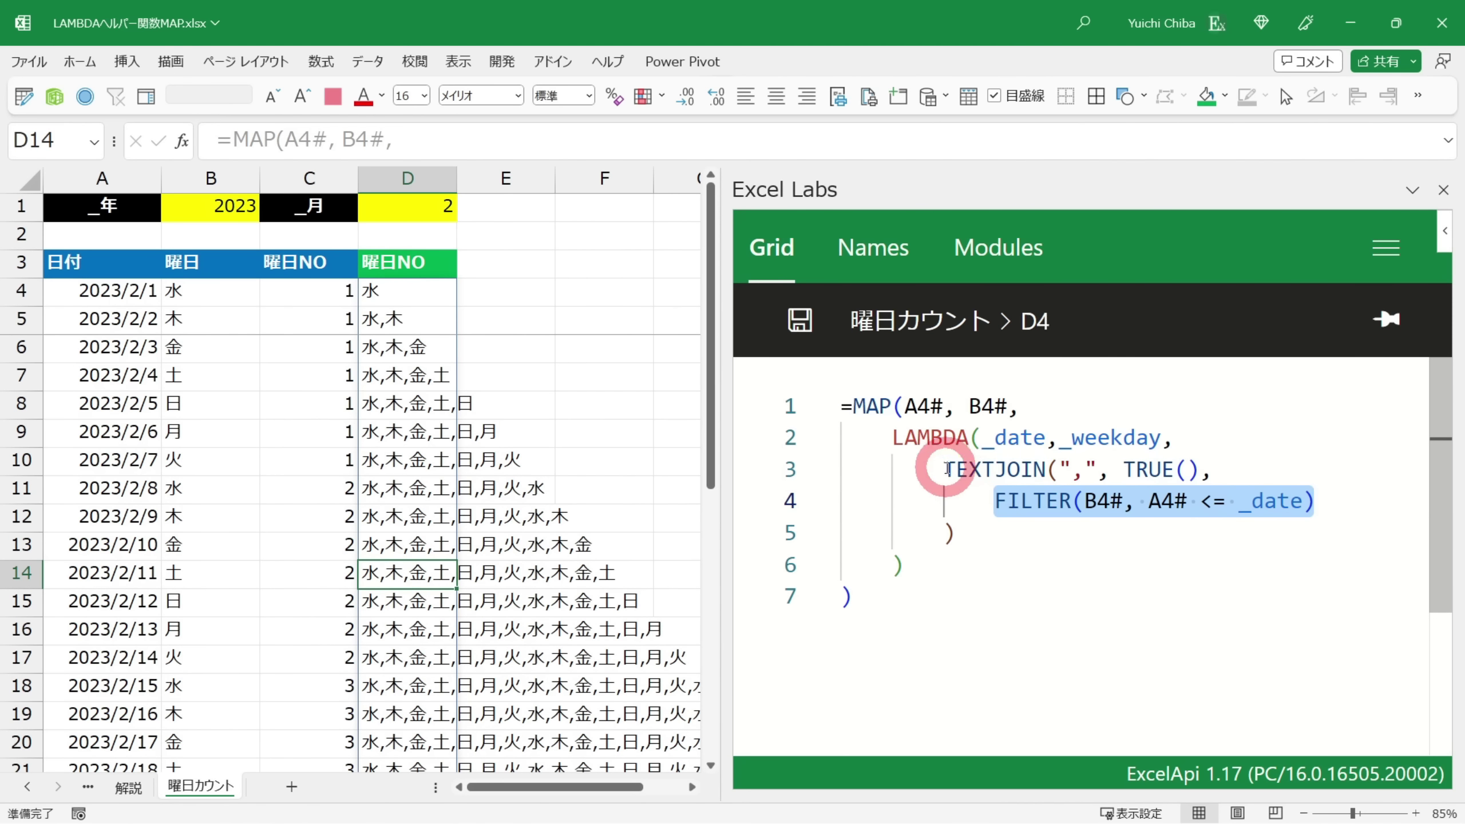
Replace the TEXTJOIN block with the bare FILTER(B4#, A4# <= _date) expression
{"action": "key", "text": "shift+Down"}
{"action": "key", "text": "shift+Down"}
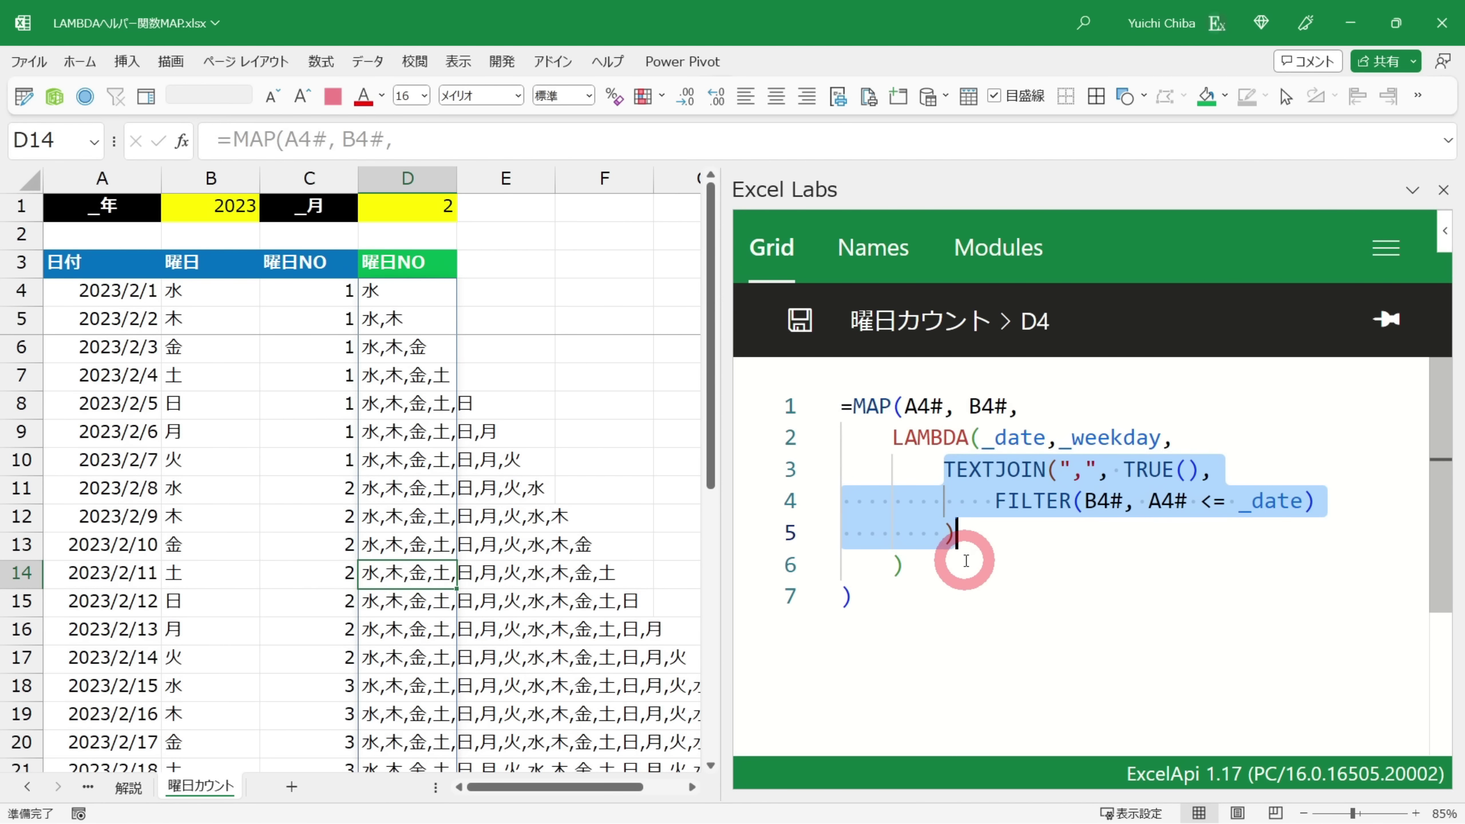
{"action": "type", "text": "FILTER(B4#, A4# <= _date)"}
{"action": "key", "text": "shift+Home"}
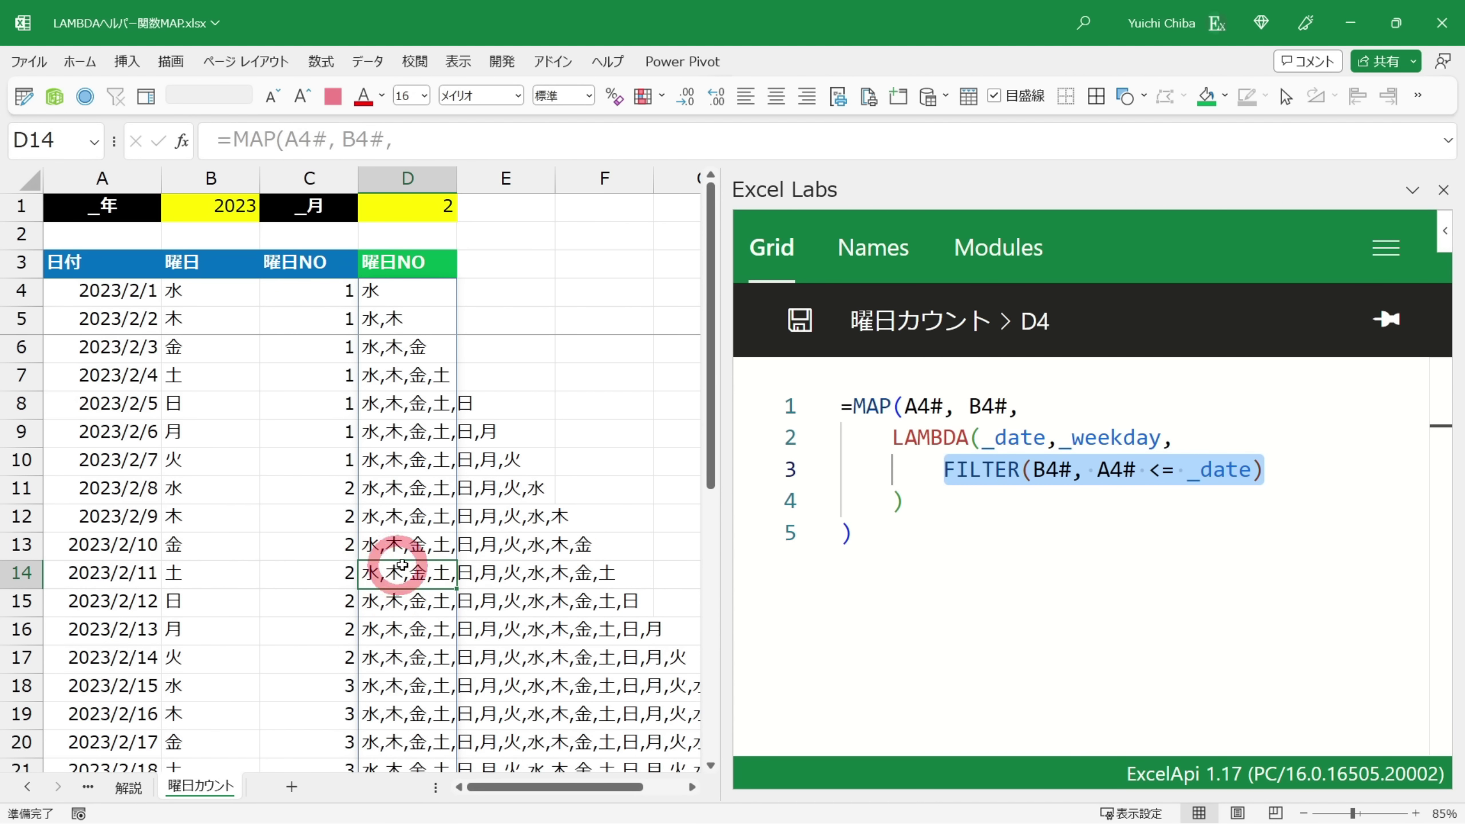
{"action": "left_click", "coordinate": [943, 469]}
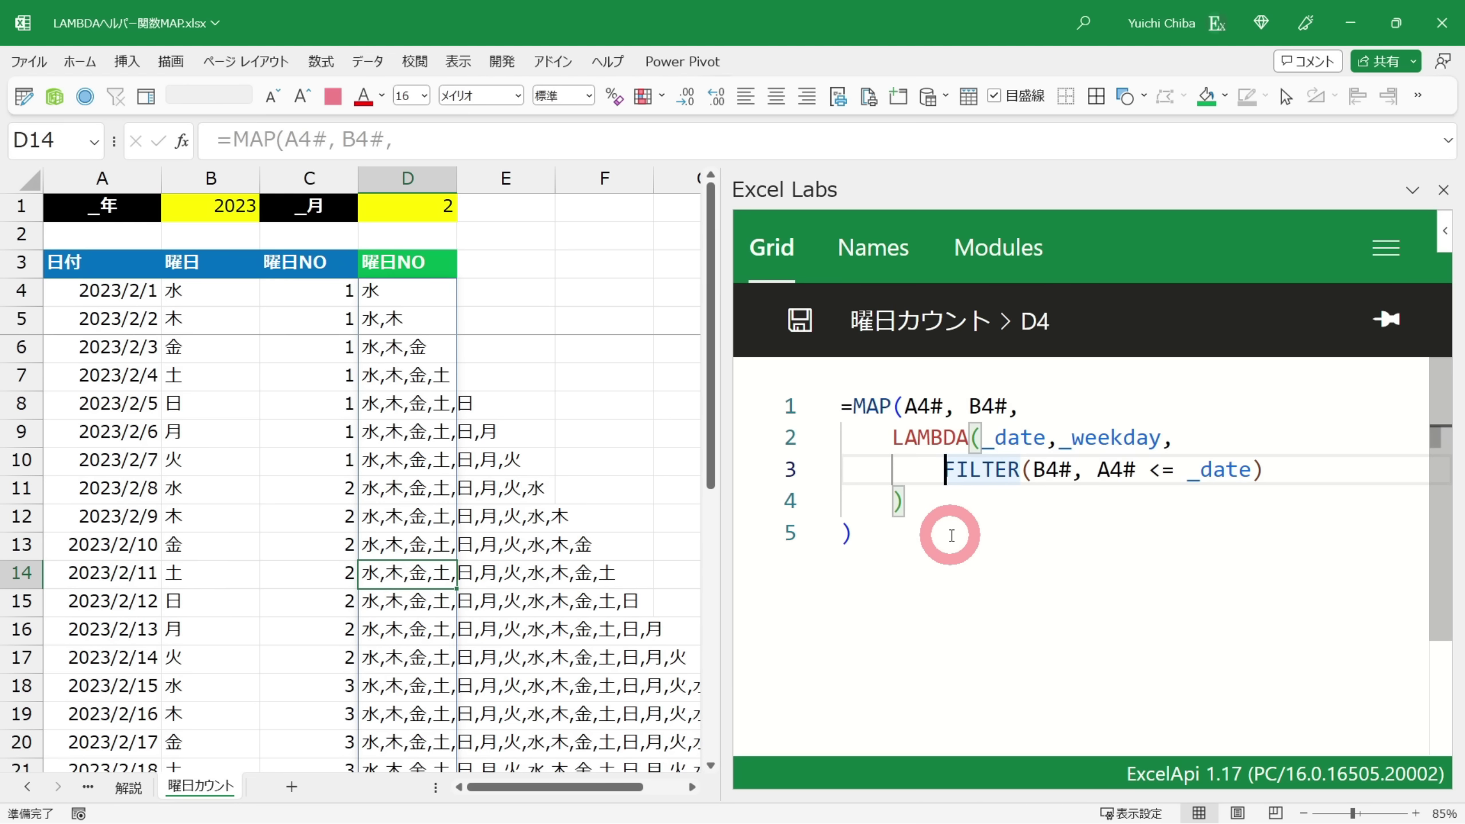
Insert a COUNTIF( opening on a new line above FILTER
{"action": "key", "text": "Return"}
{"action": "key", "text": "Tab"}
{"action": "key", "text": "Up"}
{"action": "type", "text": "countif"}
{"action": "key", "text": "Tab"}
{"action": "key", "text": "Right"}
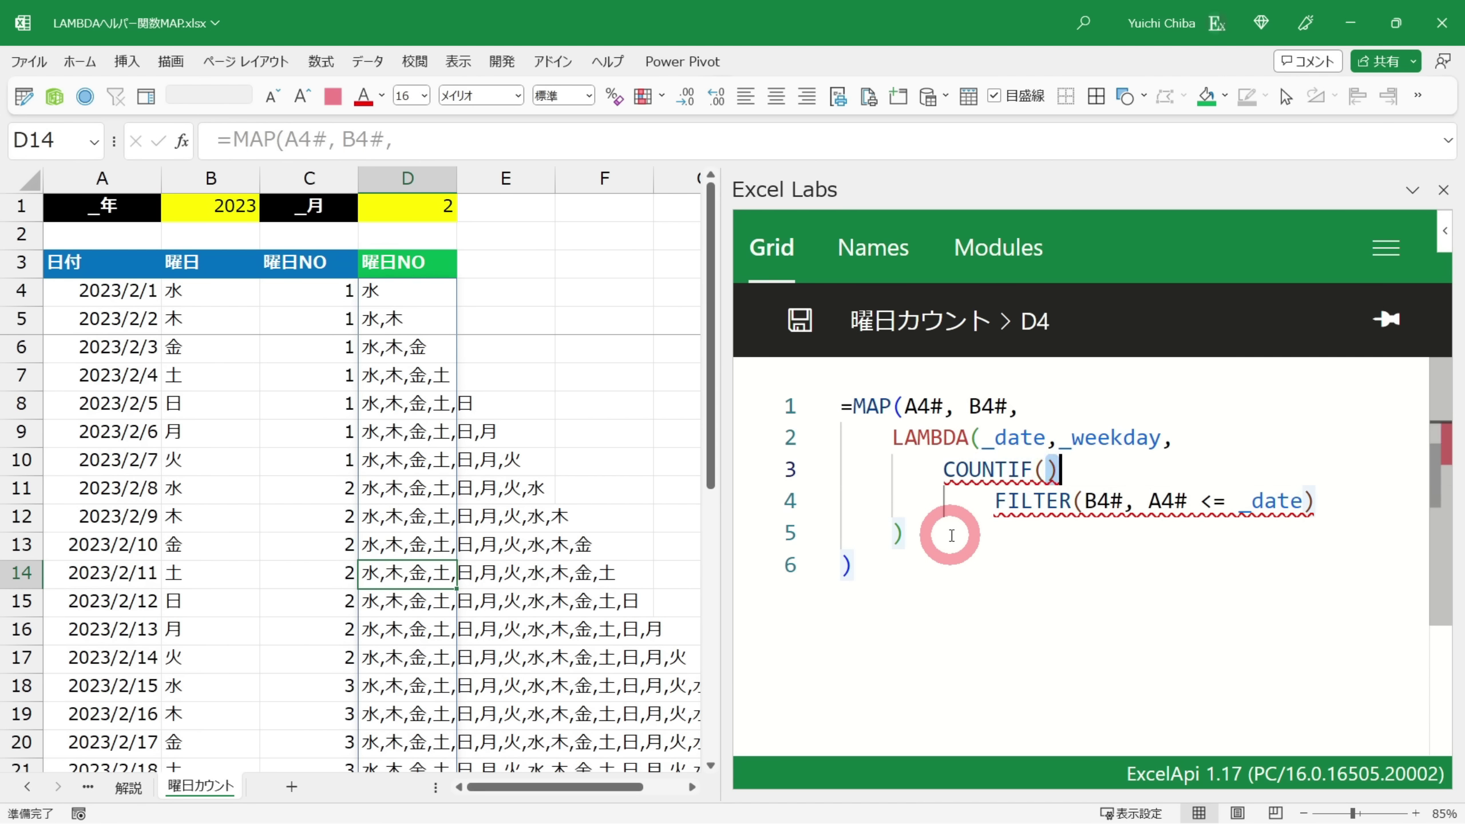
{"action": "key", "text": "BackSpace"}
Add _weekday as COUNTIF's criteria after FILTER, with the closing bracket on its own line
{"action": "left_click", "coordinate": [975, 508]}
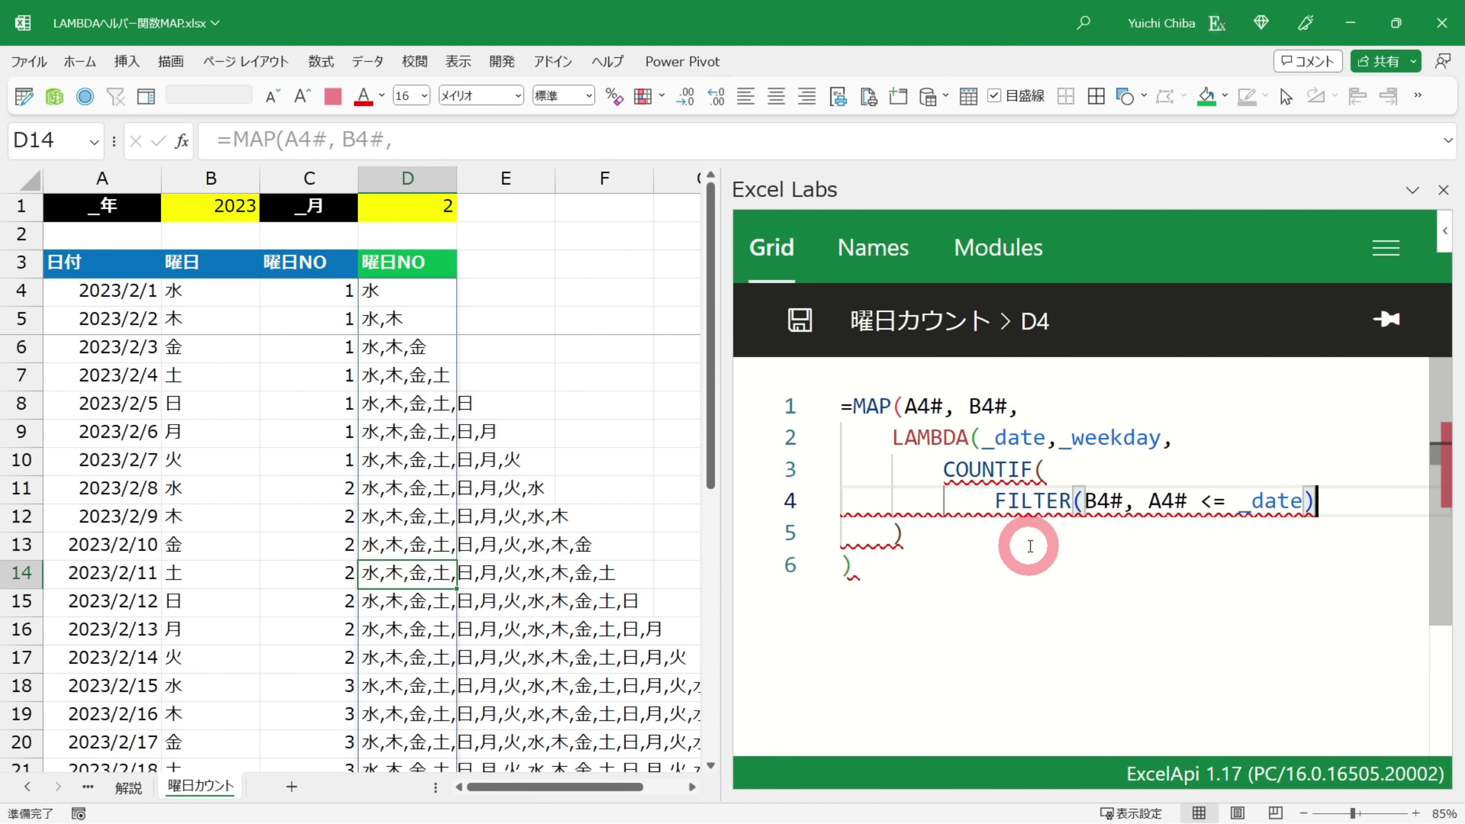
{"action": "key", "text": "End"}
{"action": "type", "text": ","}
{"action": "key", "text": "Escape"}
{"action": "key", "text": "Return"}
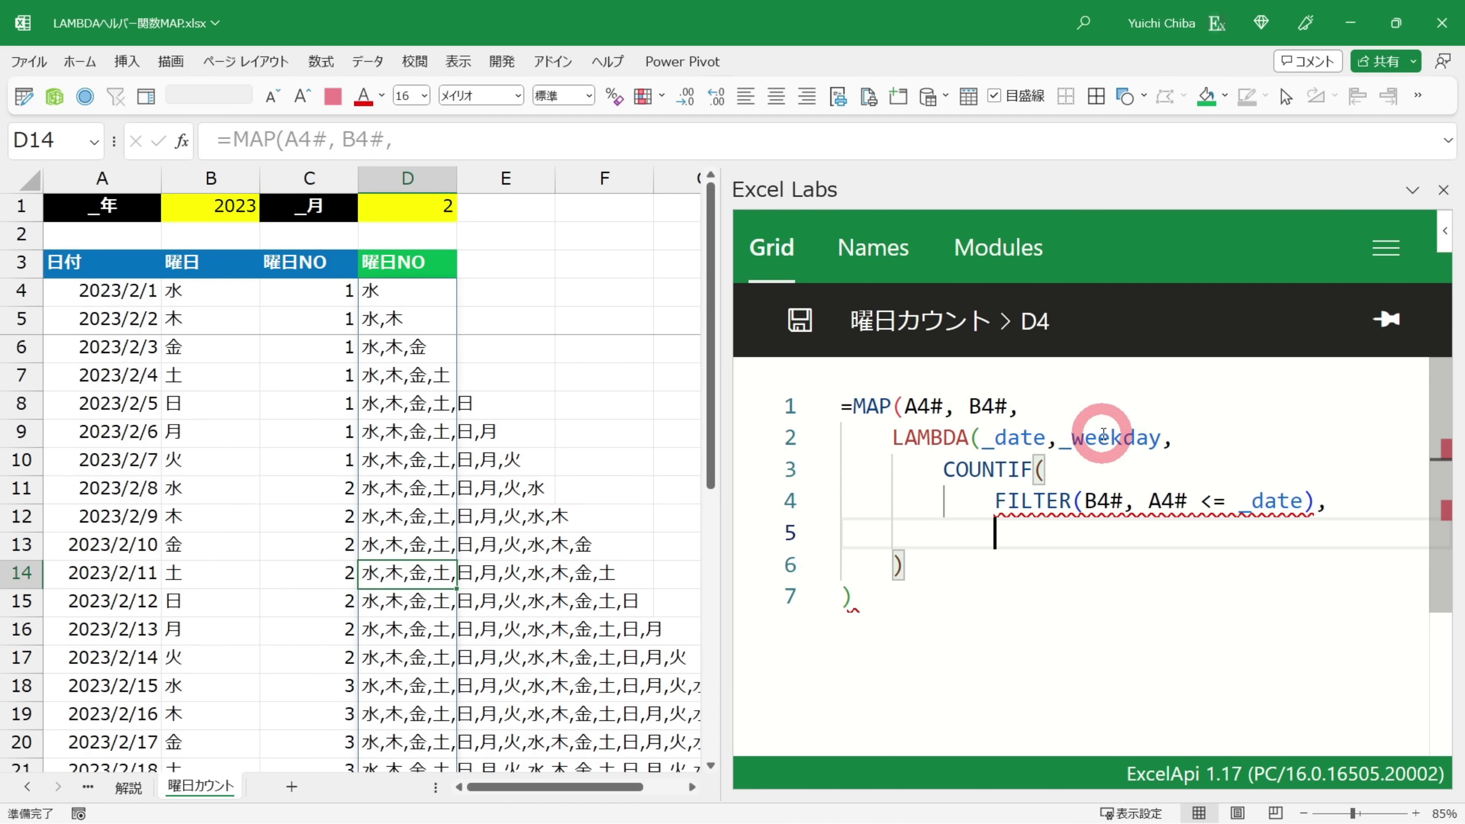
{"action": "type", "text": "_w"}
{"action": "key", "text": "Tab"}
{"action": "key", "text": "Return"}
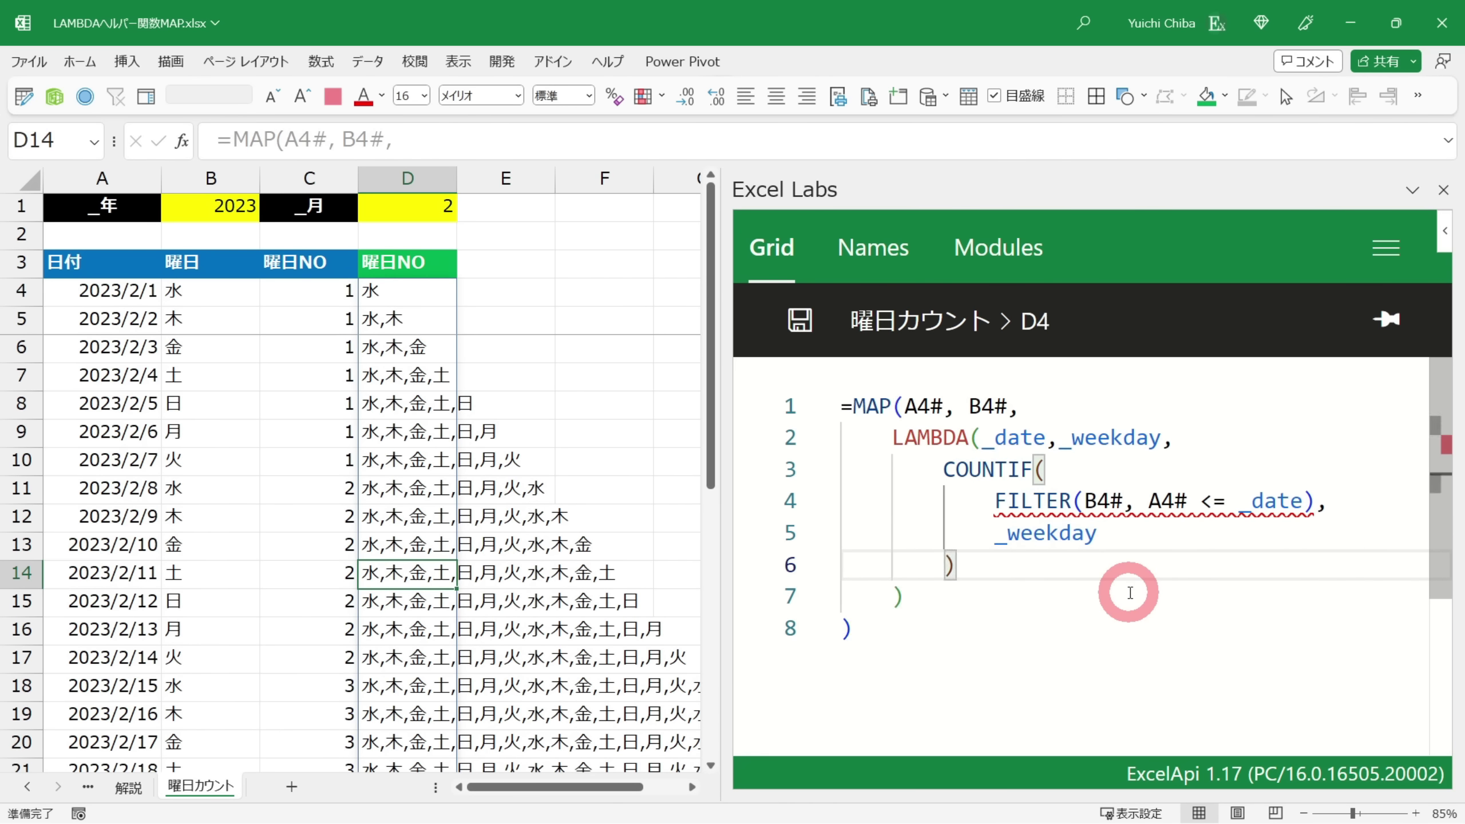
Review the COUNTIF formula and try saving it to D4, which fails
{"action": "left_click", "coordinate": [958, 469]}
{"action": "left_click", "coordinate": [1061, 500]}
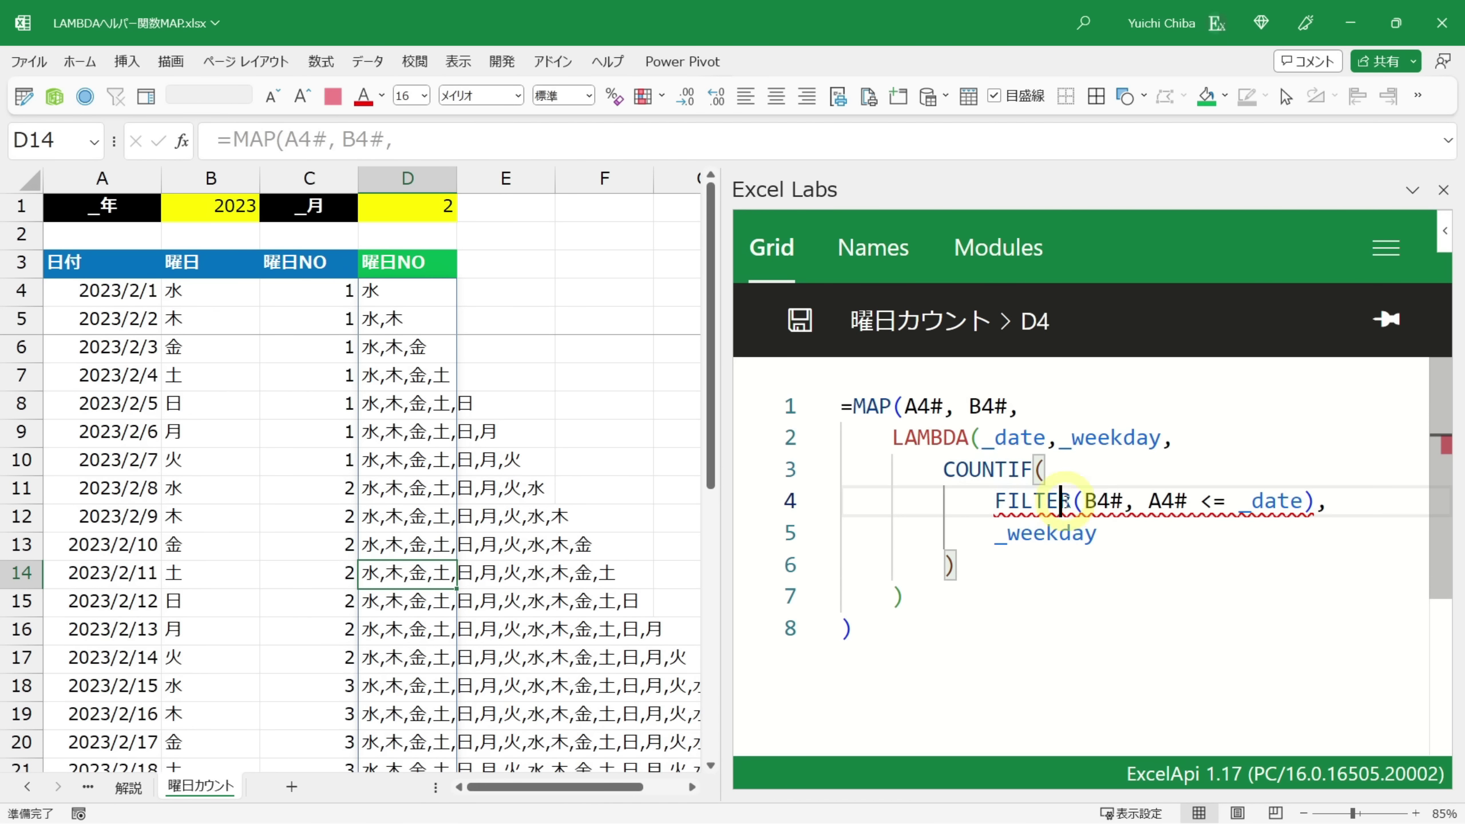
{"action": "left_click", "coordinate": [1263, 502]}
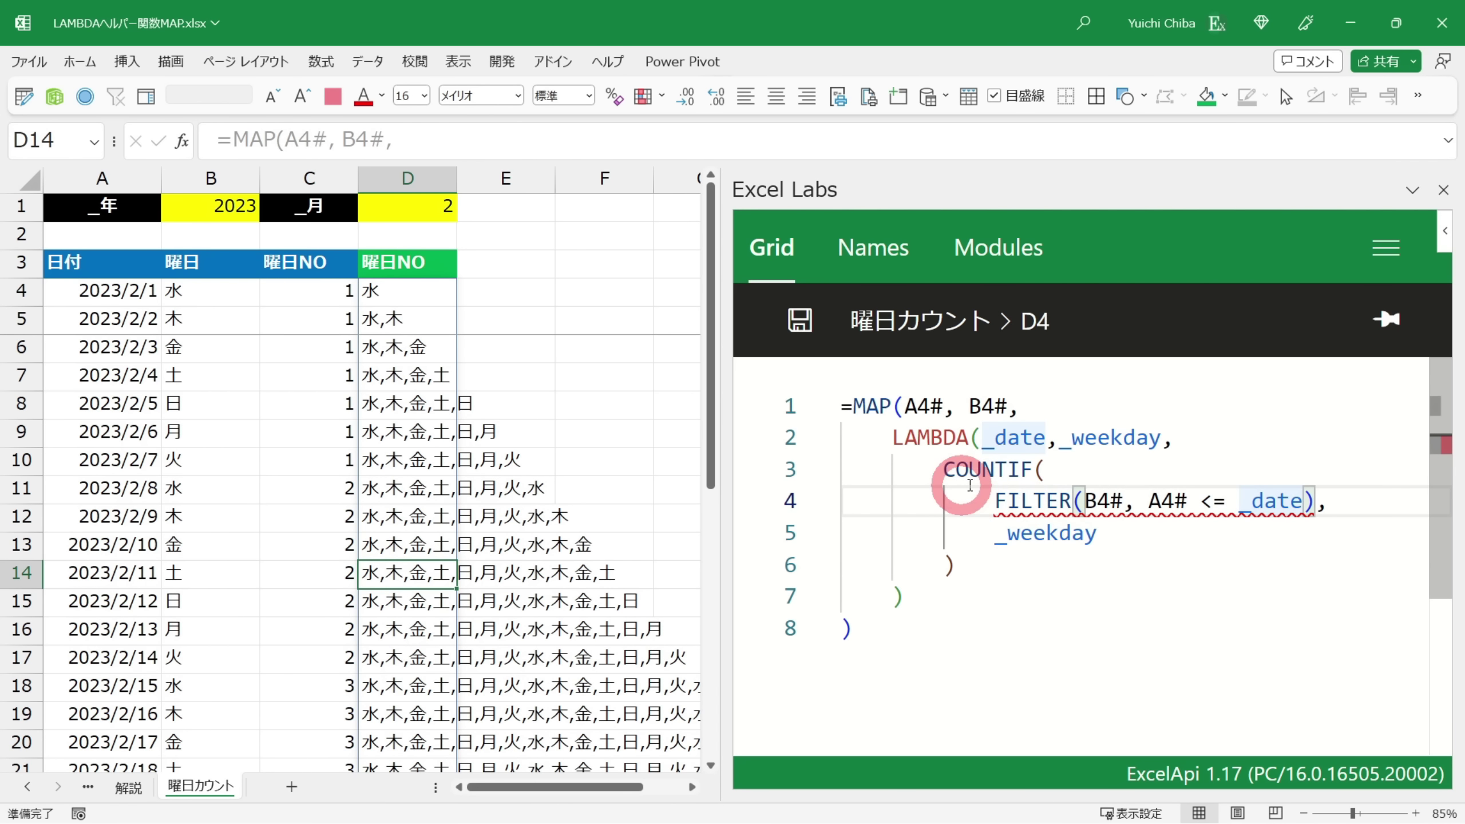
{"action": "left_click_drag", "start_coordinate": [992, 499], "coordinate": [1326, 499]}
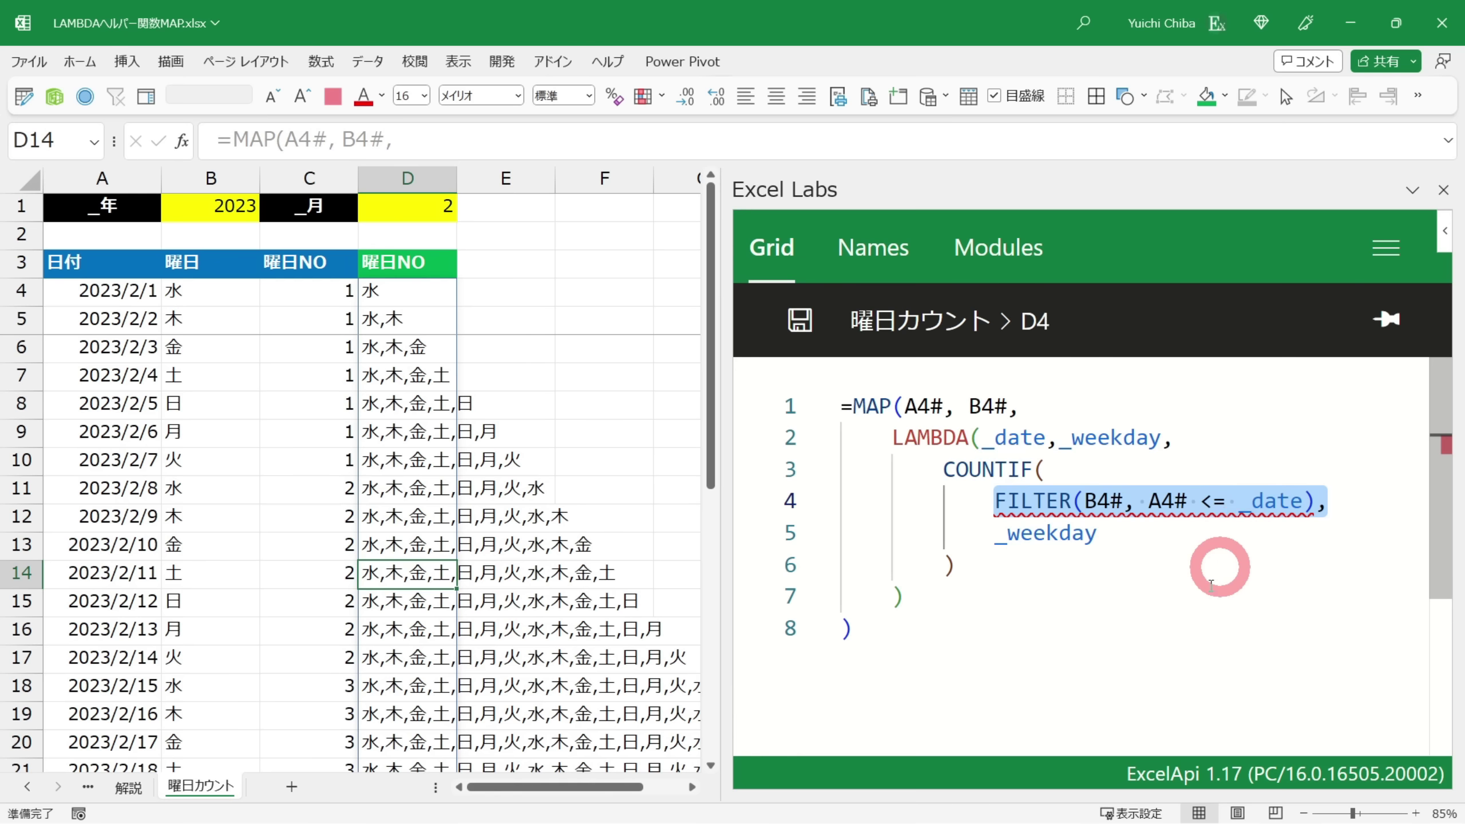
{"action": "left_click_drag", "start_coordinate": [1211, 585], "coordinate": [1148, 565]}
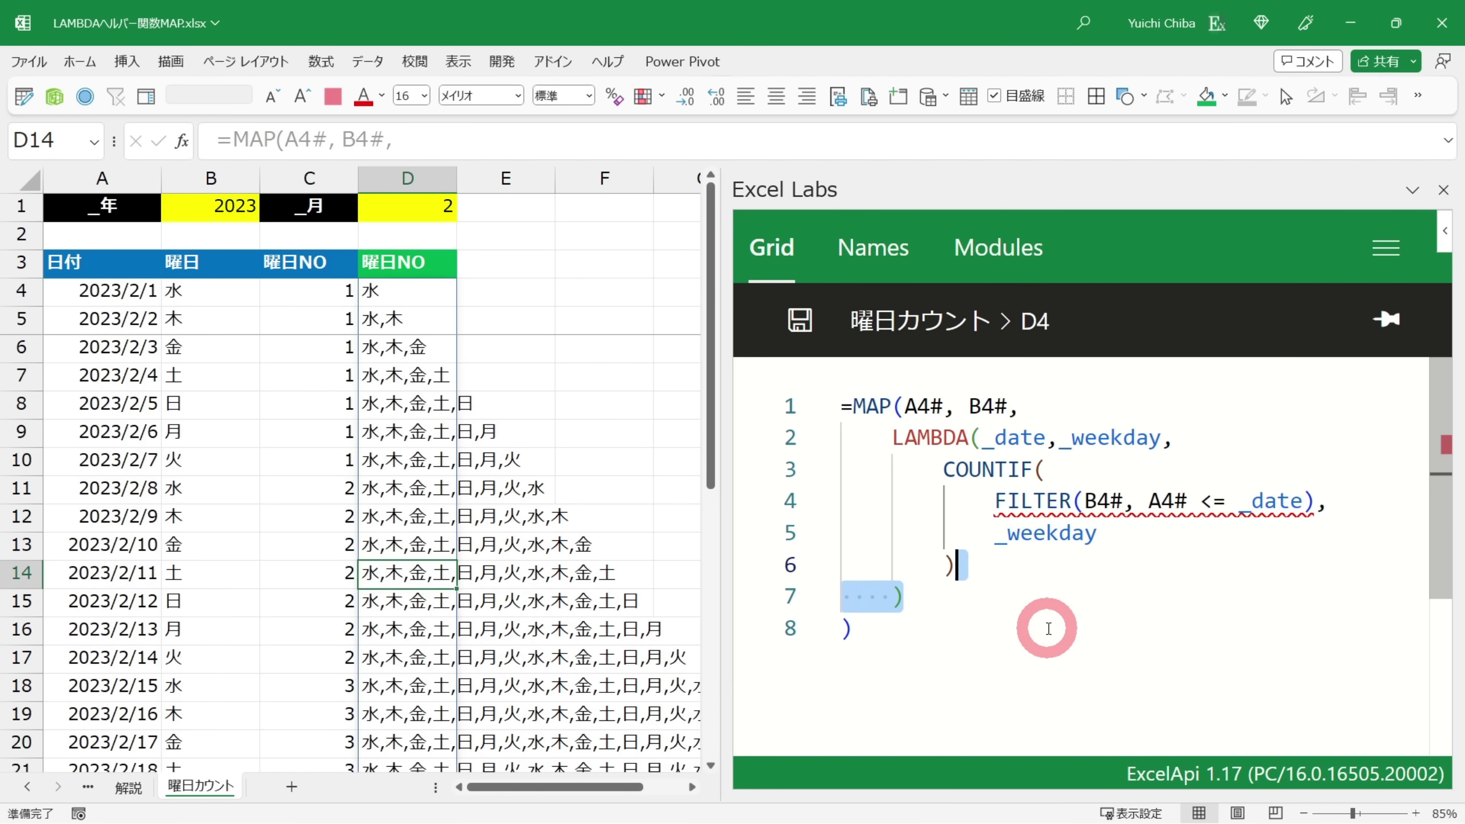
{"action": "key", "text": "ctrl+s"}
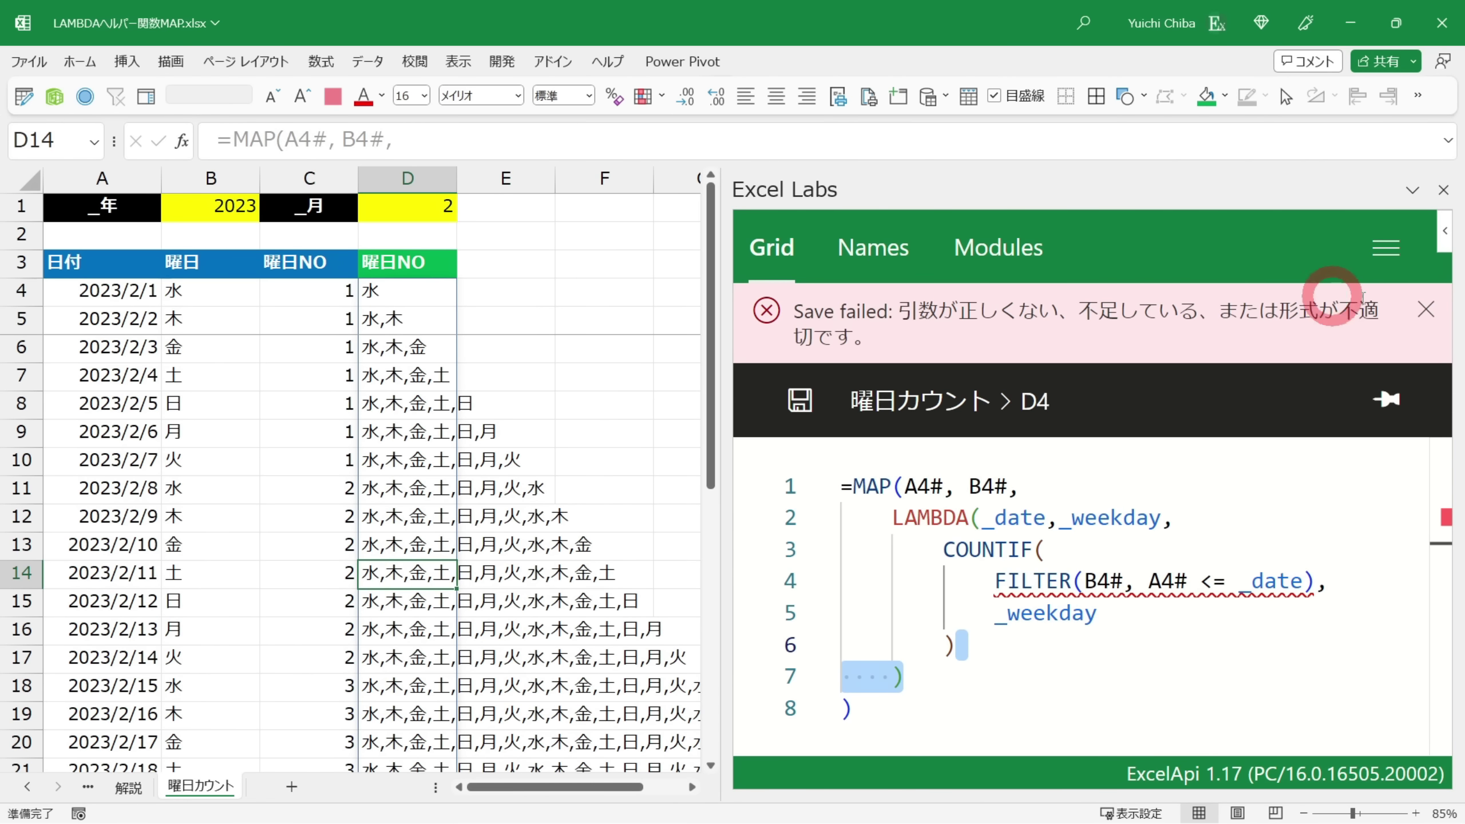
Close the Save failed banner and review the COUNTIF(FILTER(…), _weekday) draft and its argument hints
{"action": "left_click_drag", "start_coordinate": [945, 548], "coordinate": [973, 639]}
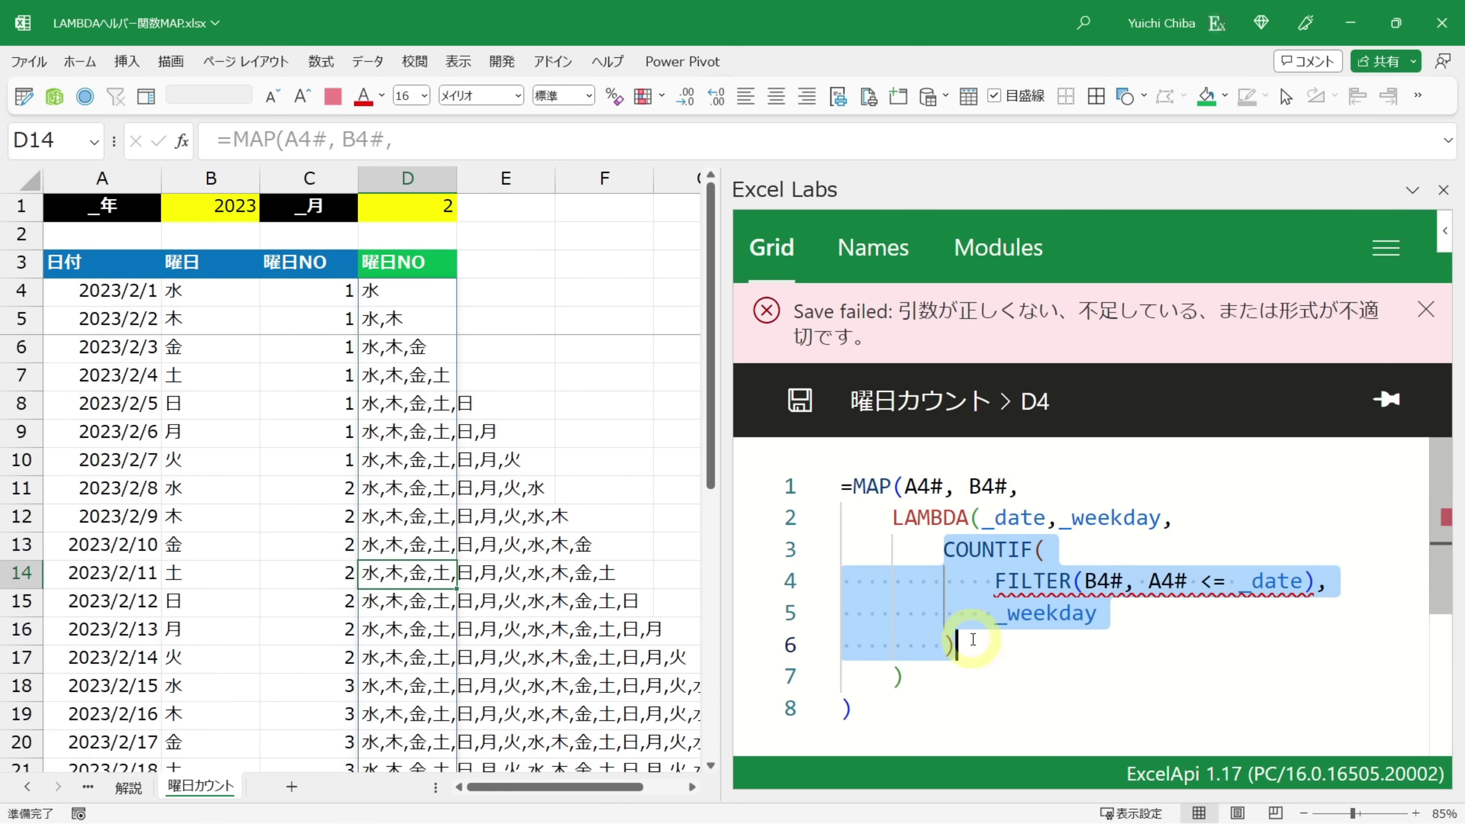
{"action": "left_click", "coordinate": [1424, 312]}
{"action": "left_click", "coordinate": [1038, 468]}
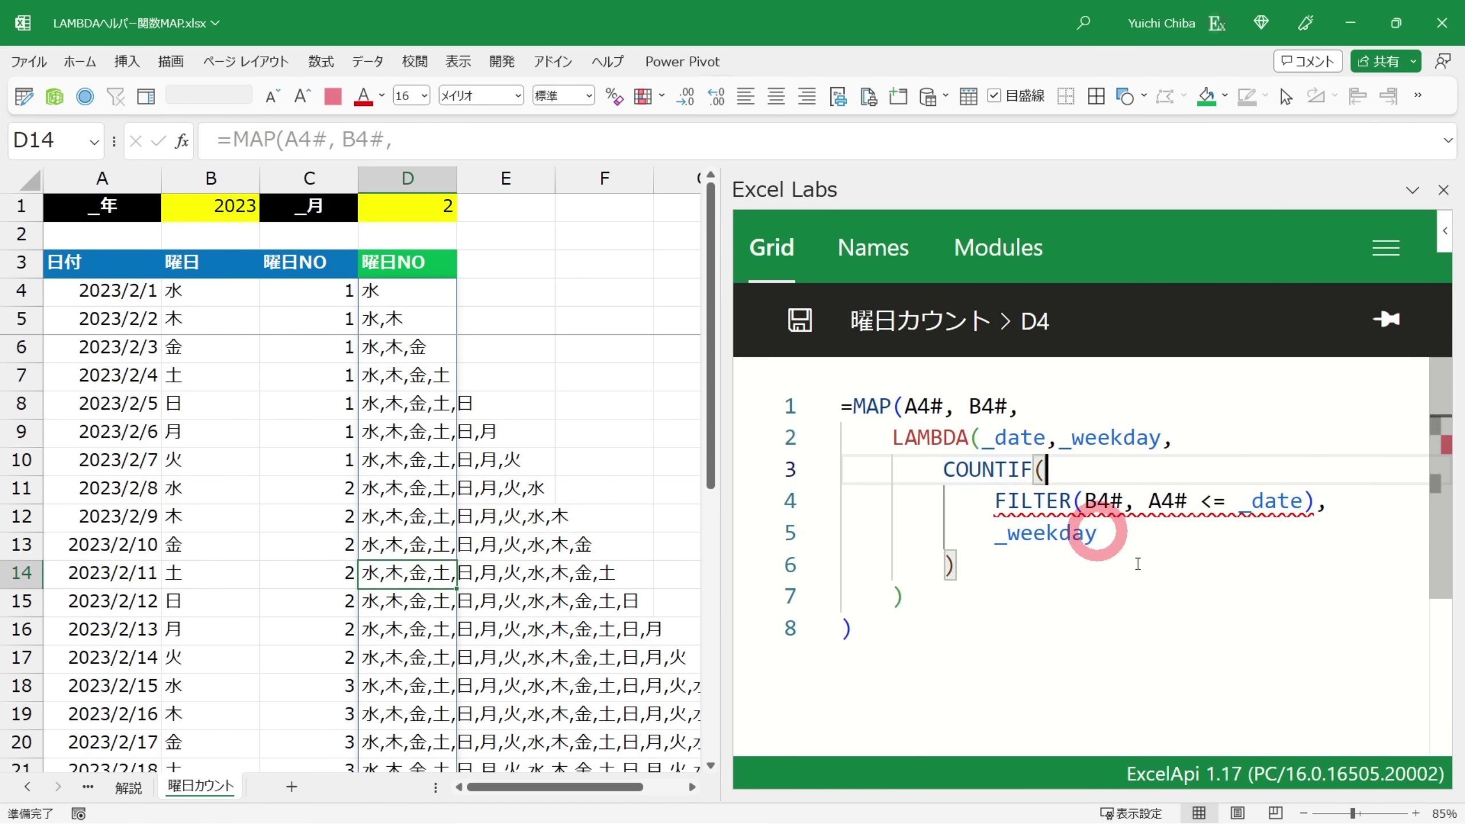
{"action": "left_click", "coordinate": [995, 500]}
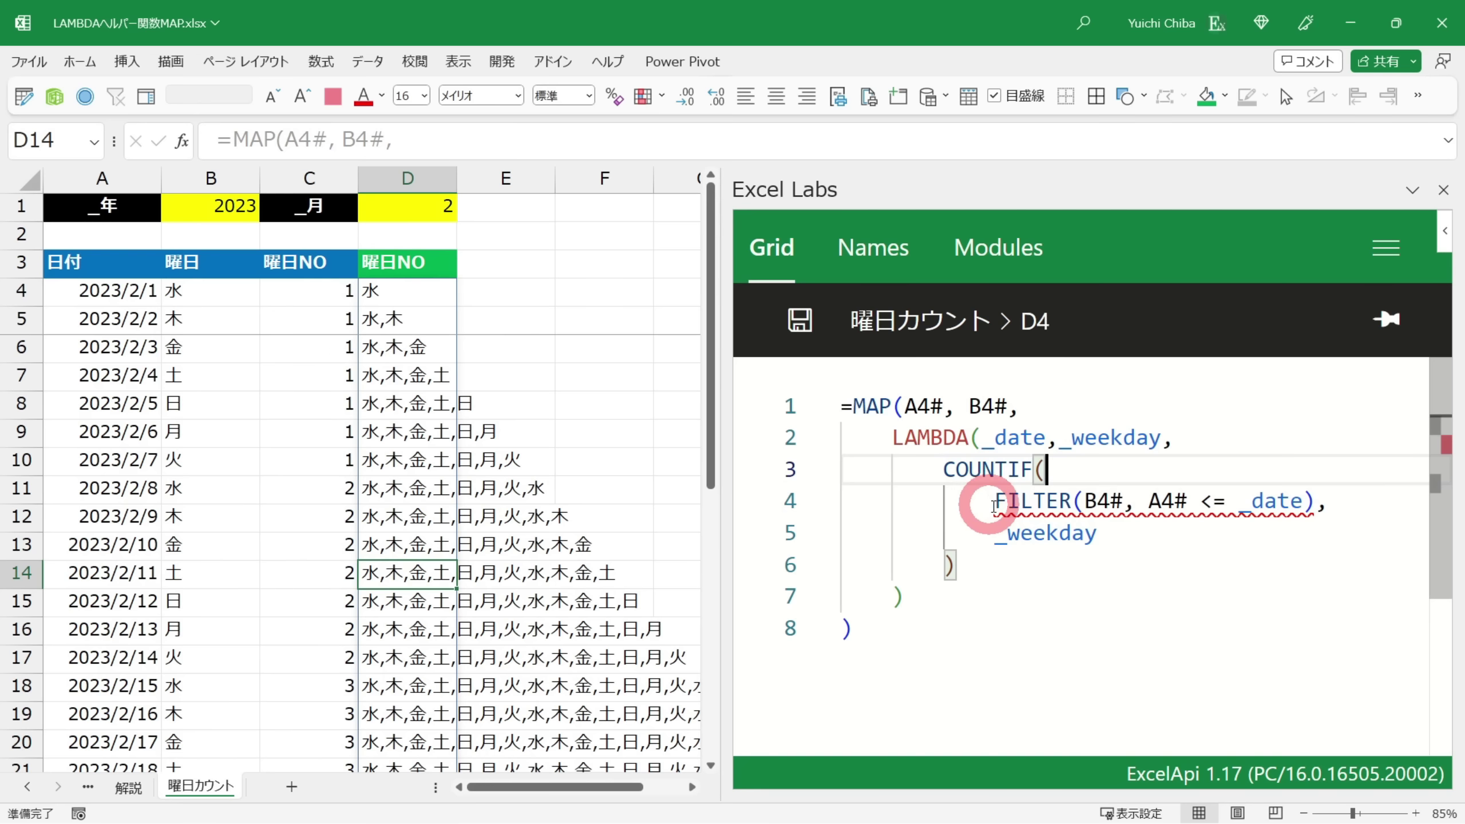
{"action": "key", "text": "shift+alt+Right"}
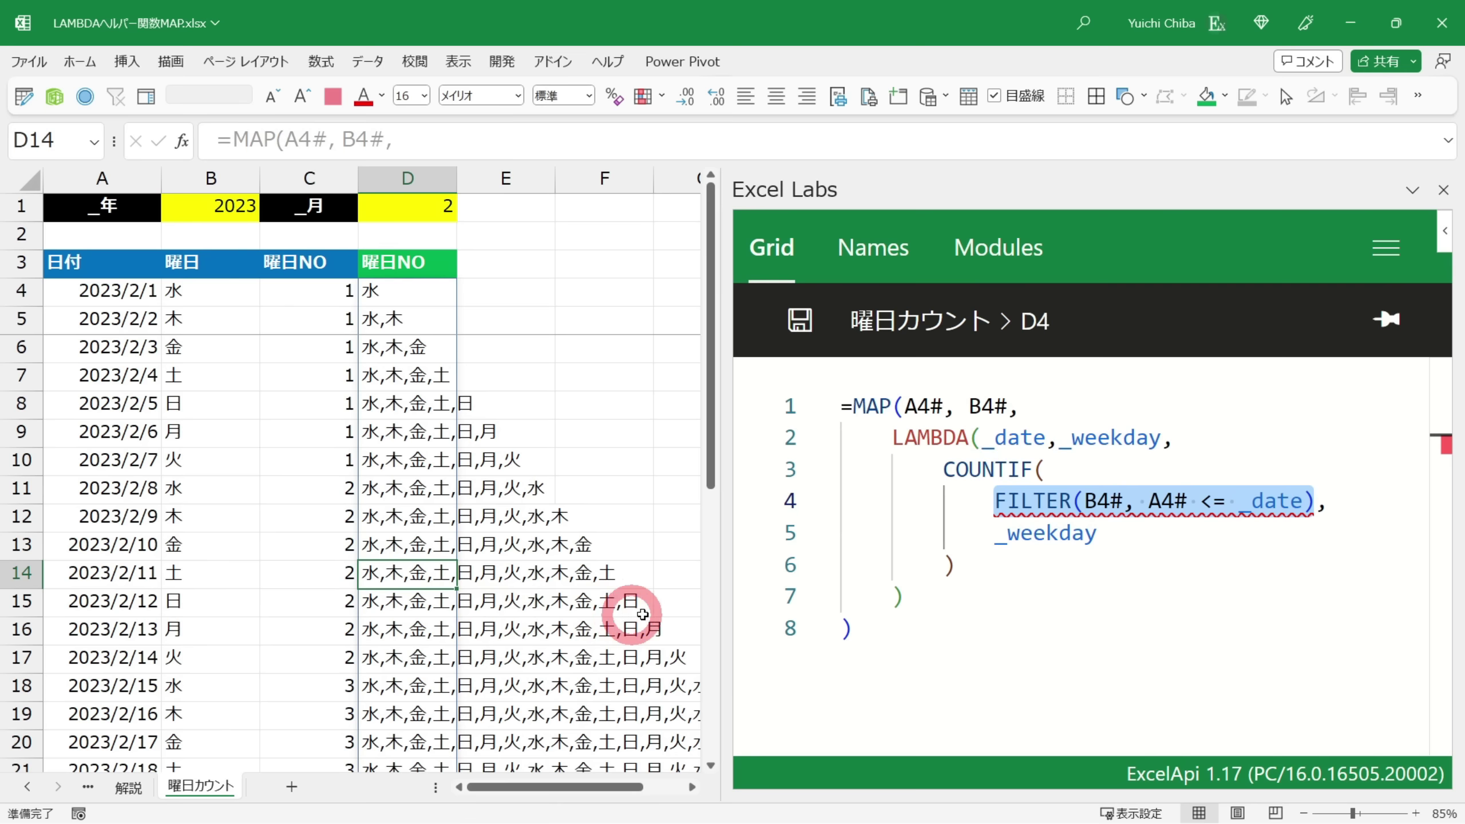
{"action": "left_click_drag", "start_coordinate": [942, 469], "coordinate": [987, 562]}
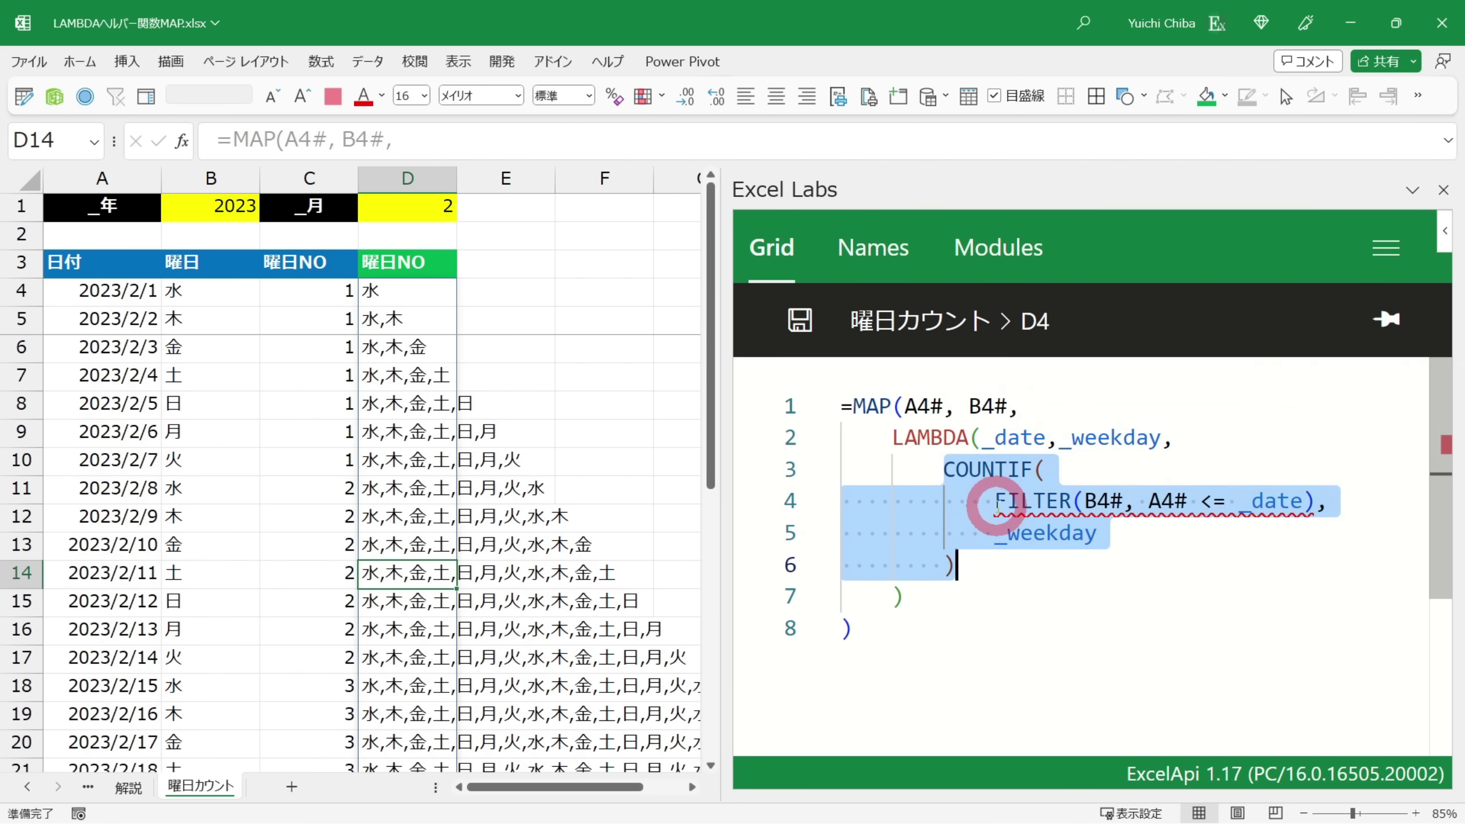
{"action": "left_click", "coordinate": [955, 470]}
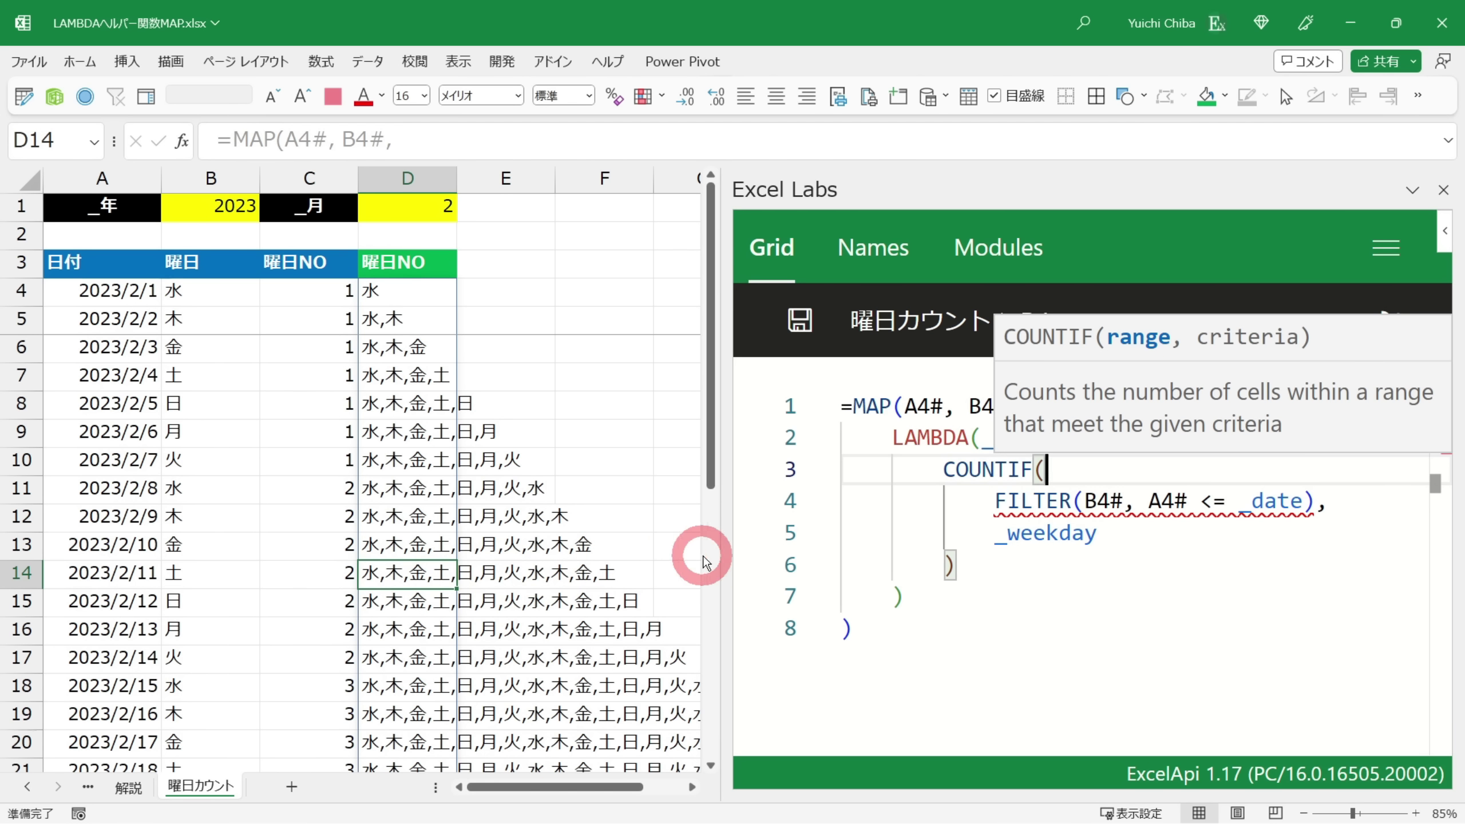
{"action": "left_click", "coordinate": [946, 469]}
Delete the COUNTIF opening and the _weekday criteria with its closing bracket
{"action": "key", "text": "shift+End"}
{"action": "key", "text": "Delete"}
{"action": "key", "text": "shift+Down"}
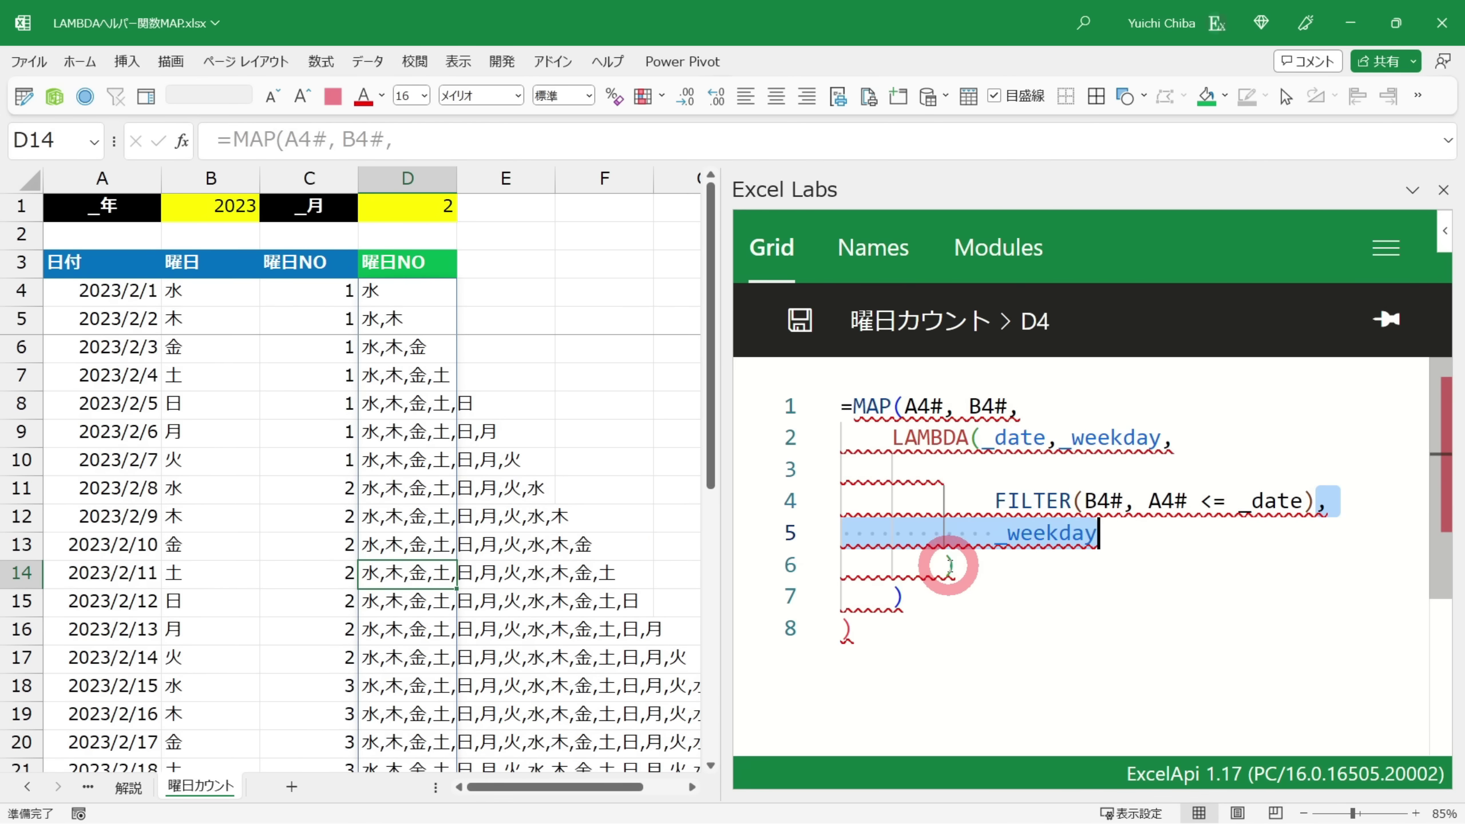
{"action": "key", "text": "shift+Down"}
{"action": "key", "text": "Delete"}
{"action": "key", "text": "Return"}
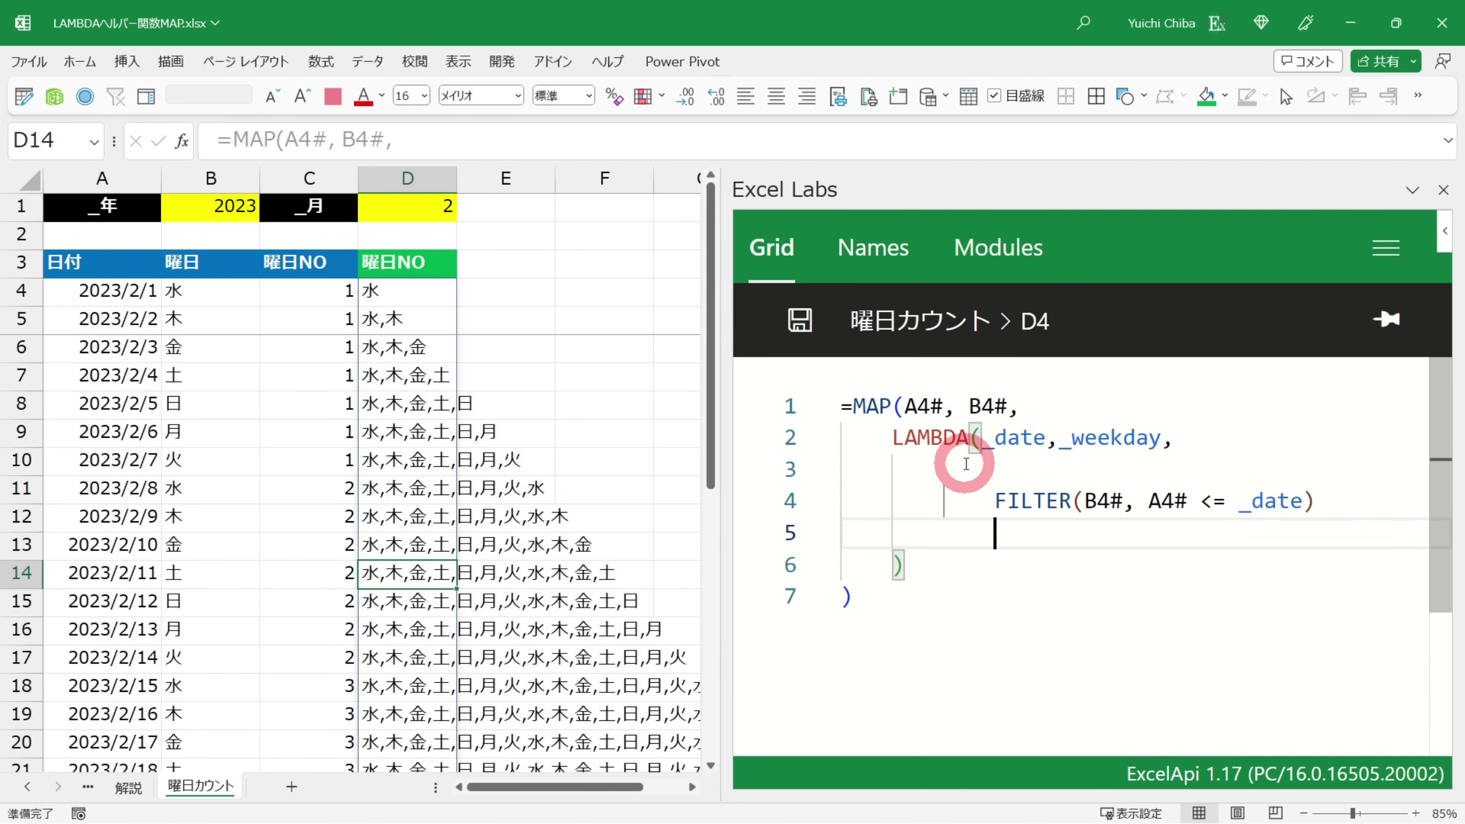
Append = _weekday after FILTER(B4#, A4# <= _date) and save the formula to D4
{"action": "left_click", "coordinate": [994, 501]}
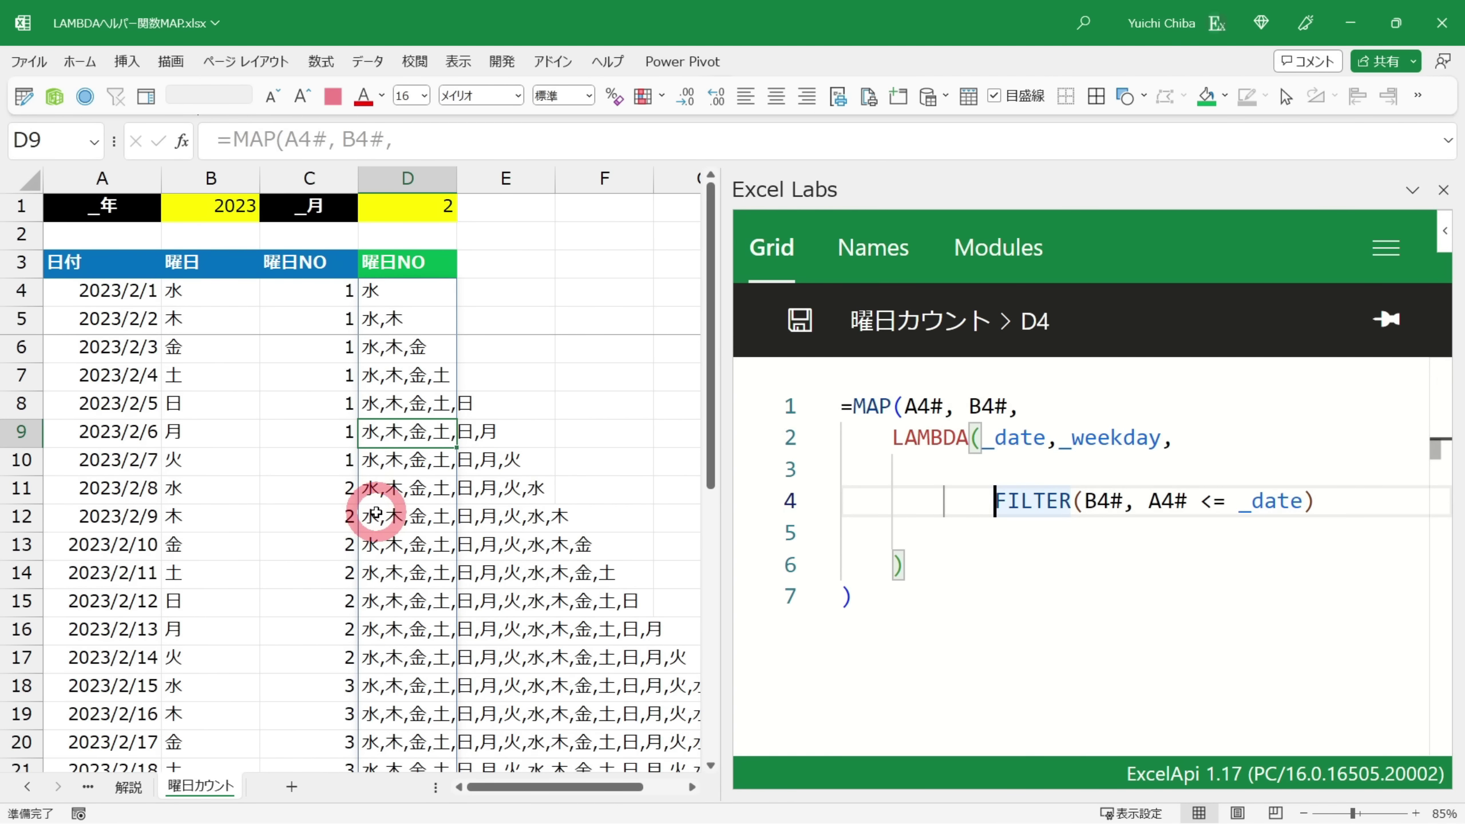
{"action": "key", "text": "End"}
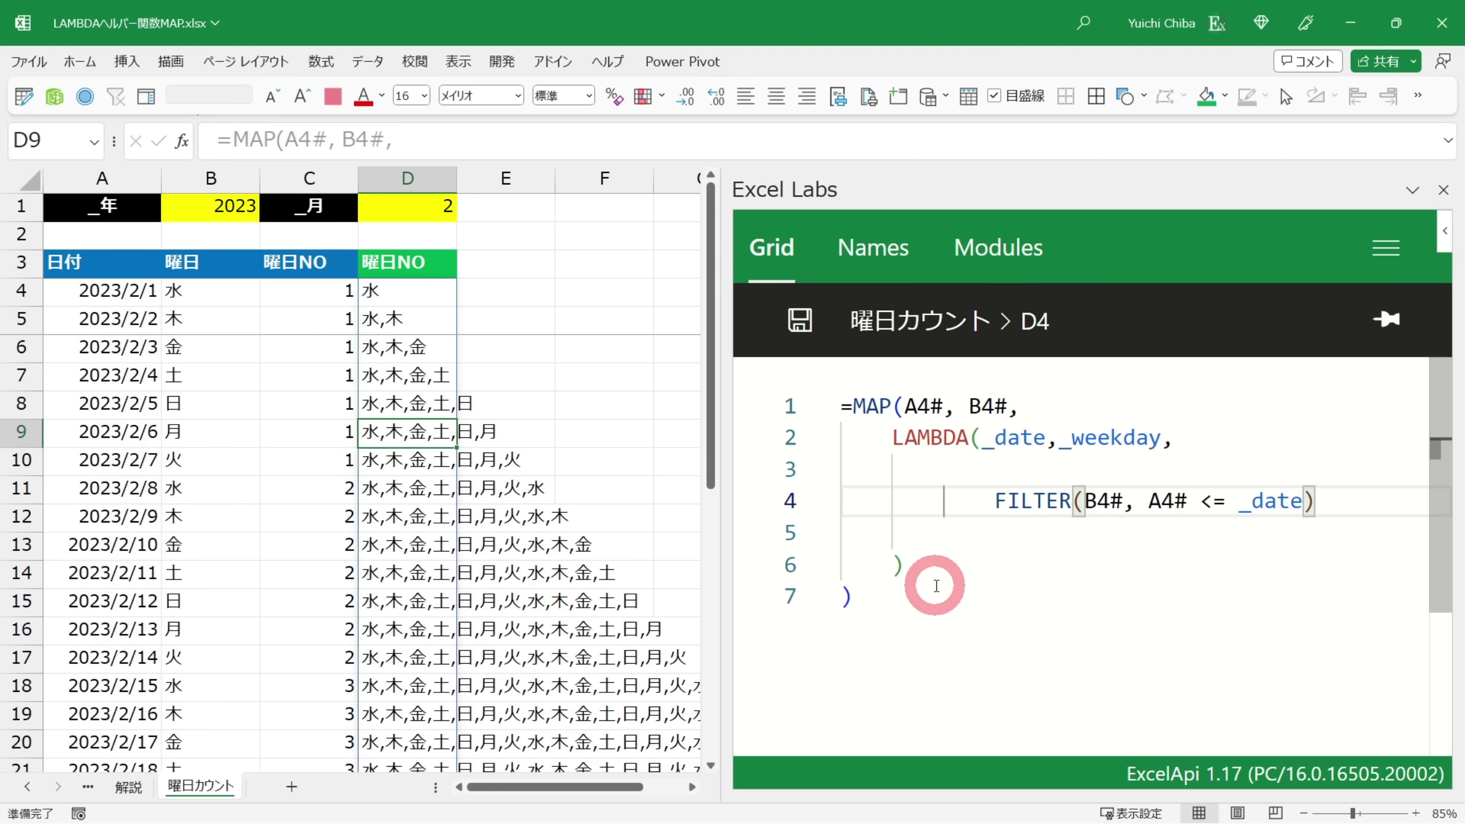
{"action": "type", "text": " = _"}
{"action": "key", "text": "Down"}
{"action": "key", "text": "Tab"}
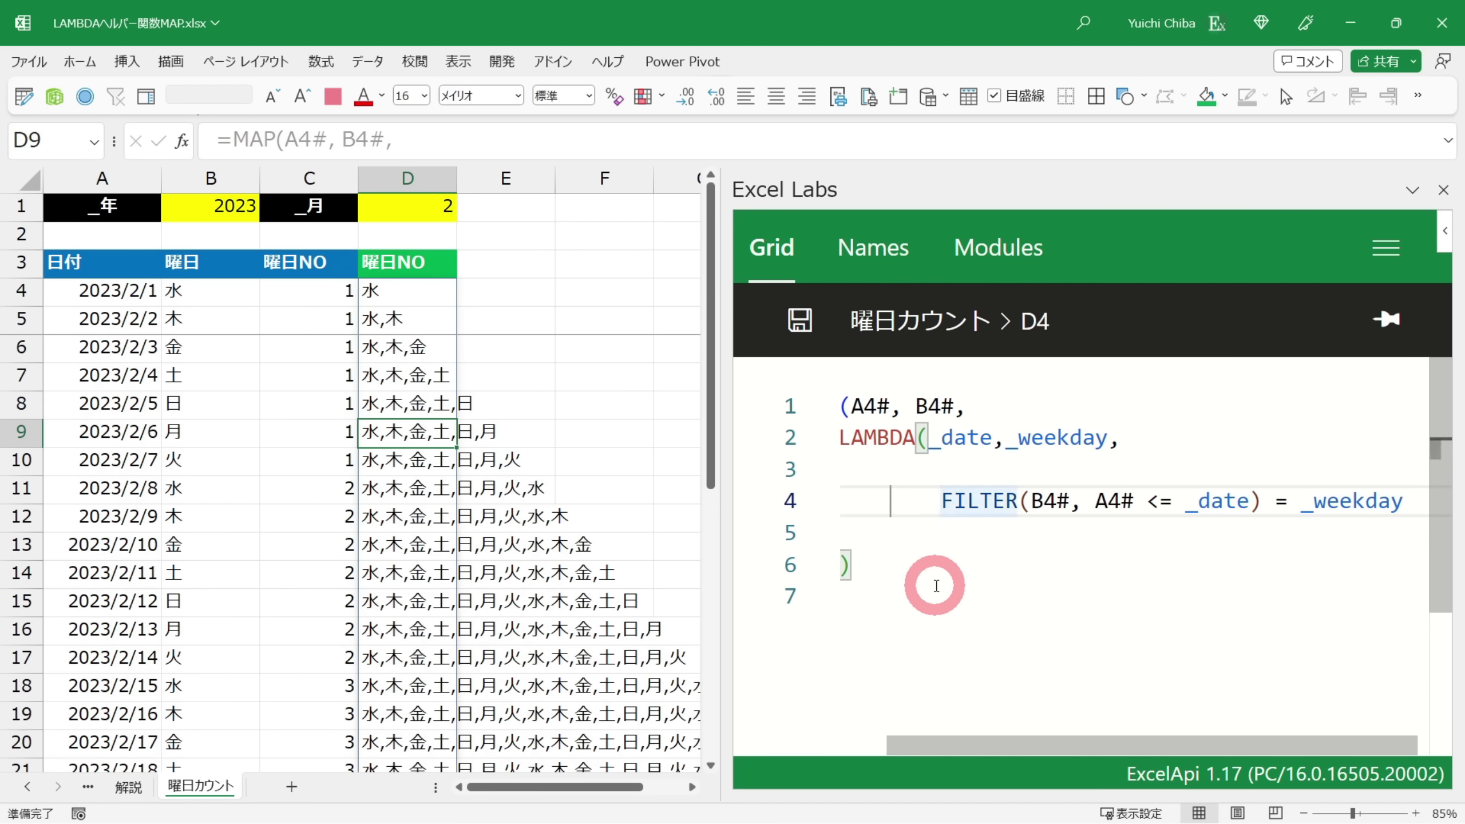
{"action": "key", "text": "ctrl+Home"}
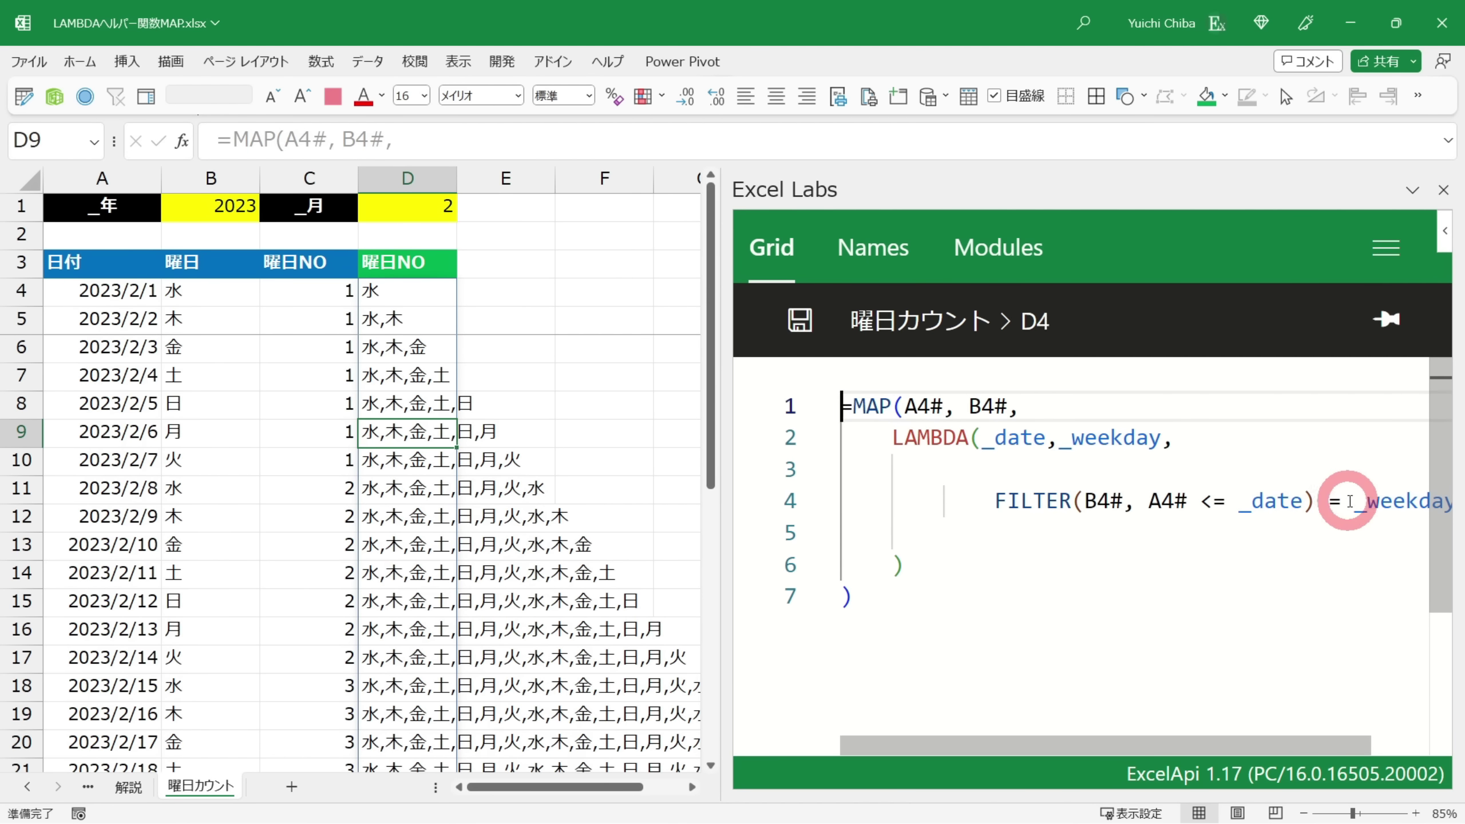
{"action": "left_click", "coordinate": [847, 565]}
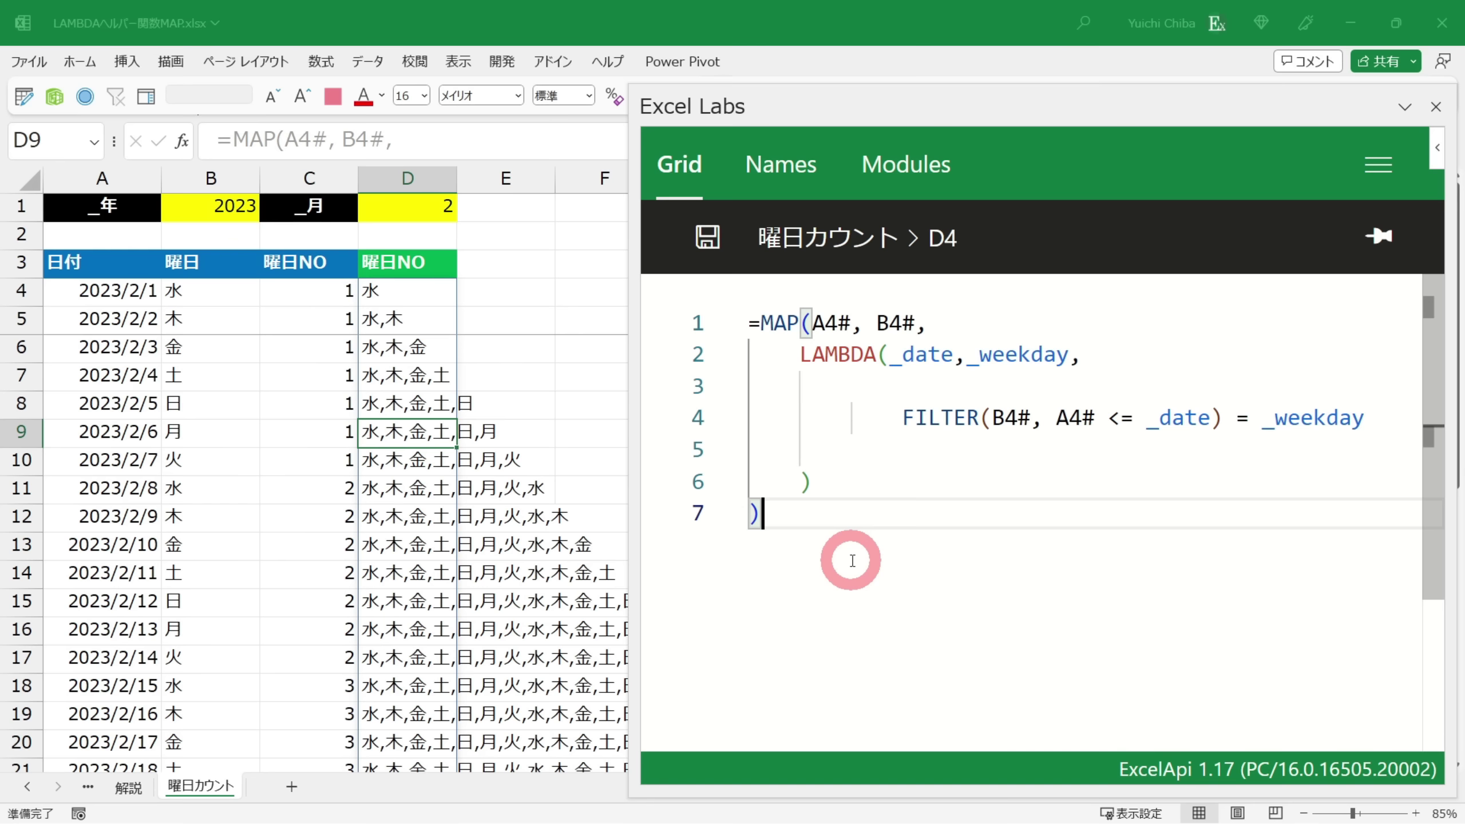
{"action": "key", "text": "ctrl+s"}
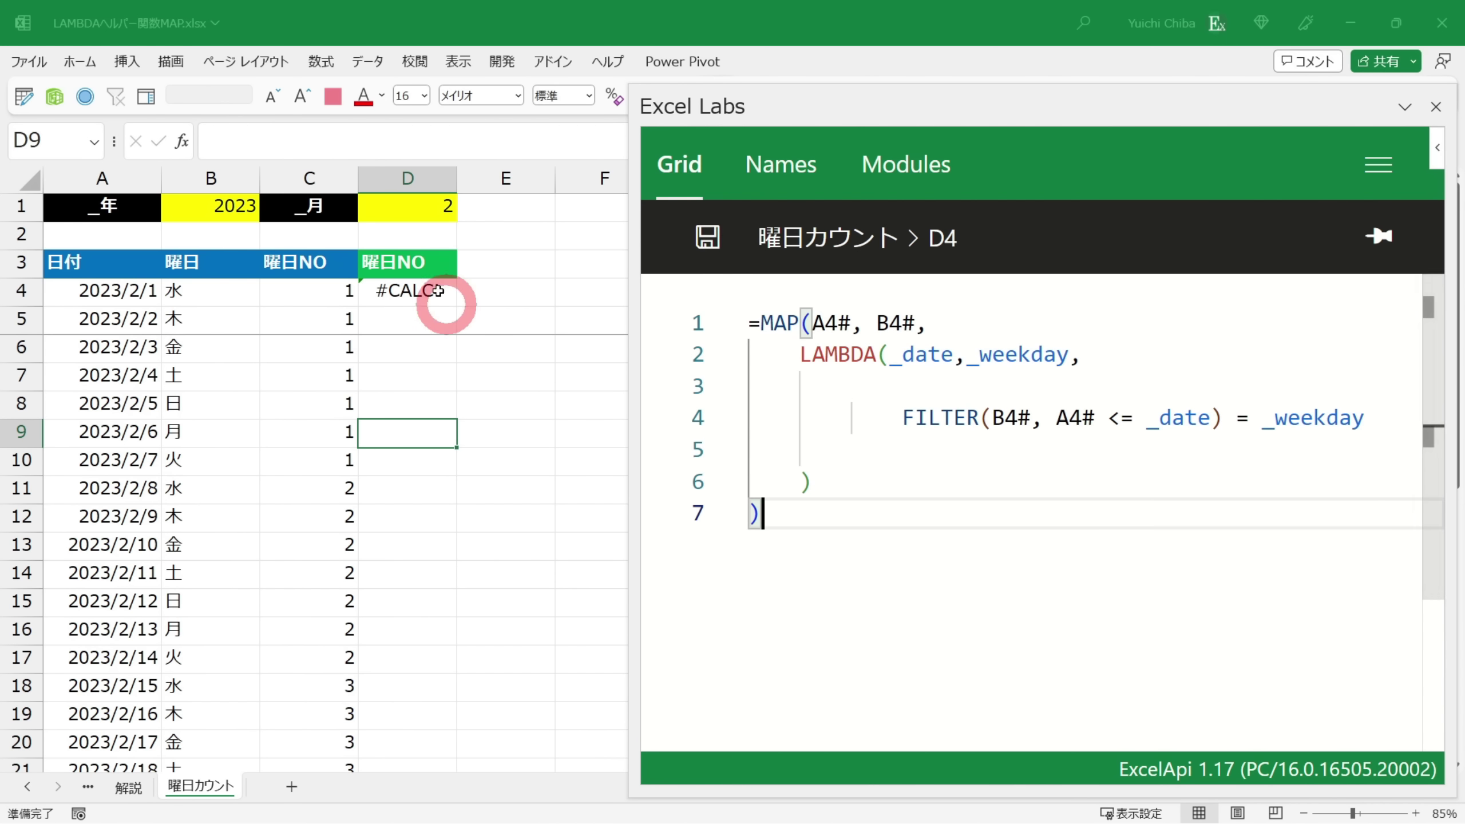
{"action": "left_click", "coordinate": [902, 417]}
{"action": "key", "text": "shift+End"}
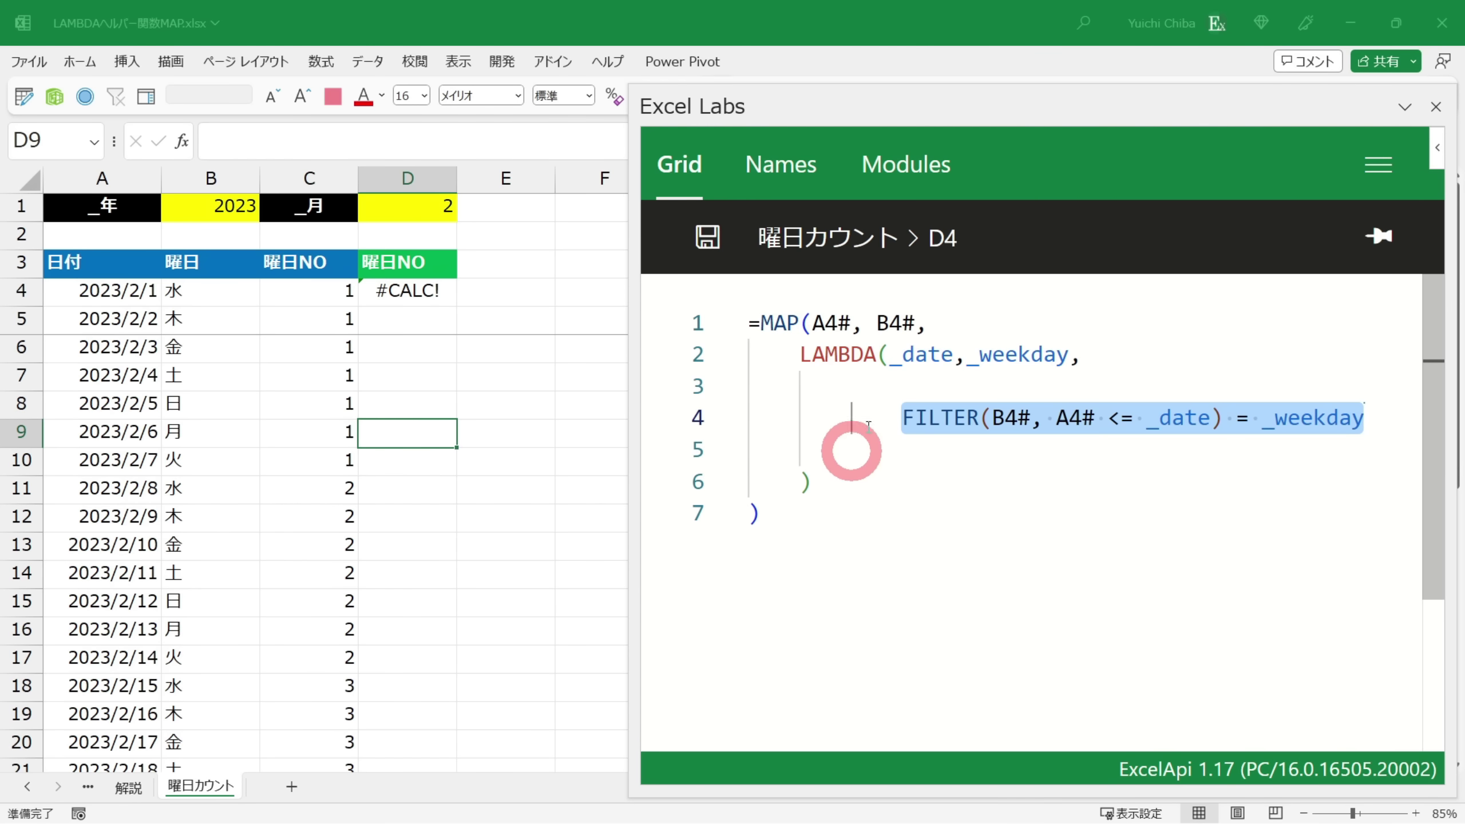
Wrap the FILTER = _weekday comparison in TEXTJOIN(",", TRUE(), …) with a closing bracket
{"action": "left_click", "coordinate": [891, 388]}
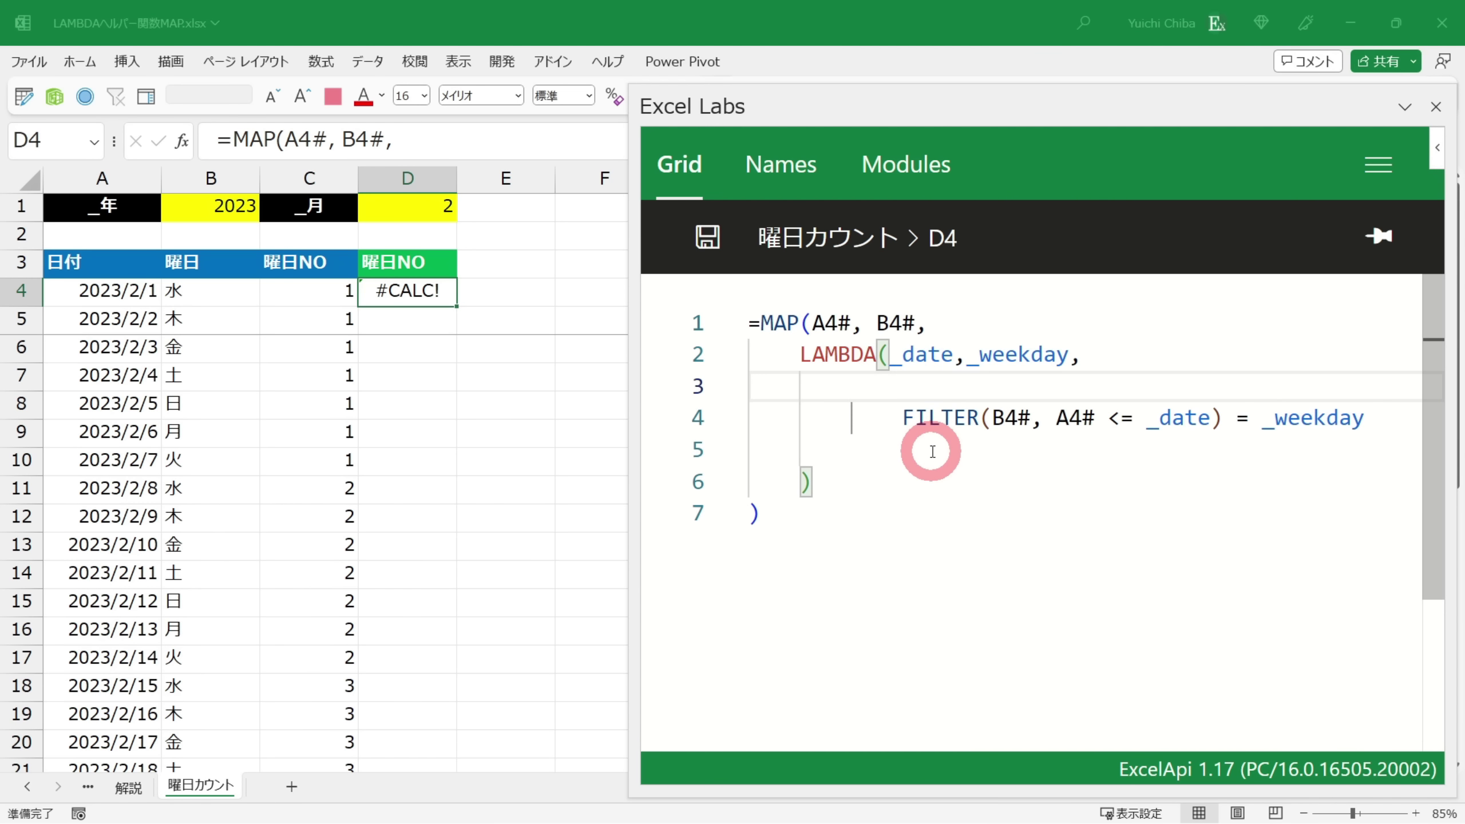
{"action": "type", "text": "te"}
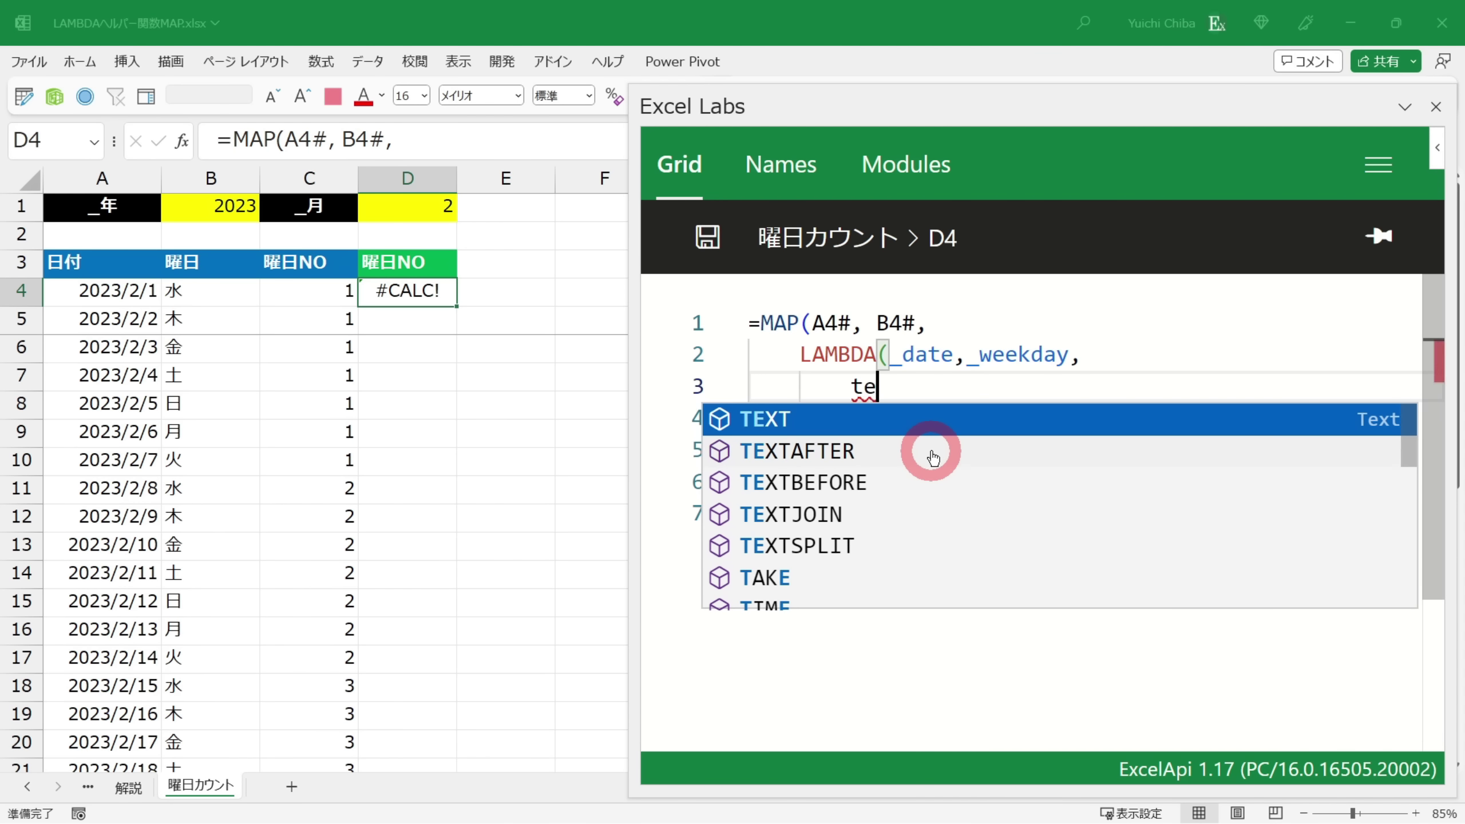
{"action": "type", "text": "x"}
{"action": "type", "text": "tj"}
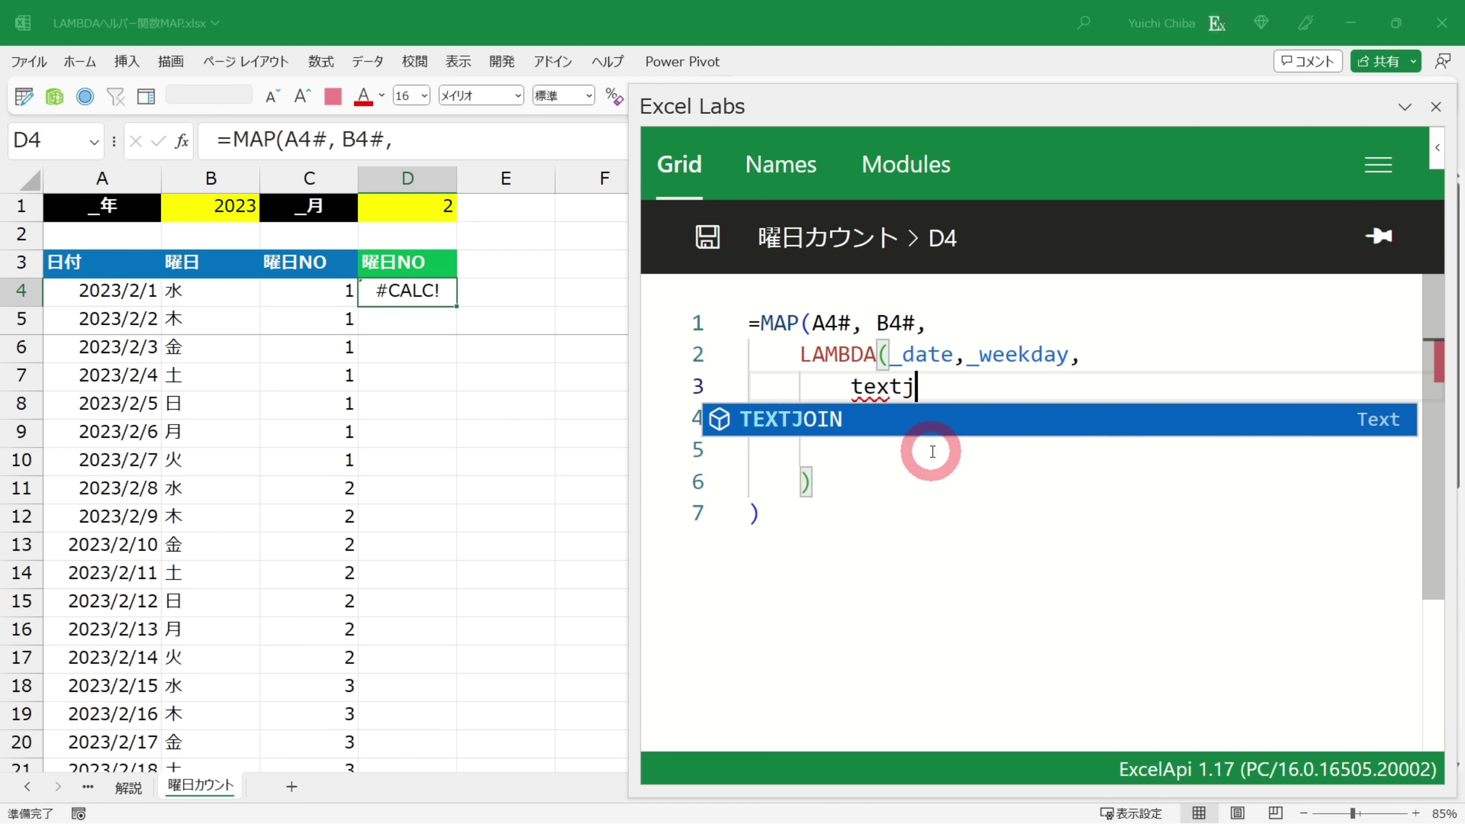
{"action": "key", "text": "Tab"}
{"action": "type", "text": "tru"}
{"action": "key", "text": "Tab"}
{"action": "type", "text": ","}
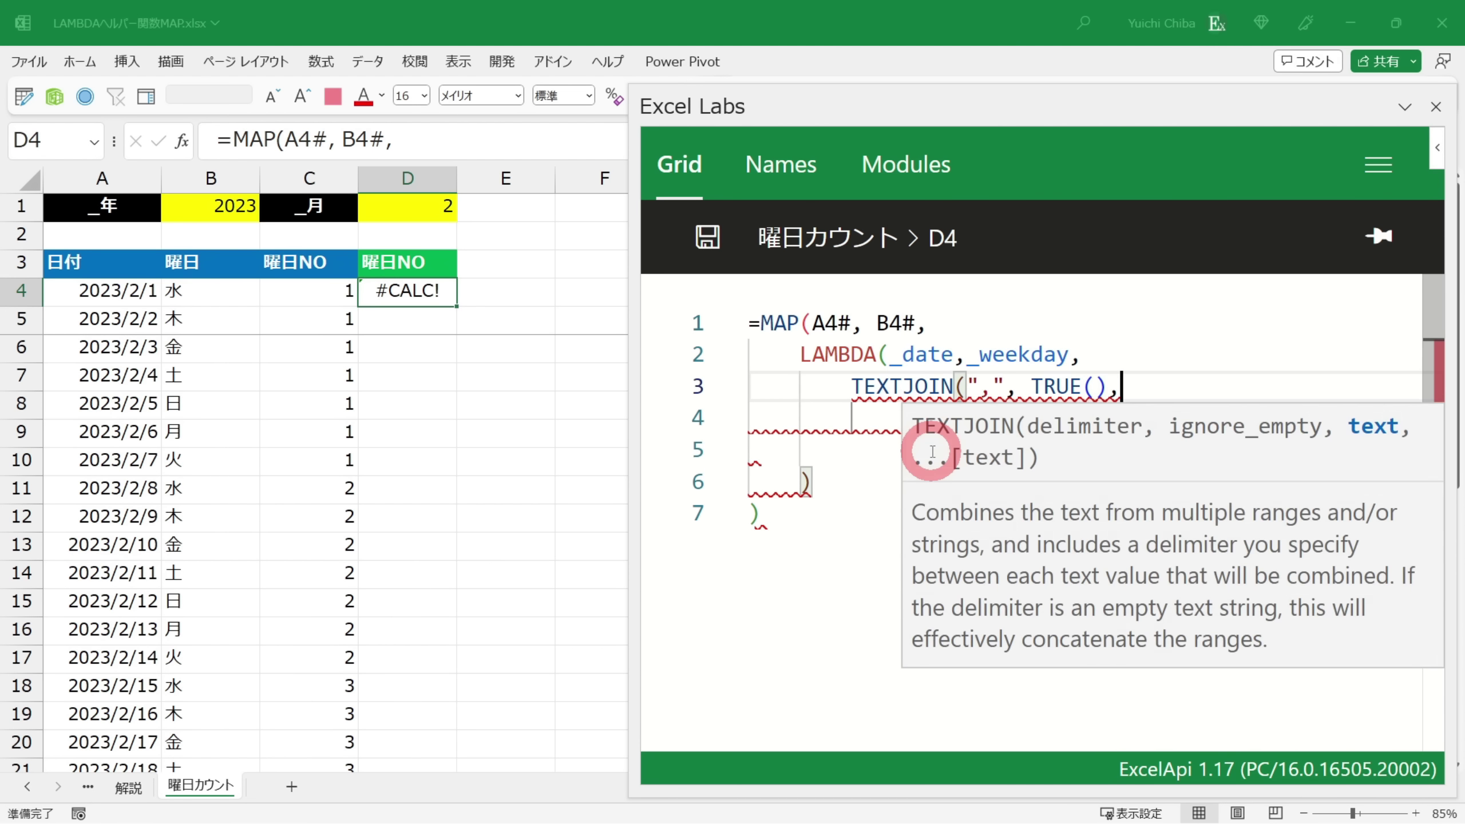
{"action": "key", "text": "Down"}
{"action": "key", "text": "Down"}
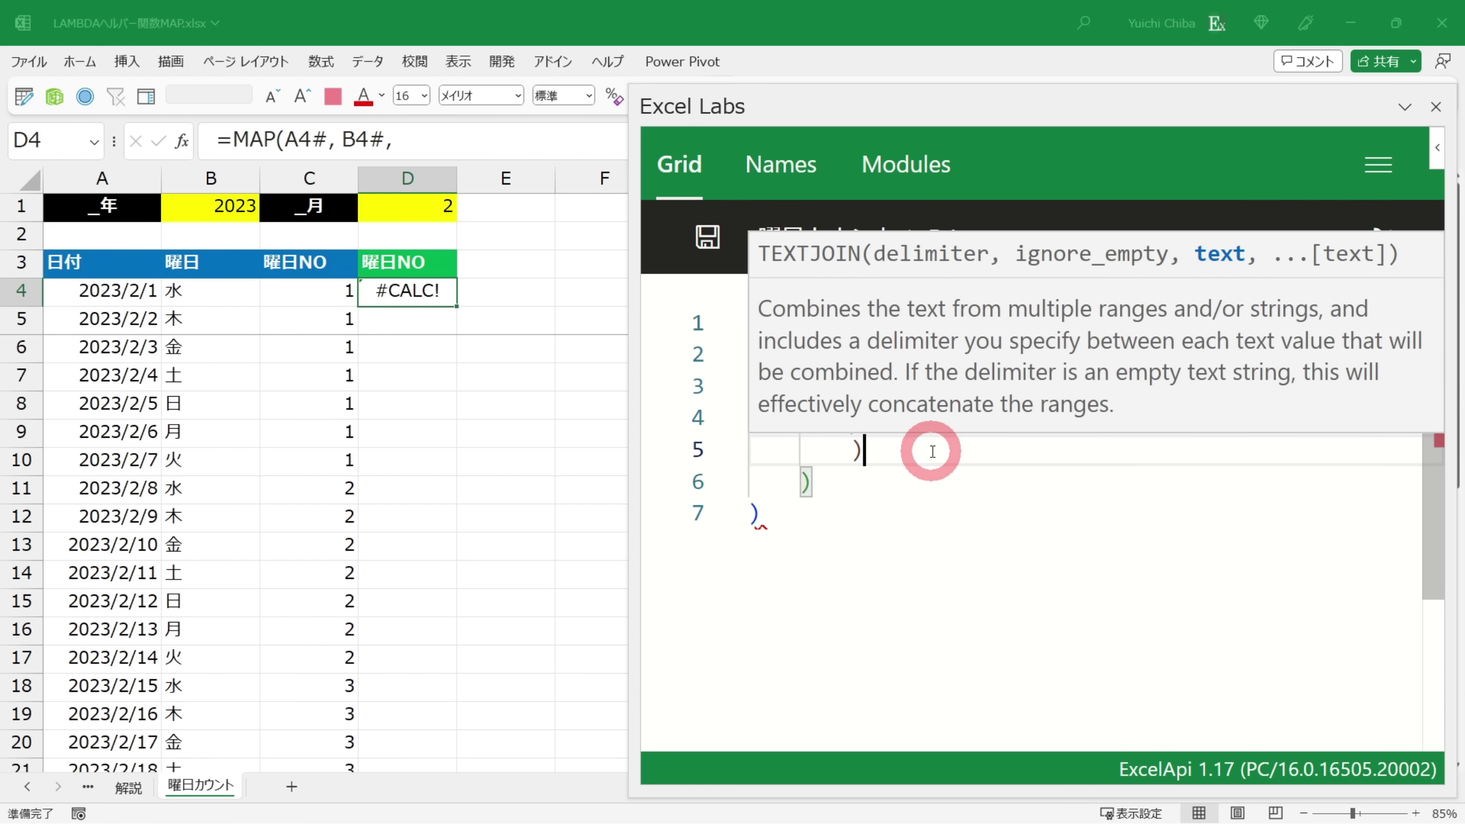
{"action": "type", "text": "),"}
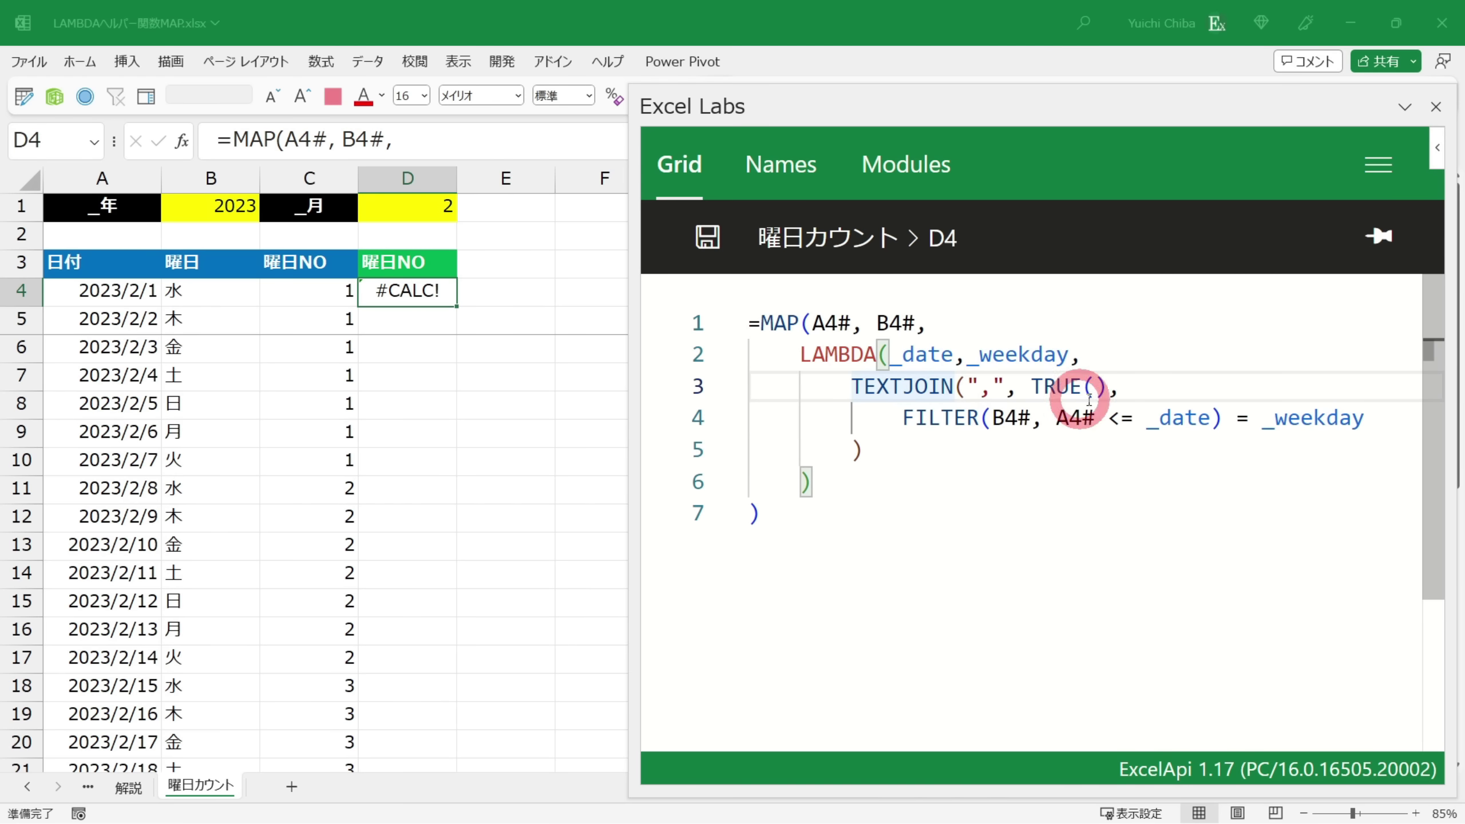
{"action": "left_click", "coordinate": [902, 417]}
{"action": "key", "text": "shift+End"}
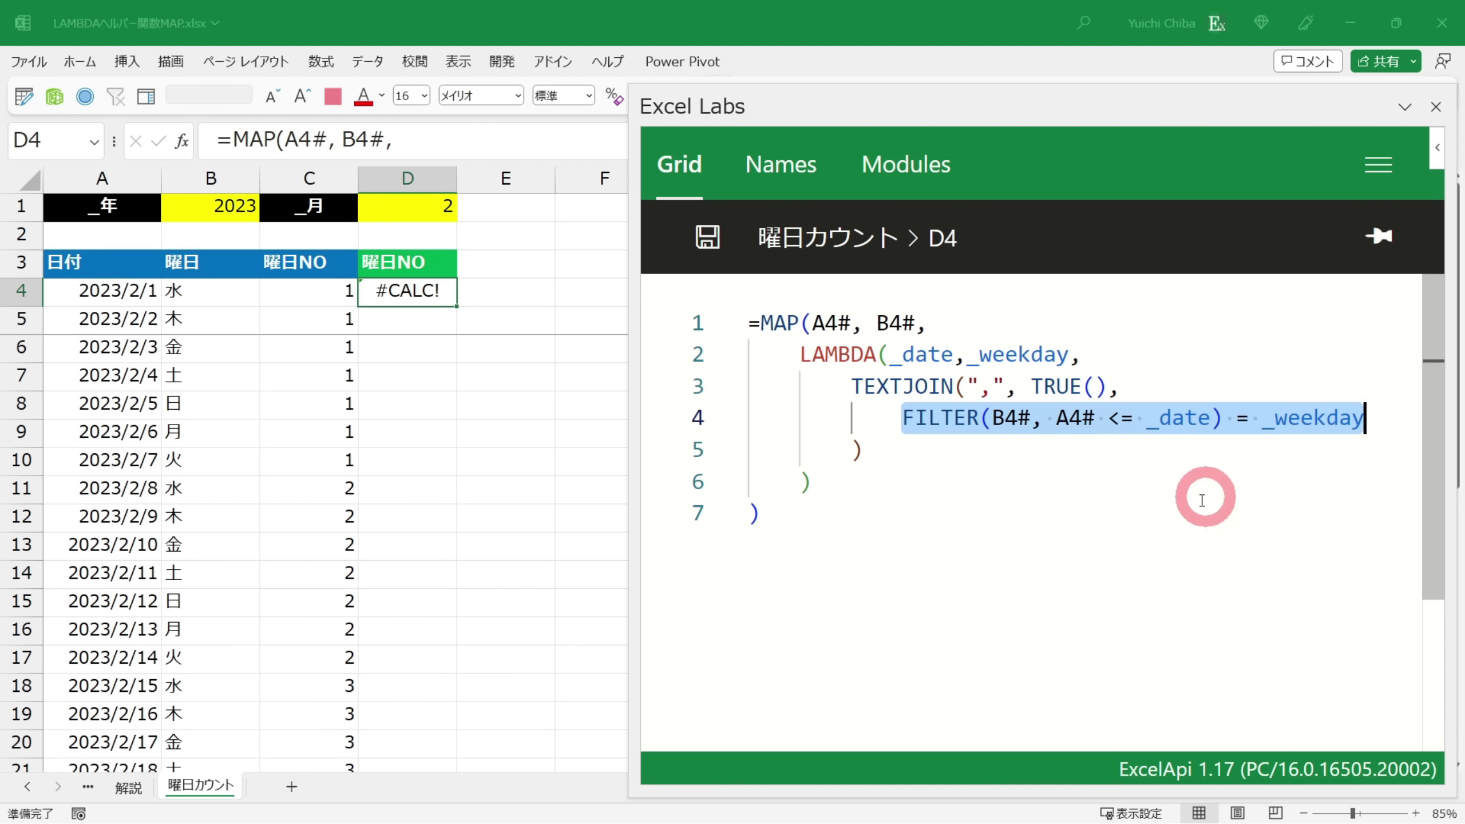
{"action": "left_click", "coordinate": [897, 468]}
{"action": "left_click", "coordinate": [826, 506]}
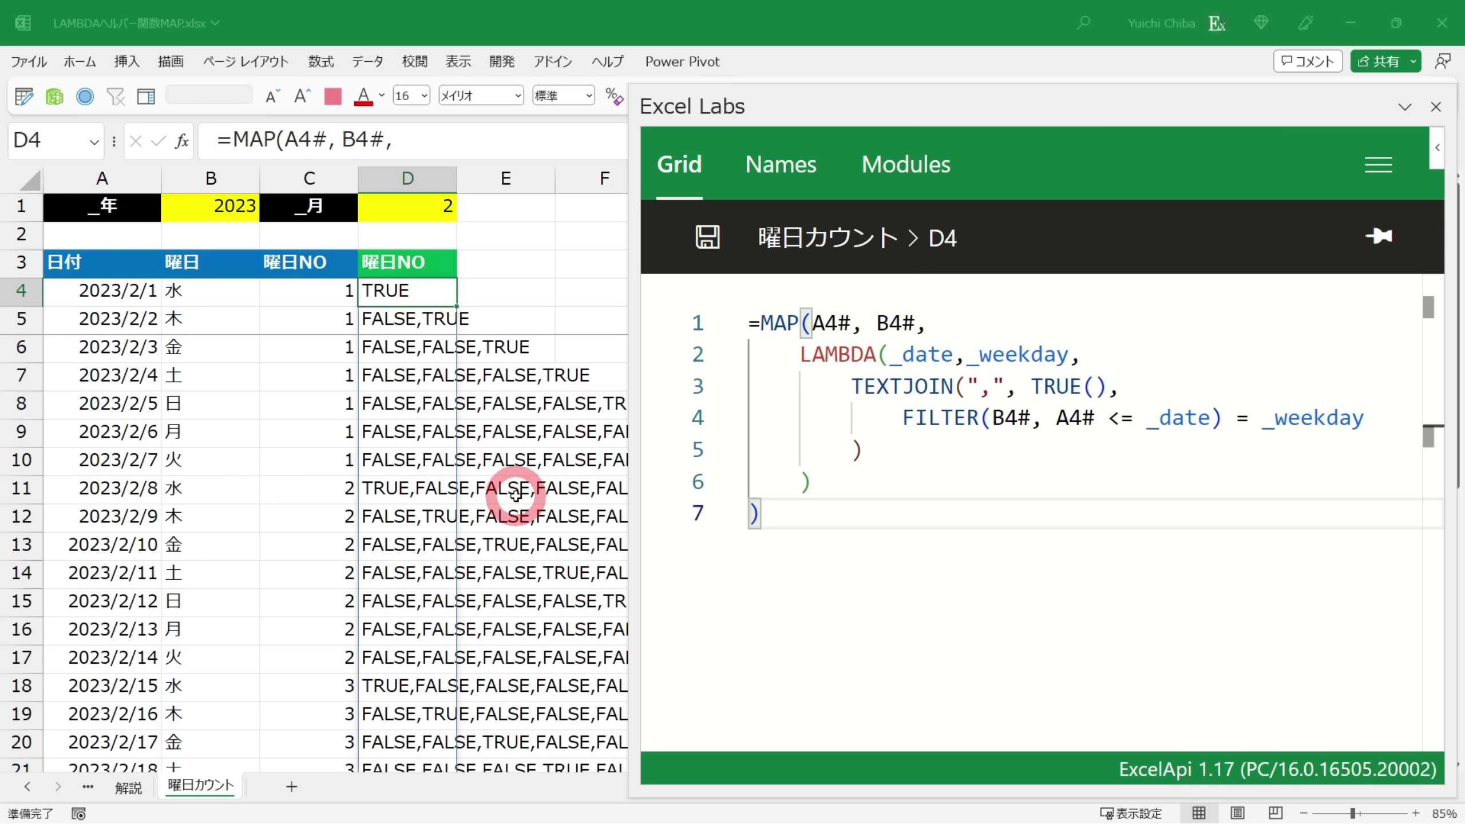
{"action": "left_click", "coordinate": [855, 375]}
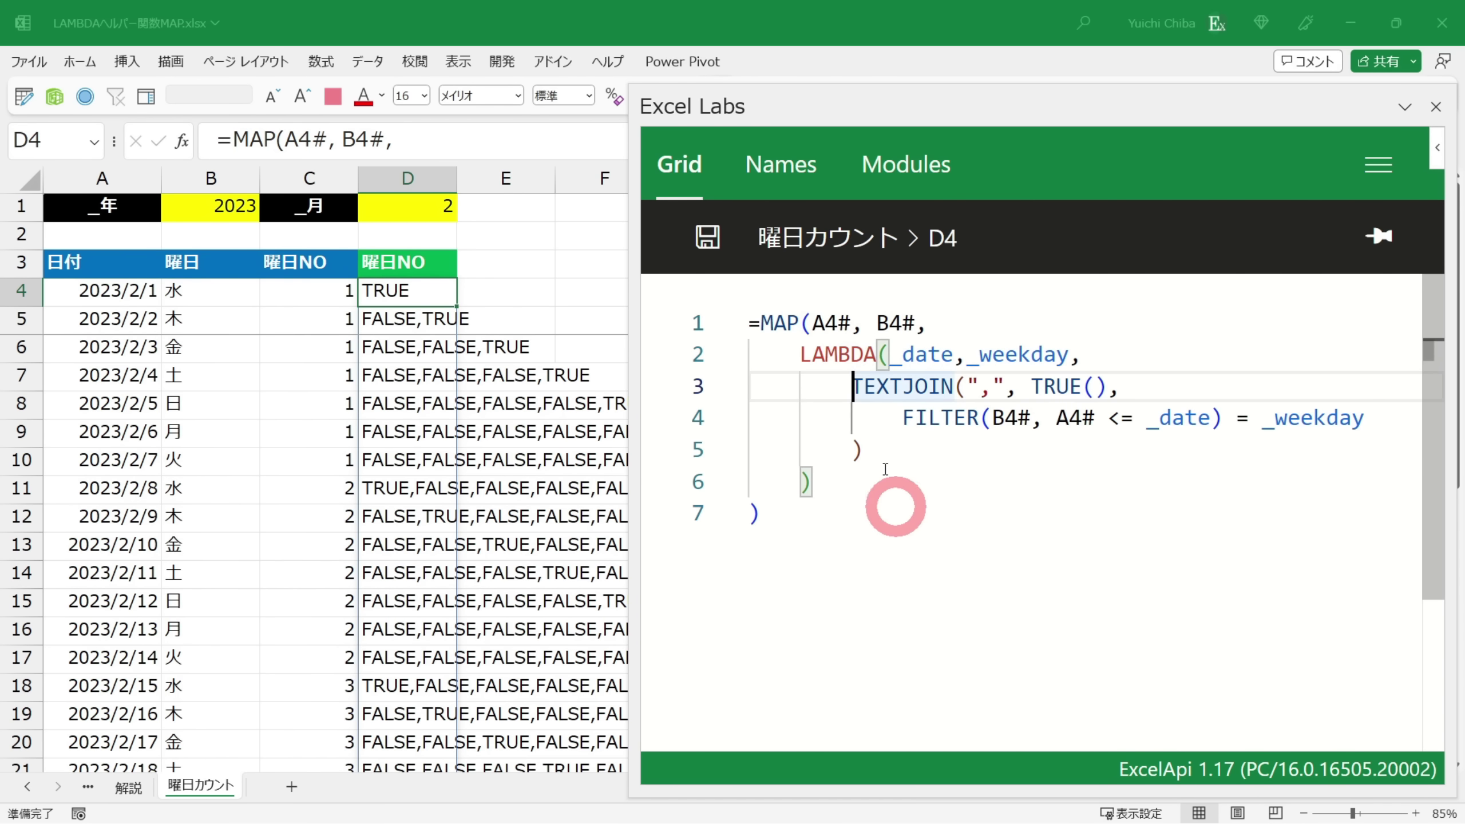
Swap TEXTJOIN(",", TRUE(), for SUM( on line 3 and save, giving 0 throughout column D
{"action": "key", "text": "shift+End"}
{"action": "key", "text": "Delete"}
{"action": "type", "text": "SUM("}
{"action": "key", "text": "Down"}
{"action": "key", "text": "Down"}
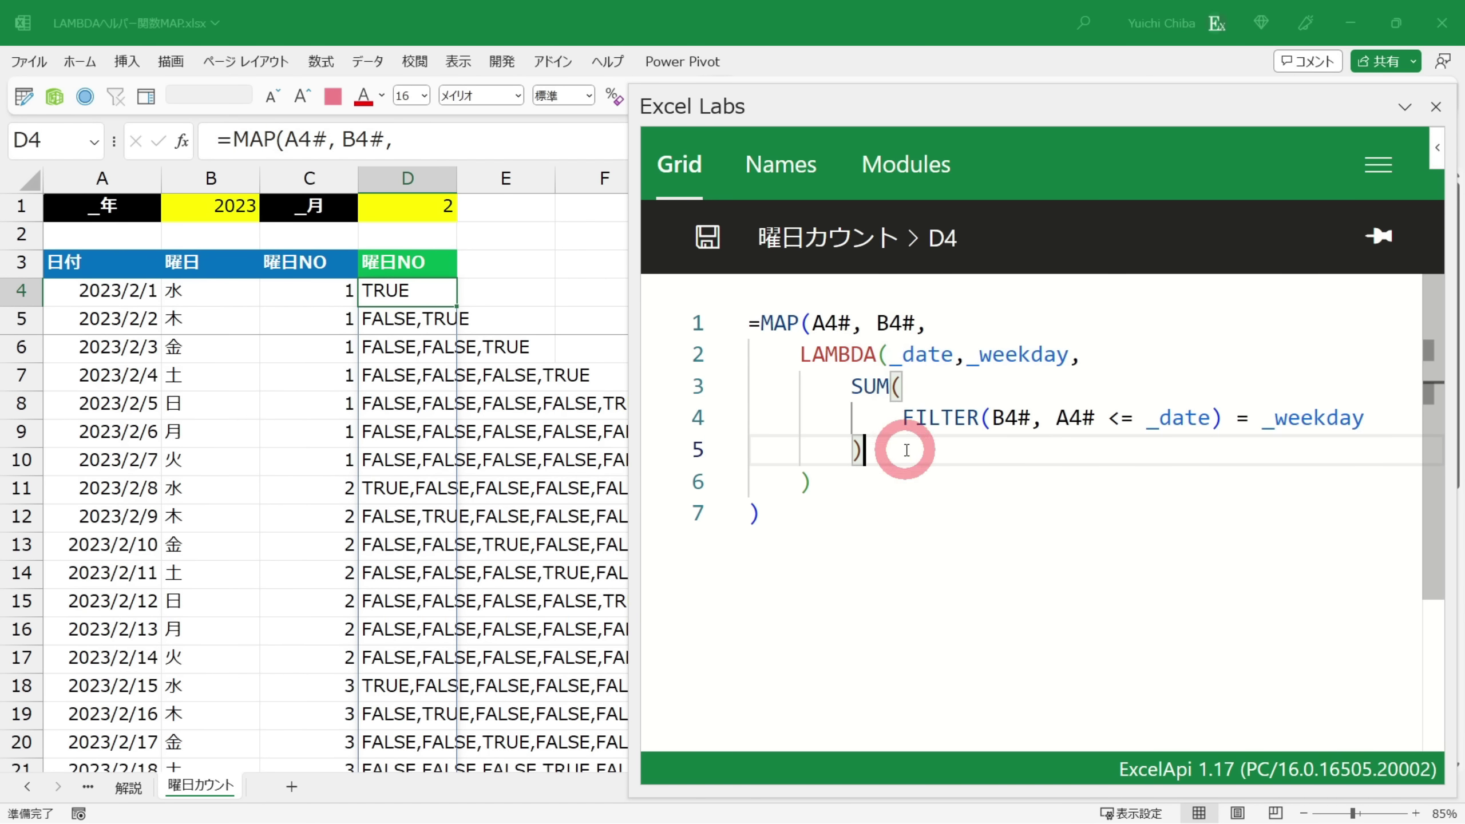
{"action": "left_click", "coordinate": [392, 290]}
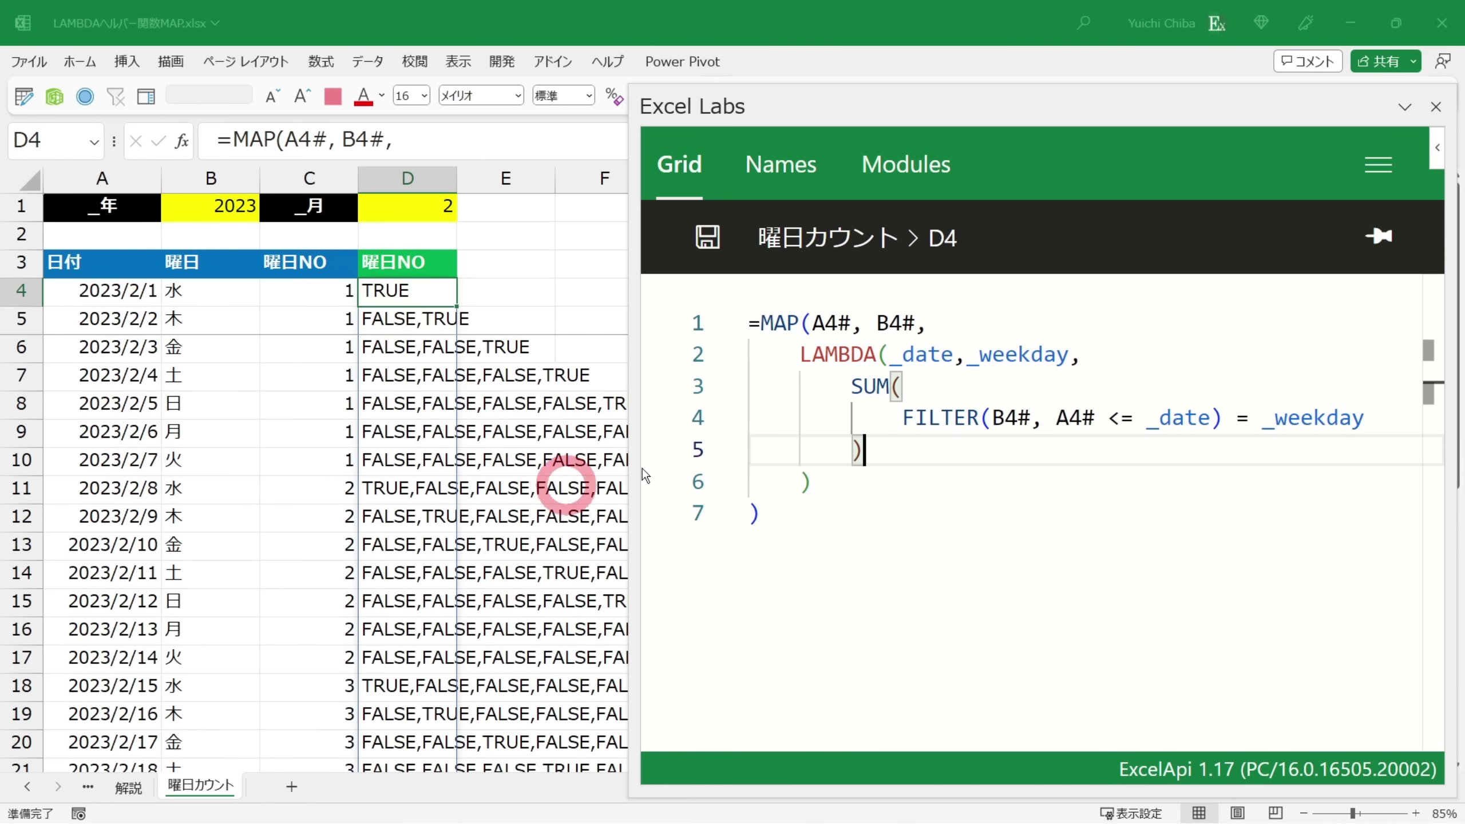
{"action": "left_click", "coordinate": [803, 482]}
{"action": "left_click", "coordinate": [912, 444]}
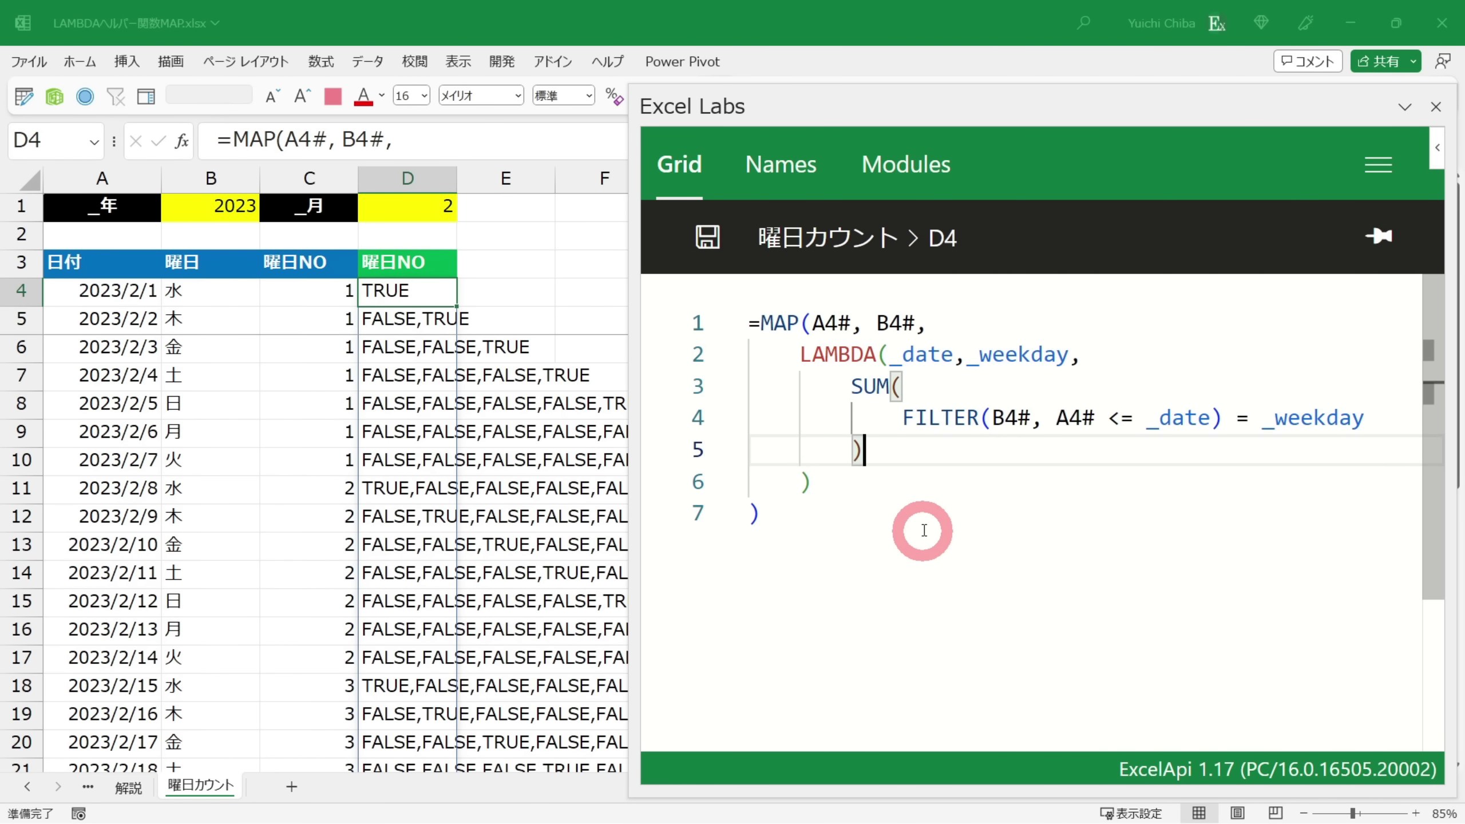
{"action": "key", "text": "ctrl+s"}
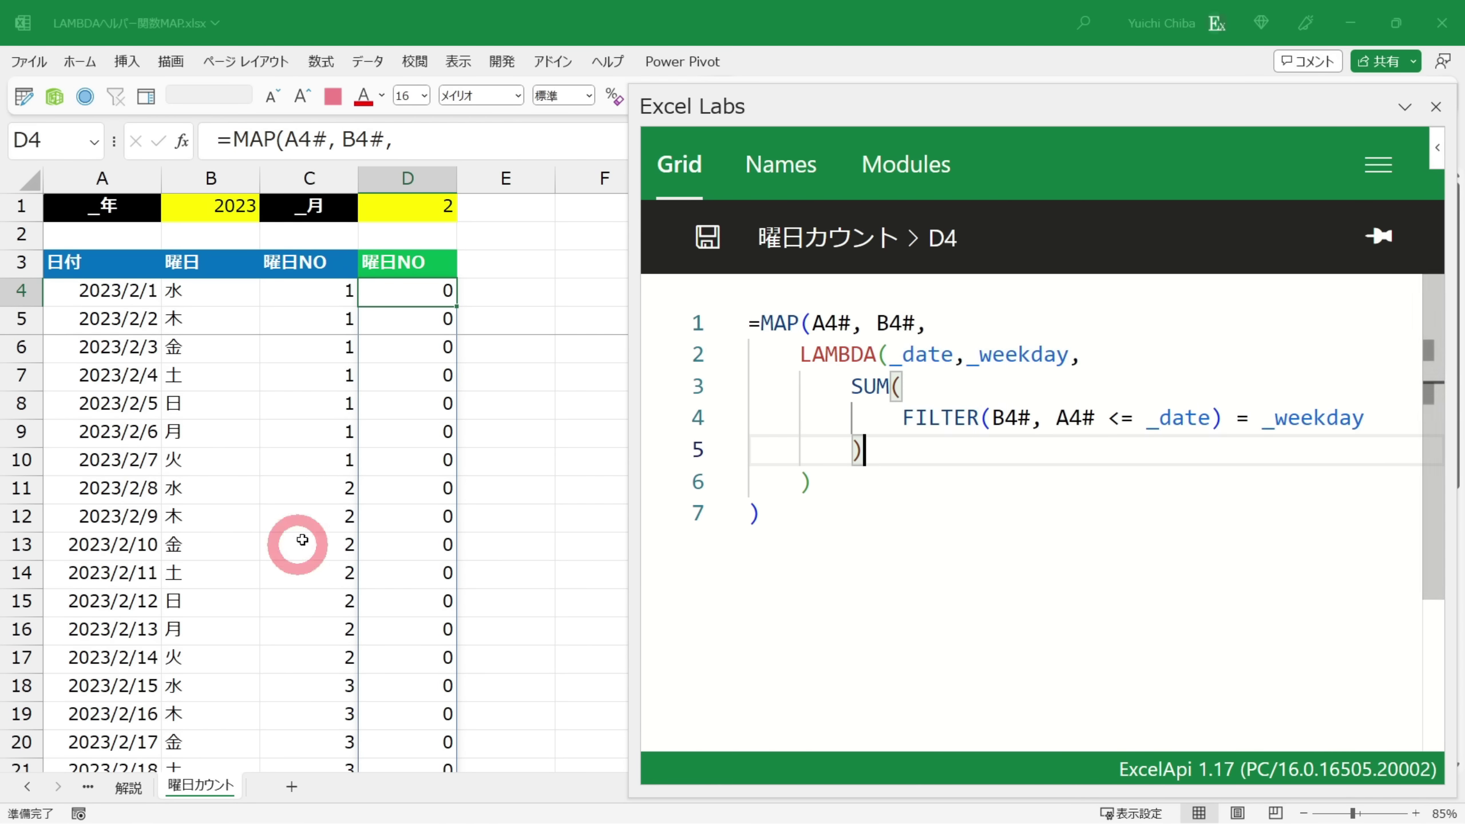
{"action": "scroll", "coordinate": [346, 508], "scroll_direction": "down", "scroll_amount": 4}
{"action": "scroll", "coordinate": [372, 507], "scroll_direction": "up", "scroll_amount": 4}
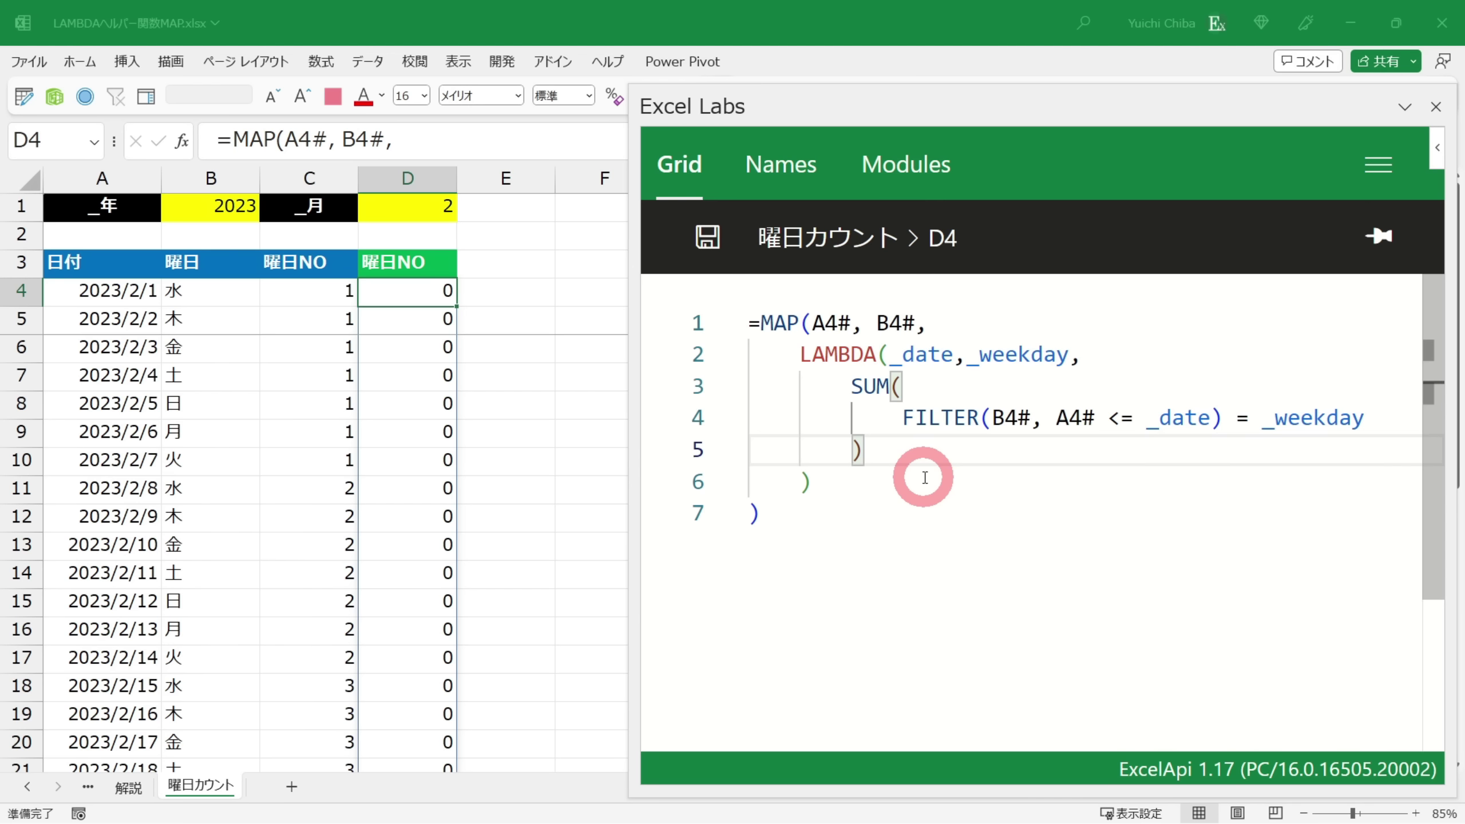
Wrap the FILTER(B4#, A4# <= _date) = _weekday comparison in N()
{"action": "left_click", "coordinate": [917, 390]}
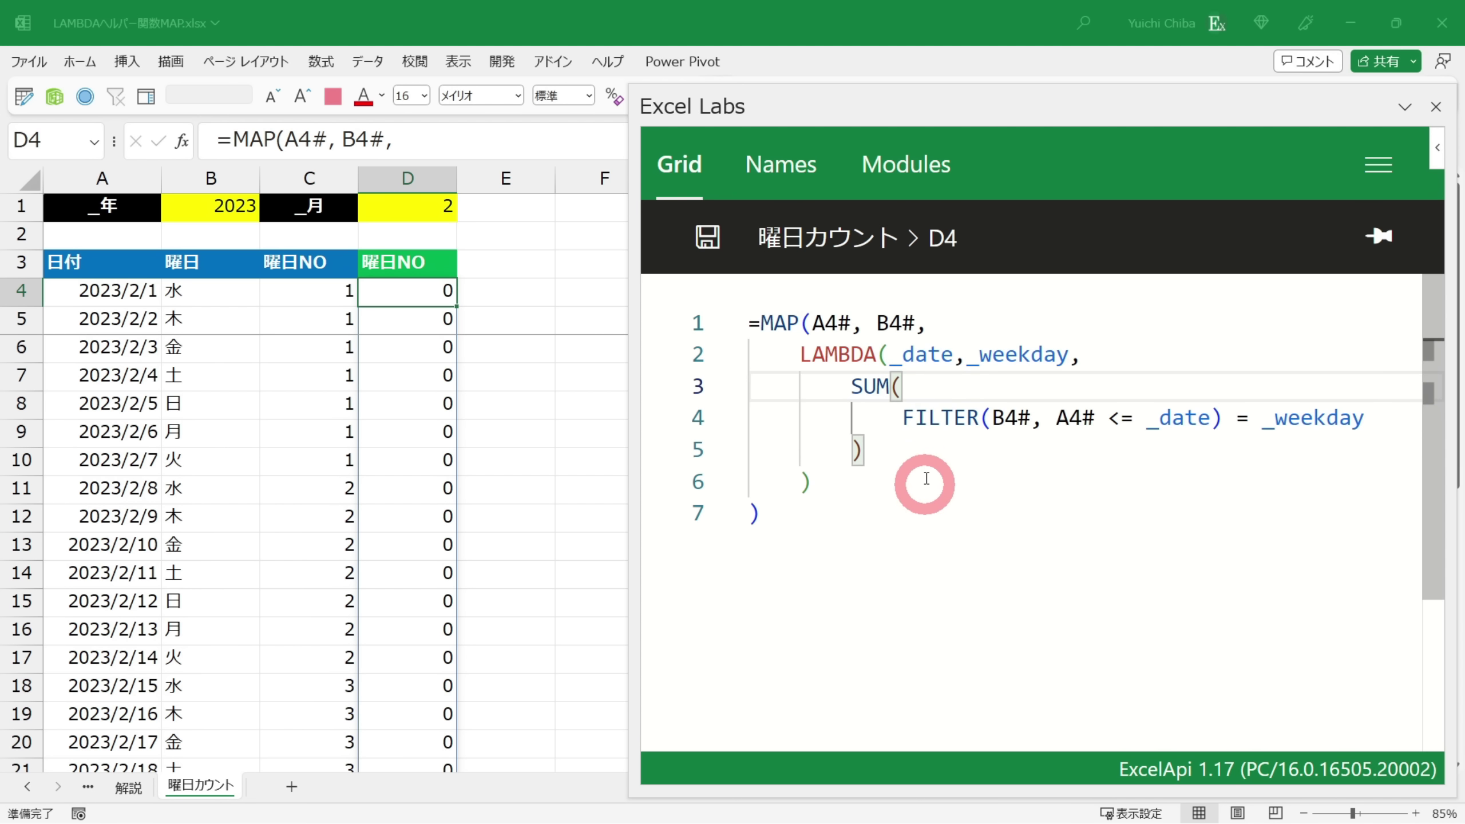
{"action": "left_click", "coordinate": [909, 416]}
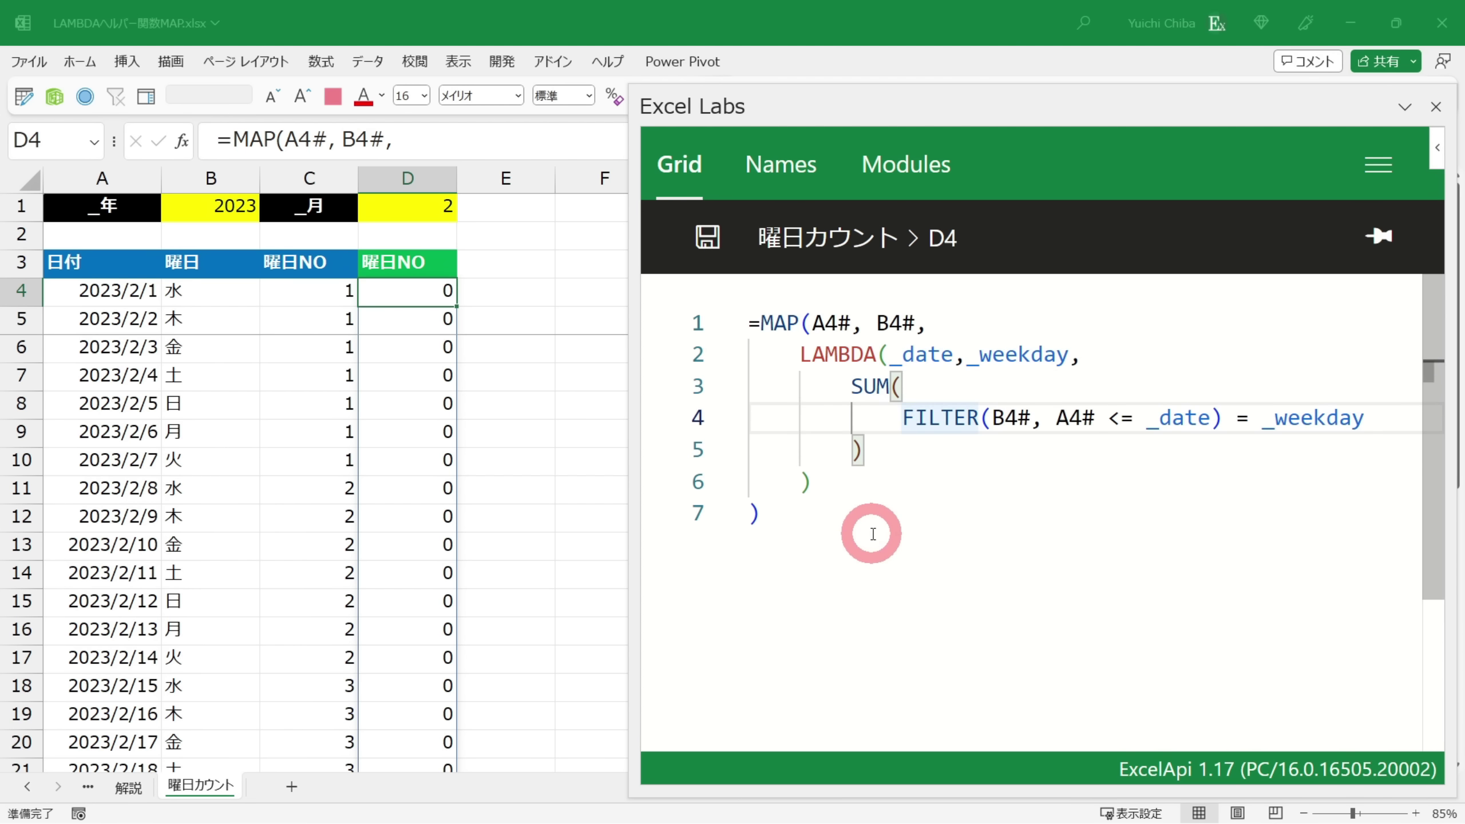
{"action": "key", "text": "shift+End"}
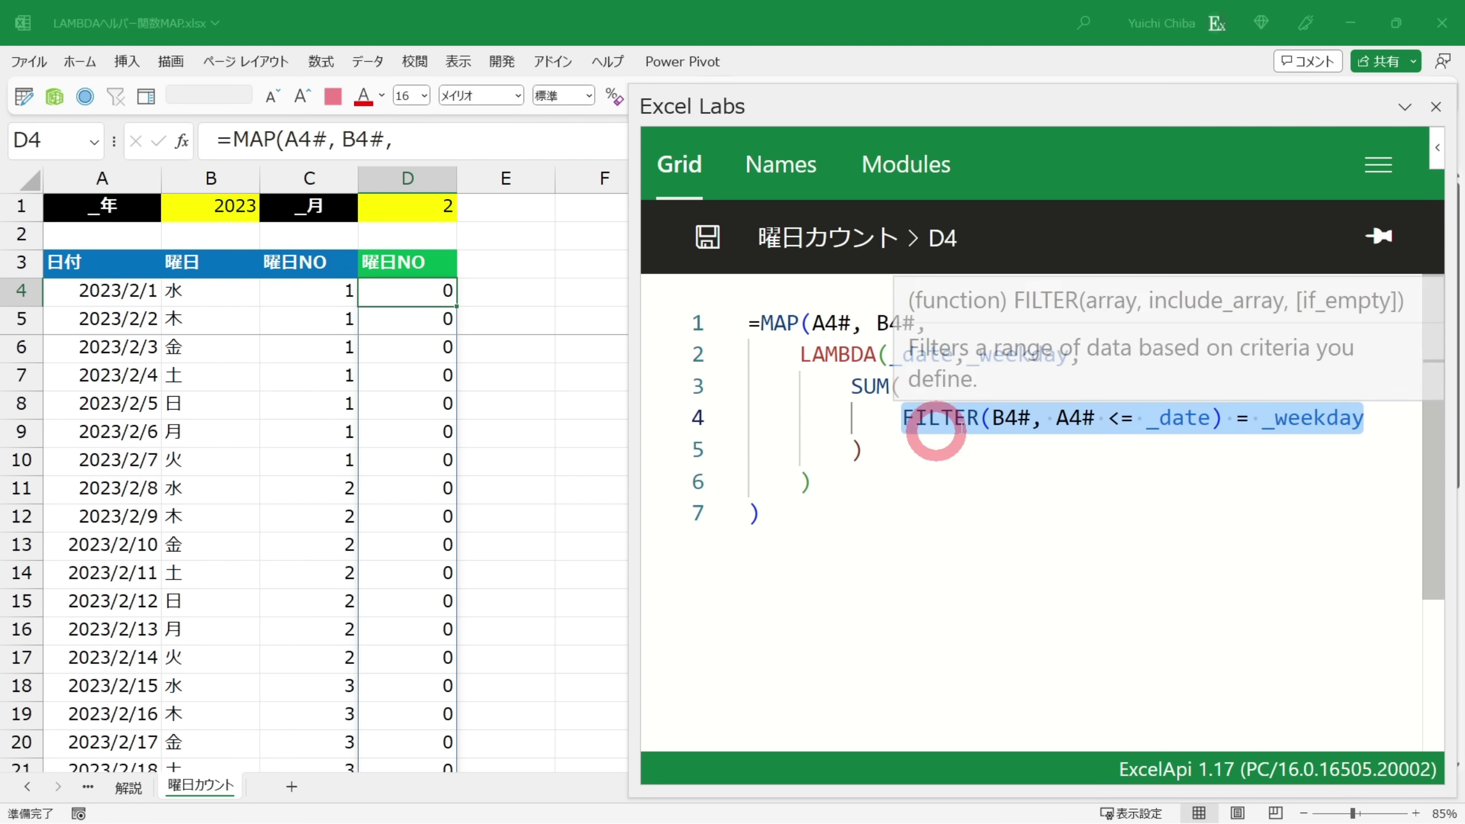
{"action": "left_click", "coordinate": [1286, 449]}
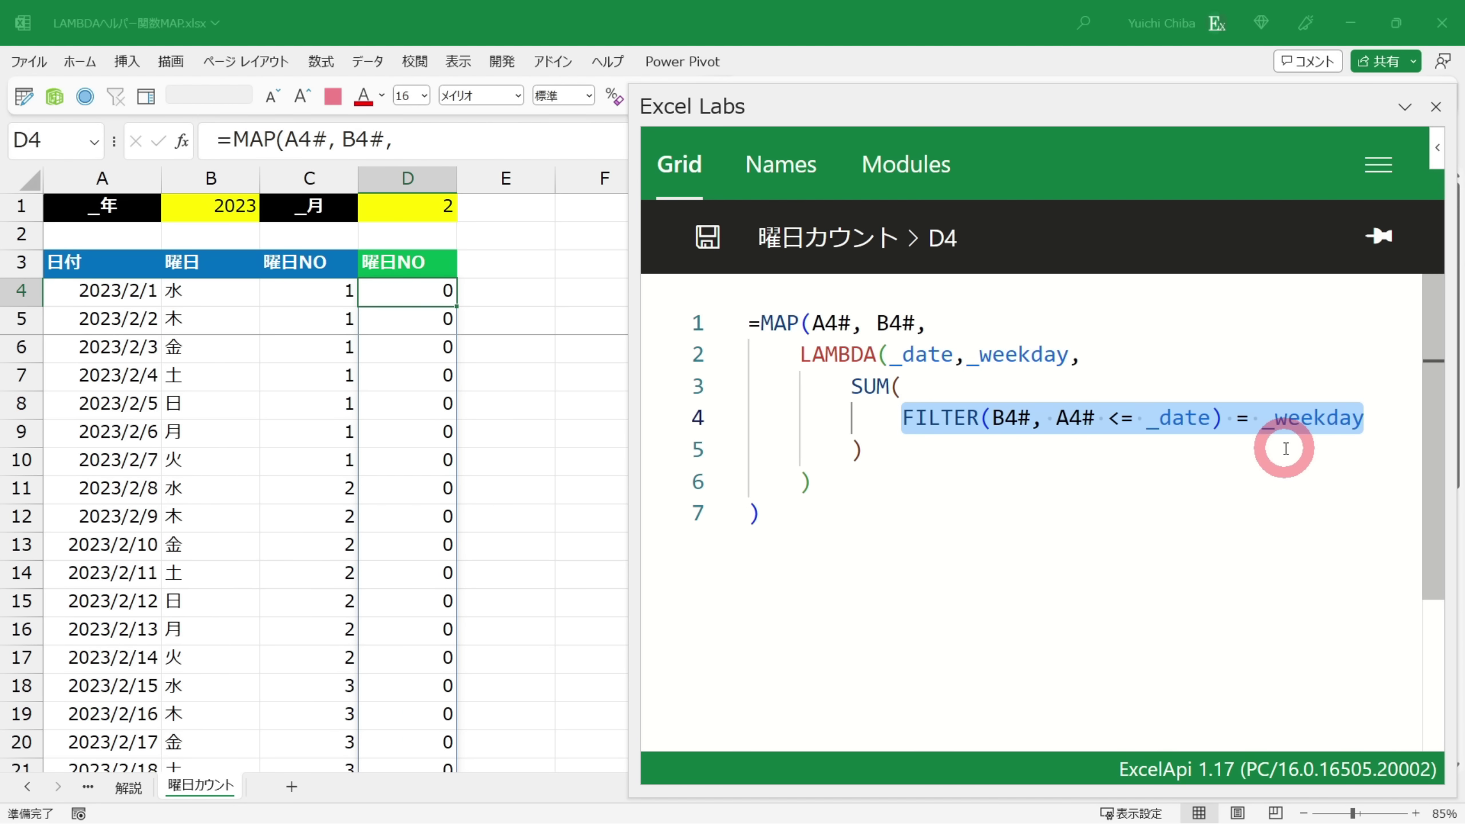
{"action": "key", "text": "Left"}
{"action": "key", "text": "Left"}
{"action": "type", "text": "n"}
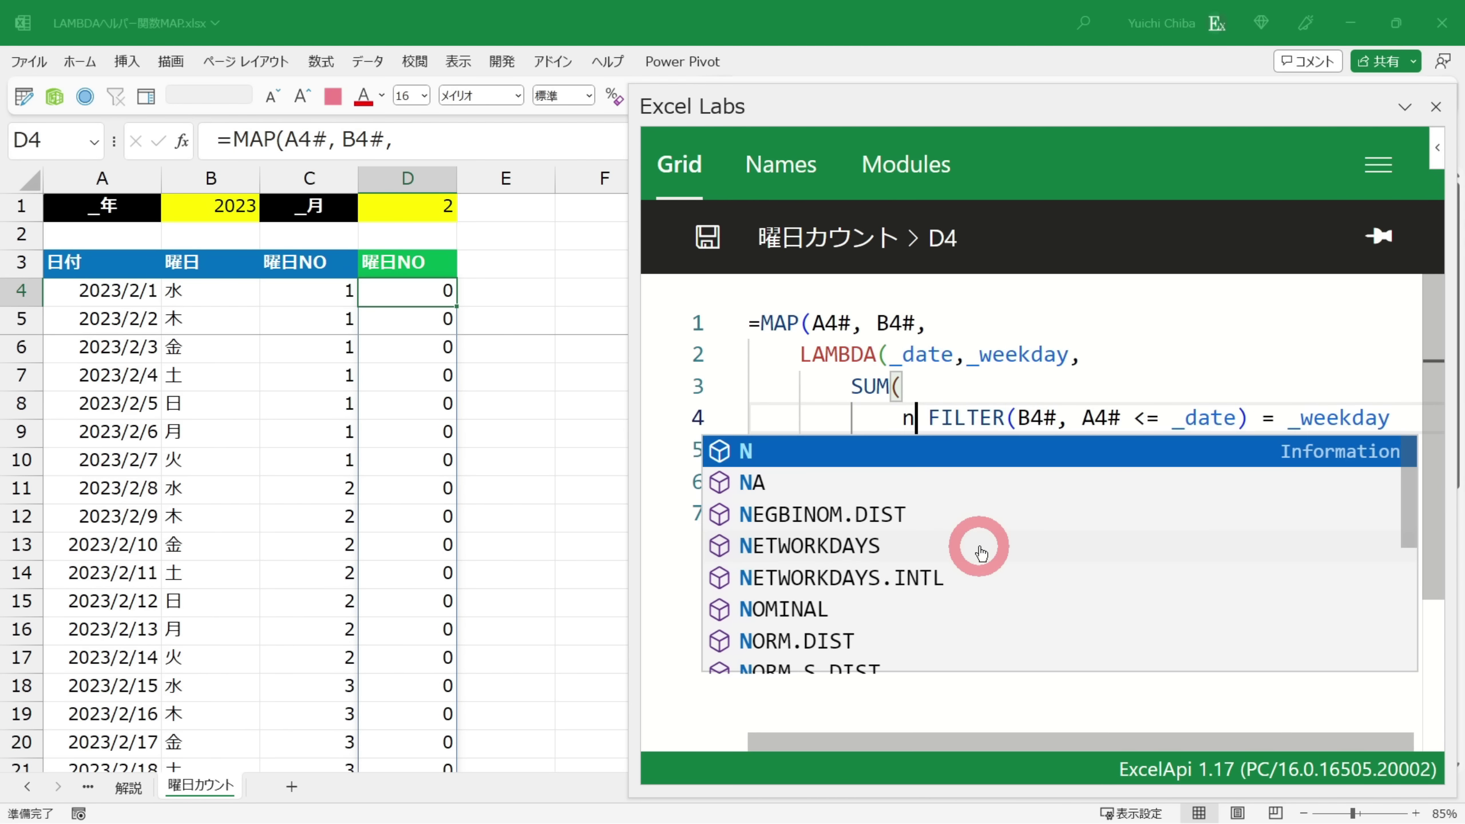
{"action": "key", "text": "Tab"}
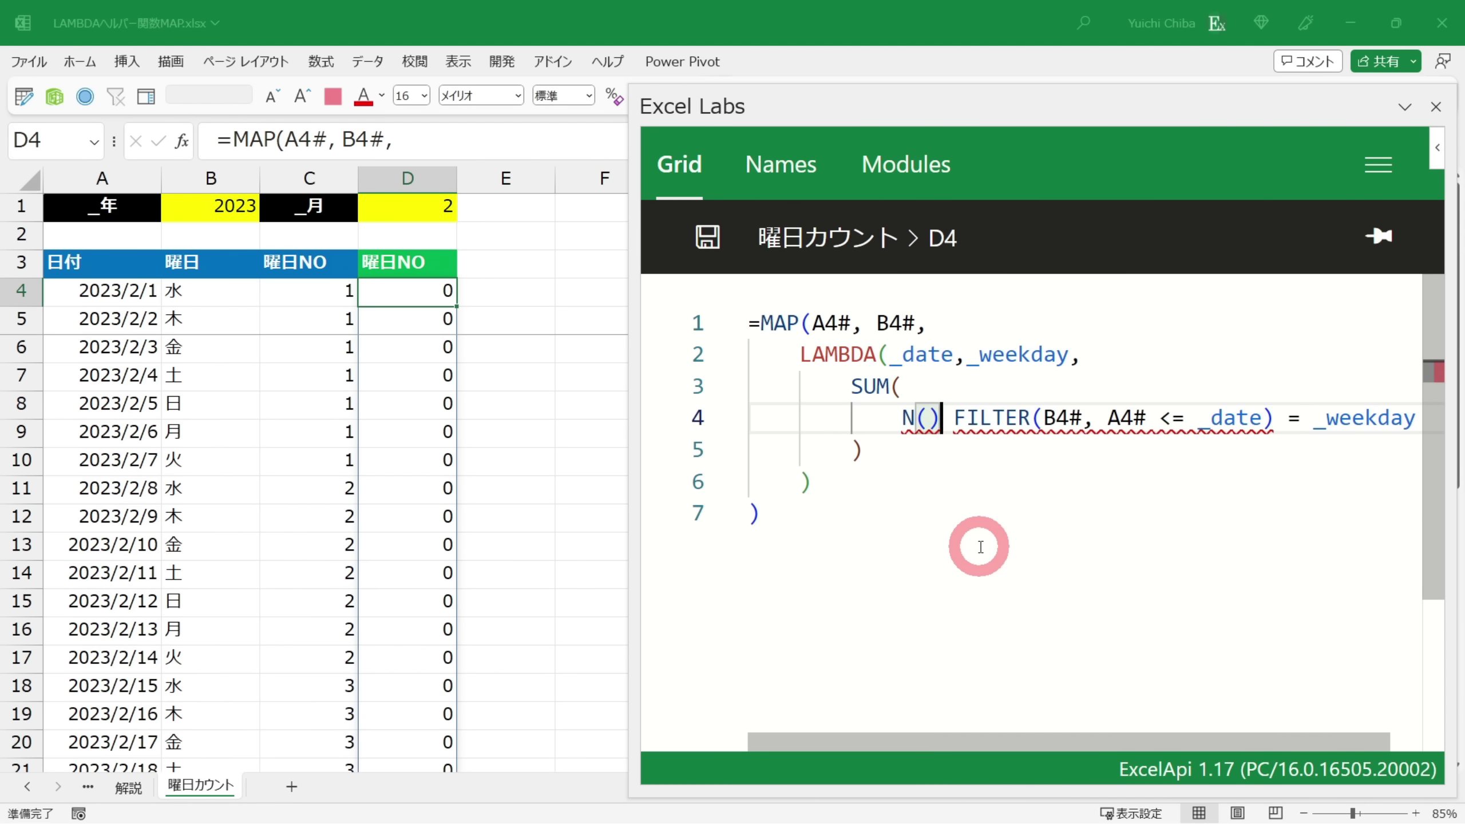
{"action": "key", "text": "shift+End"}
{"action": "key", "text": "ctrl+c"}
{"action": "key", "text": "Delete"}
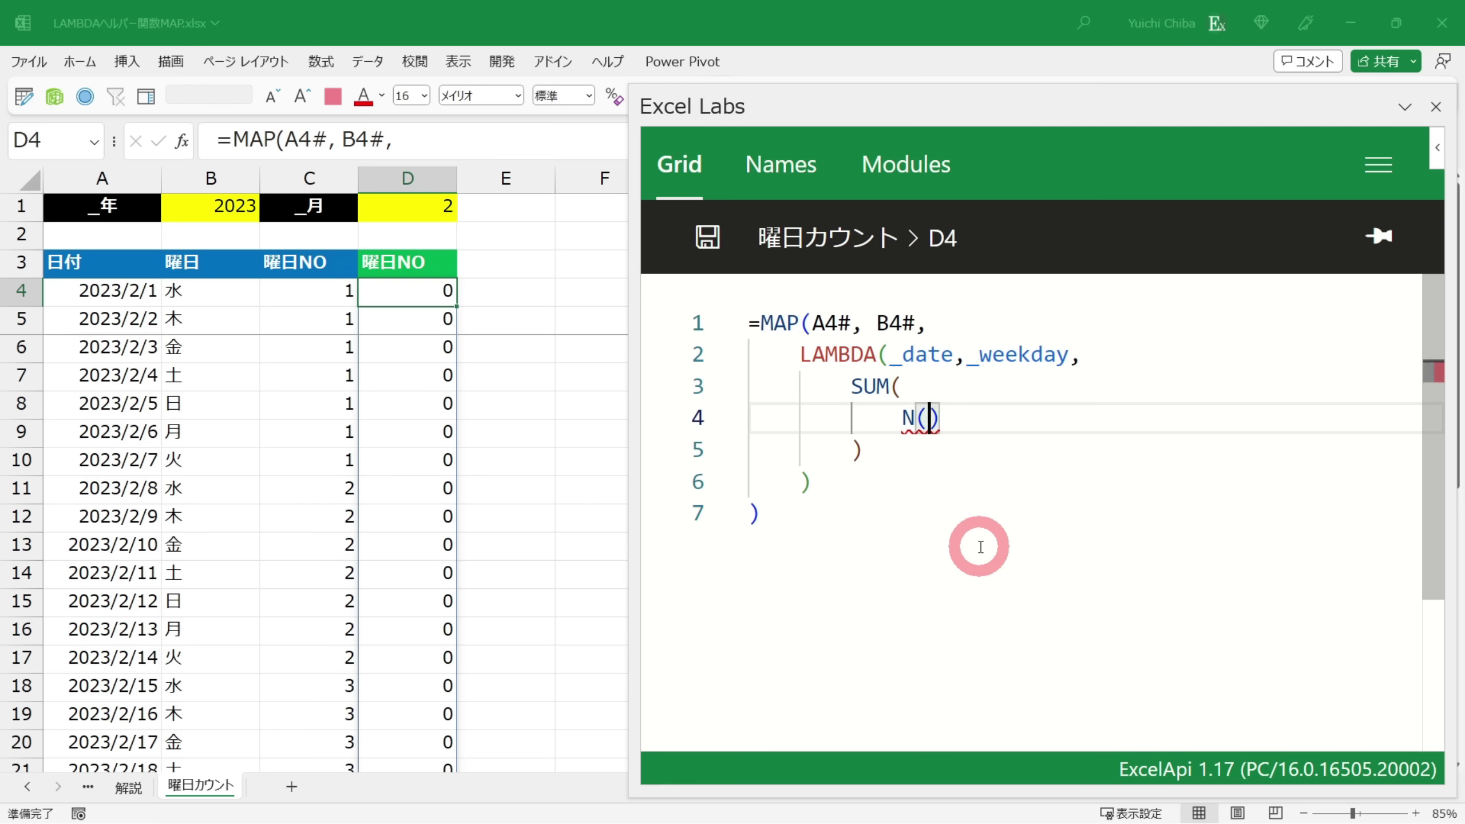
{"action": "key", "text": "ctrl+v"}
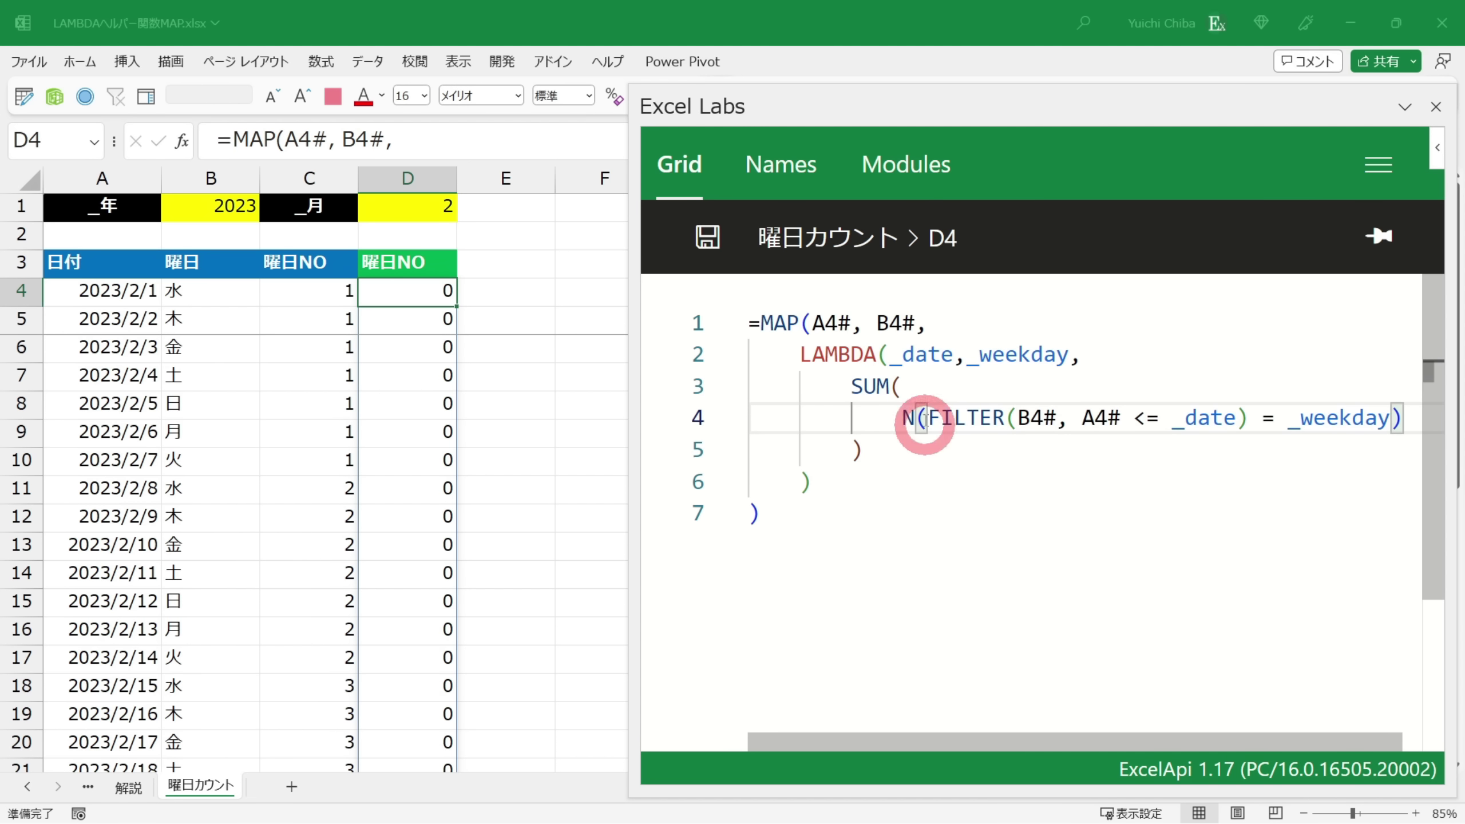
Lay out the N( … ) block with FILTER and its closing bracket on separate lines
{"action": "key", "text": "Return"}
{"action": "key", "text": "End"}
{"action": "key", "text": "Left"}
{"action": "key", "text": "Return"}
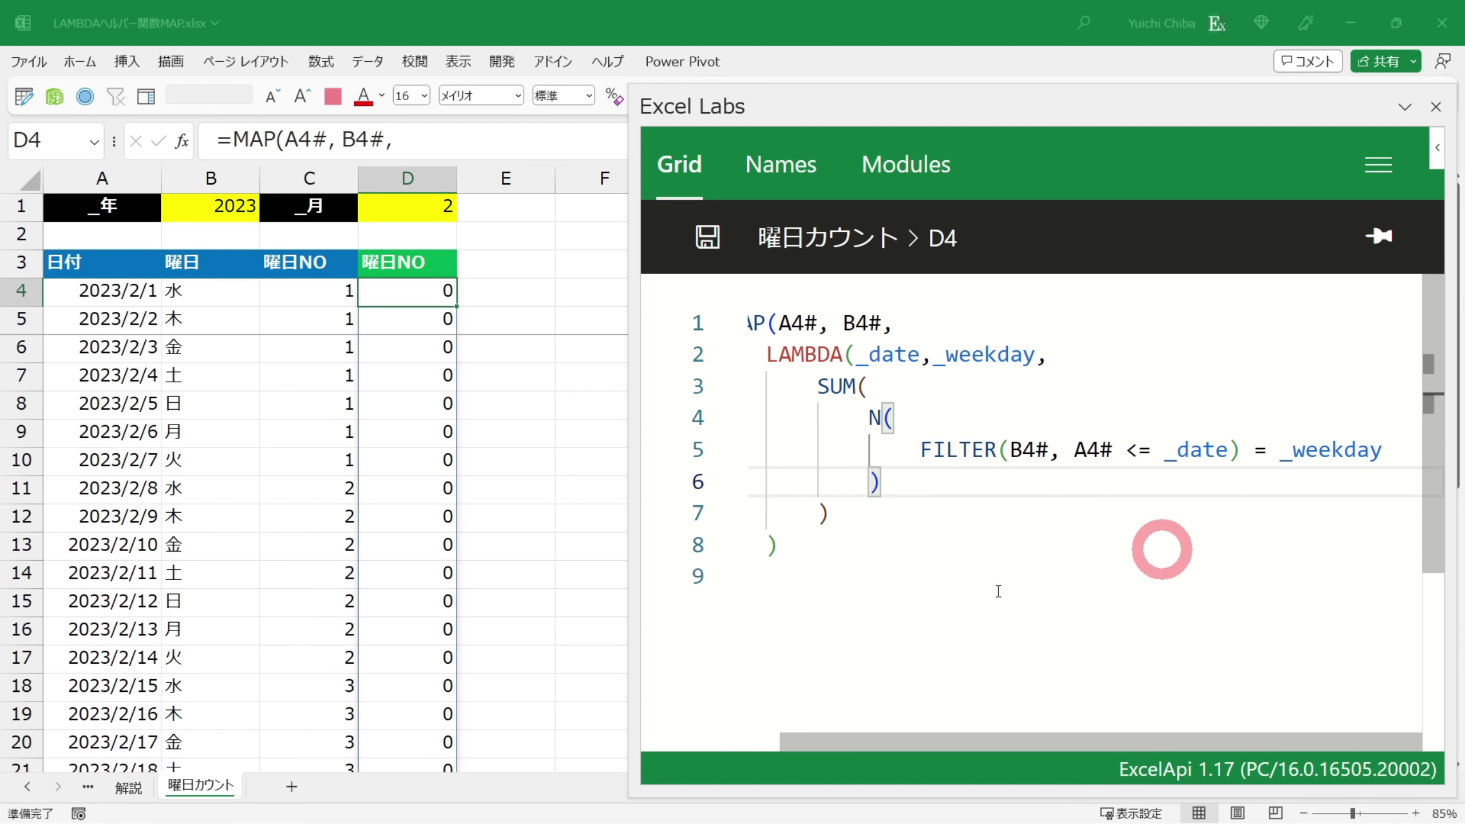
{"action": "left_click", "coordinate": [932, 450]}
{"action": "key", "text": "shift+End"}
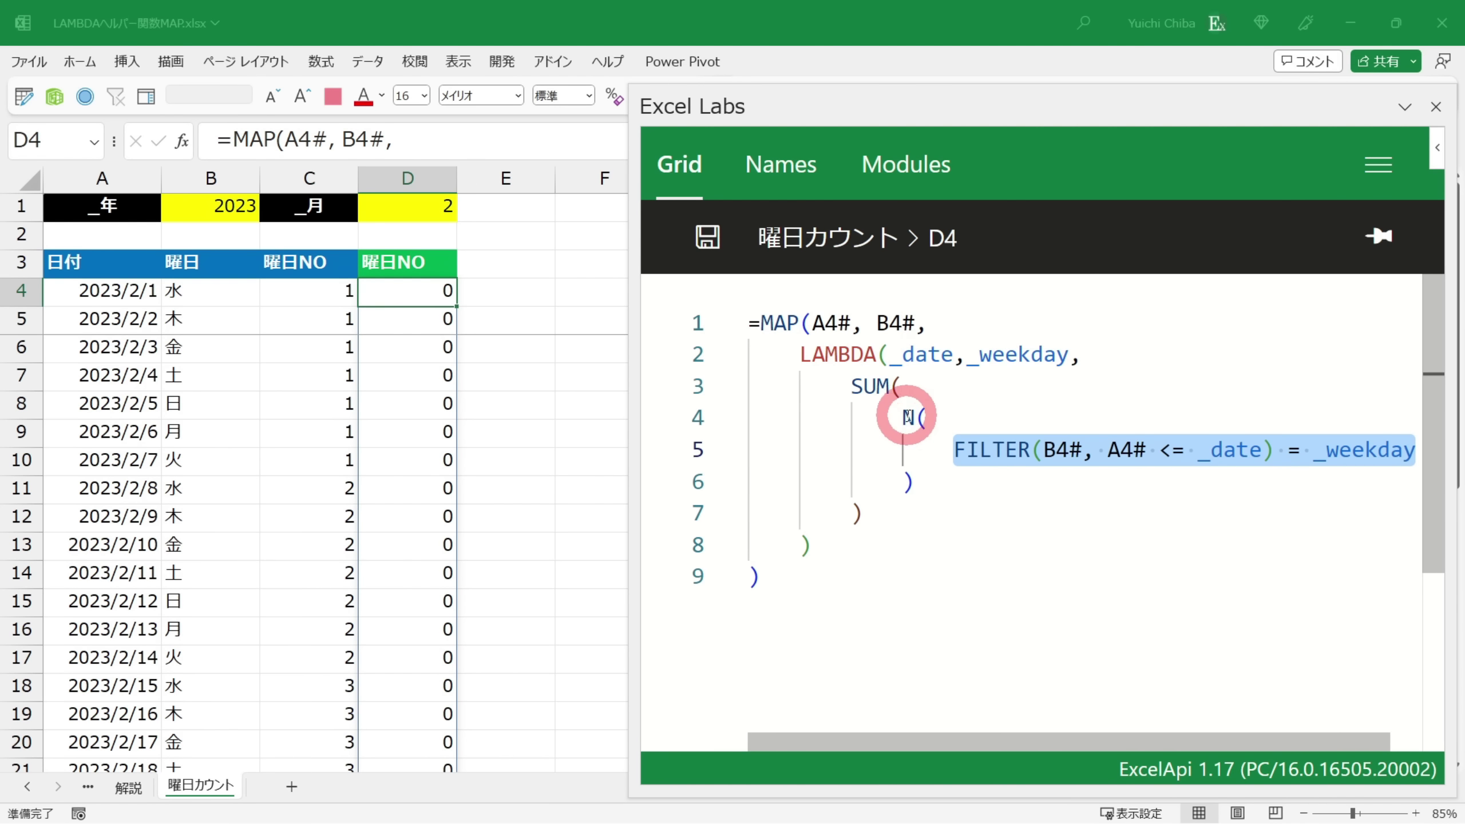
{"action": "left_click_drag", "start_coordinate": [902, 417], "coordinate": [928, 500]}
{"action": "left_click", "coordinate": [925, 485]}
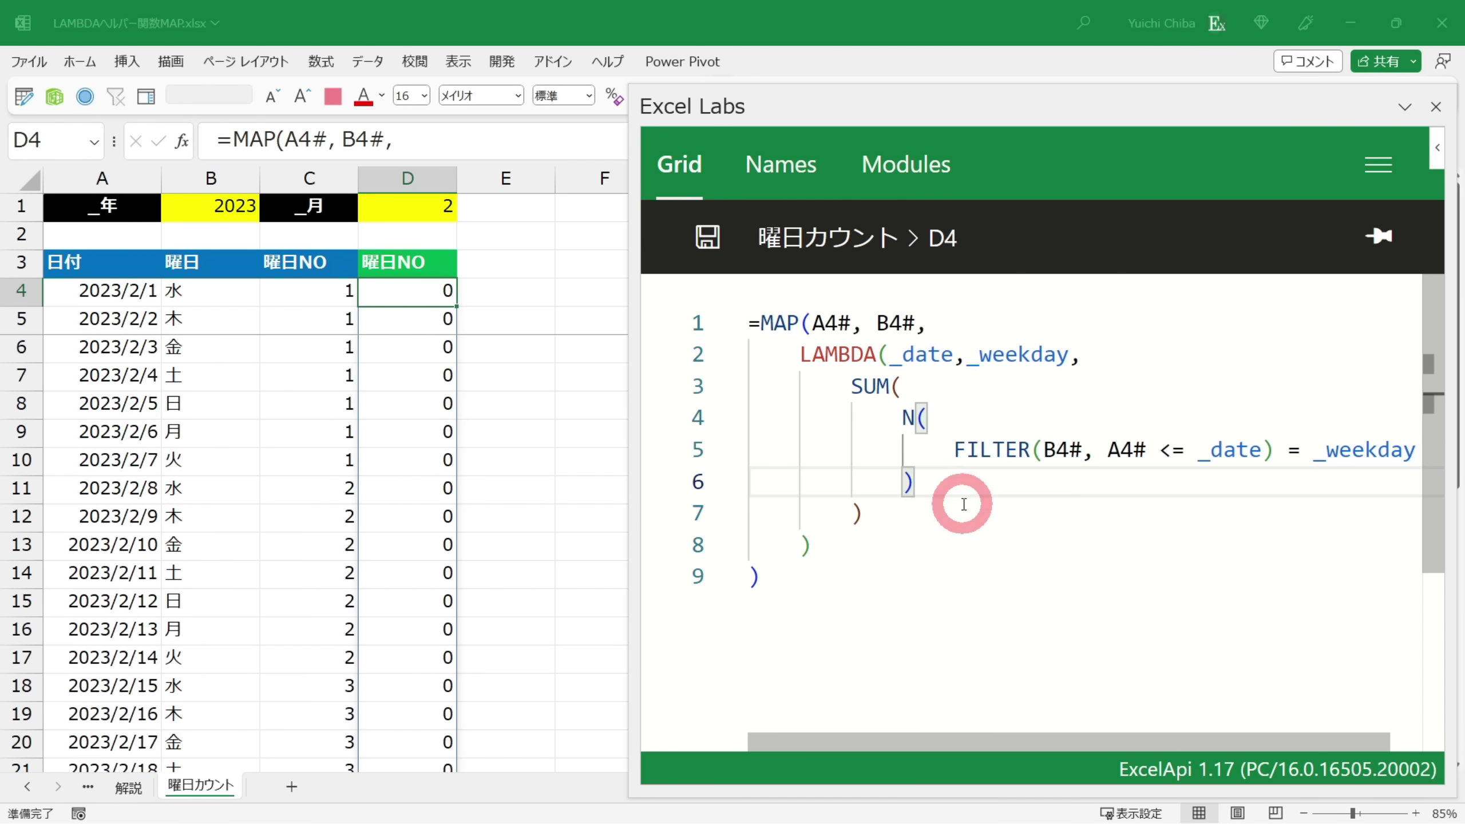
Replace SUM with TEXTJOIN(",",TRUE(), to expose the individual N values
{"action": "double_click", "coordinate": [865, 385]}
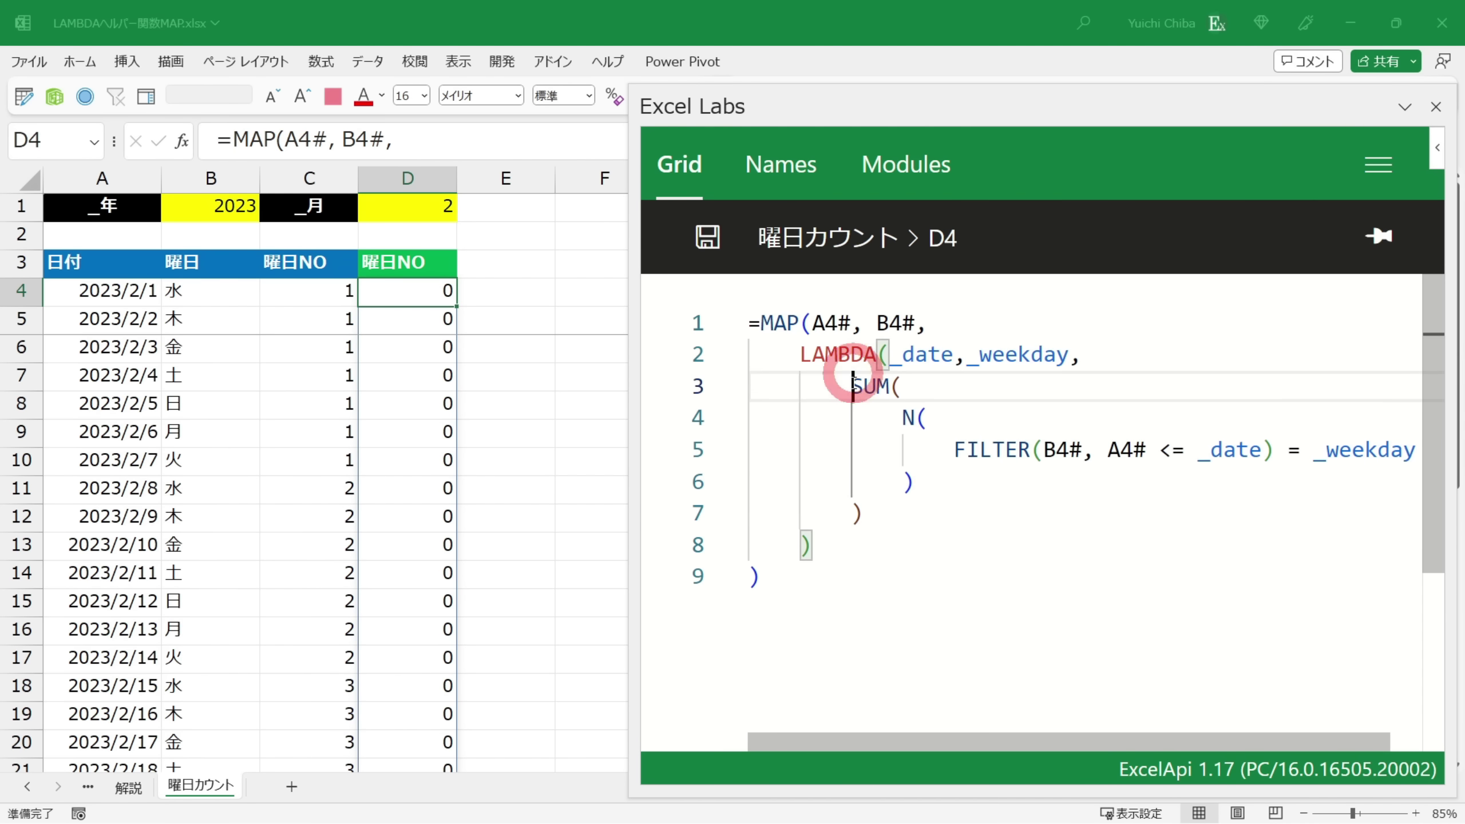
{"action": "type", "text": "texj("}
{"action": "key", "text": "Tab"}
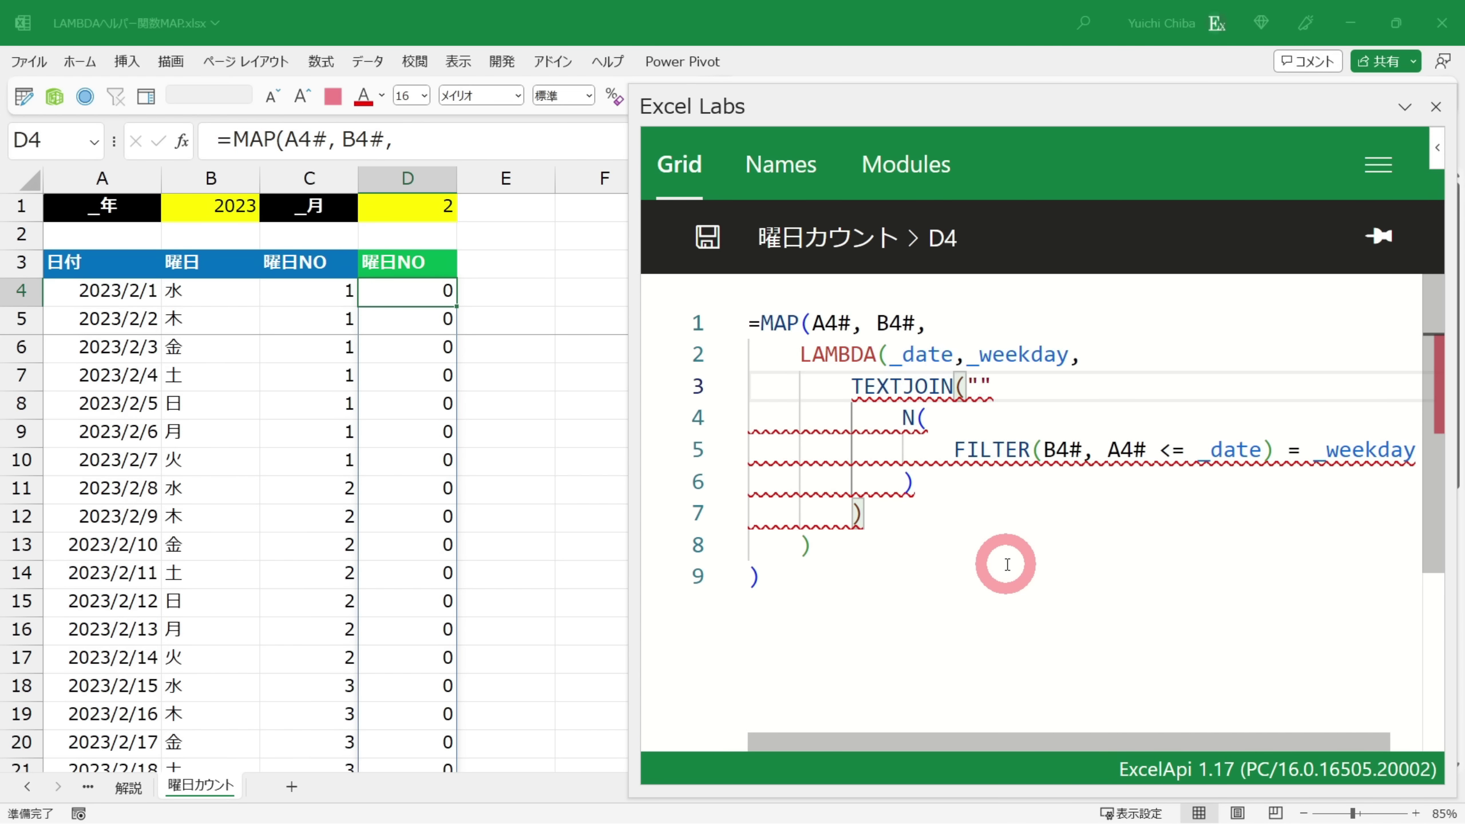
{"action": "type", "text": ",\",tr"}
{"action": "key", "text": "Tab"}
{"action": "type", "text": "),"}
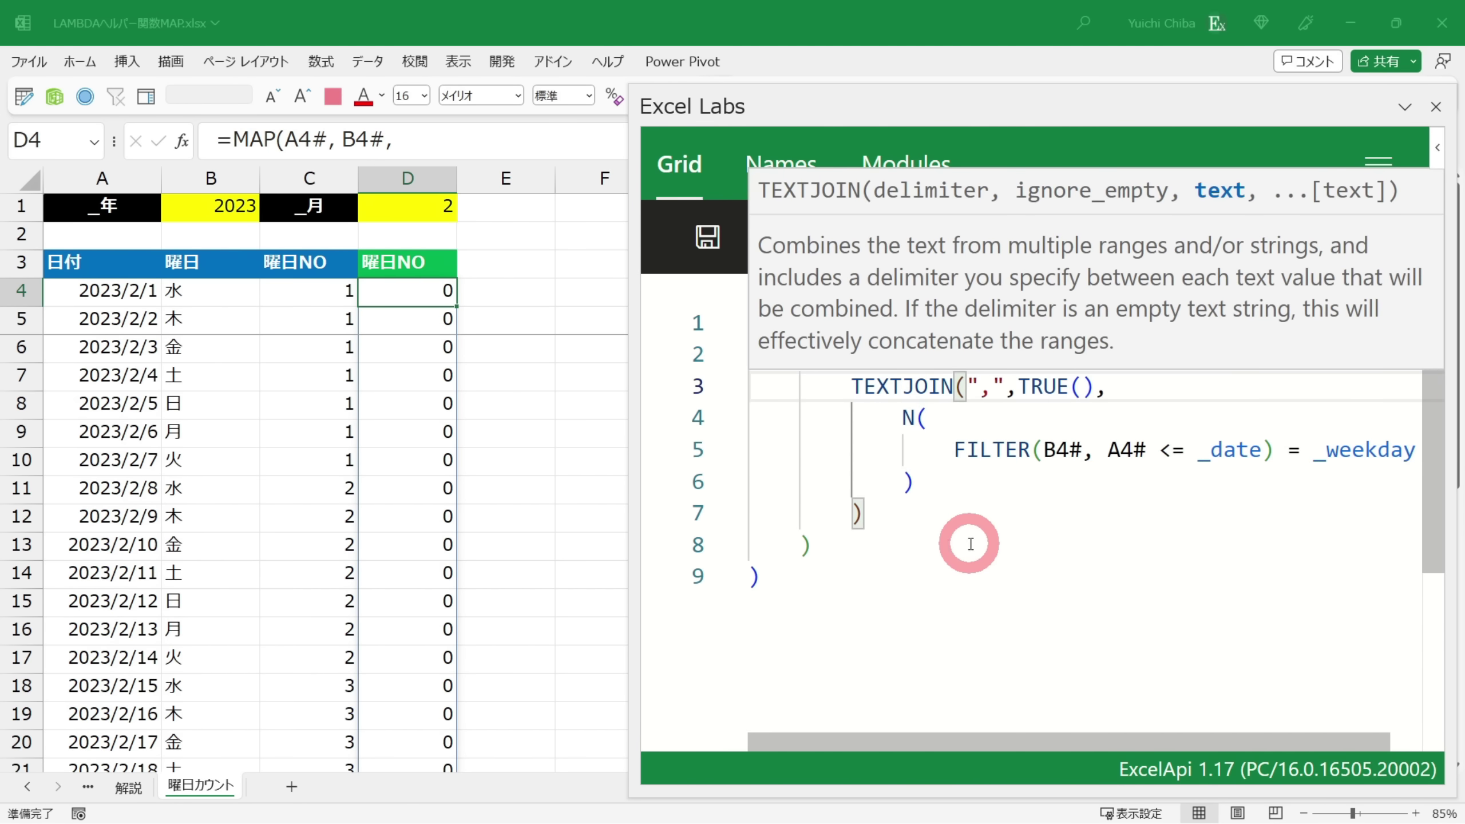
{"action": "left_click", "coordinate": [971, 543]}
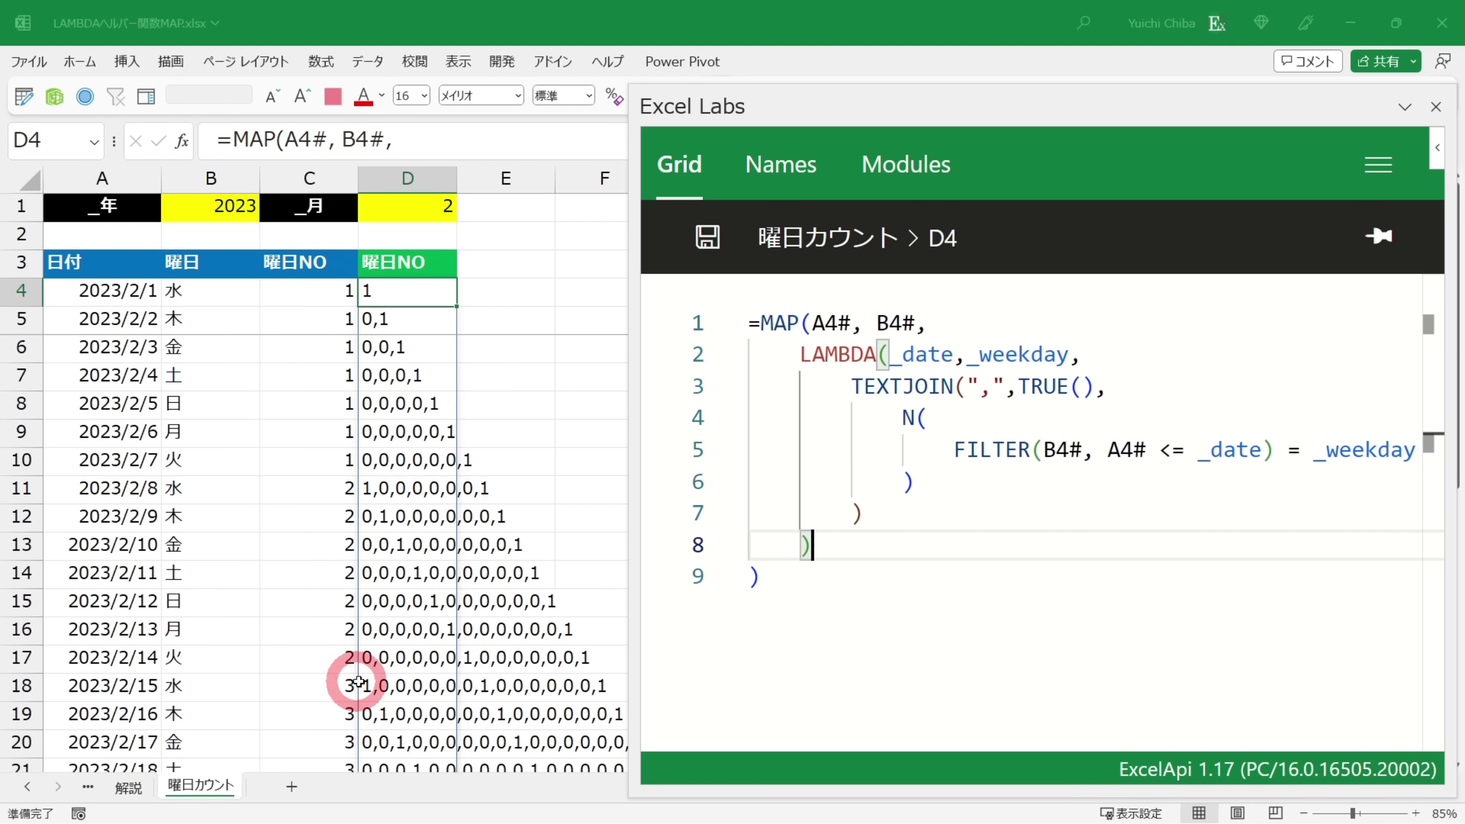
Change TEXTJOIN back to SUM, drop the delimiter arguments, and save to D4
{"action": "left_click", "coordinate": [829, 566]}
{"action": "double_click", "coordinate": [948, 395]}
{"action": "type", "text": "SUM"}
{"action": "key", "text": "shift+End"}
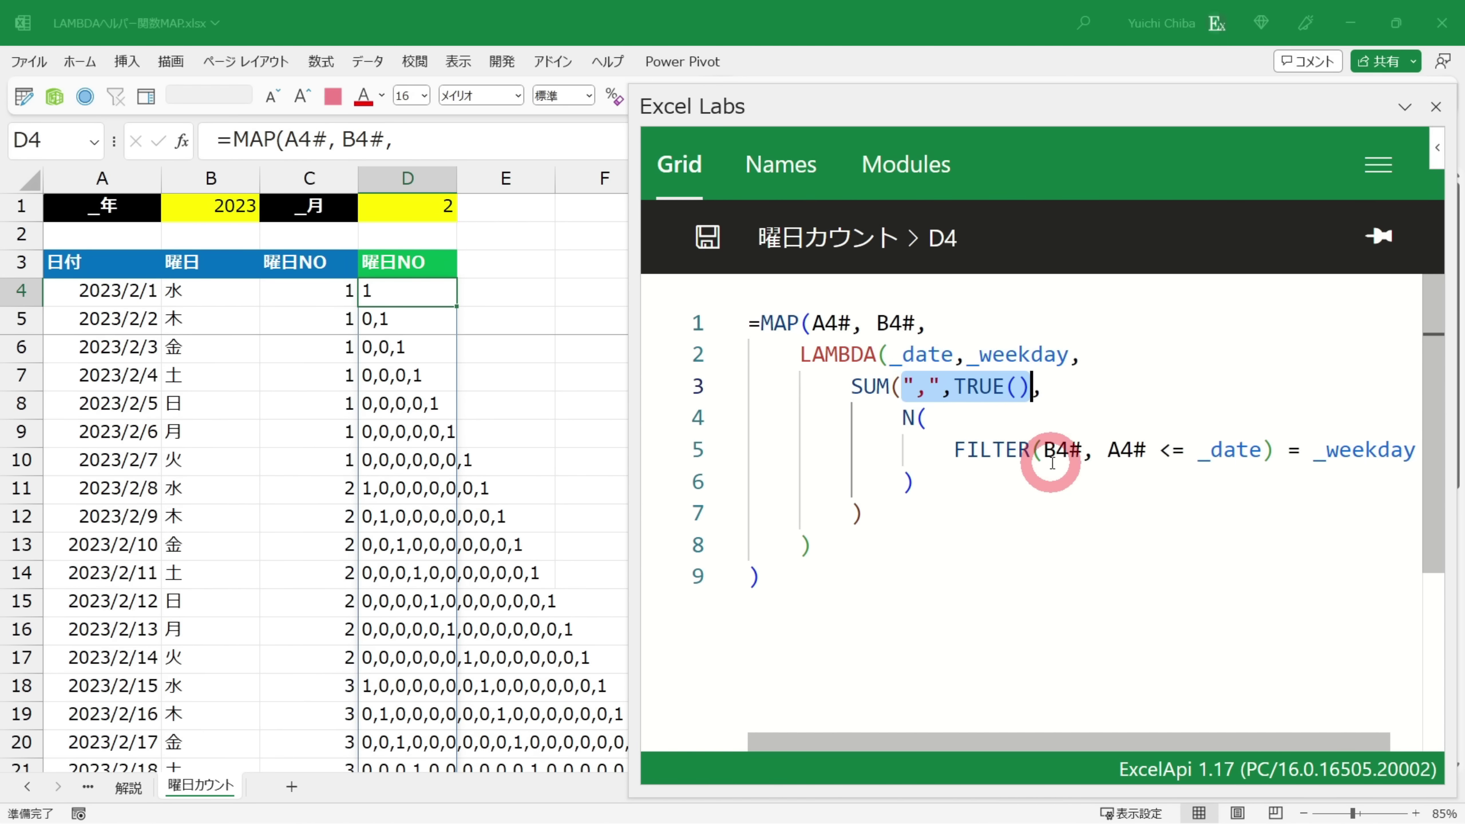
{"action": "key", "text": "Delete"}
{"action": "left_click_drag", "start_coordinate": [965, 599], "coordinate": [670, 245]}
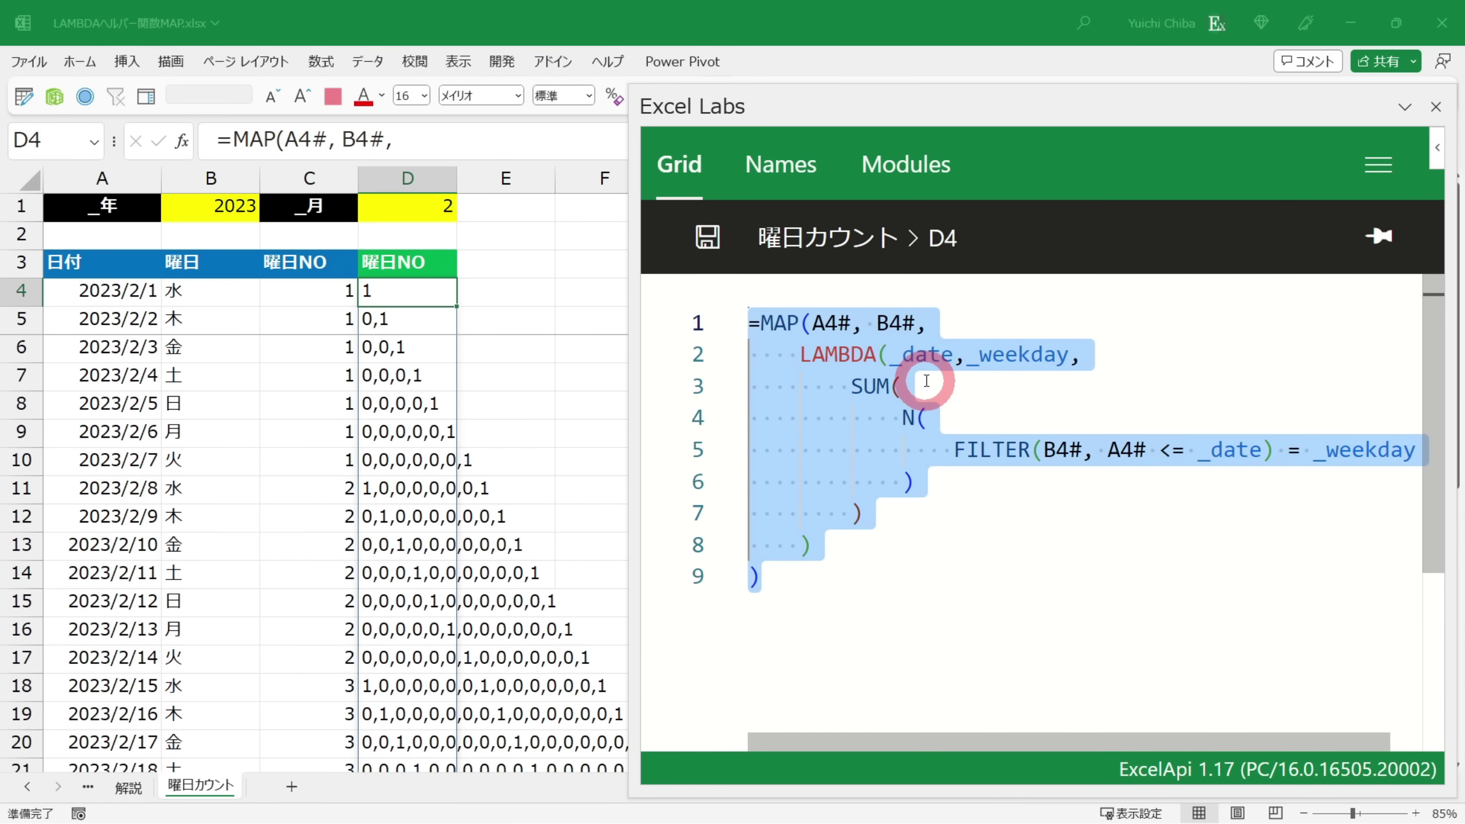
{"action": "left_click", "coordinate": [902, 450]}
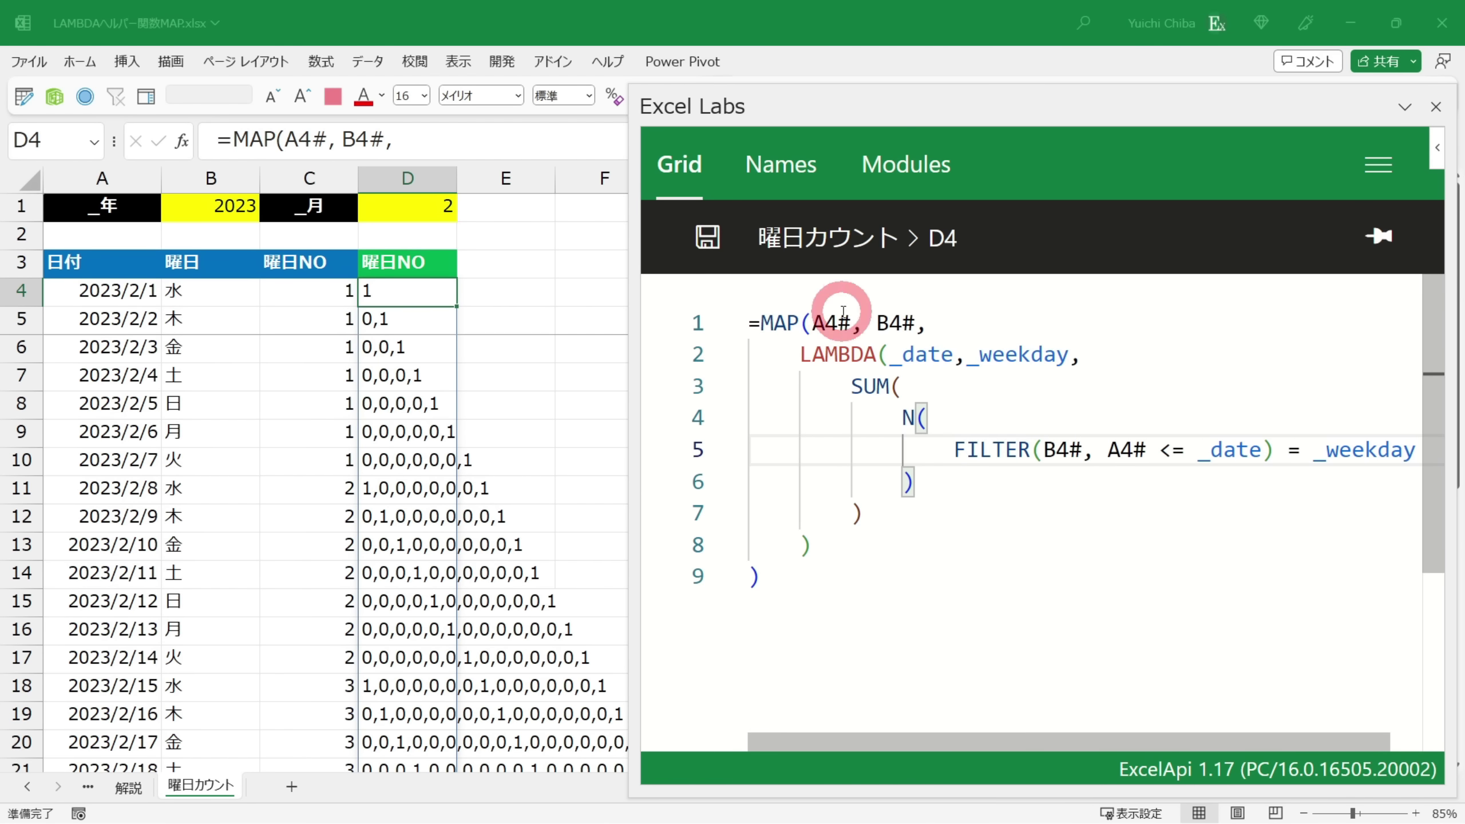
{"action": "left_click", "coordinate": [891, 601]}
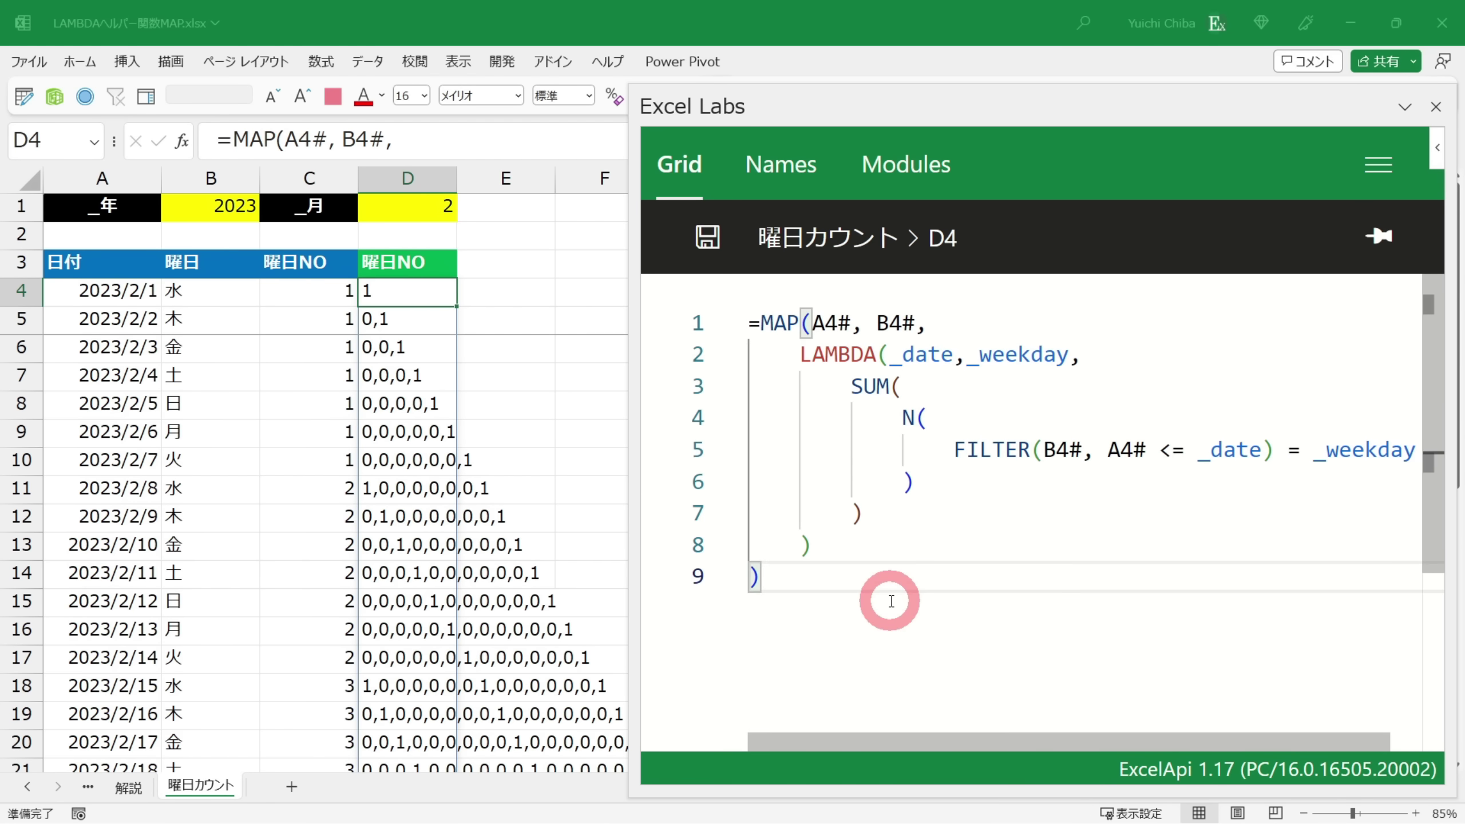
{"action": "key", "text": "ctrl+s"}
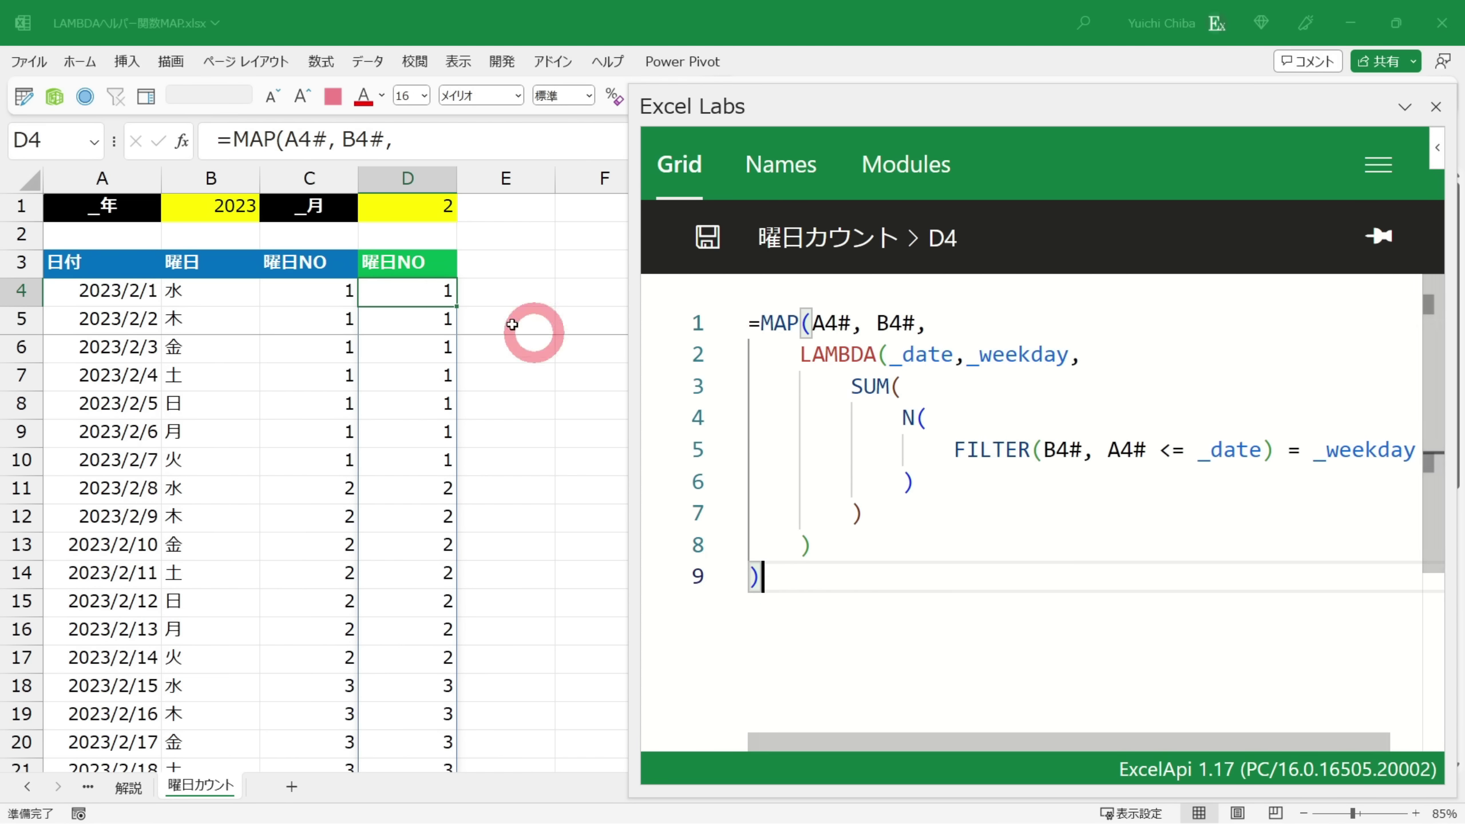
Compare D11's weekday count with the COUNTIF result in C11
{"action": "left_click", "coordinate": [325, 483]}
{"action": "left_click", "coordinate": [363, 485]}
{"action": "scroll", "coordinate": [402, 505], "scroll_direction": "down", "scroll_amount": 3}
{"action": "scroll", "coordinate": [402, 505], "scroll_direction": "down", "scroll_amount": 5}
{"action": "scroll", "coordinate": [409, 502], "scroll_direction": "up", "scroll_amount": 2}
{"action": "left_click", "coordinate": [408, 431]}
{"action": "left_click", "coordinate": [312, 292]}
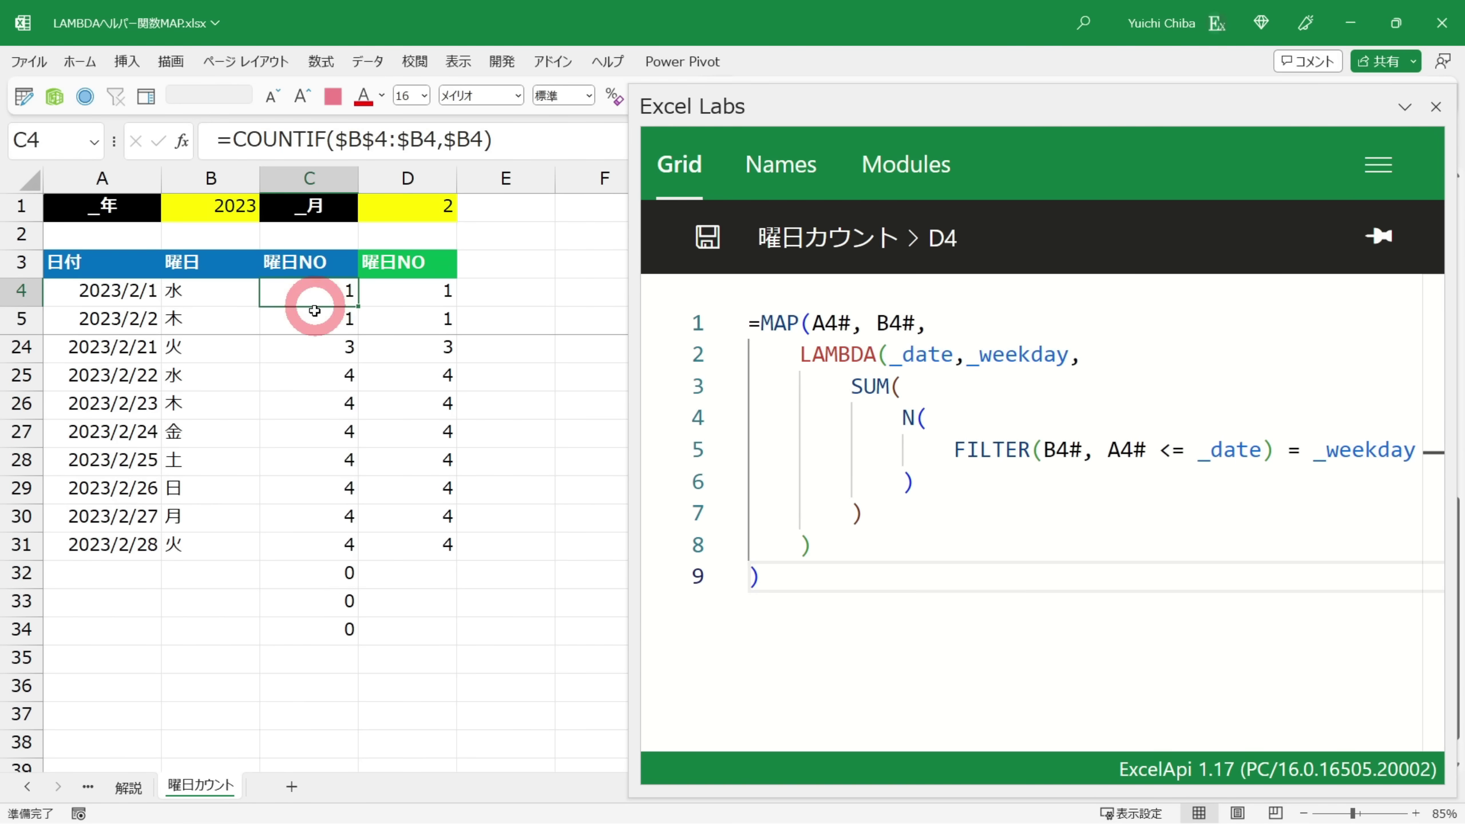
{"action": "left_click_drag", "start_coordinate": [314, 311], "coordinate": [317, 628]}
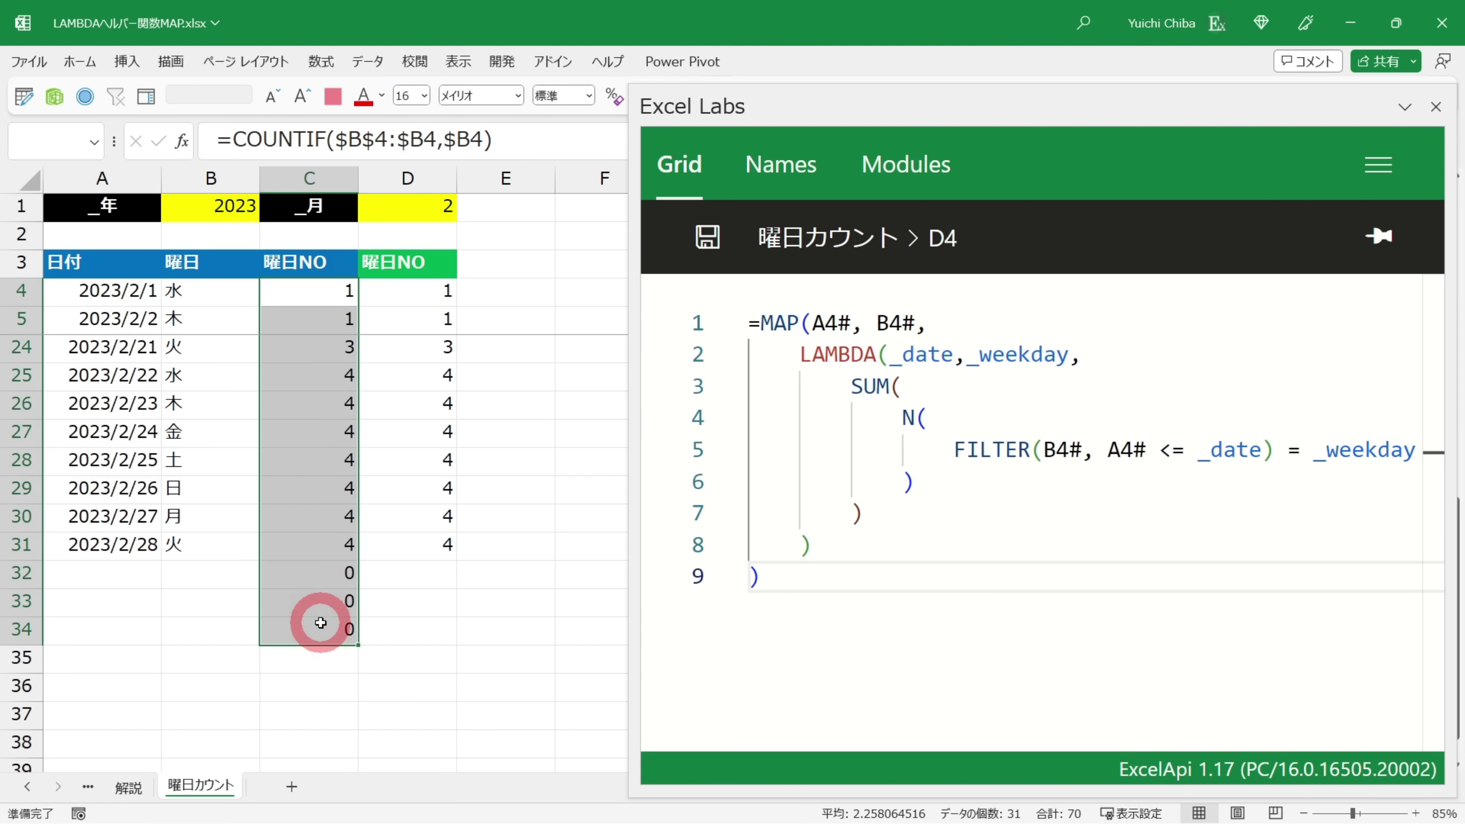
{"action": "left_click", "coordinate": [319, 405]}
{"action": "key", "text": "Down"}
{"action": "key", "text": "Down"}
{"action": "key", "text": "Down"}
{"action": "key", "text": "Down"}
{"action": "key", "text": "Down"}
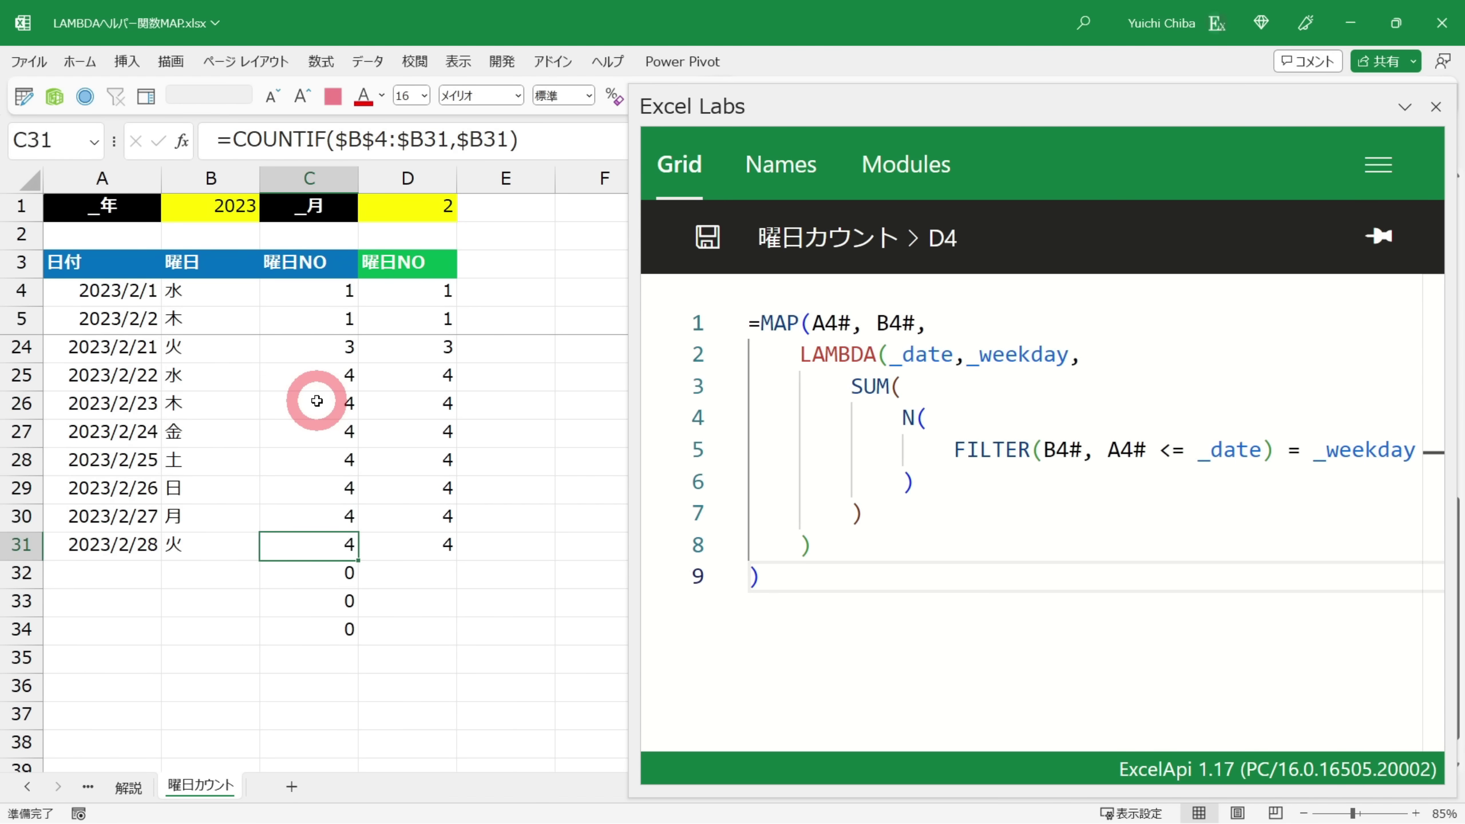
{"action": "left_click", "coordinate": [402, 288]}
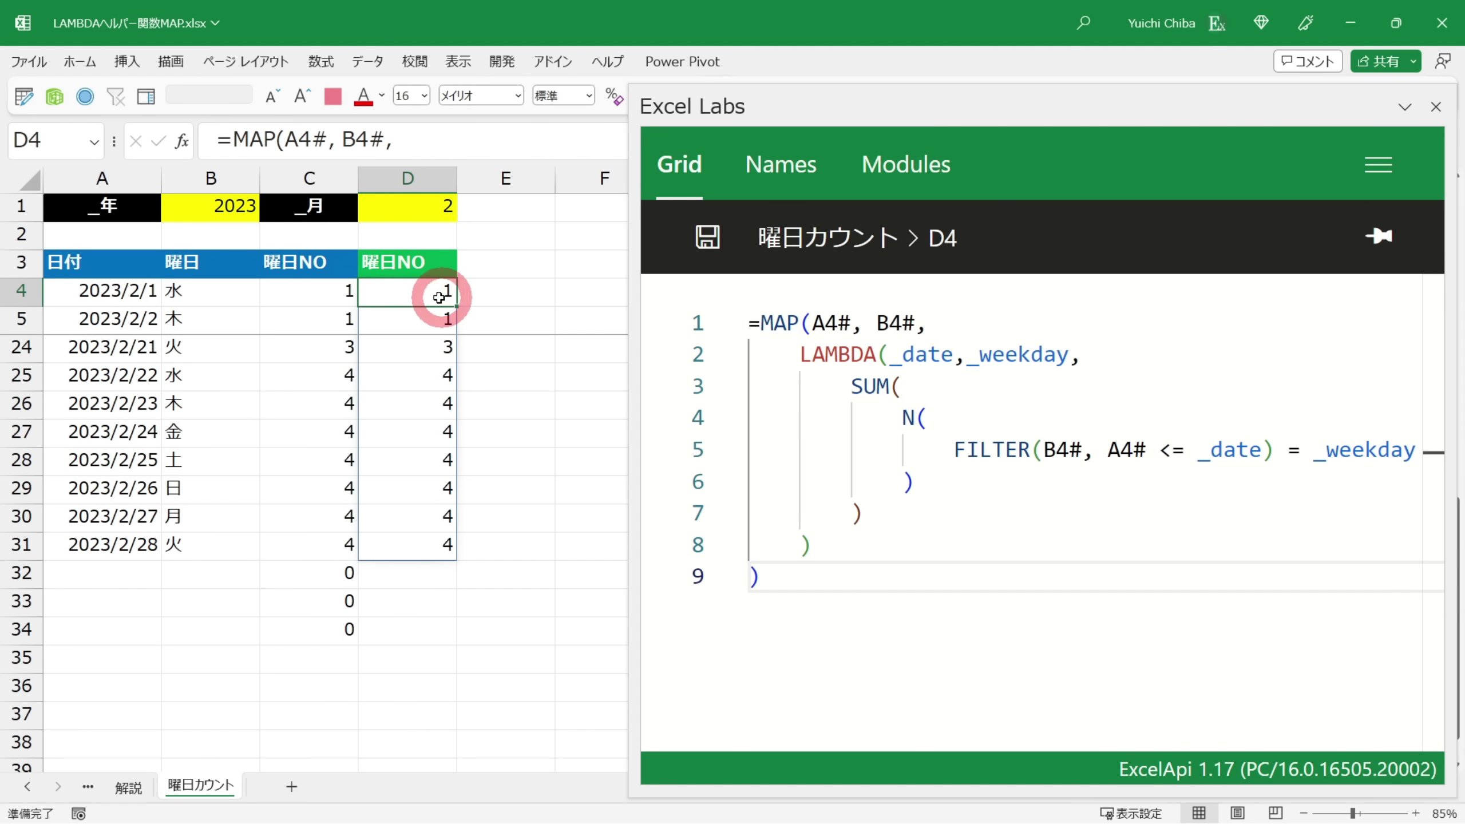
{"action": "key", "text": "ctrl+slash"}
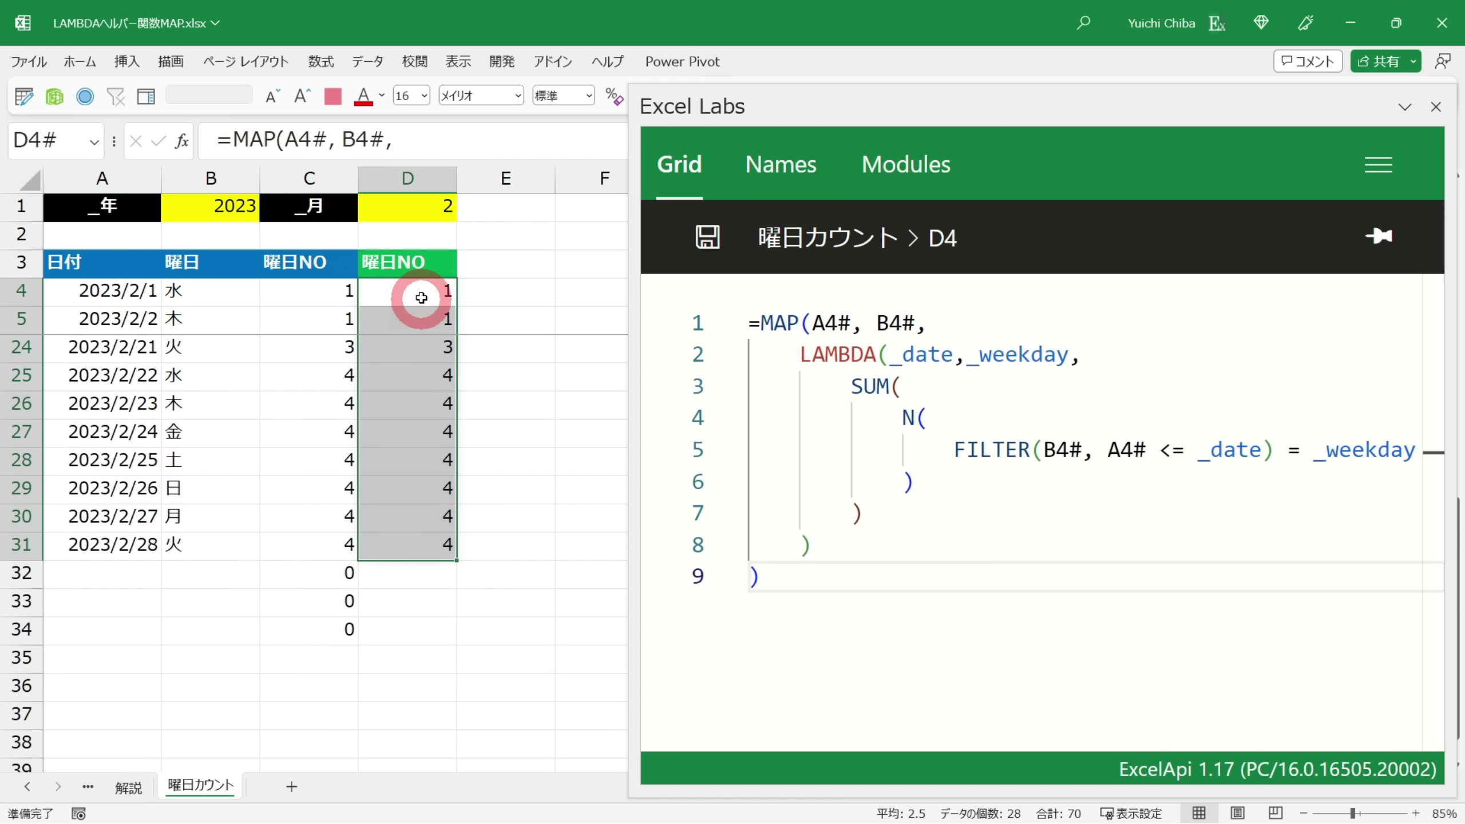
{"action": "left_click", "coordinate": [424, 551]}
{"action": "left_click", "coordinate": [395, 291]}
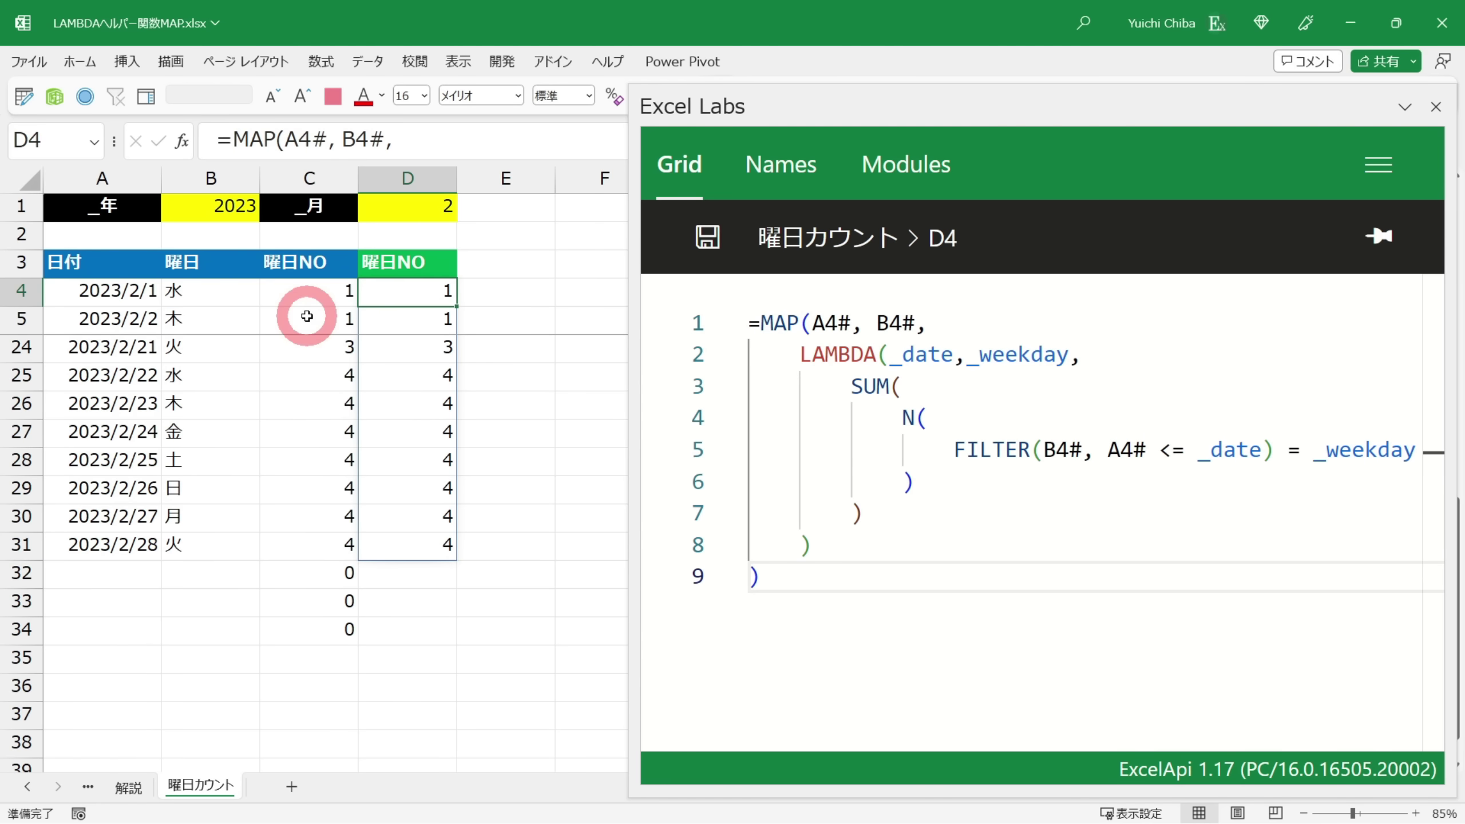
{"action": "left_click", "coordinate": [401, 209]}
{"action": "type", "text": "3"}
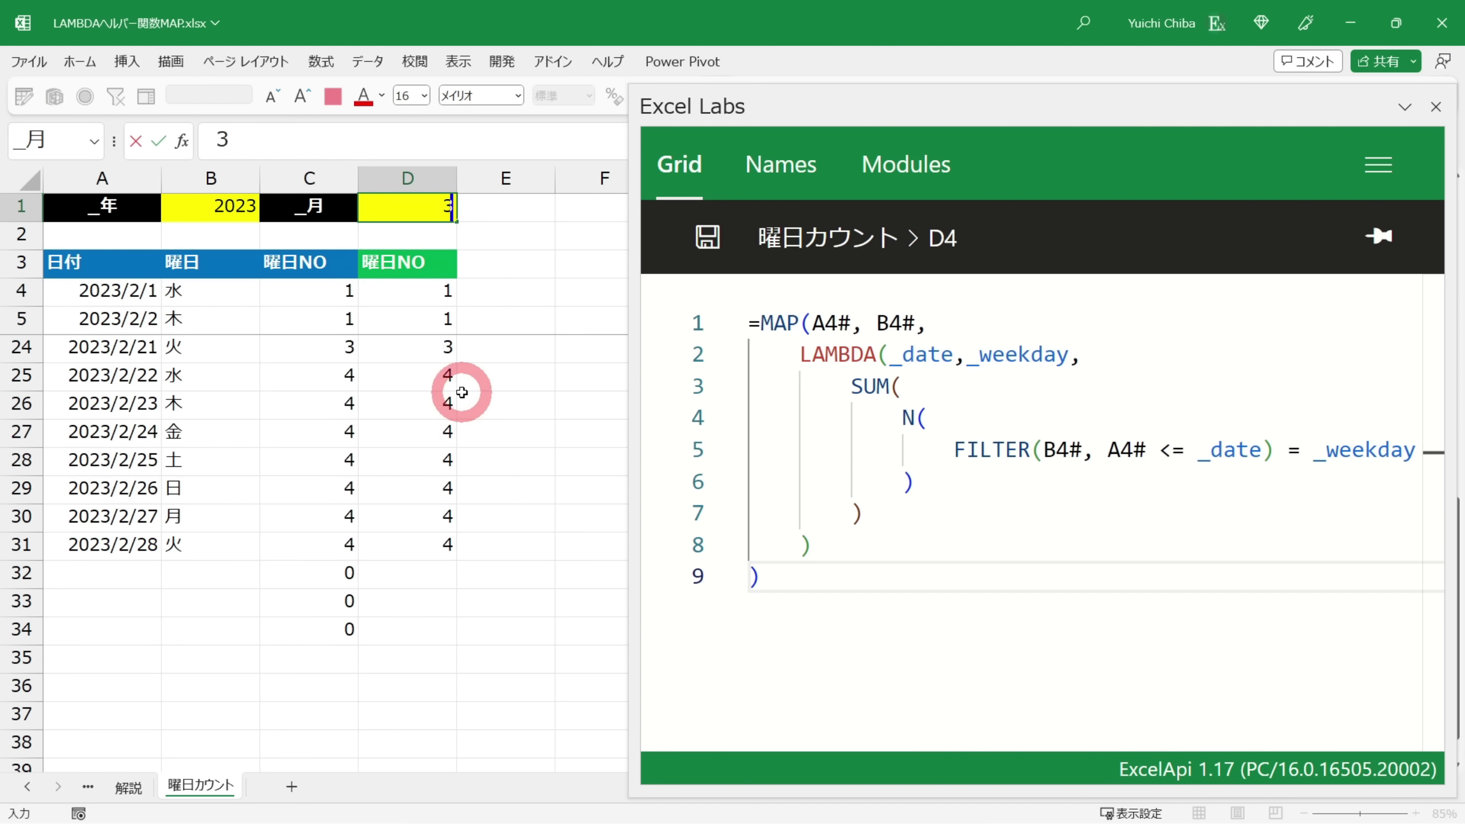
{"action": "key", "text": "ctrl+Return"}
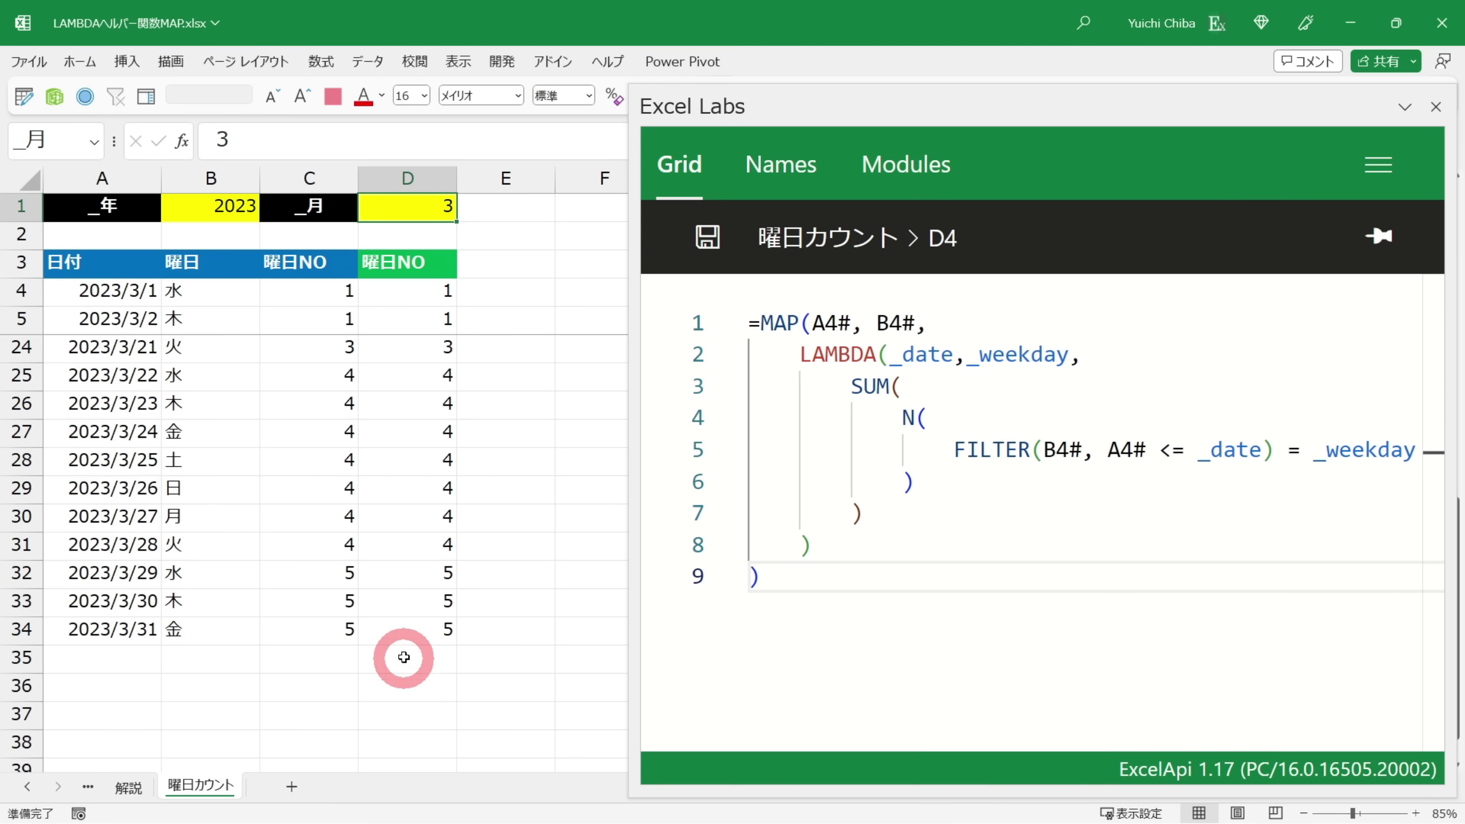
{"action": "type", "text": "2"}
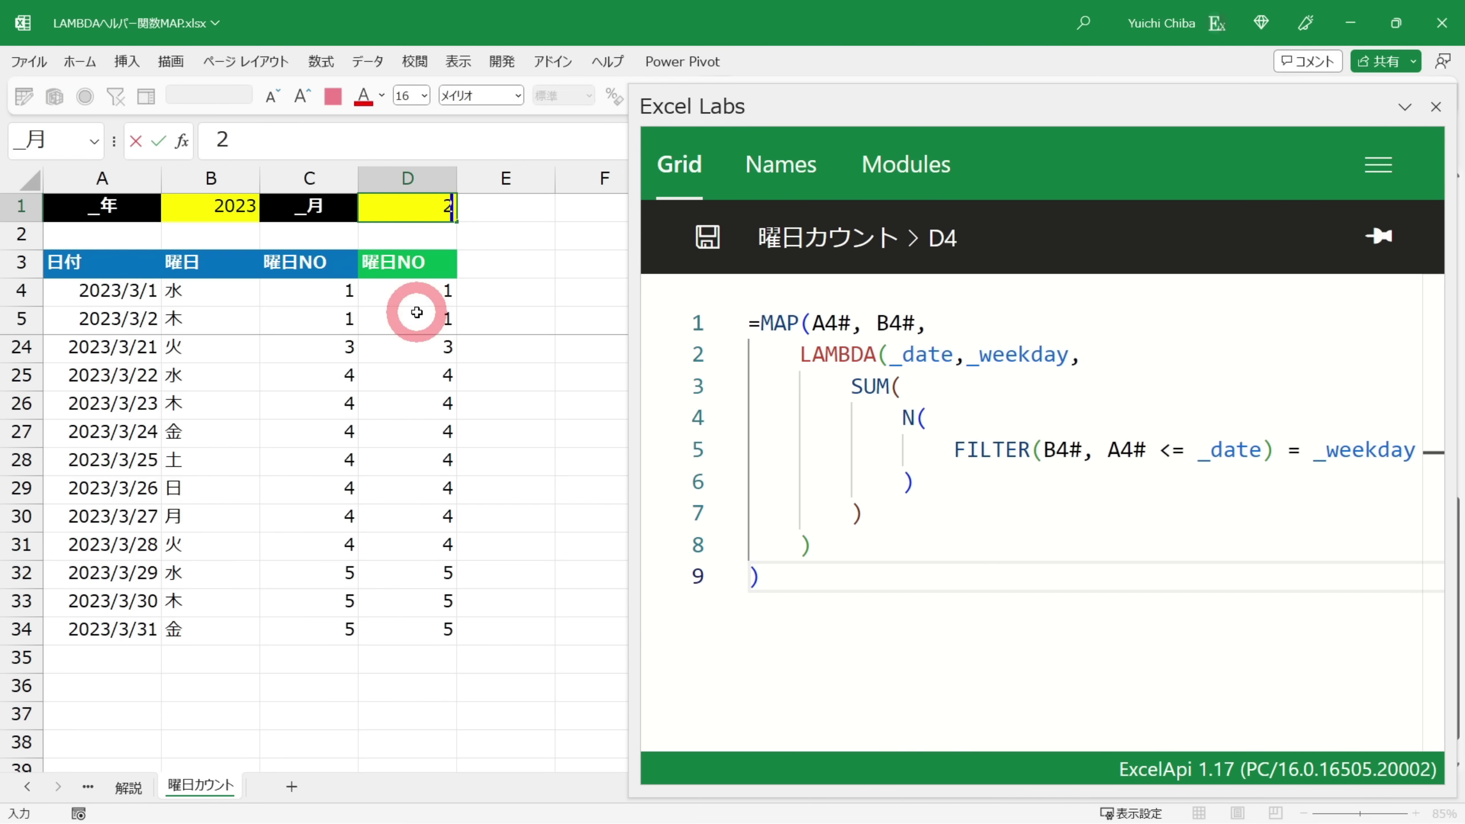
{"action": "key", "text": "ctrl+Return"}
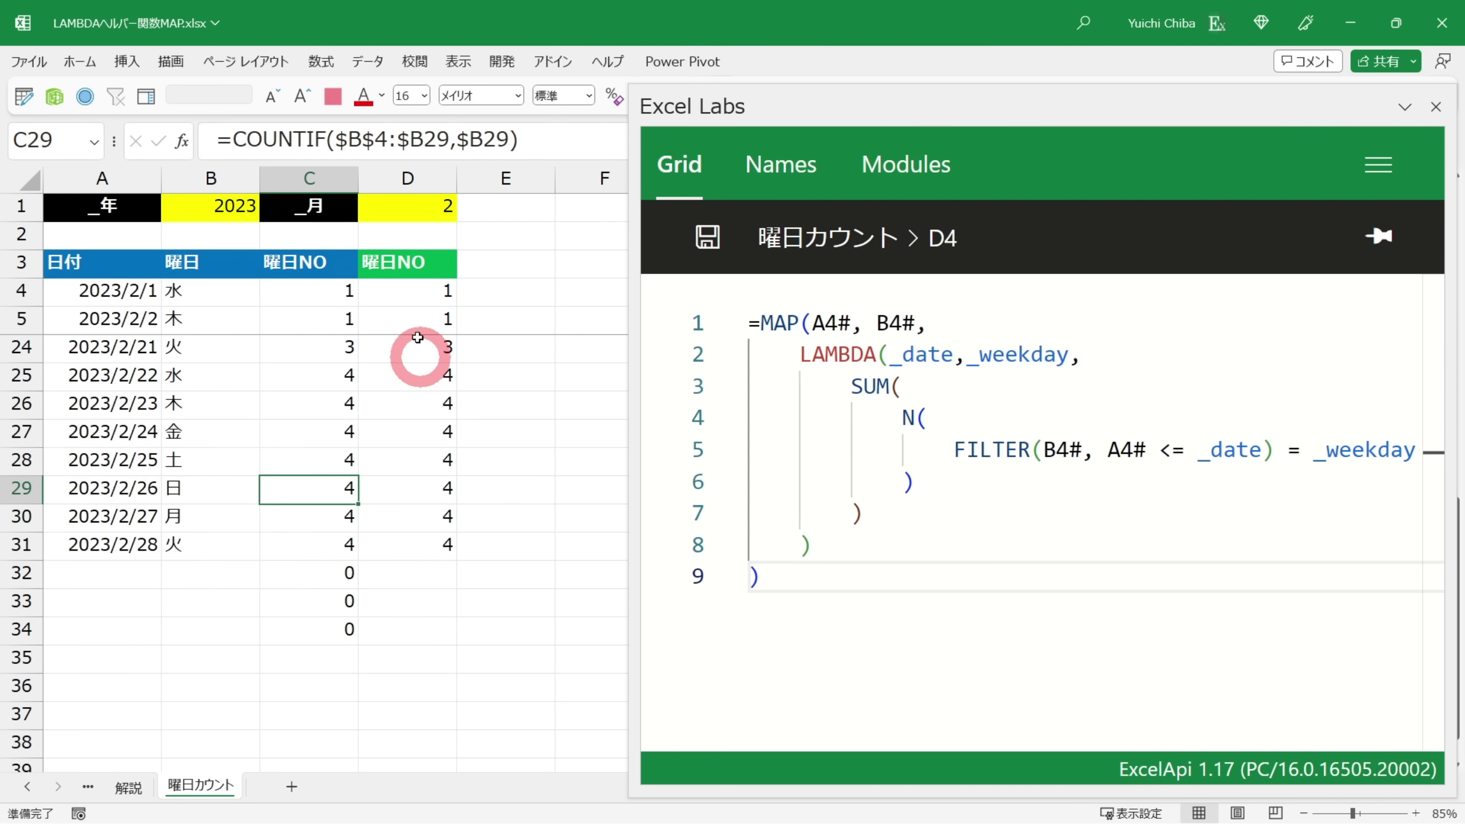
{"action": "left_click", "coordinate": [426, 380]}
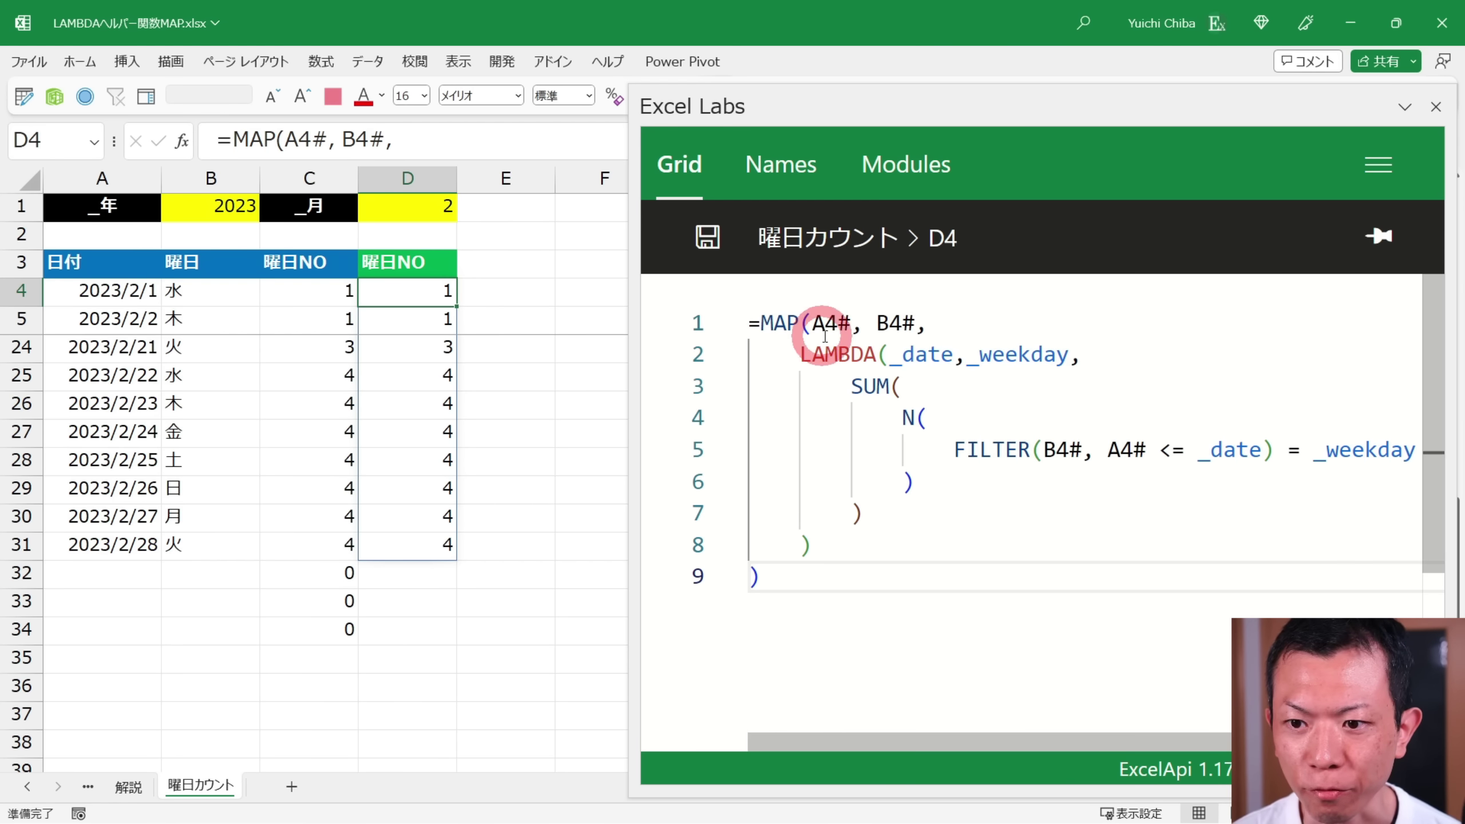
{"action": "left_click", "coordinate": [877, 323]}
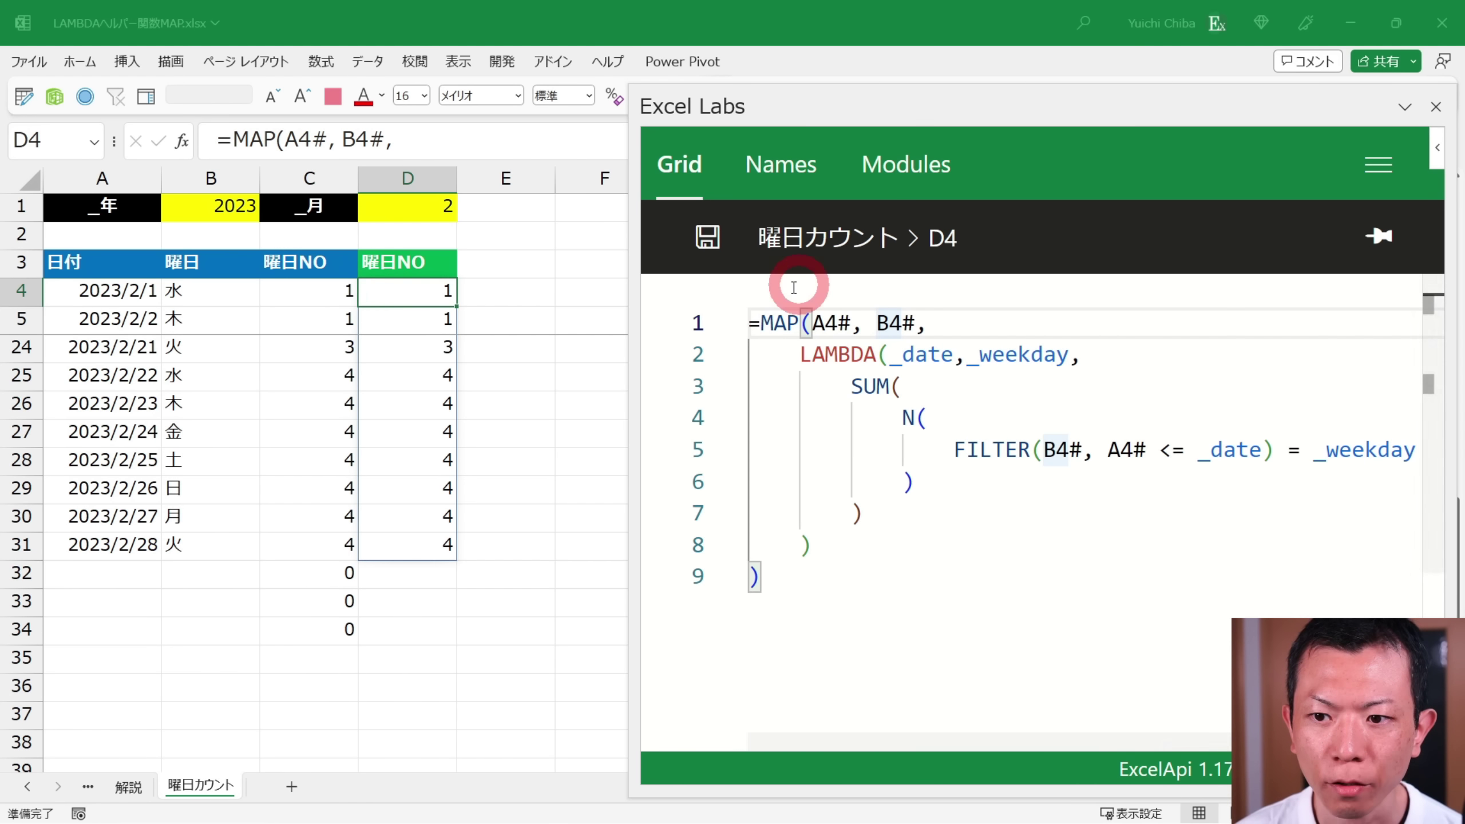
{"action": "left_click", "coordinate": [833, 322]}
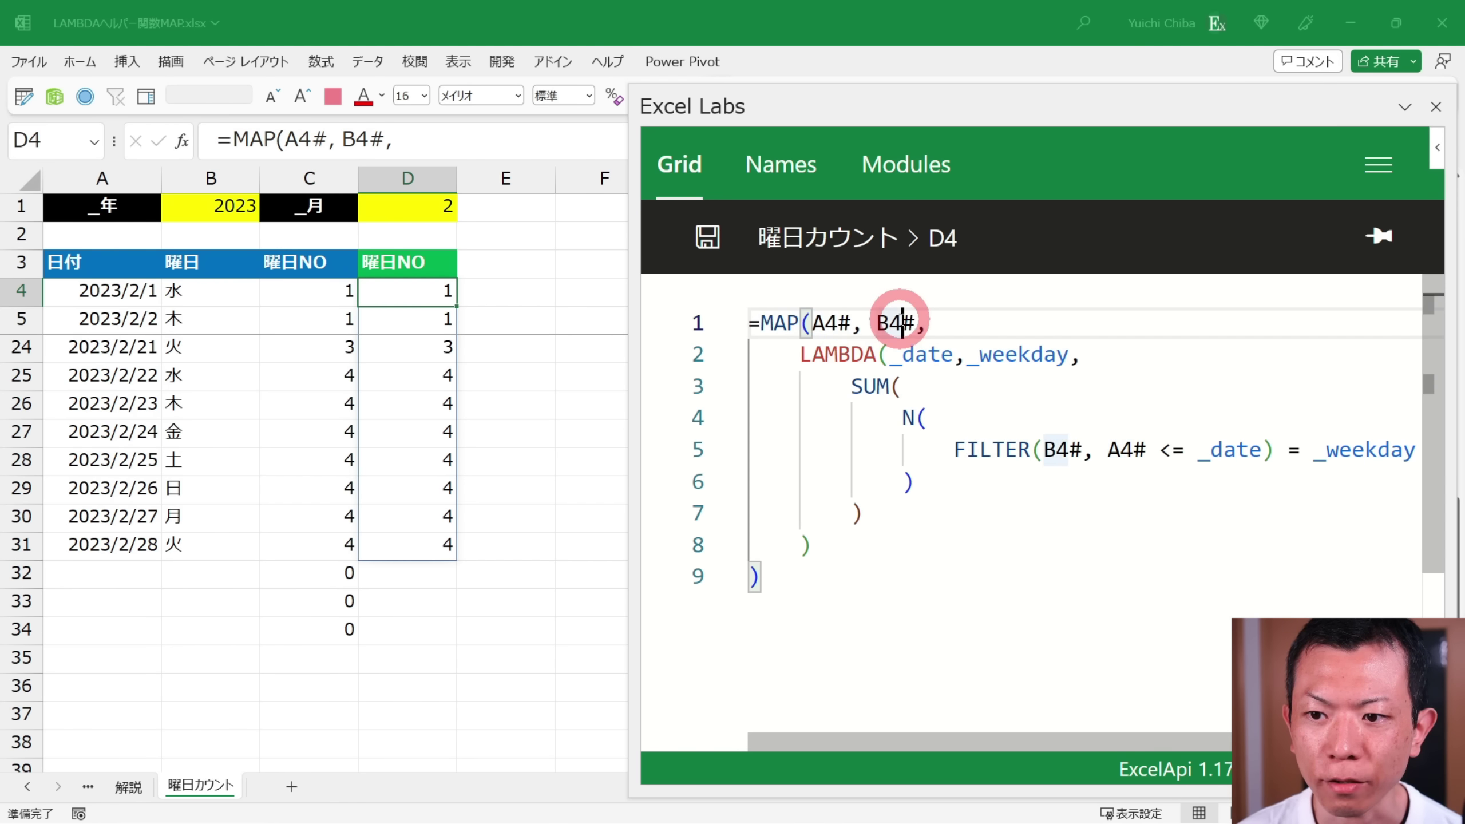
{"action": "left_click", "coordinate": [891, 322]}
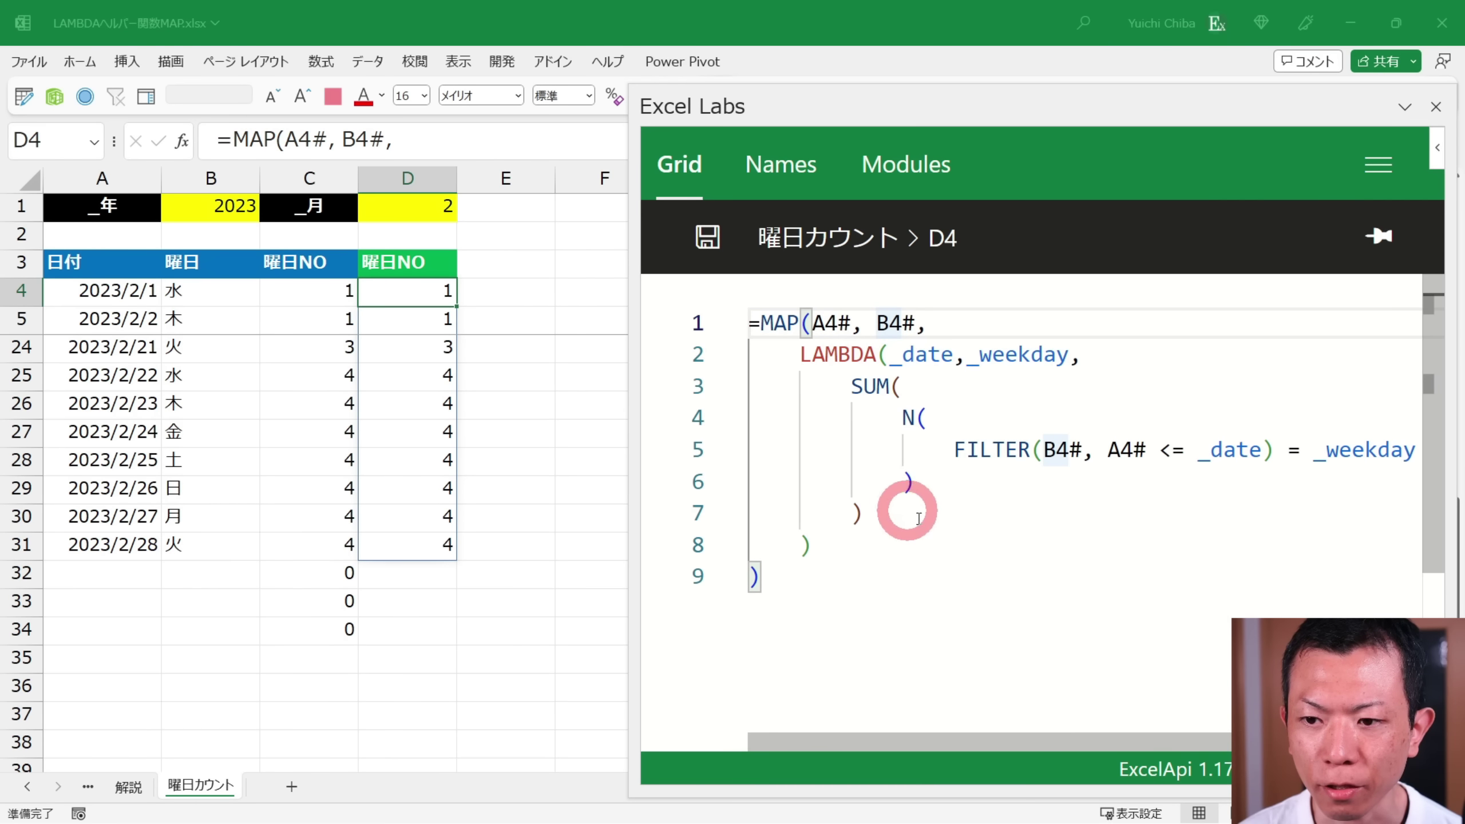